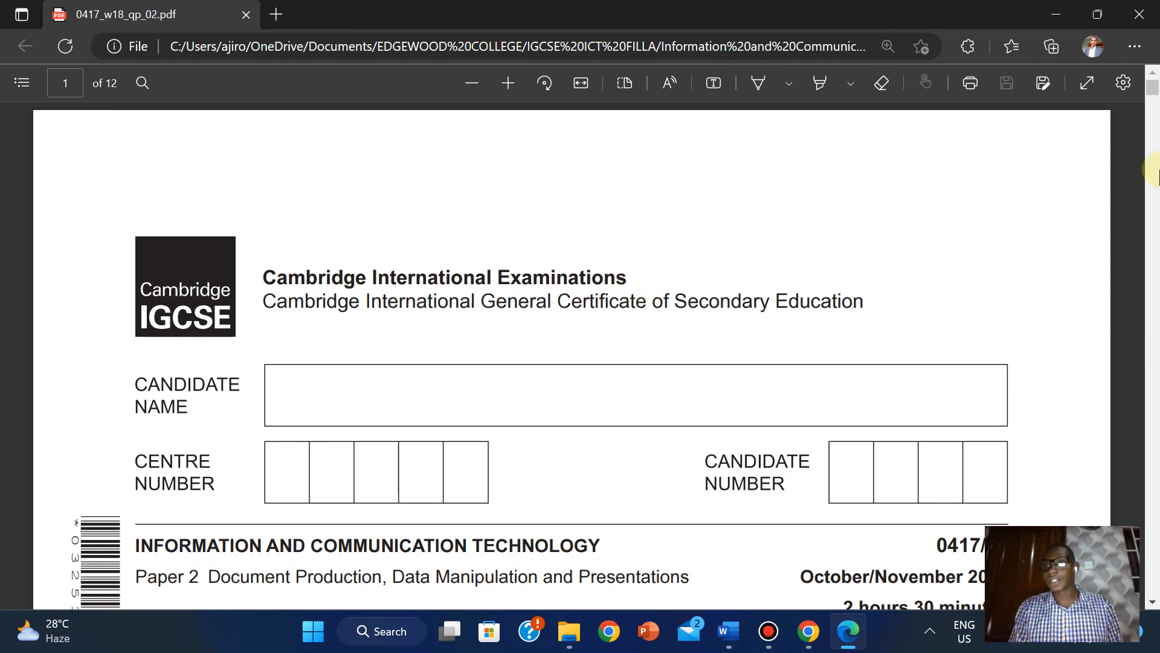
- Scroll the exam paper PDF to page 10, Task 4 – Mail merge letter
{"action": "left_click_drag", "start_coordinate": [1155, 94], "coordinate": [1156, 482]}
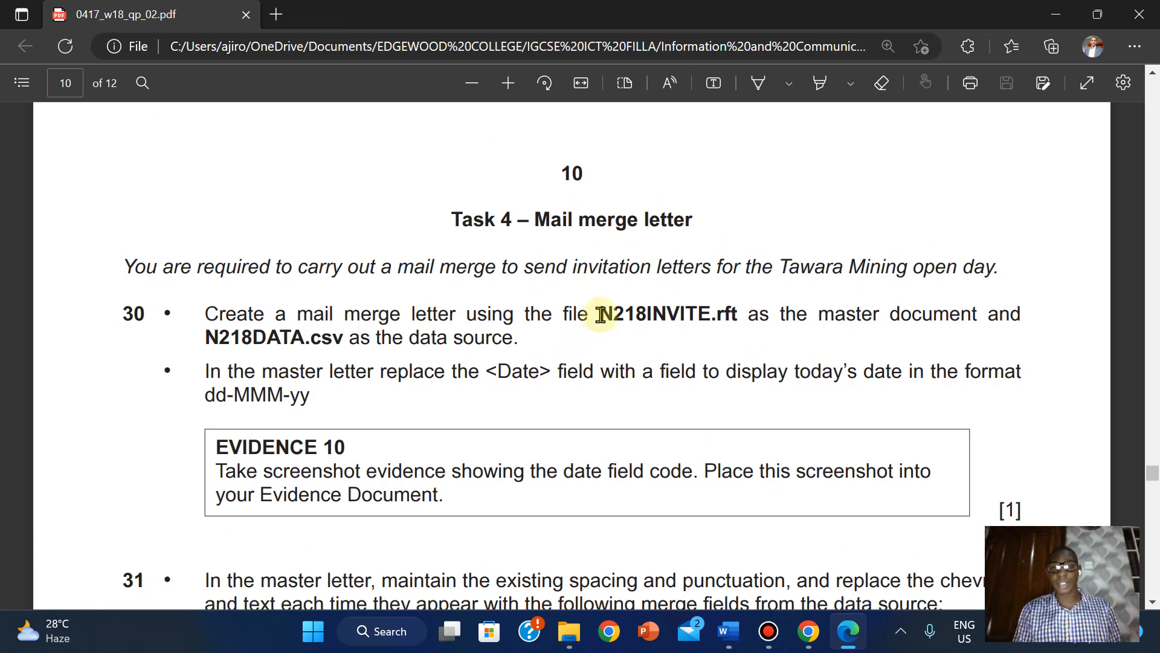
{"action": "mouse_move", "coordinate": [667, 7]}
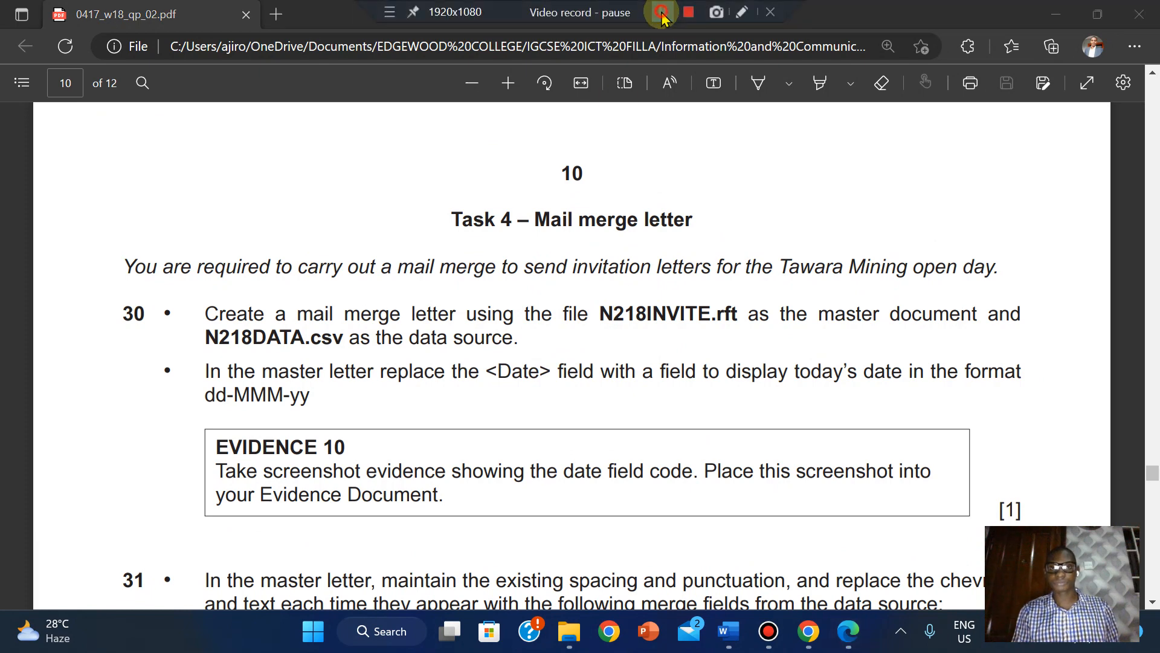
{"action": "left_click", "coordinate": [591, 346]}
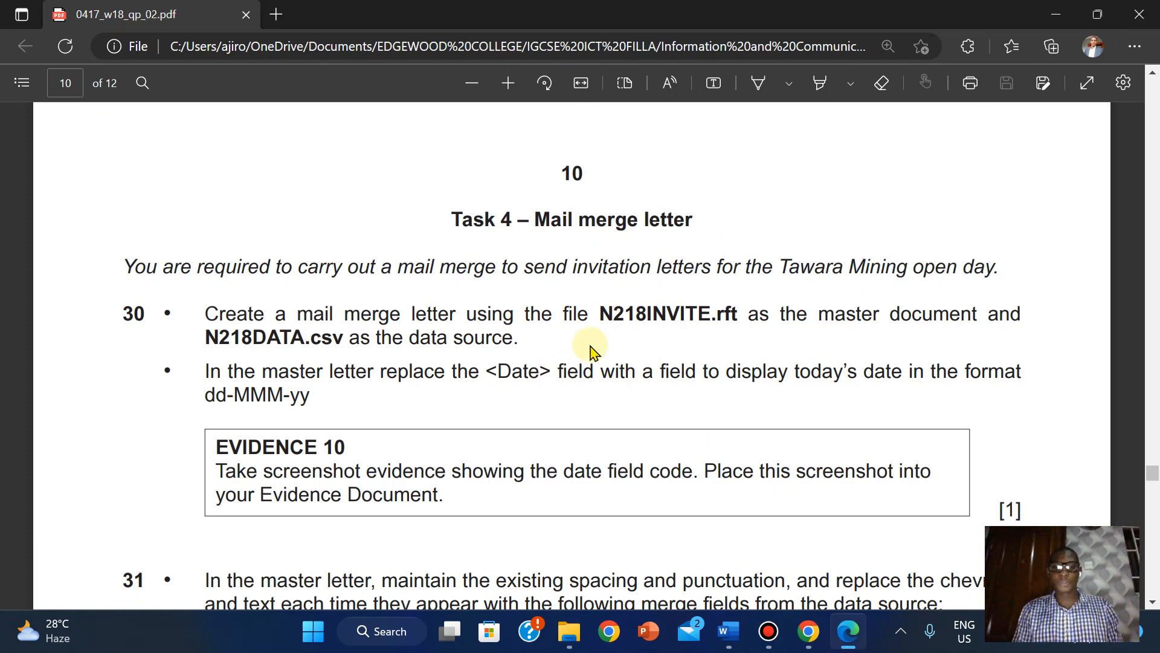
- Bring the 0417_w18_sf_02 source-files folder window to the front
{"action": "mouse_move", "coordinate": [568, 632]}
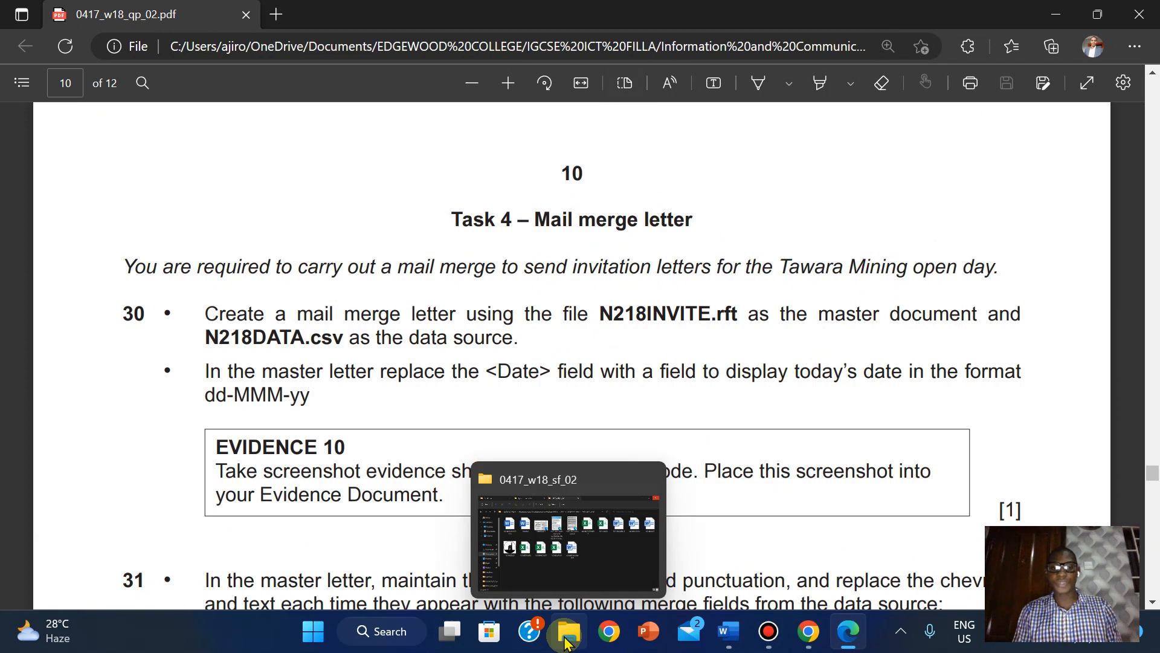
{"action": "left_click", "coordinate": [556, 585]}
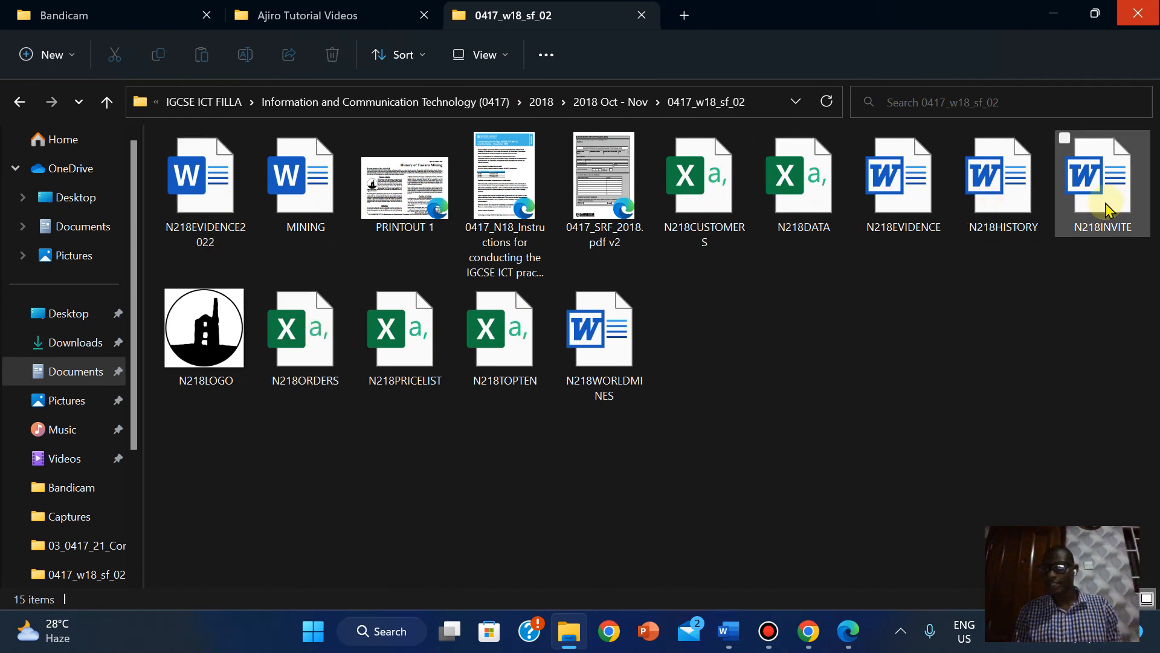
- Open N218INVITE with editing enabled, then return to the exam paper's mail merge instructions
{"action": "double_click", "coordinate": [1103, 181]}
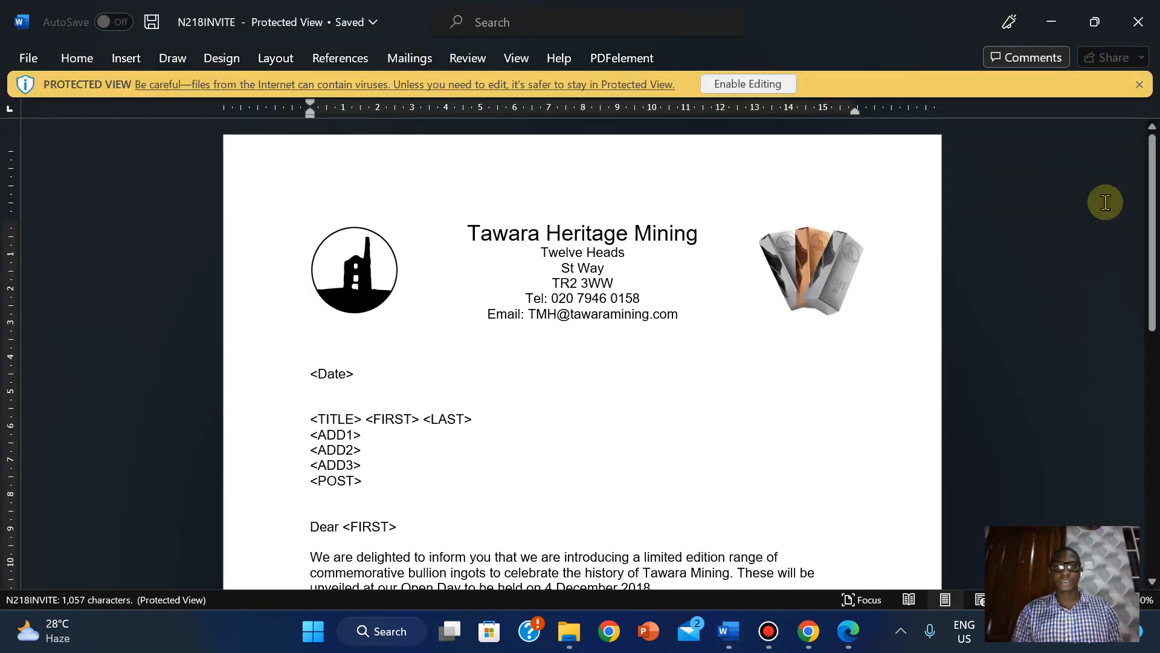
{"action": "left_click", "coordinate": [728, 84]}
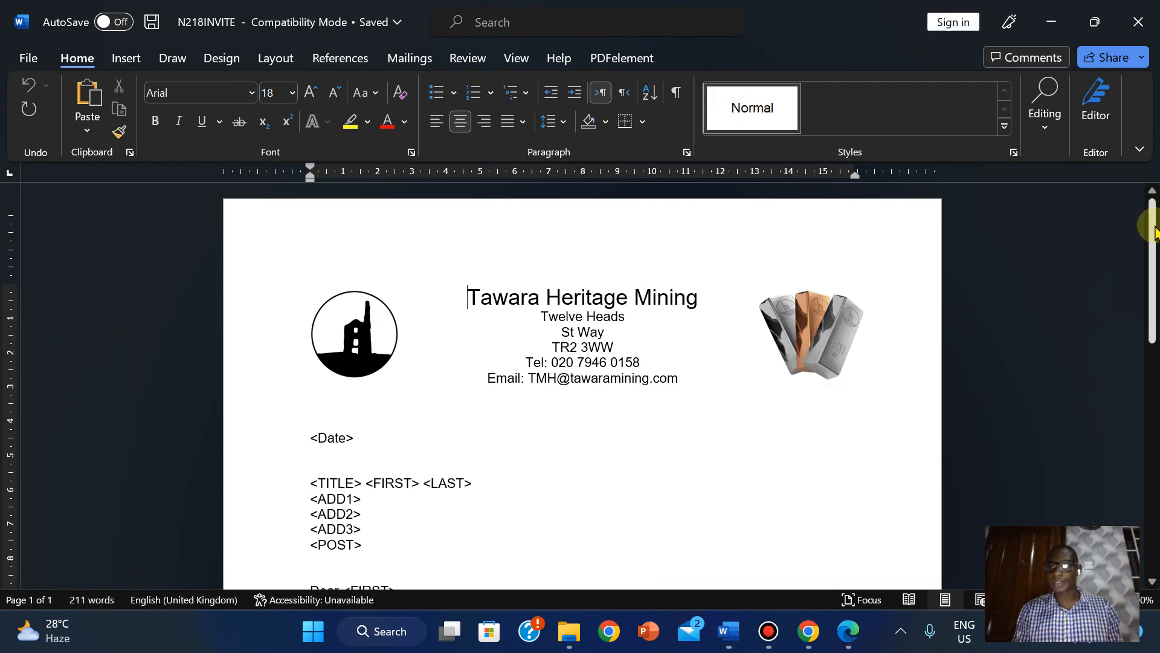
{"action": "scroll", "coordinate": [1151, 238], "scroll_direction": "down", "scroll_amount": 5}
{"action": "scroll", "coordinate": [1151, 248], "scroll_direction": "up", "scroll_amount": 5}
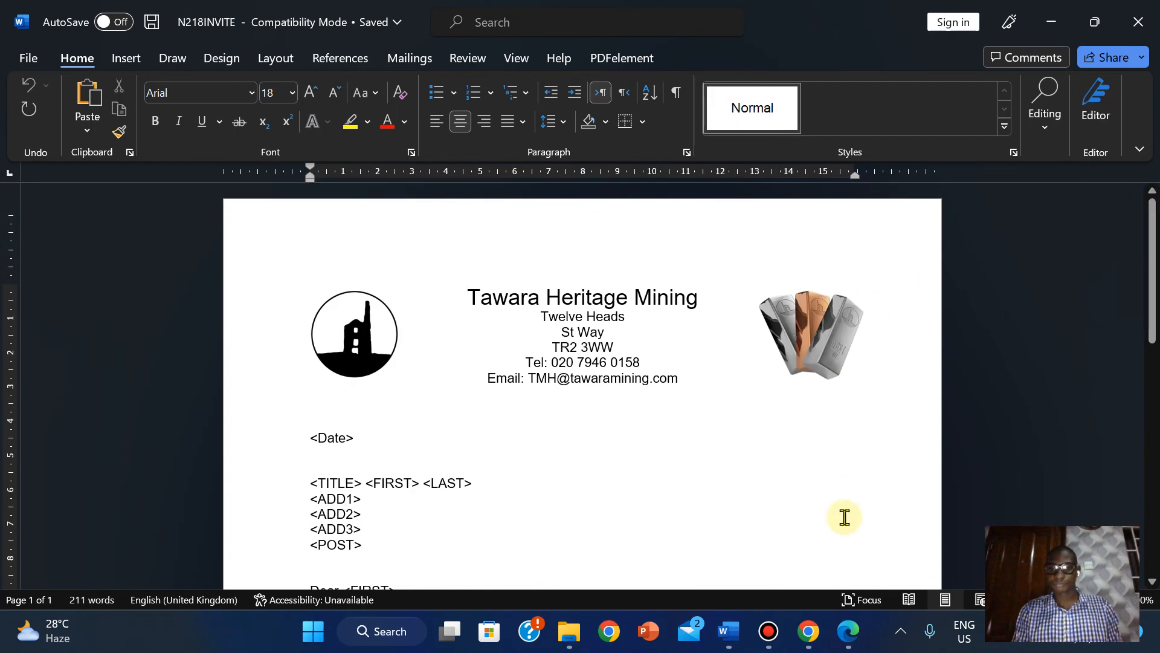
{"action": "left_click", "coordinate": [852, 631]}
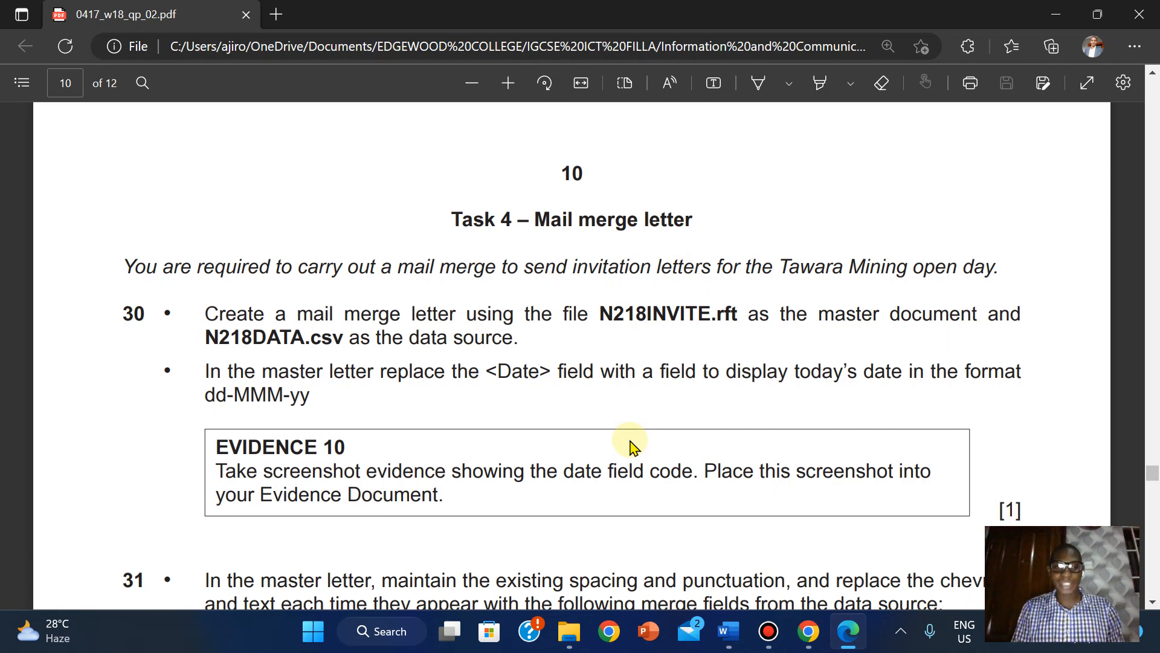
- Bring the 0417_w18_sf_02 folder forward and select the N218DATA CSV file
{"action": "mouse_move", "coordinate": [569, 631]}
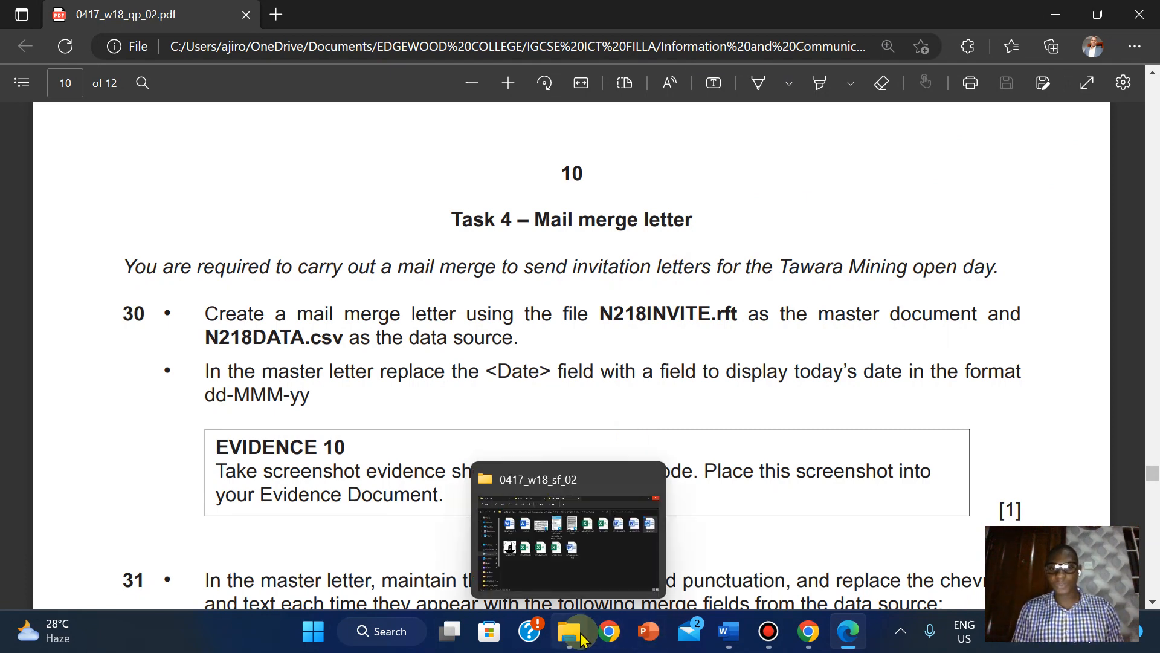
{"action": "left_click", "coordinate": [595, 487]}
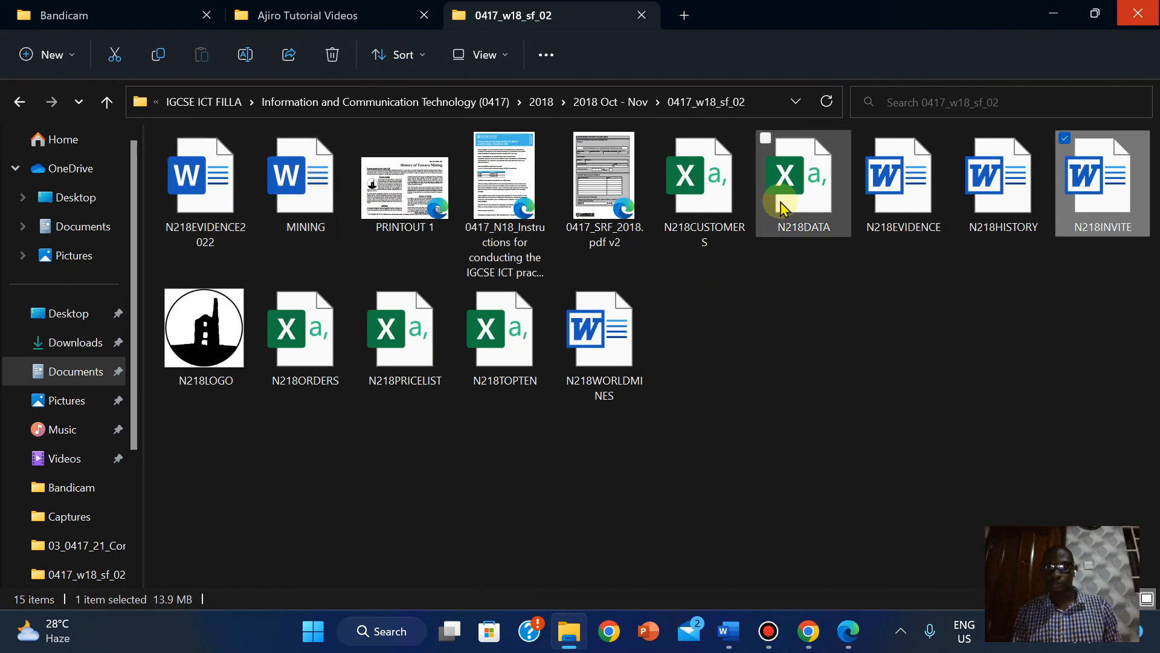
{"action": "mouse_move", "coordinate": [788, 204]}
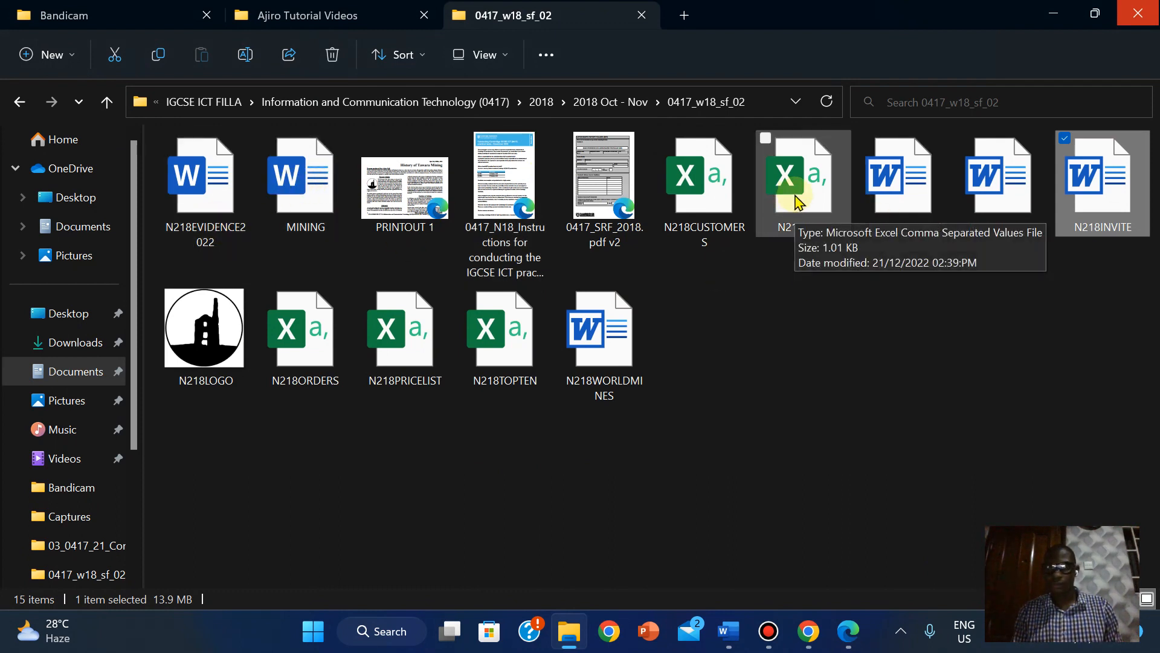
{"action": "left_click", "coordinate": [786, 225]}
- Open N218DATA in Excel and dismiss the data-loss and genuine Office banners
{"action": "double_click", "coordinate": [789, 225]}
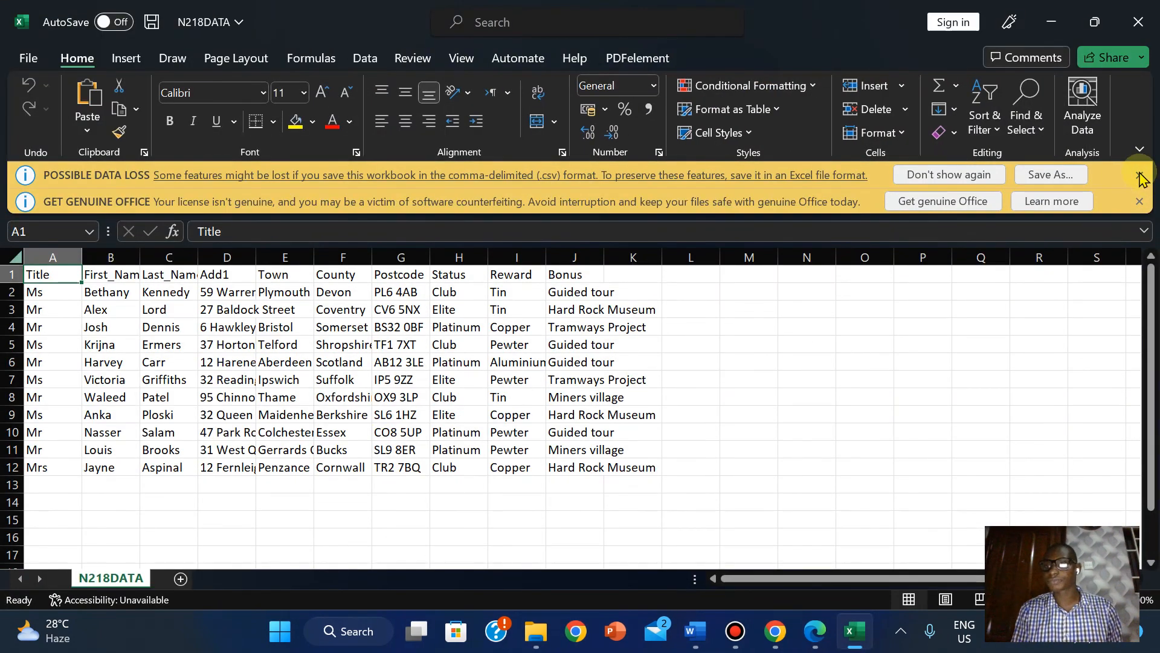
{"action": "left_click", "coordinate": [1139, 175]}
{"action": "left_click", "coordinate": [1140, 175]}
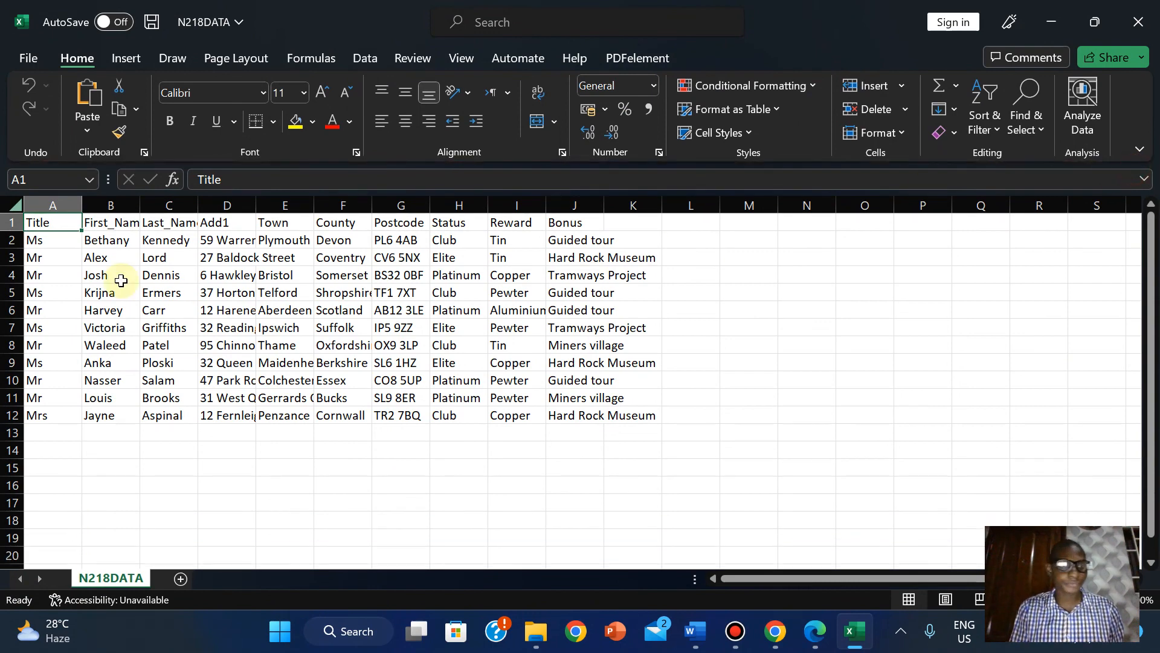
- Autofit the name, address, Town, postcode and Bonus columns, then close Excel without saving
{"action": "double_click", "coordinate": [139, 205]}
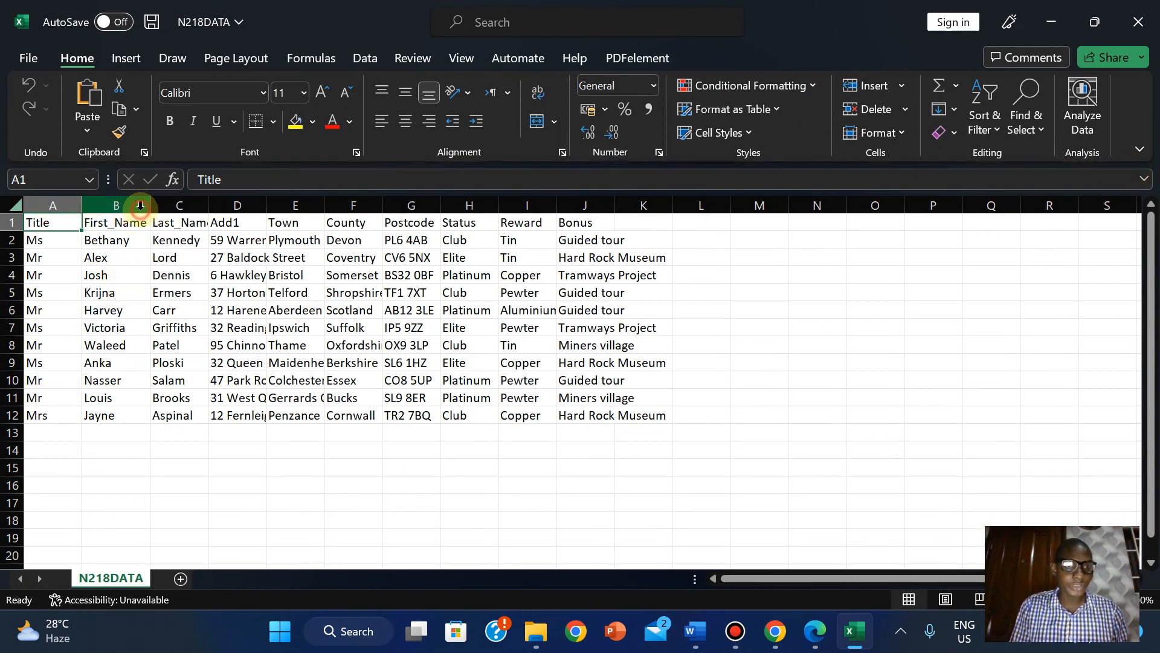
{"action": "double_click", "coordinate": [211, 203]}
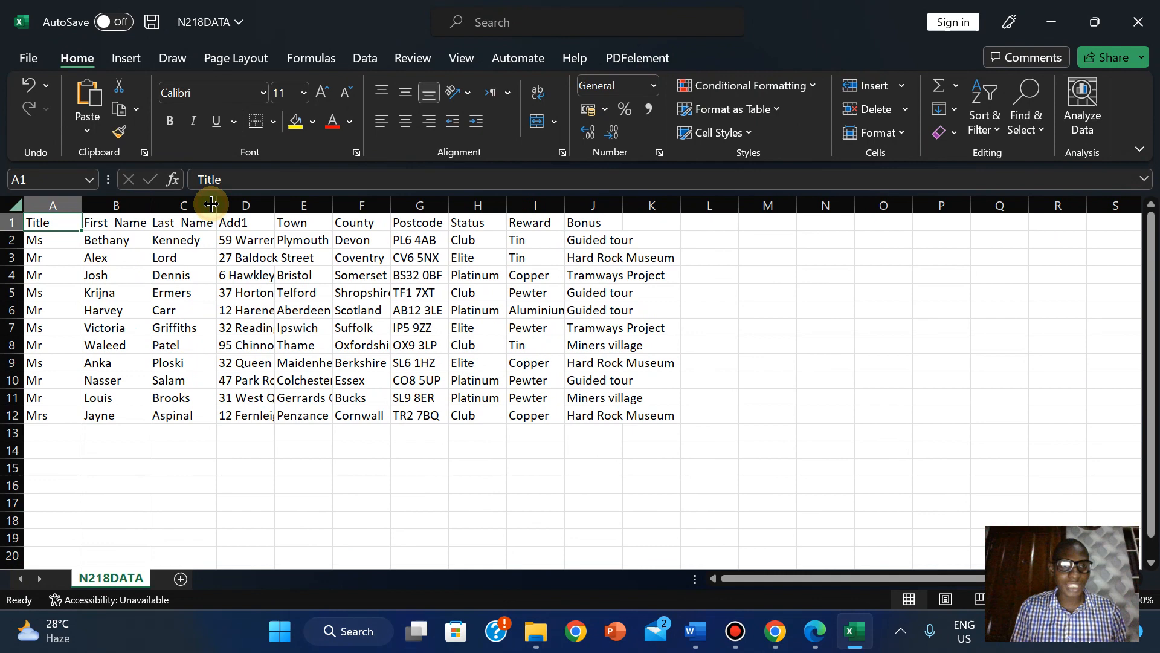
{"action": "double_click", "coordinate": [275, 199]}
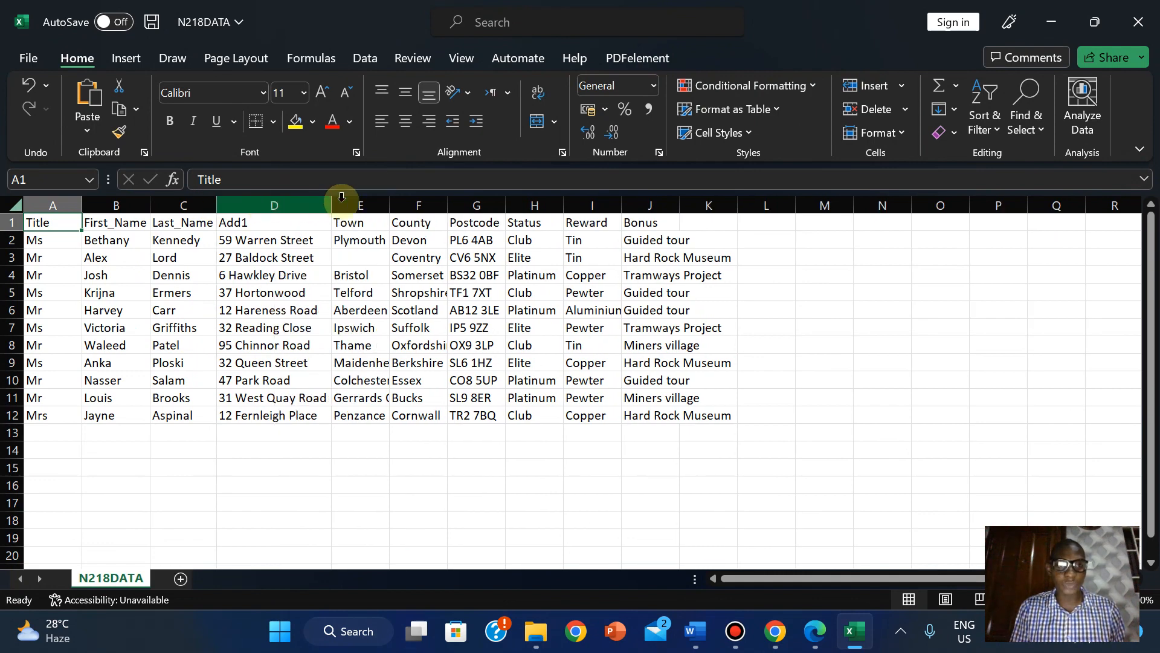
{"action": "double_click", "coordinate": [500, 201]}
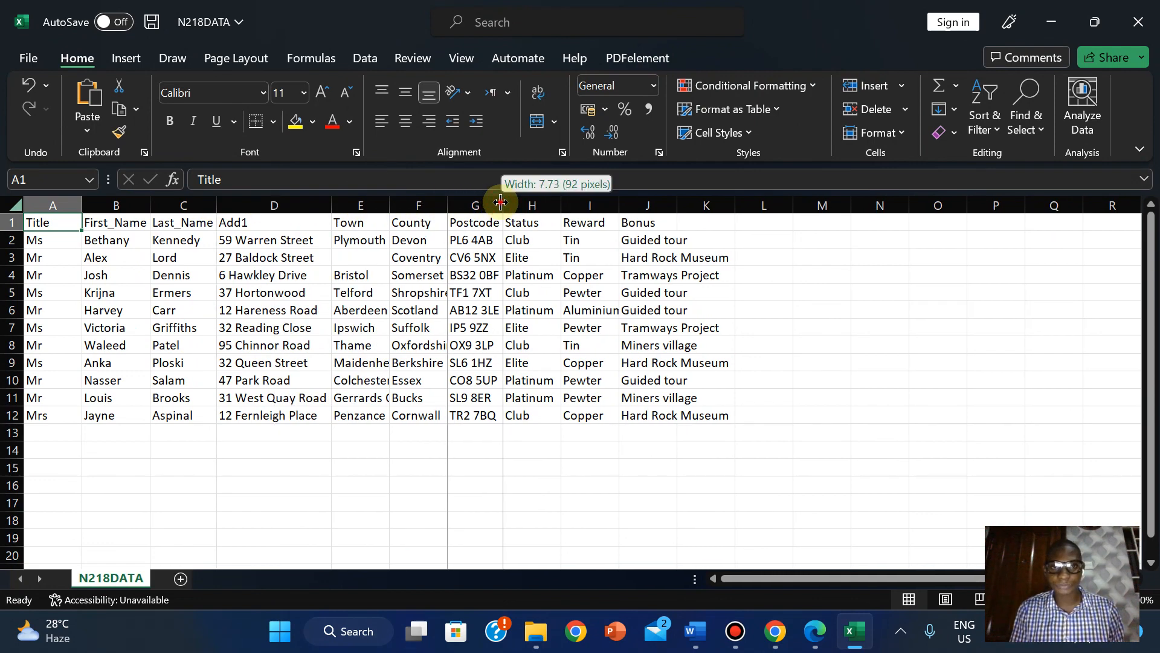
{"action": "double_click", "coordinate": [390, 205]}
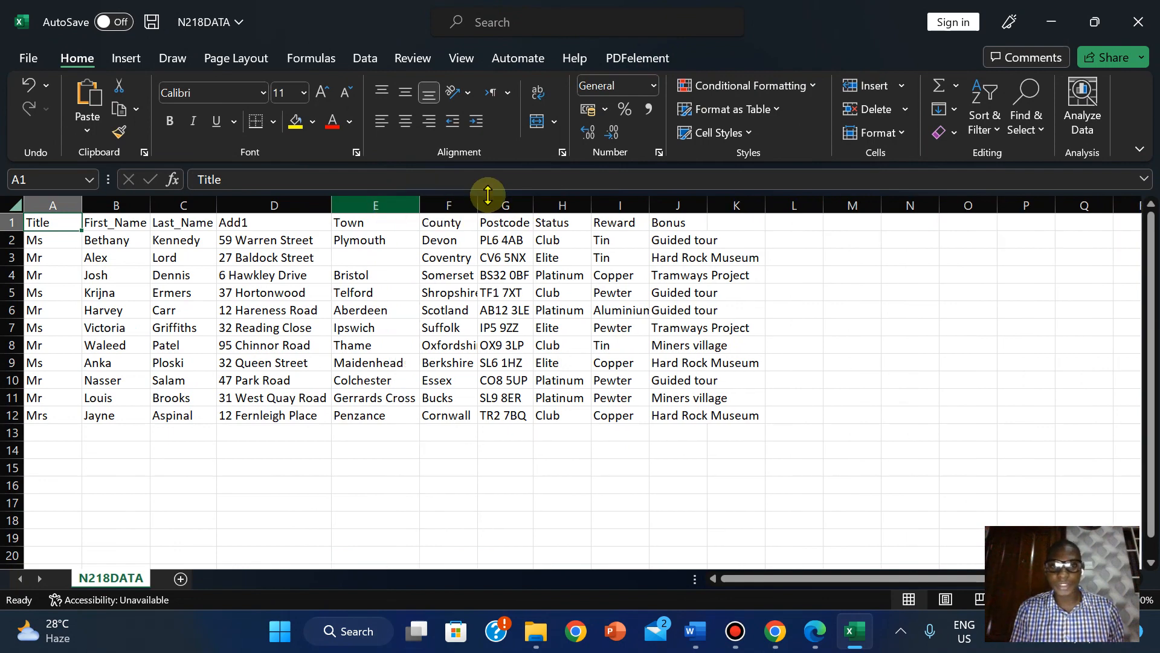
{"action": "left_click", "coordinate": [710, 222]}
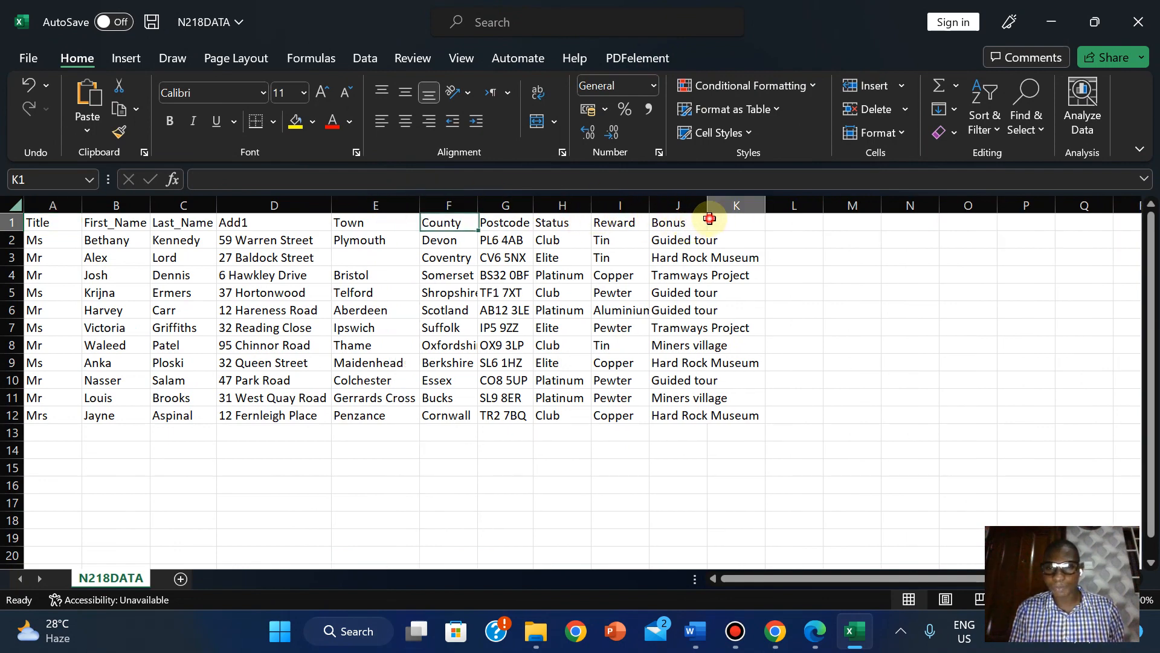
{"action": "double_click", "coordinate": [706, 201]}
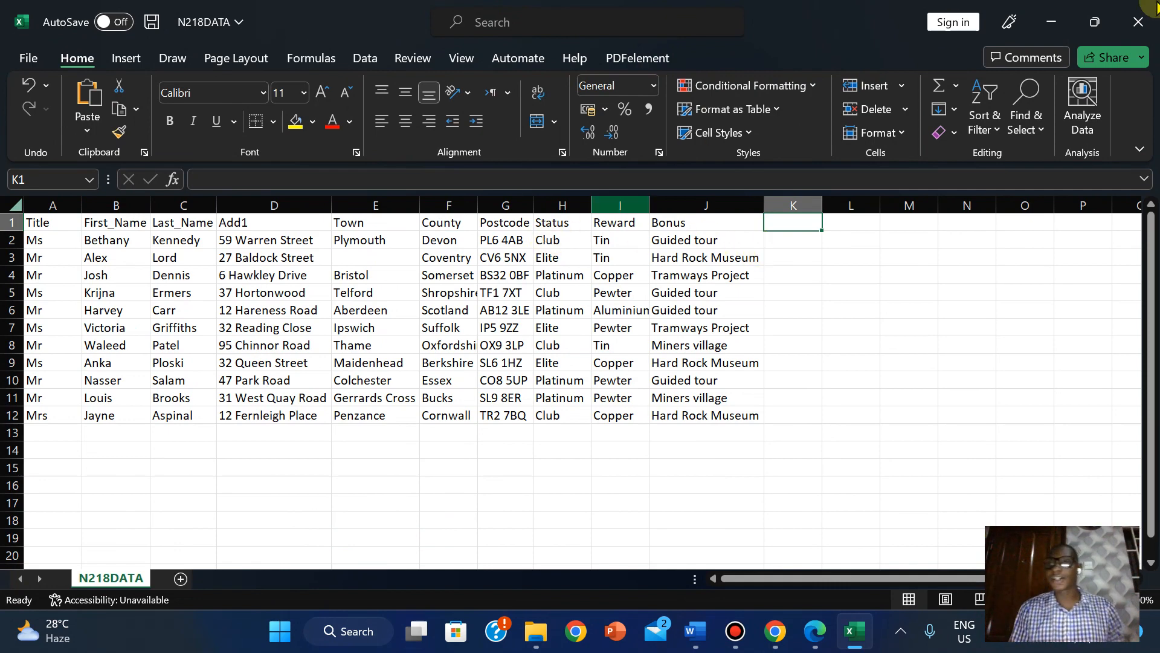
{"action": "left_click", "coordinate": [1147, 9]}
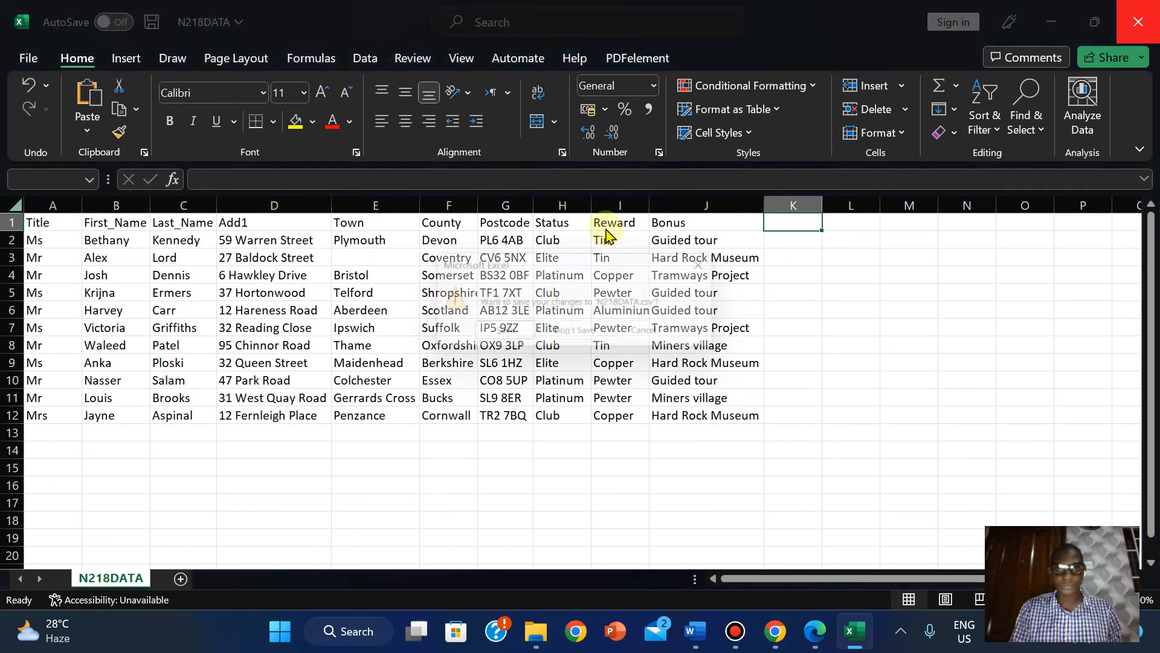
{"action": "left_click", "coordinate": [591, 334]}
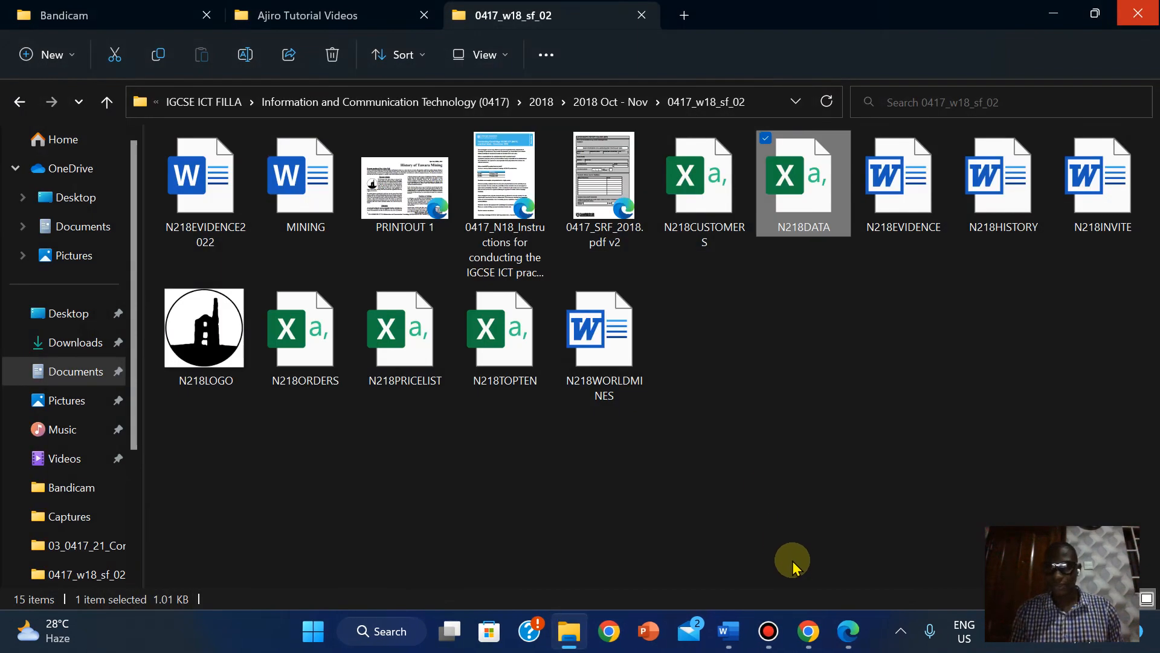
- Recheck the Task 4 instructions, then bring the N218INVITE letter back in front
{"action": "left_click", "coordinate": [725, 628]}
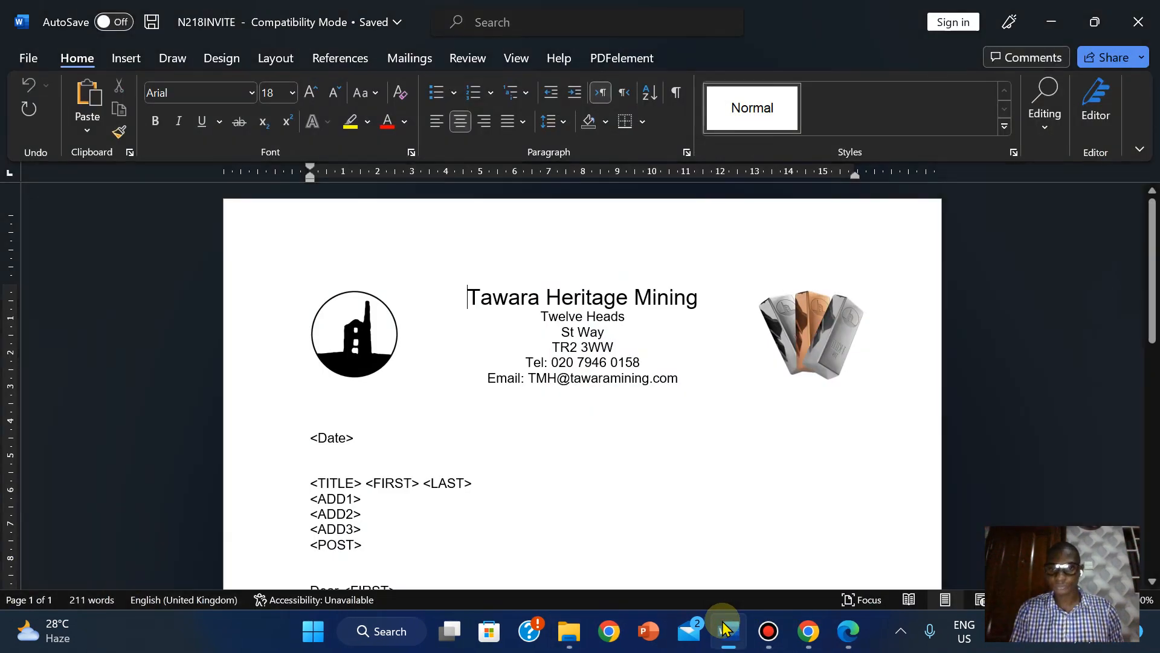
{"action": "left_click", "coordinate": [848, 631]}
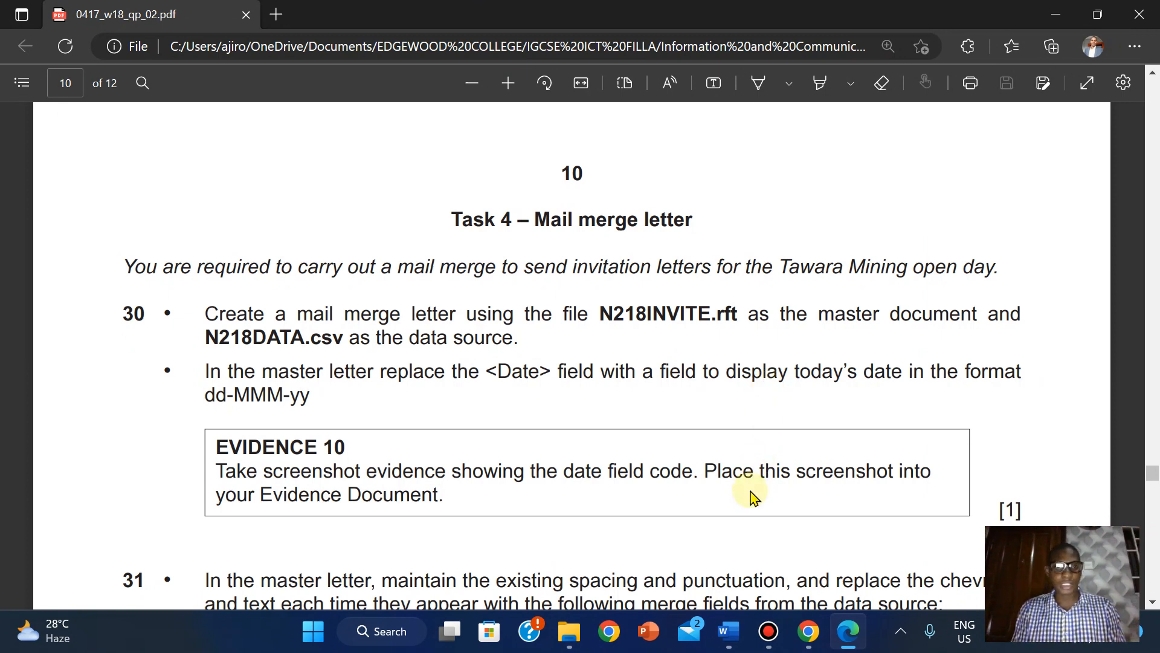
{"action": "mouse_move", "coordinate": [728, 632]}
{"action": "left_click", "coordinate": [744, 571]}
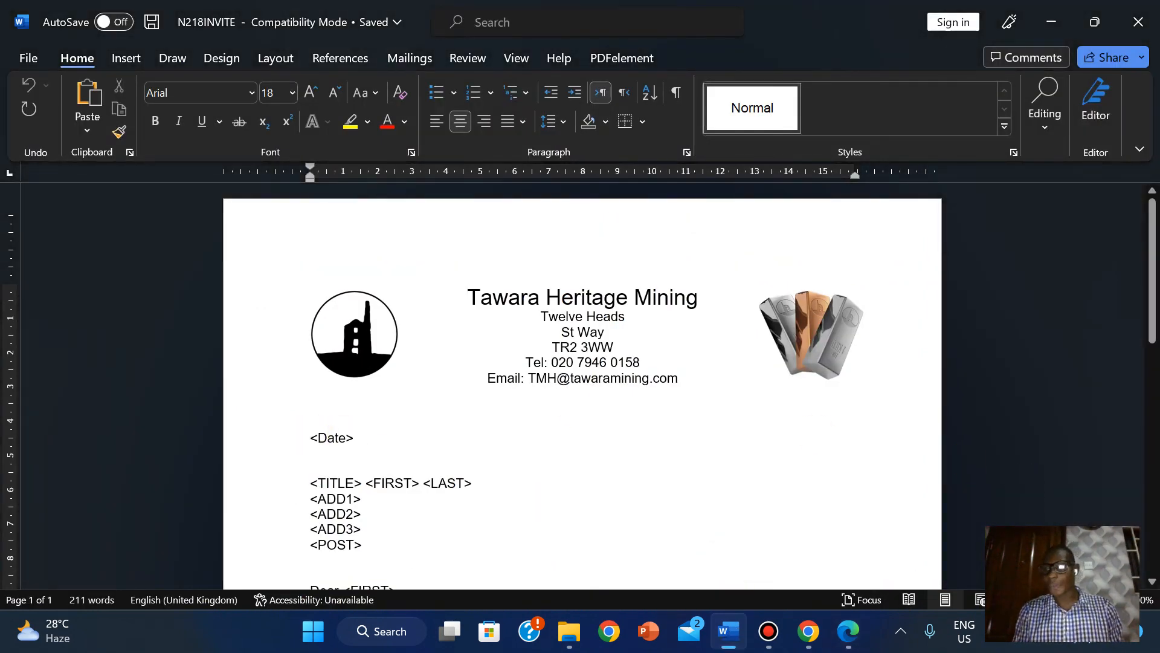
- Zoom into the letter, select the <Date> placeholder, and show the Insert ribbon's Quick Parts menu
{"action": "left_click", "coordinate": [1117, 600]}
{"action": "left_click", "coordinate": [1116, 600]}
{"action": "left_click", "coordinate": [1116, 599]}
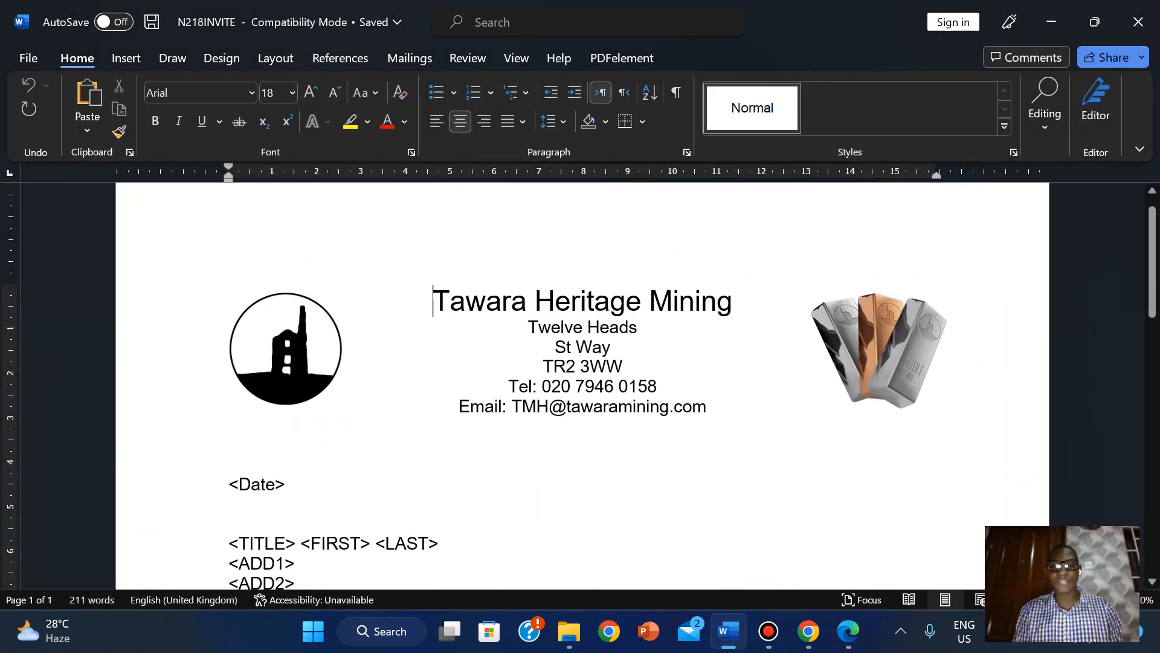
{"action": "left_click", "coordinate": [1116, 599]}
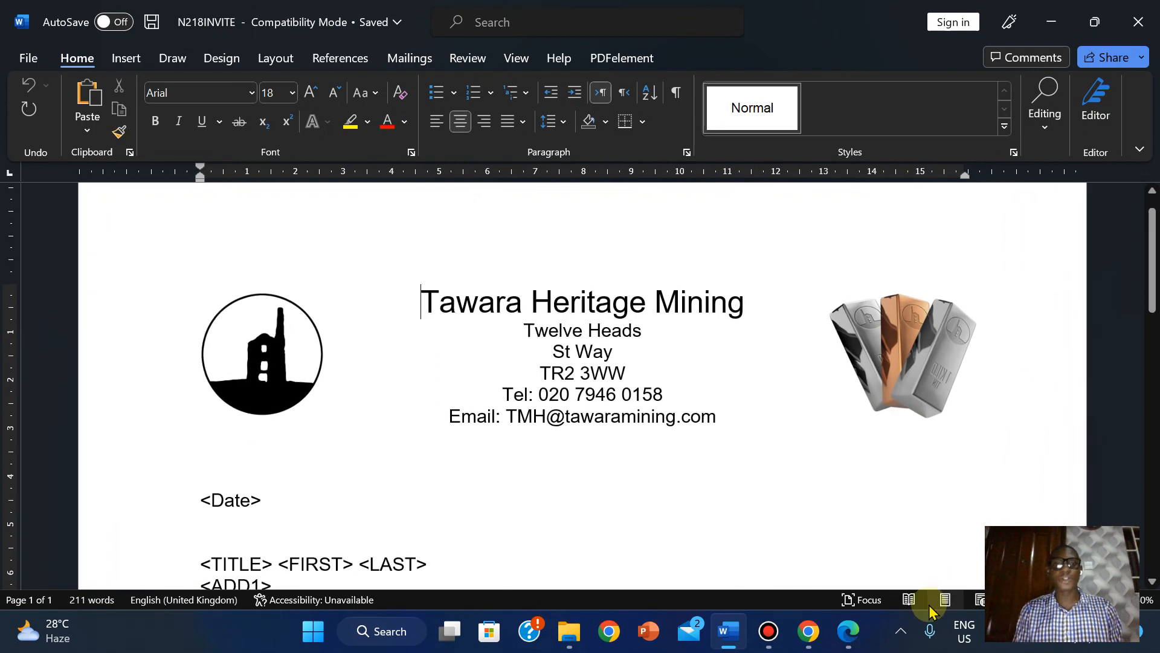
{"action": "left_click", "coordinate": [200, 501]}
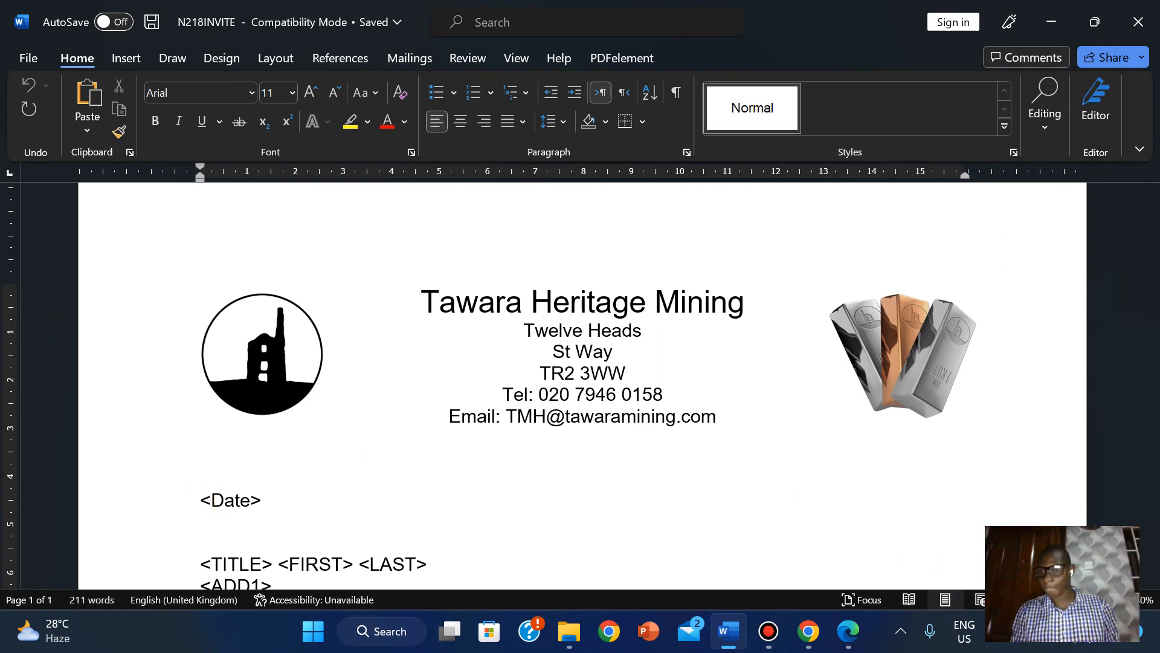
{"action": "scroll", "coordinate": [580, 375], "scroll_direction": "up", "scroll_amount": 1}
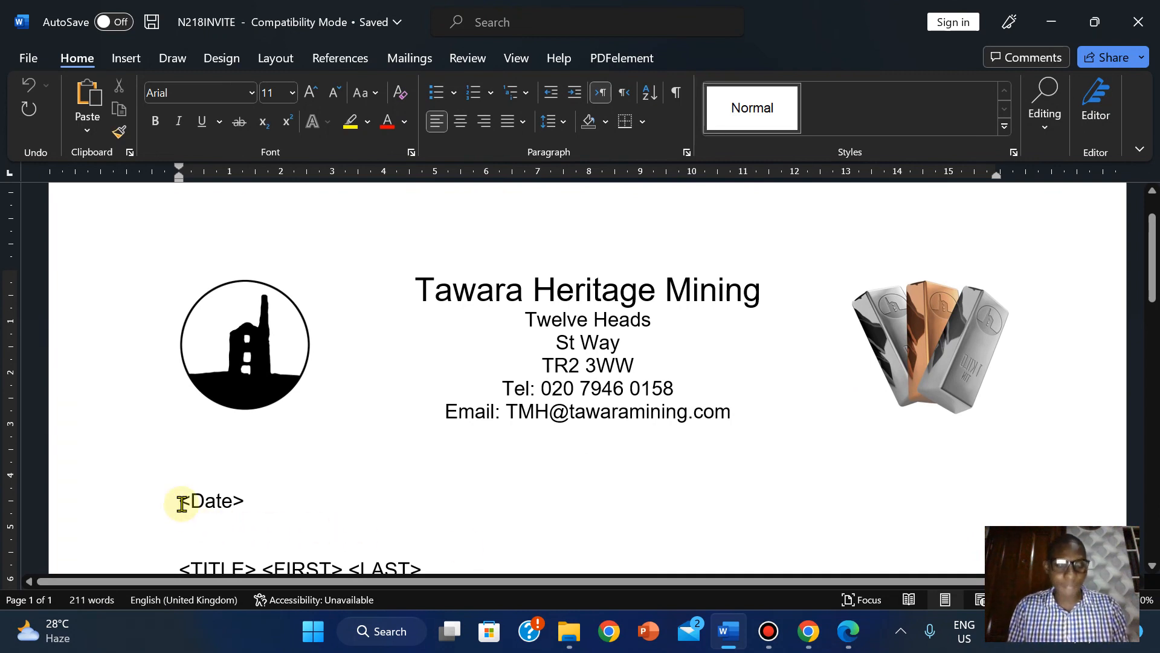
{"action": "key", "text": "shift+Right"}
{"action": "key", "text": "shift+Right"}
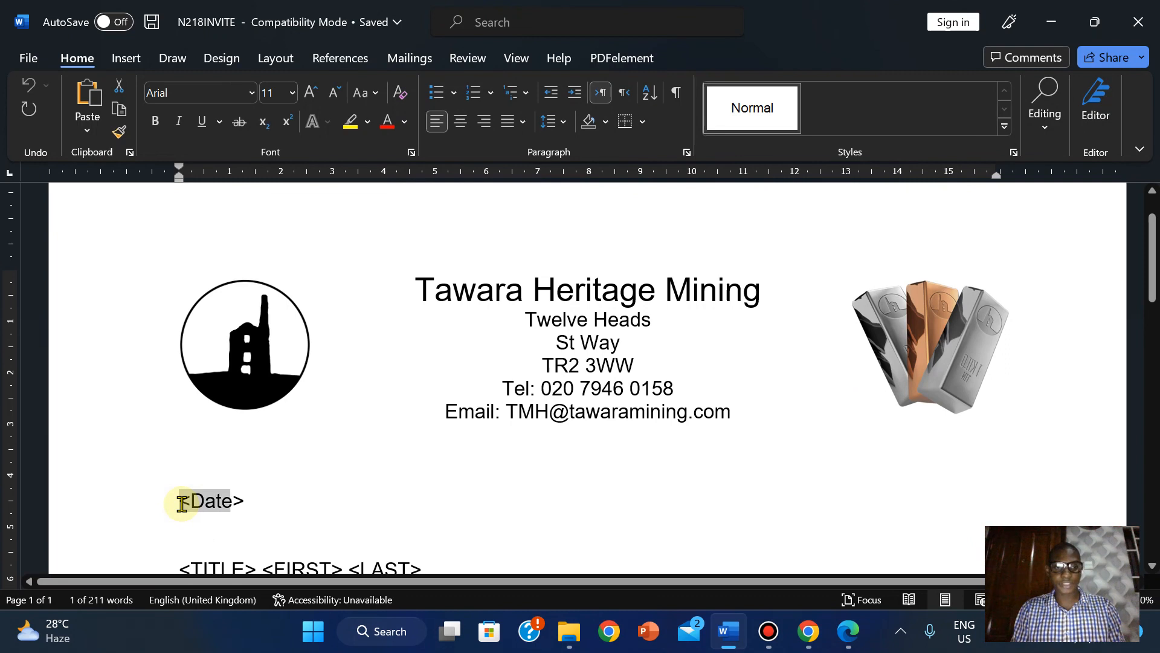
{"action": "key", "text": "shift+Right"}
{"action": "key", "text": "shift+Right"}
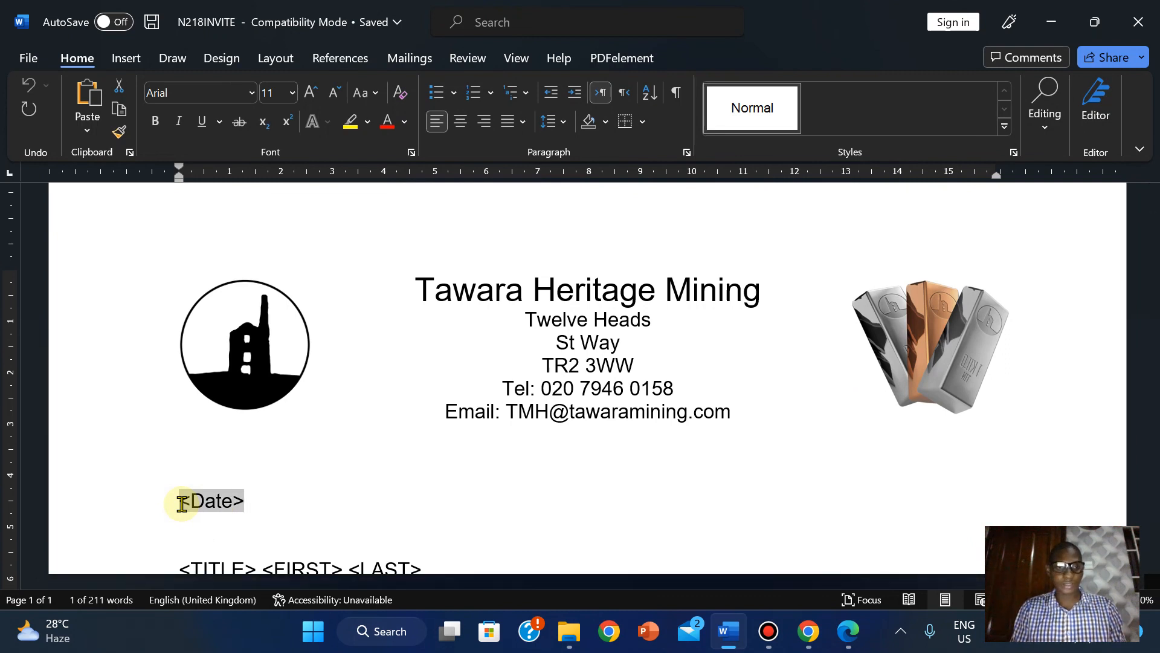
{"action": "left_click", "coordinate": [115, 64]}
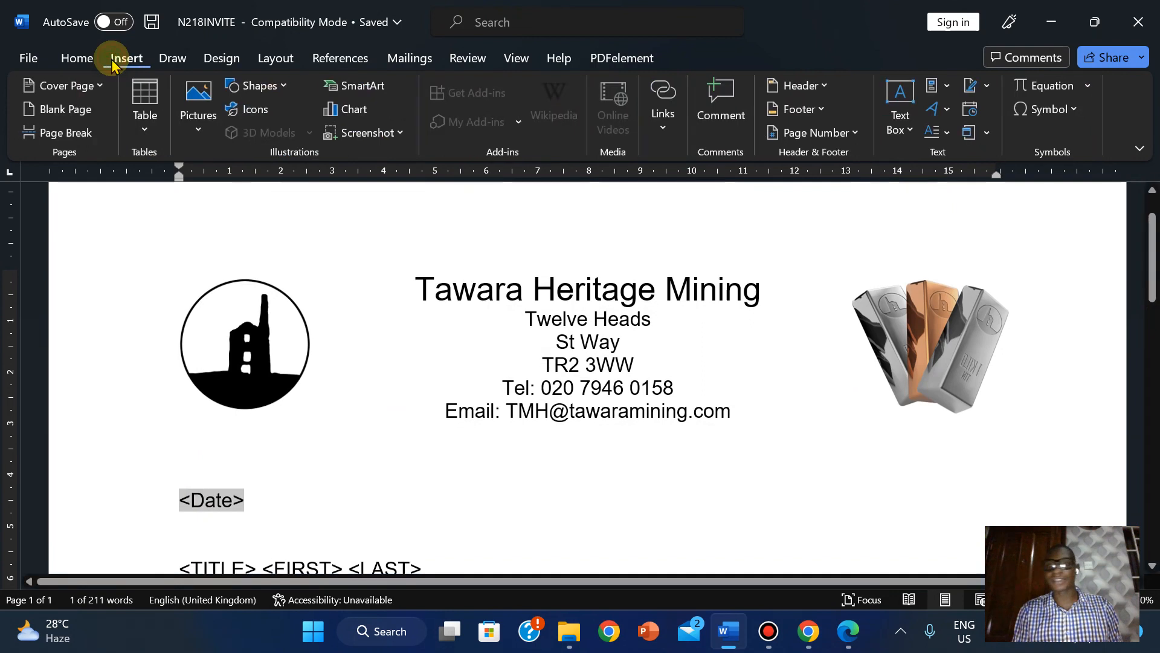
{"action": "left_click", "coordinate": [948, 87]}
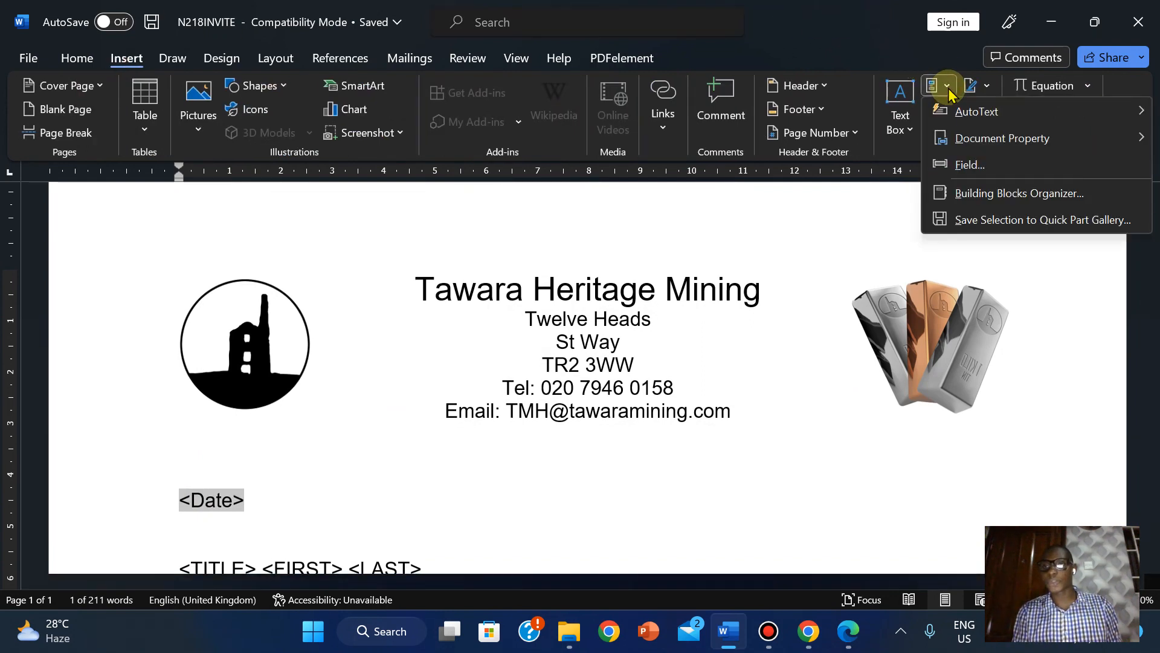
- Replace <Date> with a Date field formatted d-MMM-yy (31-Dec-22)
{"action": "left_click", "coordinate": [969, 167]}
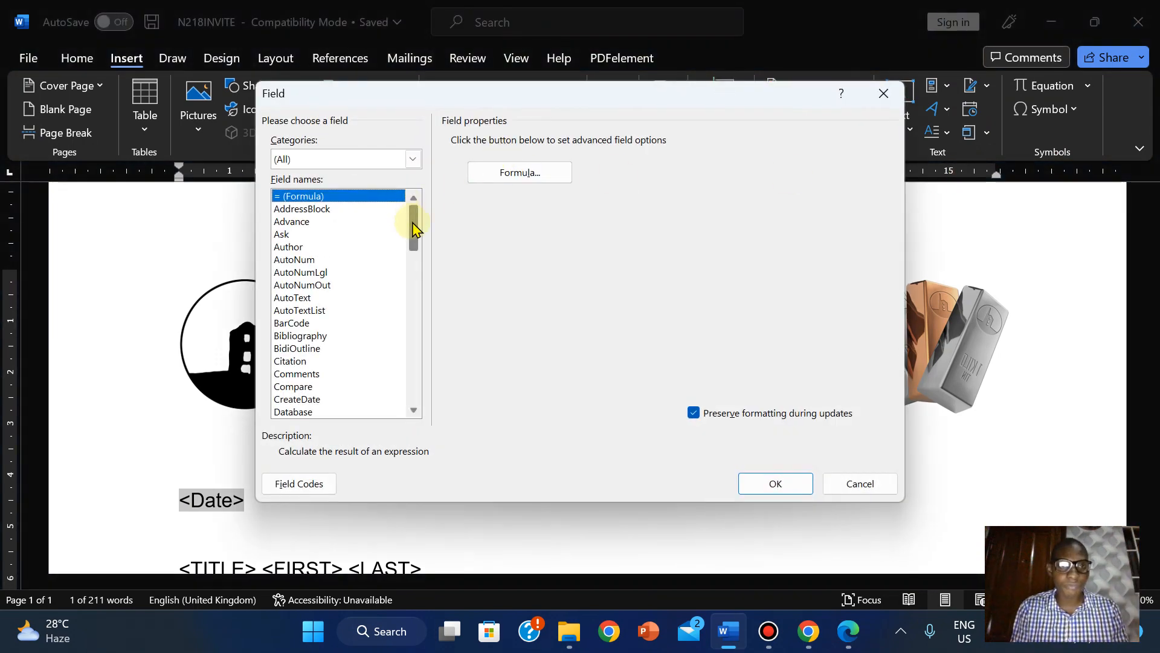
{"action": "left_click_drag", "start_coordinate": [416, 226], "coordinate": [417, 267]}
{"action": "left_click", "coordinate": [284, 222]}
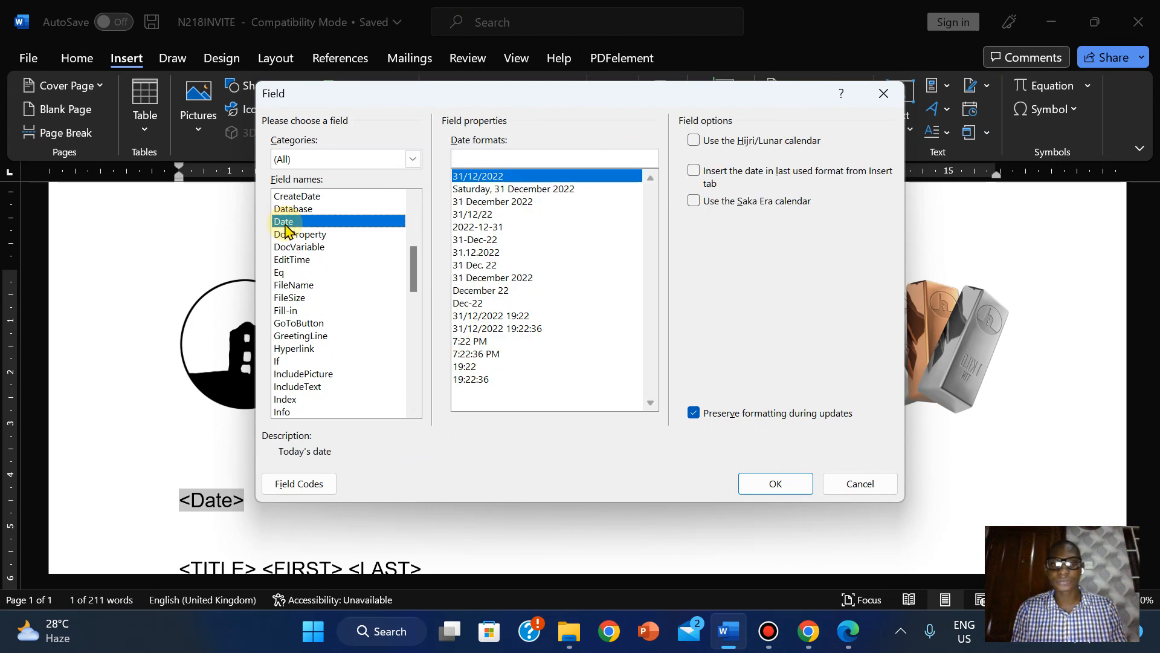
{"action": "left_click", "coordinate": [485, 242]}
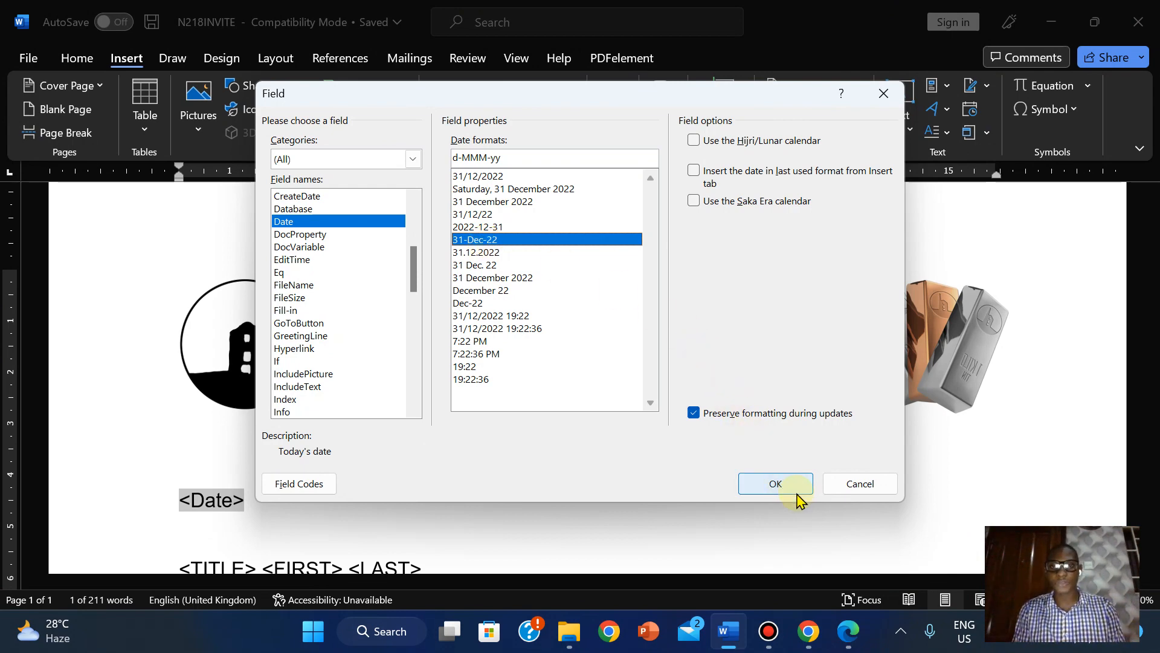
{"action": "left_click", "coordinate": [776, 486]}
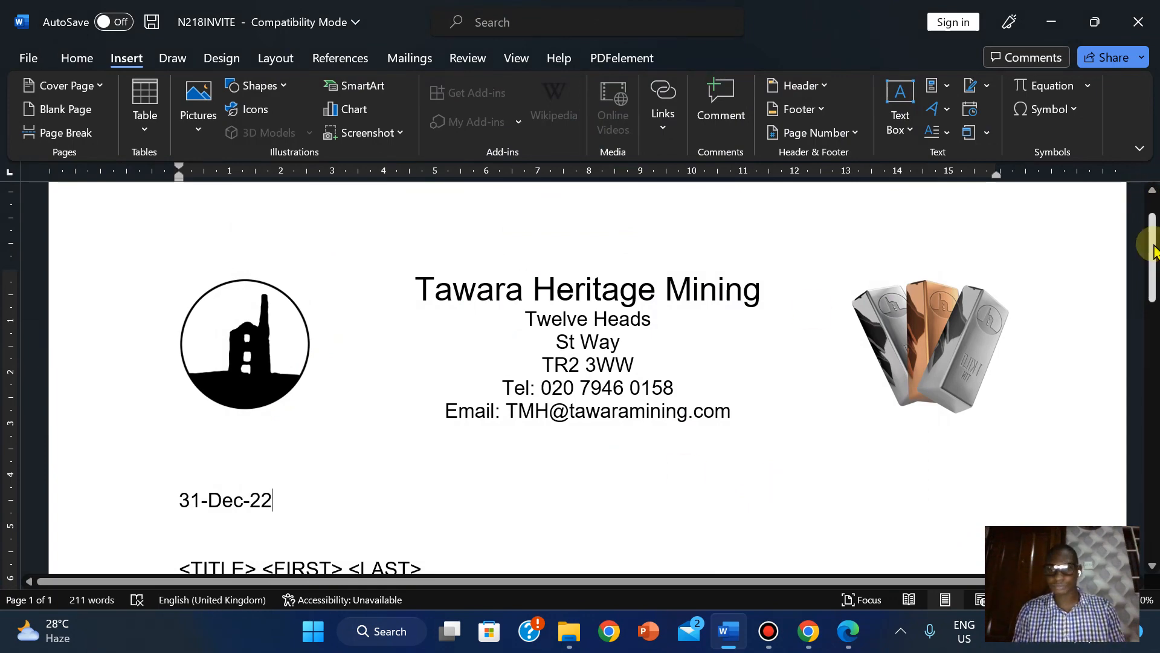
- Open the N218EVIDENCE2022 evidence document from the exam files folder
{"action": "left_click", "coordinate": [849, 635]}
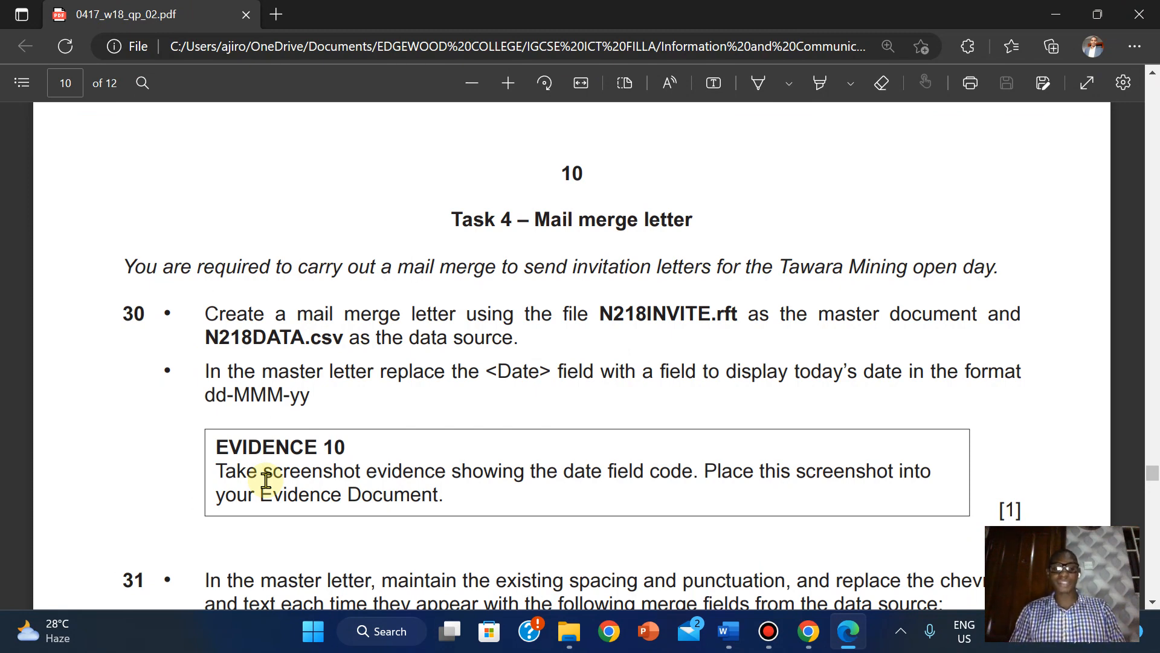
{"action": "mouse_move", "coordinate": [569, 631]}
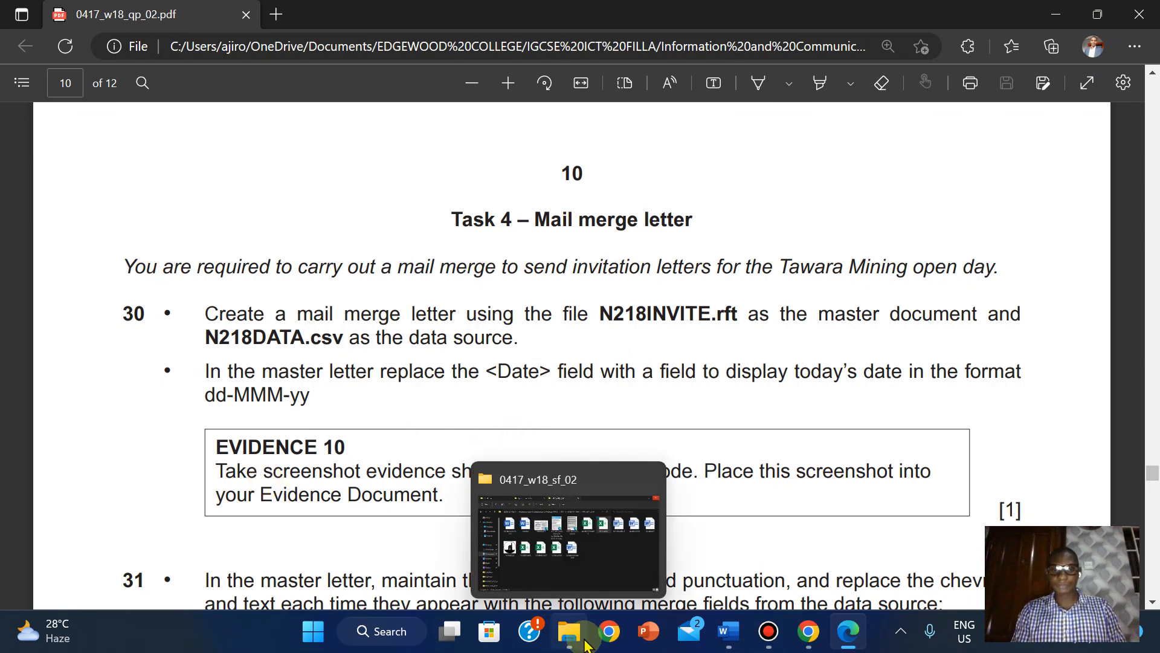
{"action": "left_click", "coordinate": [575, 565]}
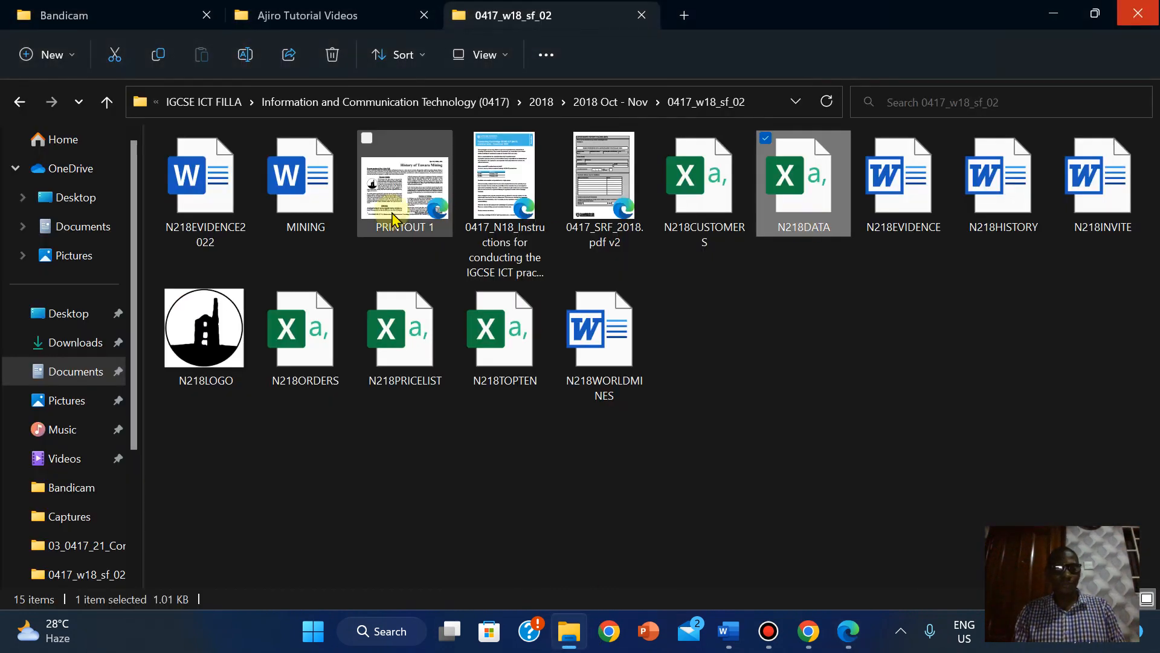
{"action": "double_click", "coordinate": [220, 193]}
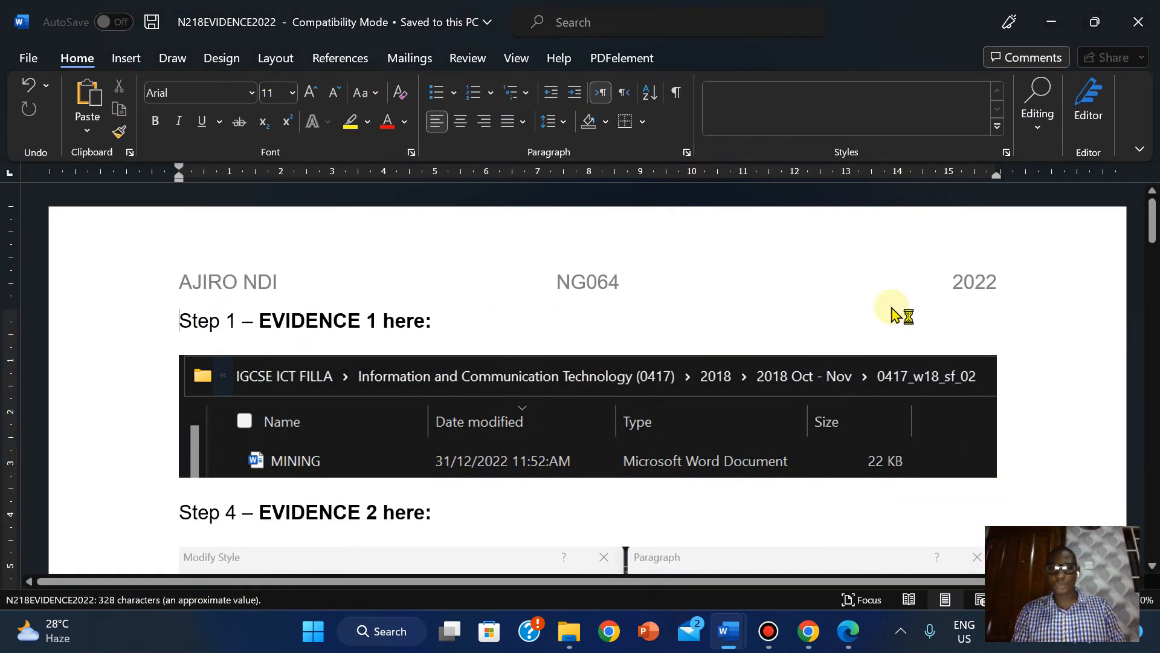
- Minimise the N218EVIDENCE2022 document and bring the Task 4 PDF instructions back up
{"action": "left_click_drag", "start_coordinate": [1152, 219], "coordinate": [1153, 296]}
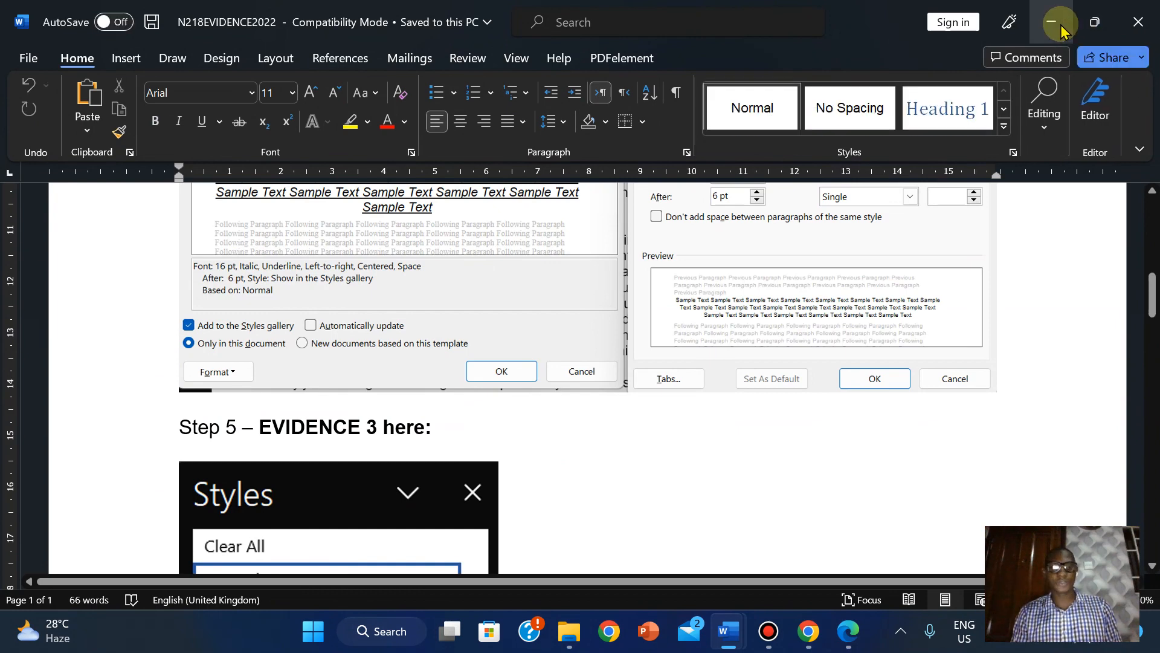
{"action": "left_click", "coordinate": [1061, 26]}
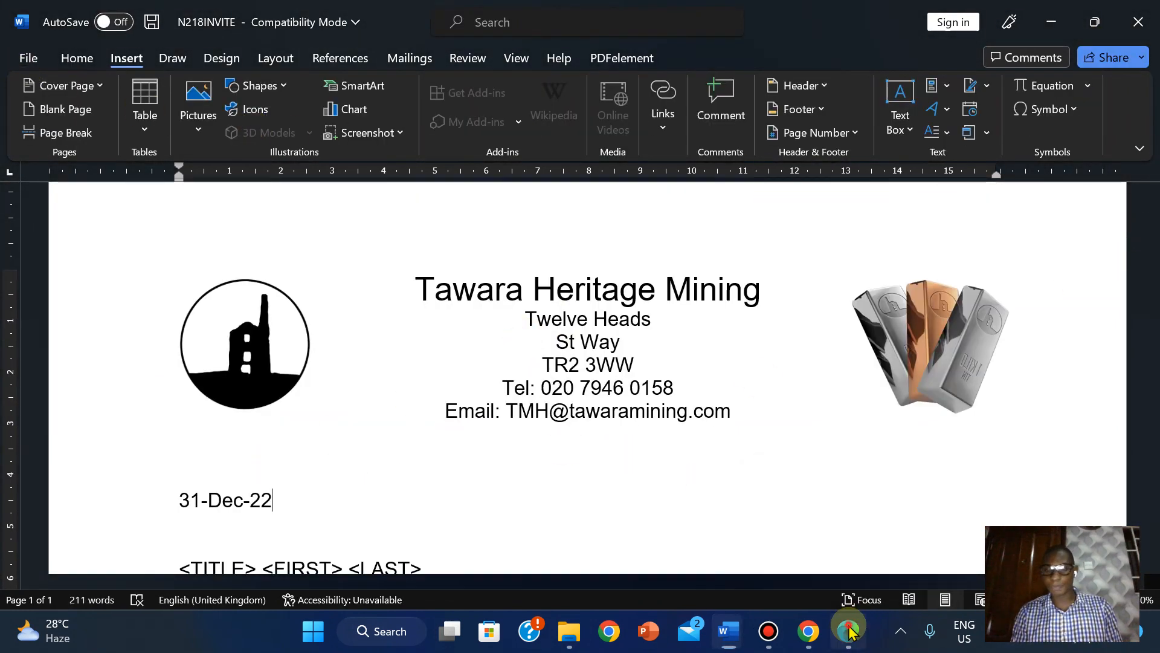
{"action": "left_click", "coordinate": [849, 631]}
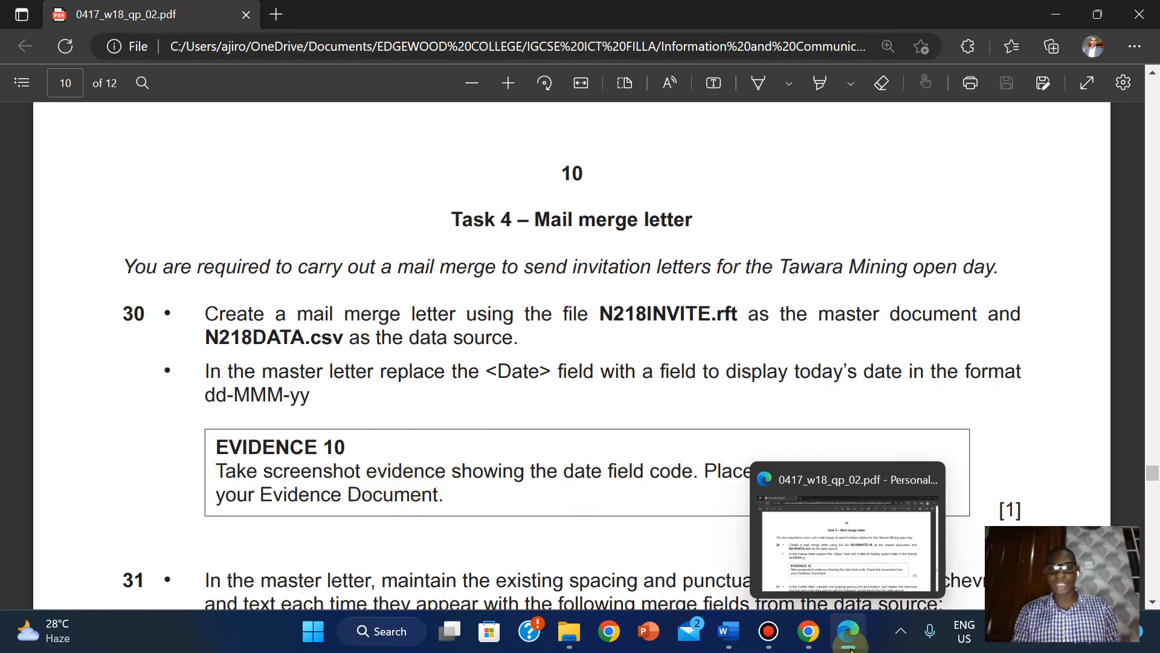
- Return to the N218INVITE letter in Word with Alt+Tab
{"action": "key", "text": "alt+Tab"}
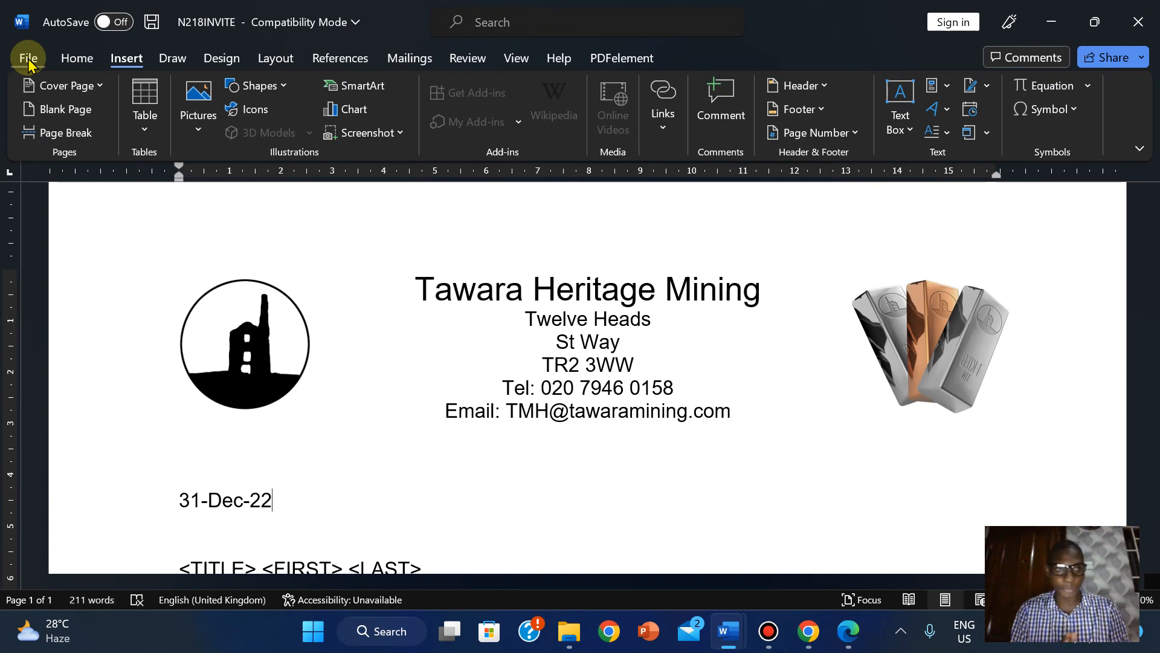
- Turn on 'Show field codes instead of their values' in Word Options > Advanced to reveal the DATE d-MMM-yy code
{"action": "left_click", "coordinate": [28, 59]}
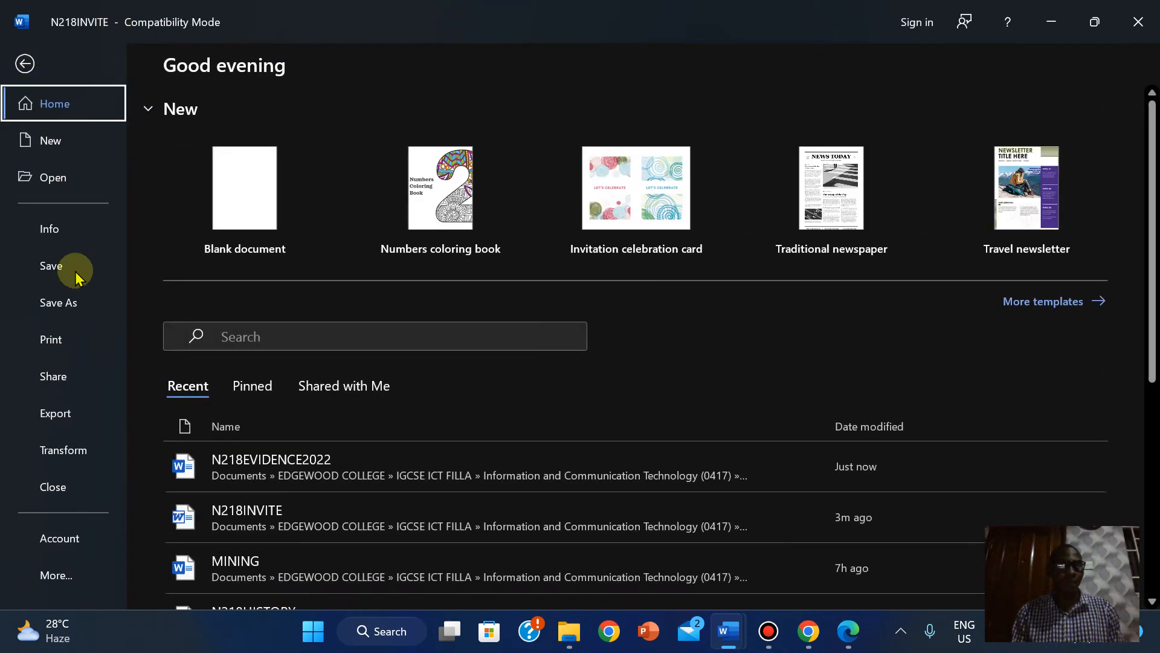
{"action": "left_click", "coordinate": [60, 575]}
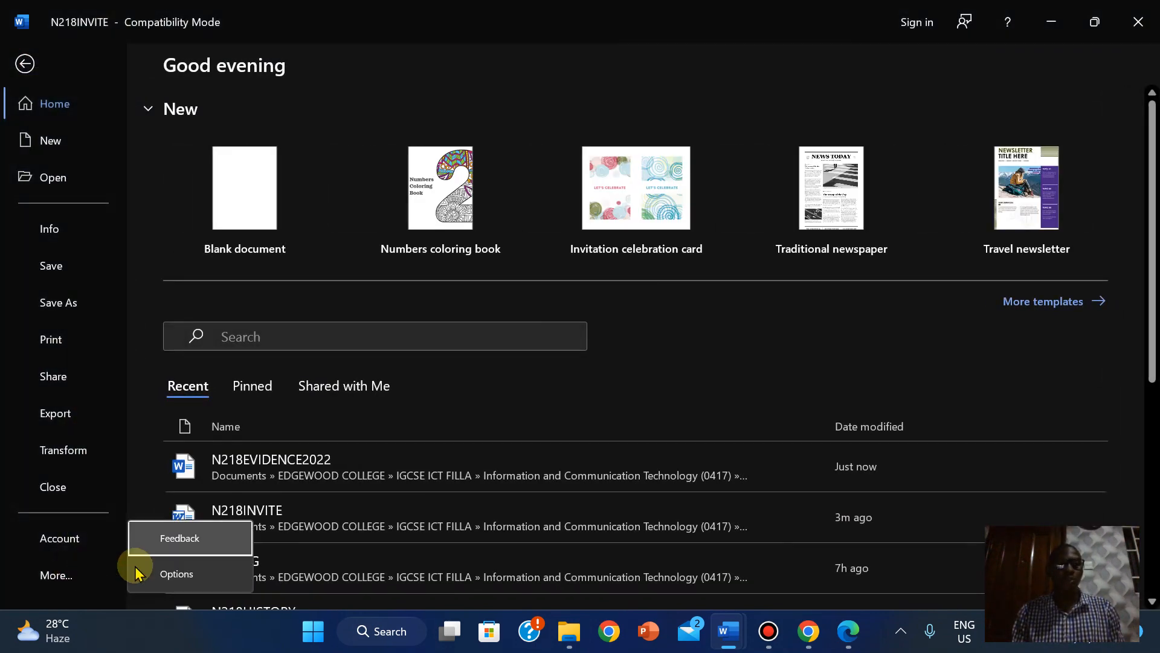
{"action": "left_click", "coordinate": [193, 569]}
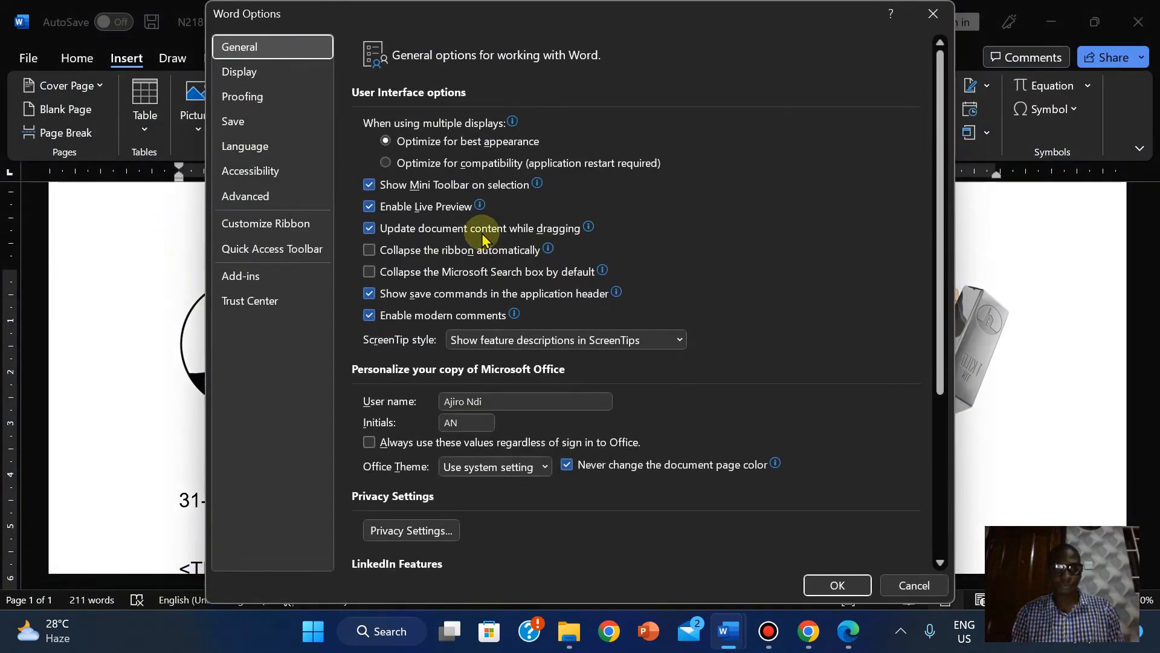
{"action": "left_click", "coordinate": [238, 197]}
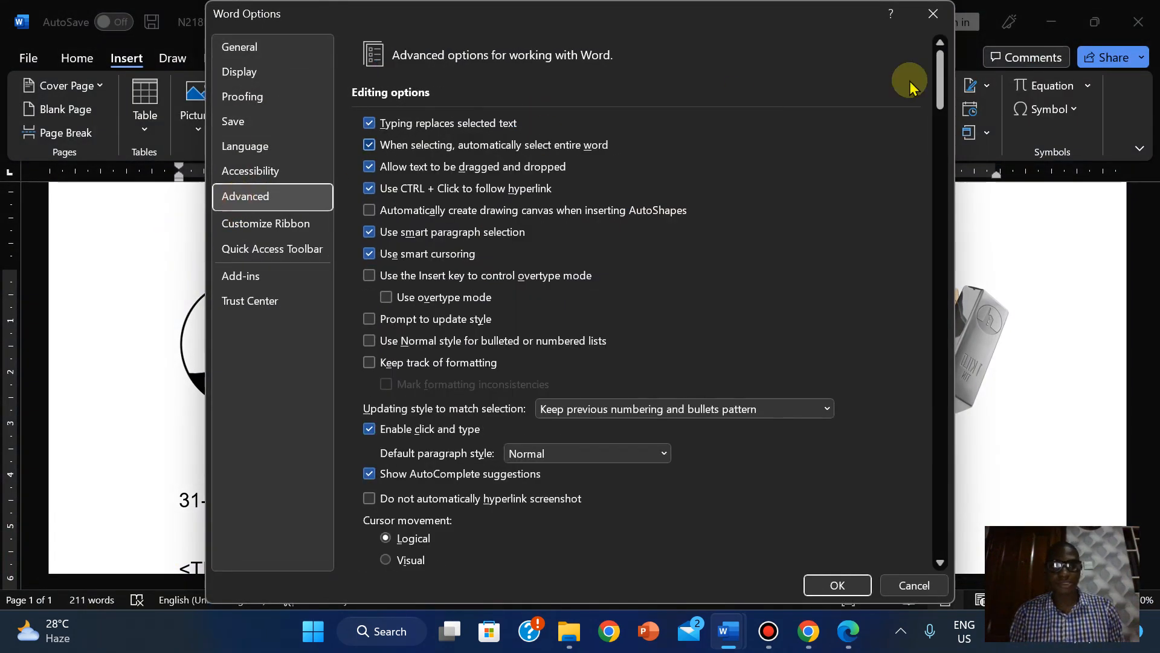
{"action": "left_click_drag", "start_coordinate": [938, 78], "coordinate": [940, 270]}
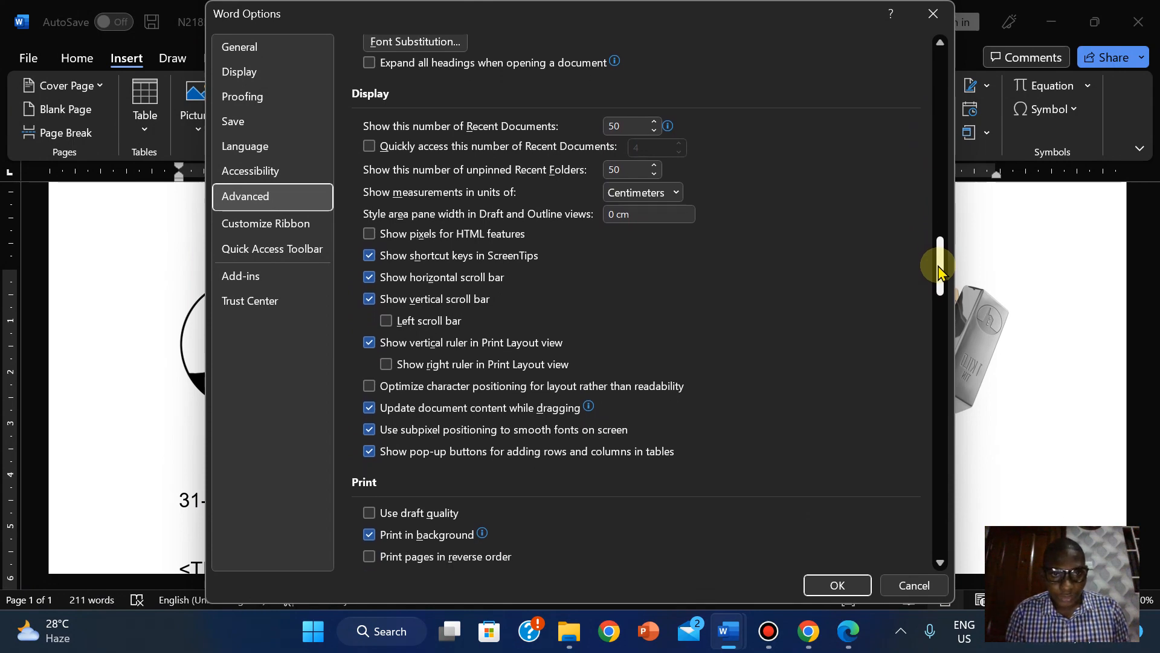
{"action": "left_click_drag", "start_coordinate": [940, 272], "coordinate": [910, 203]}
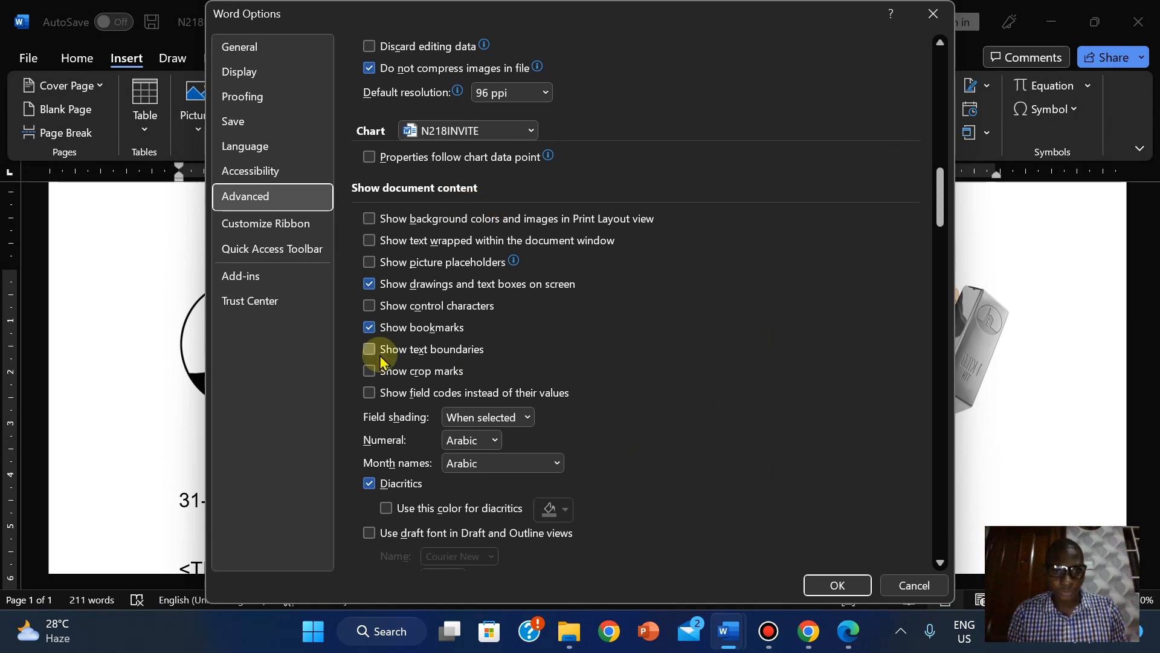
{"action": "left_click", "coordinate": [370, 401]}
{"action": "left_click", "coordinate": [838, 587]}
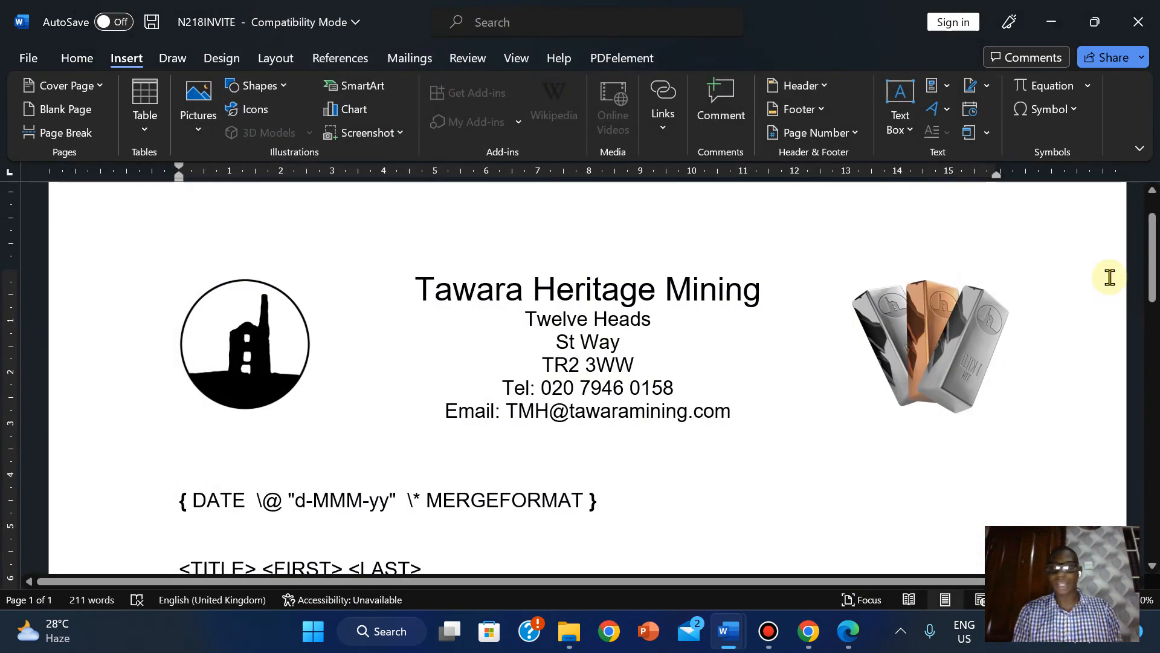
{"action": "left_click_drag", "start_coordinate": [1146, 260], "coordinate": [1155, 296]}
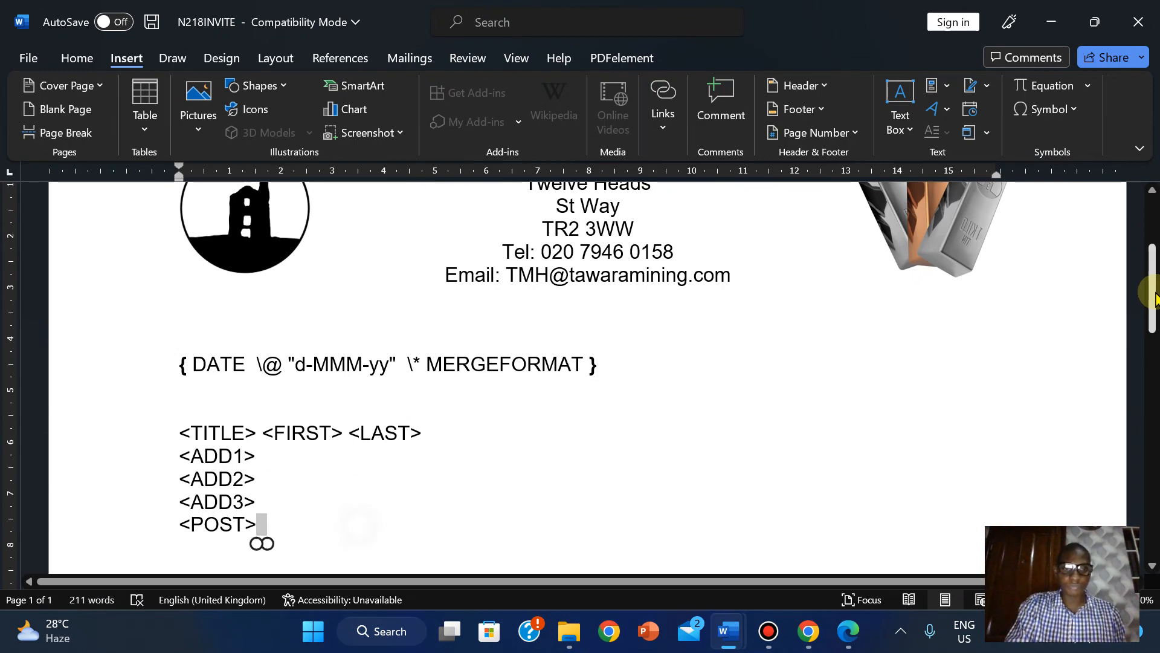
{"action": "left_click_drag", "start_coordinate": [1156, 296], "coordinate": [1150, 263]}
{"action": "left_click", "coordinate": [618, 339]}
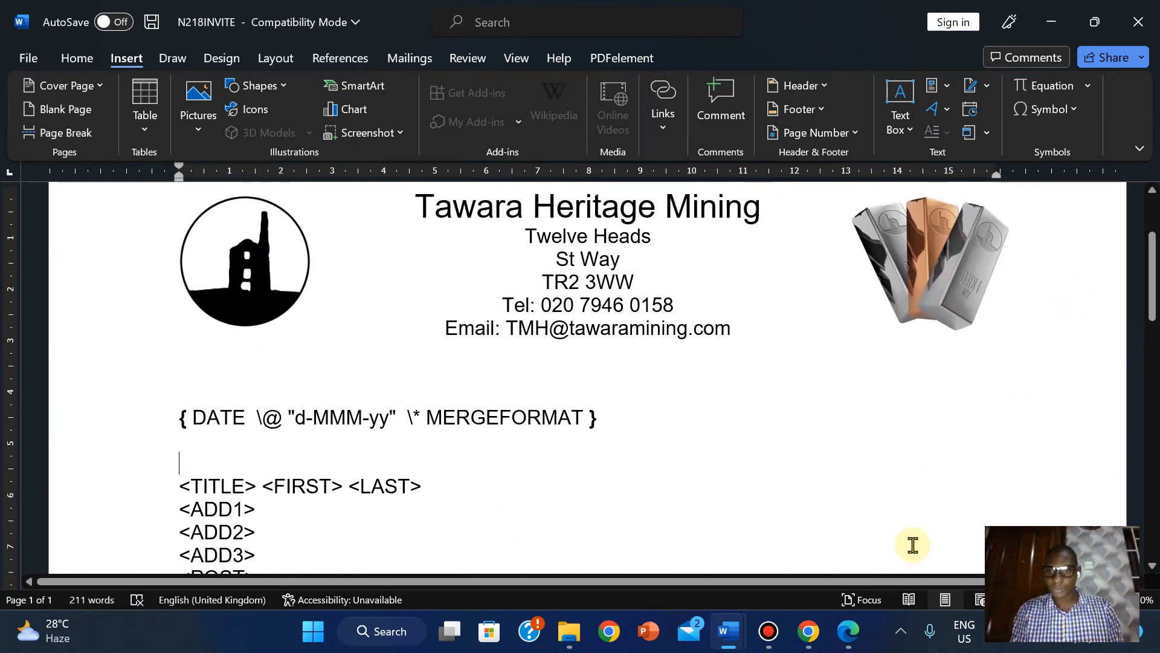
{"action": "left_click", "coordinate": [857, 642]}
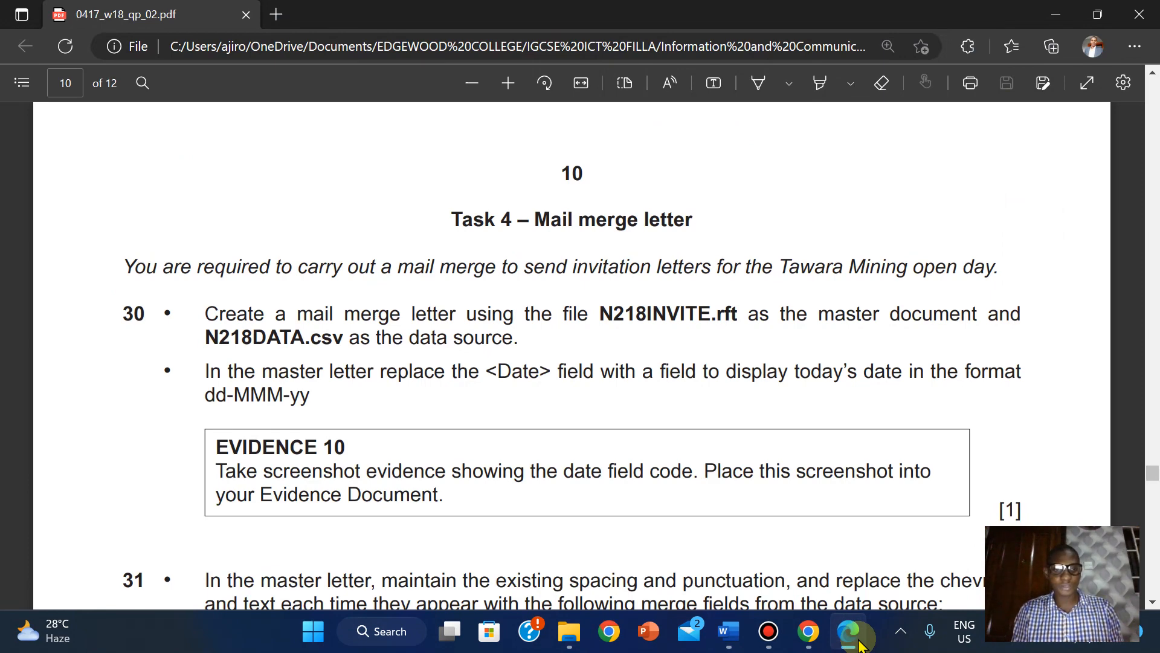
{"action": "left_click", "coordinate": [858, 645]}
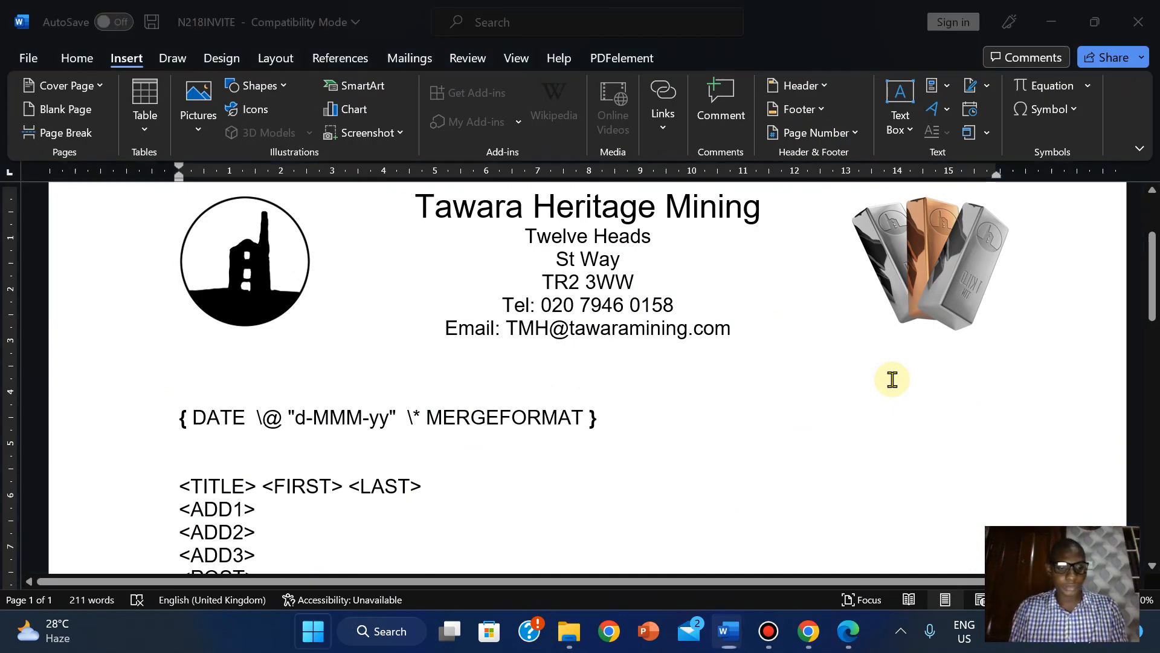
- Launch Snipping Tool and snip the letter's DATE field code line
{"action": "key", "text": "super"}
{"action": "type", "text": "sni"}
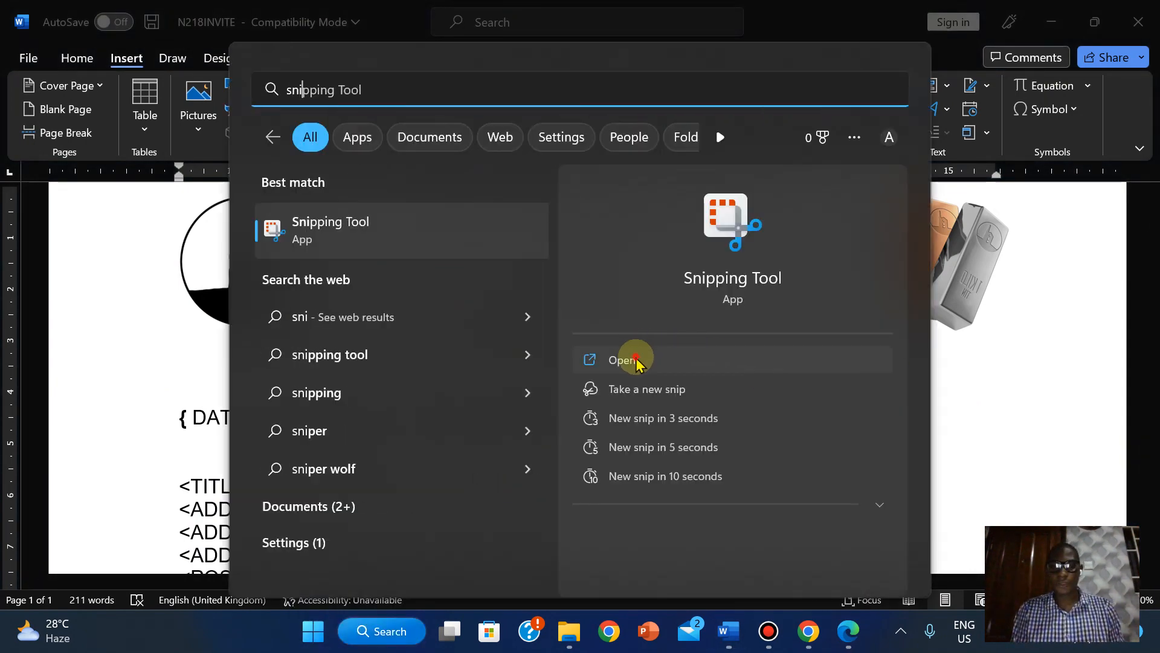
{"action": "left_click", "coordinate": [631, 359]}
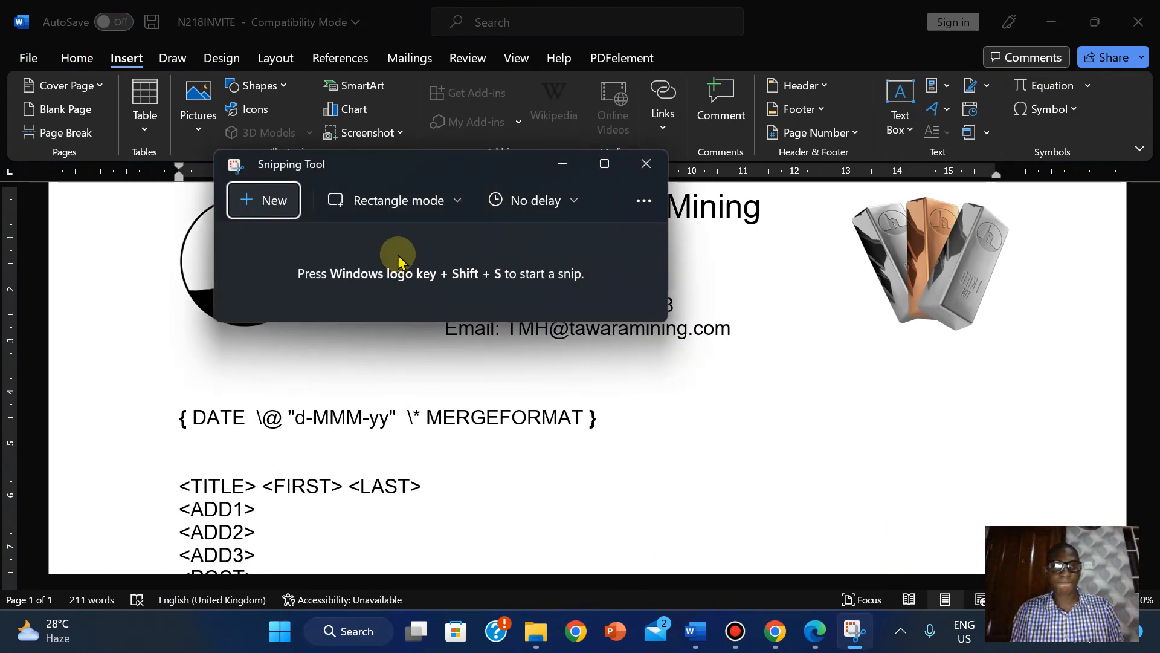
{"action": "left_click", "coordinate": [260, 200]}
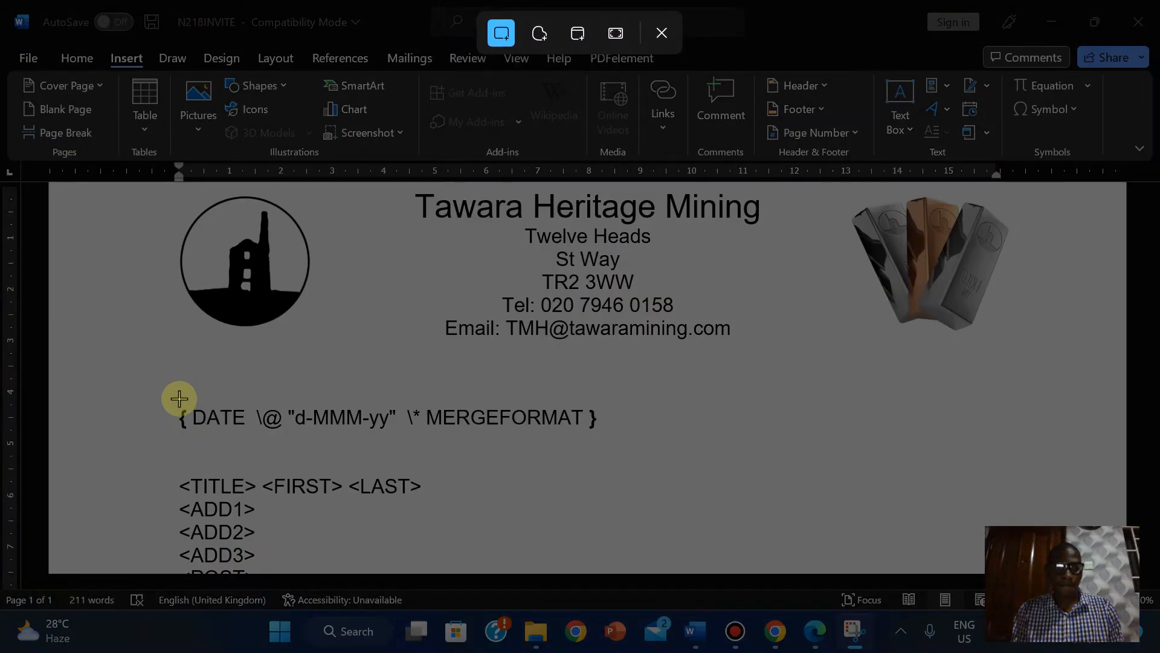
{"action": "left_click_drag", "start_coordinate": [170, 399], "coordinate": [615, 450]}
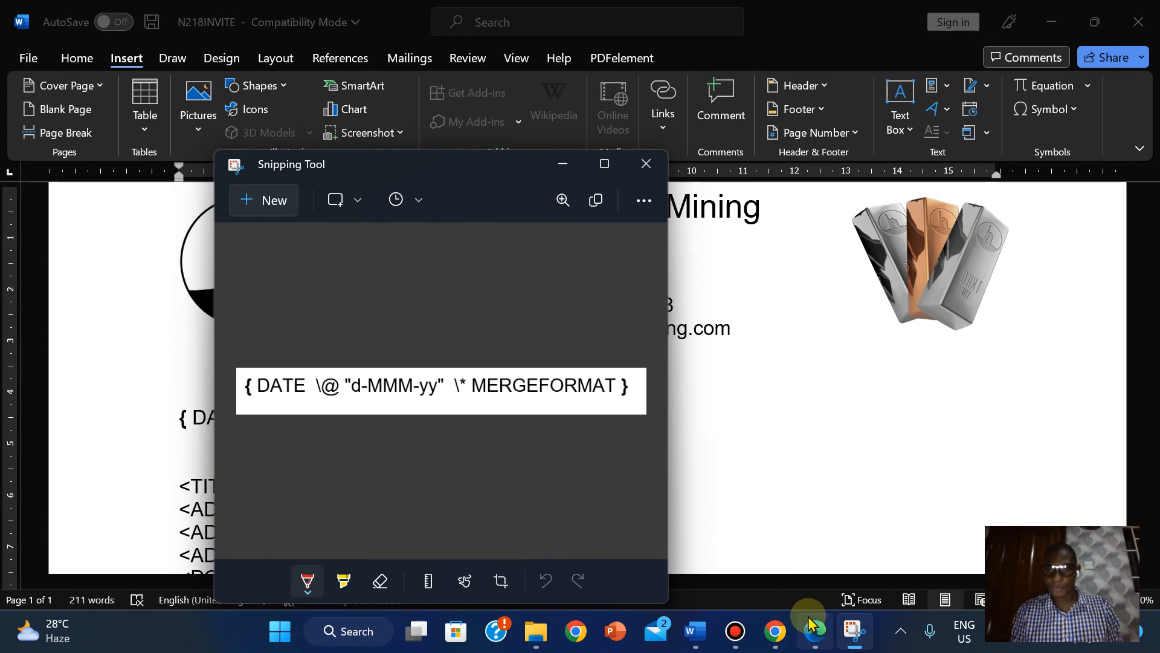
- Bring N218EVIDENCE2022 forward and scroll down to the empty Step 30 EVIDENCE 10 slot
{"action": "mouse_move", "coordinate": [692, 636]}
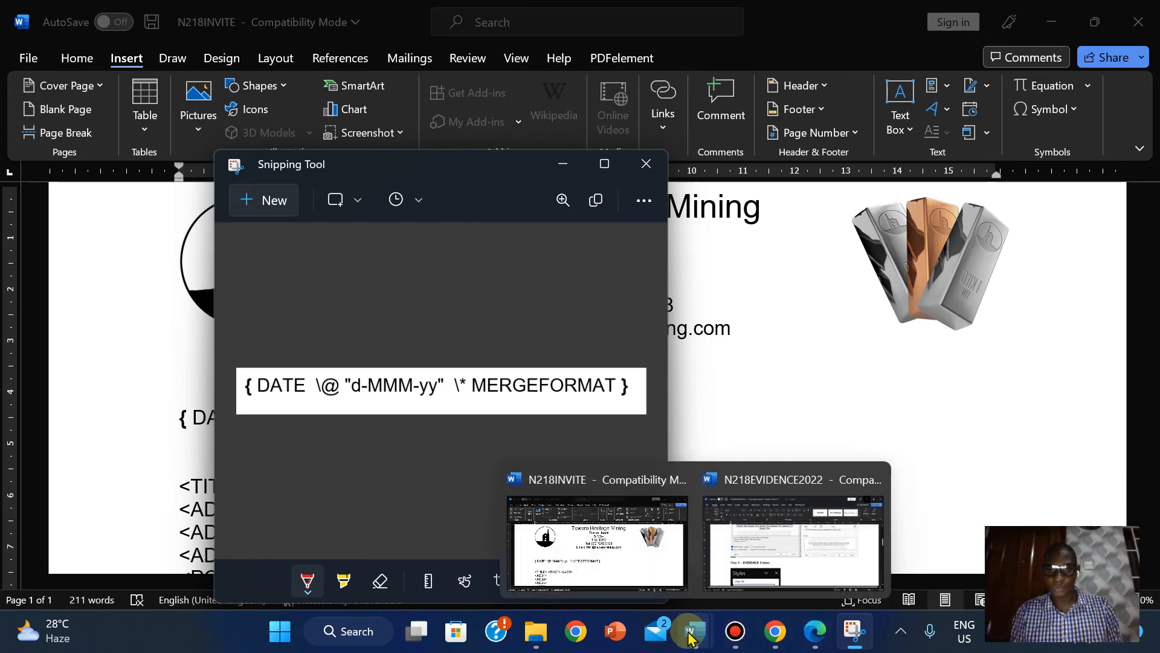
{"action": "left_click", "coordinate": [815, 535]}
{"action": "left_click_drag", "start_coordinate": [1153, 299], "coordinate": [1152, 490]}
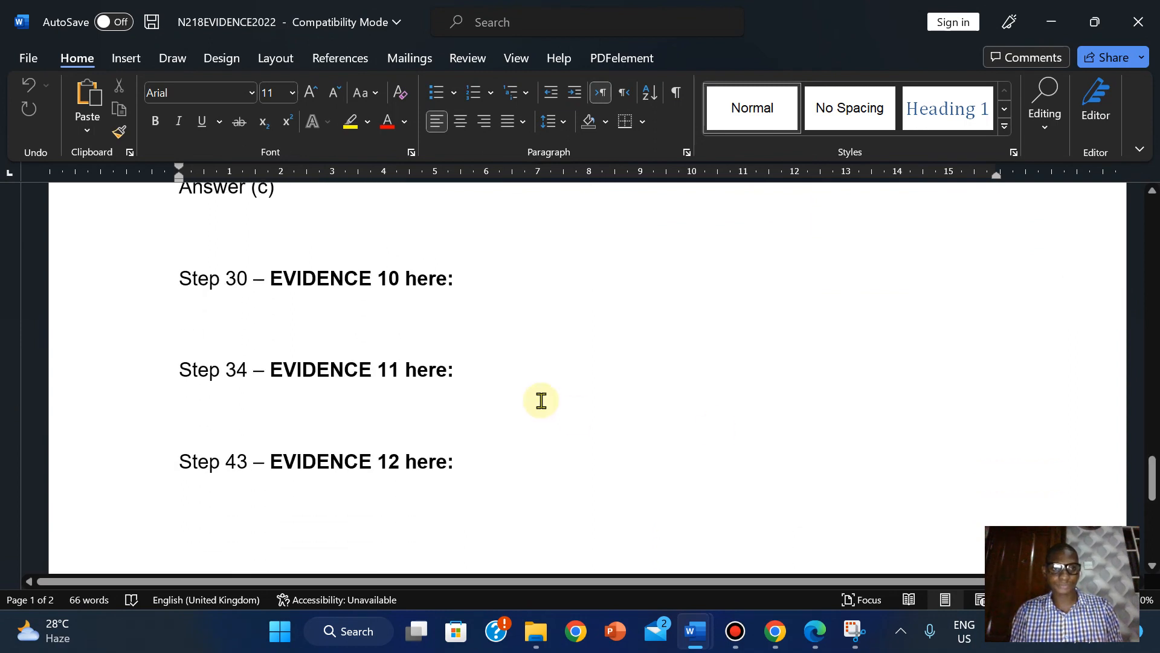
- Paste the DATE field code snip below Step 30 – EVIDENCE 10 and enlarge it
{"action": "left_click", "coordinate": [181, 313]}
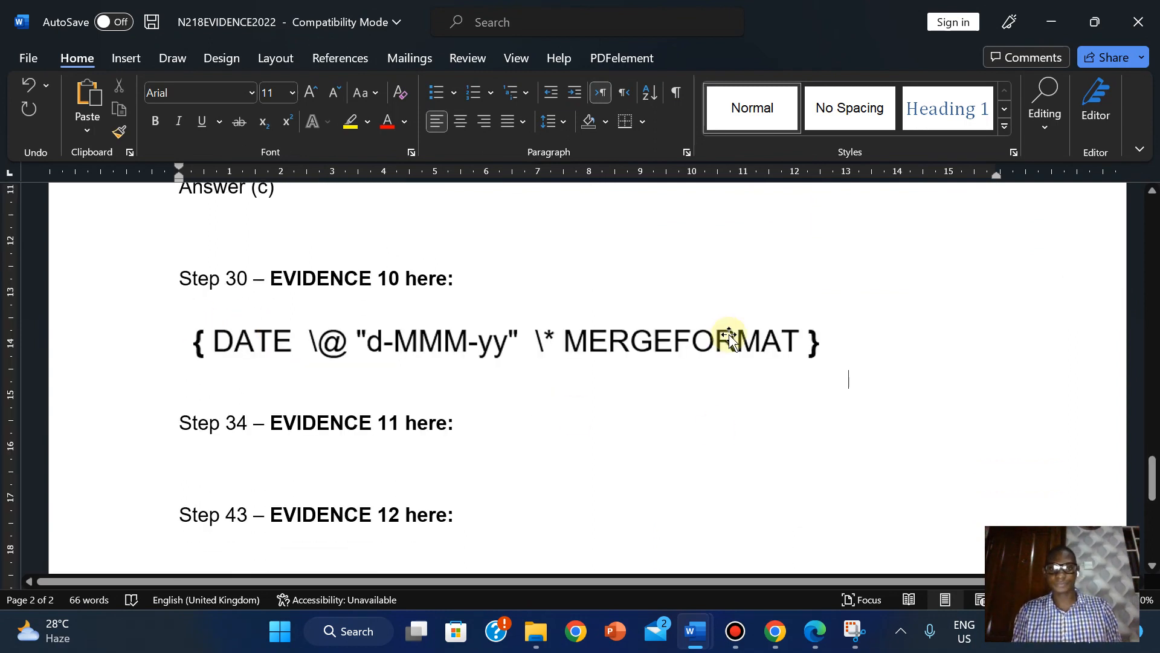
{"action": "left_click", "coordinate": [766, 364]}
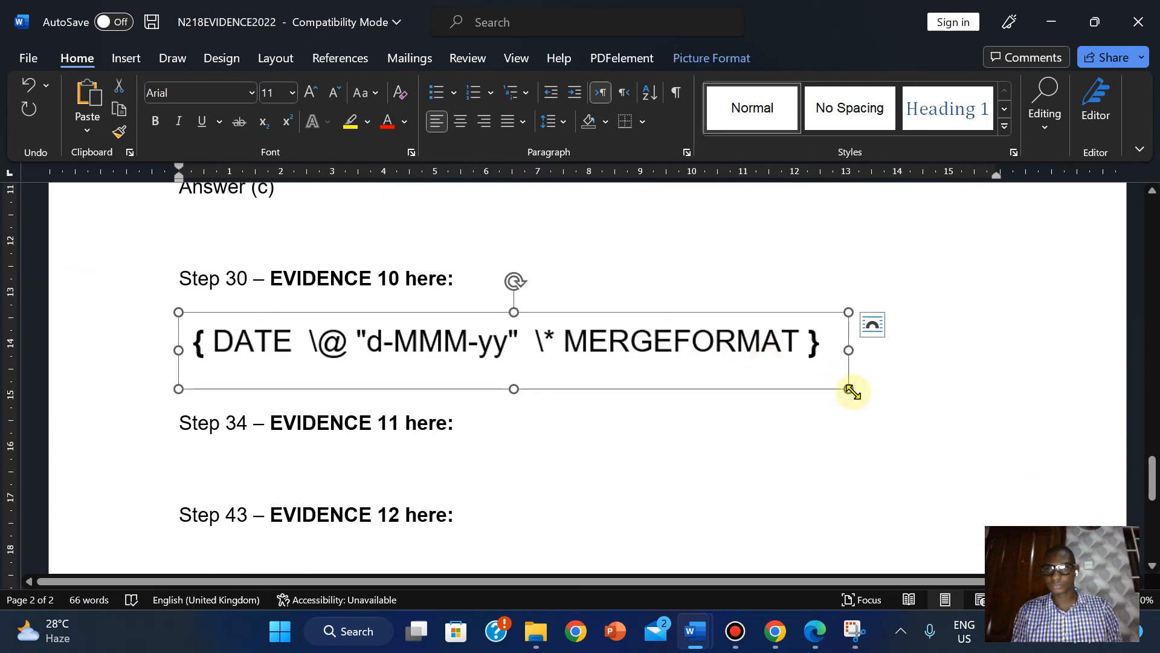
{"action": "left_click_drag", "start_coordinate": [849, 388], "coordinate": [976, 403]}
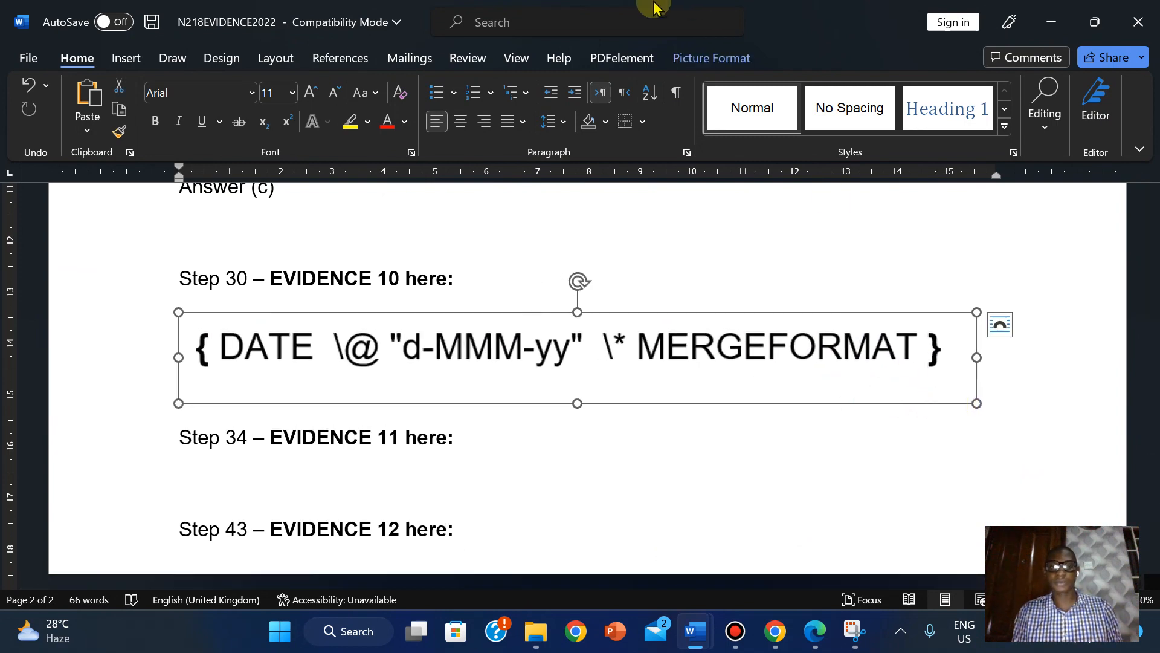
{"action": "left_click", "coordinate": [664, 12]}
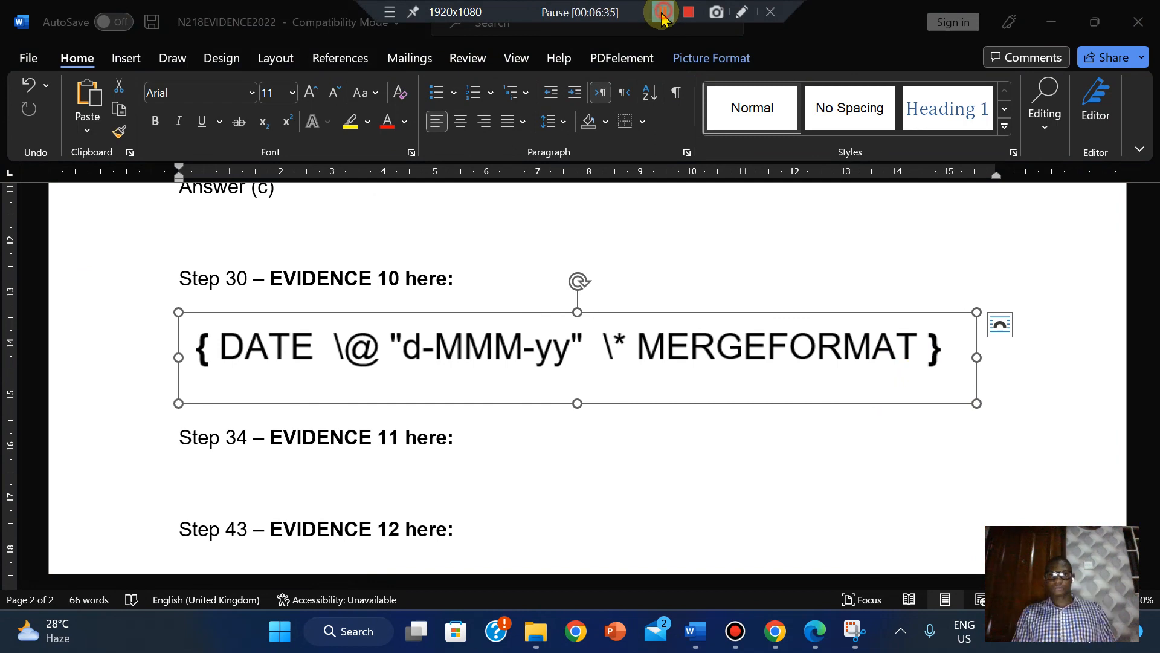
{"action": "left_click", "coordinate": [663, 12]}
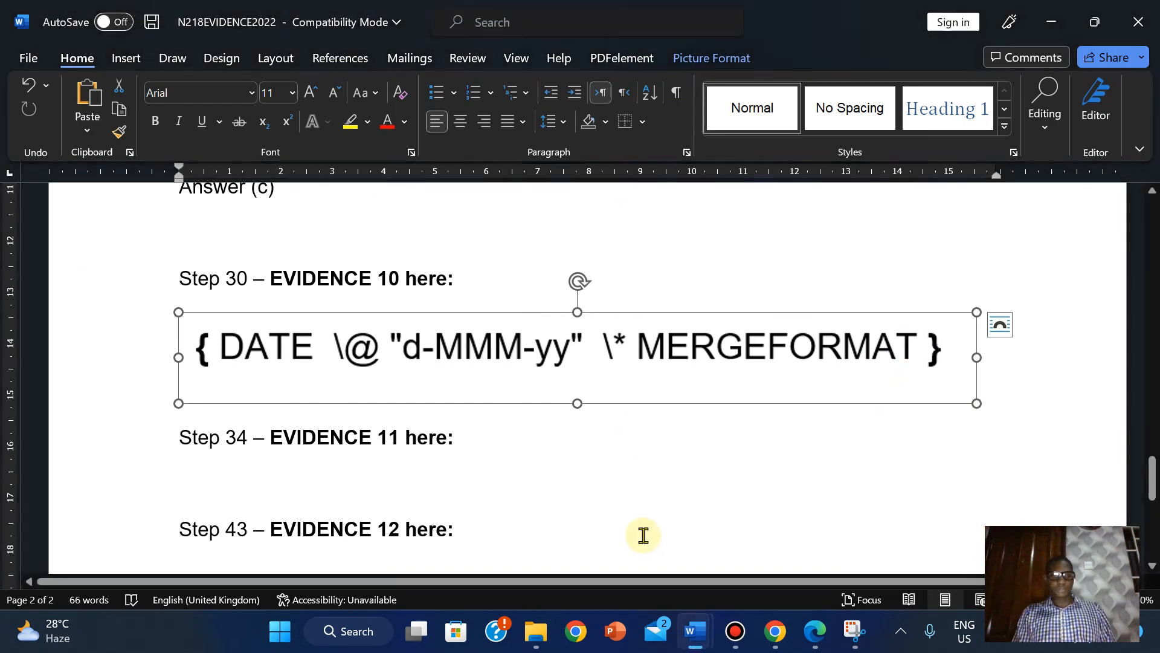
{"action": "left_click", "coordinate": [919, 441]}
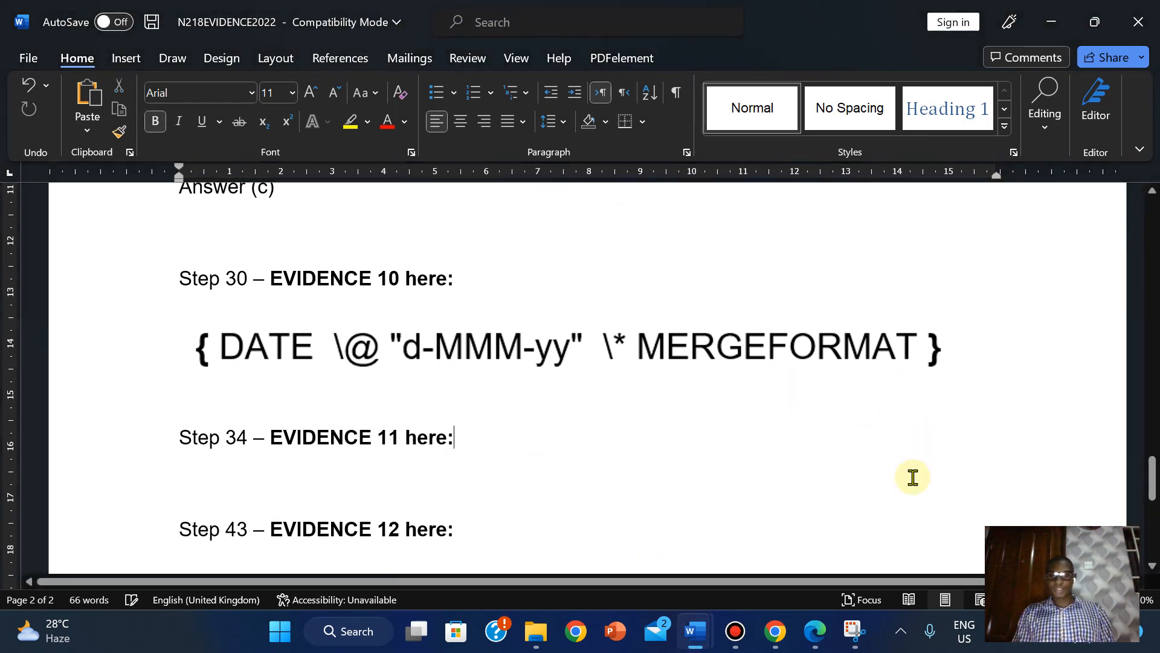
{"action": "left_click", "coordinate": [814, 631]}
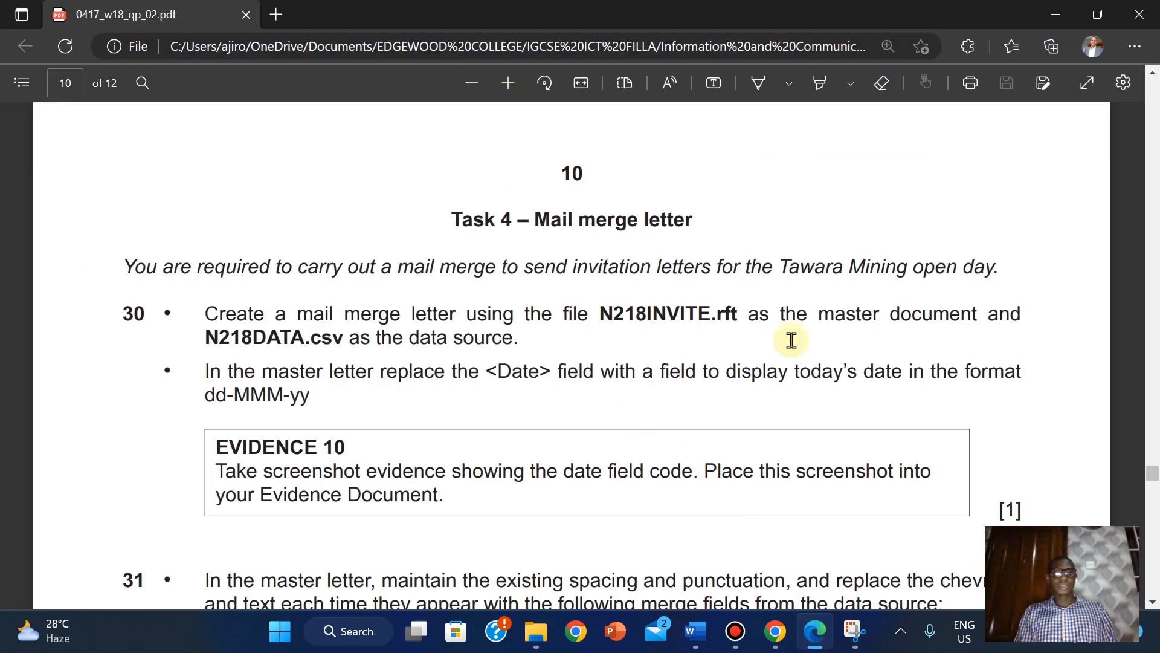
- Scroll the question paper down to question 31's merge-field table
{"action": "left_click_drag", "start_coordinate": [1154, 481], "coordinate": [1155, 495]}
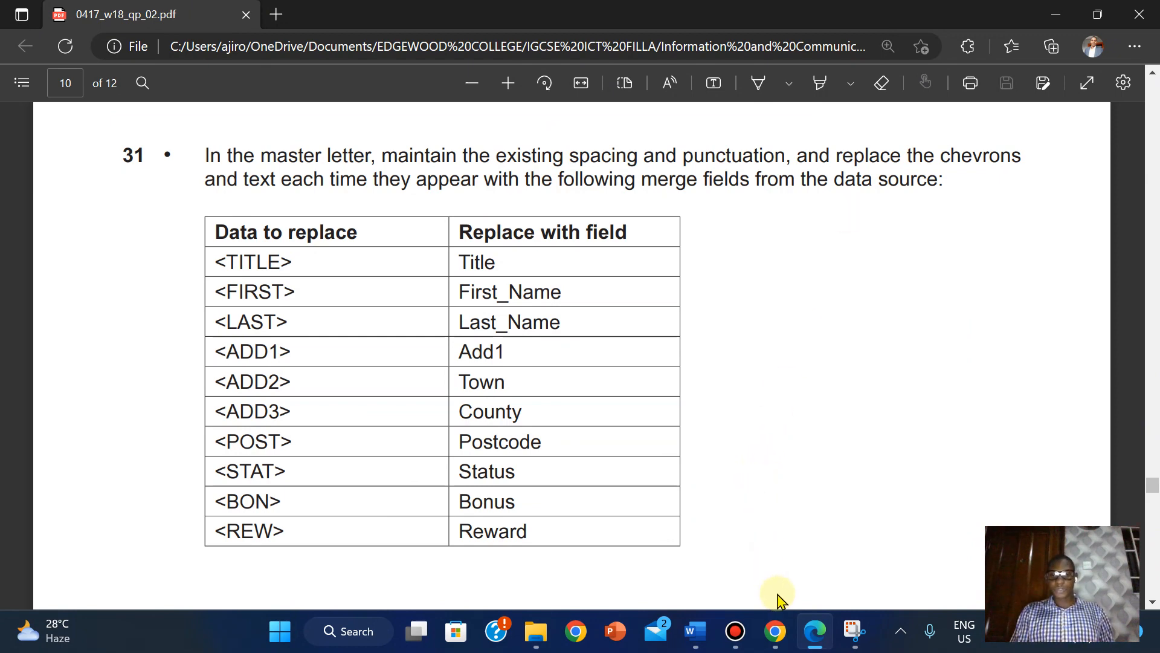
- Run the Step-by-Step Mail Merge Wizard for letters on the current document and browse for an existing list
{"action": "mouse_move", "coordinate": [706, 629]}
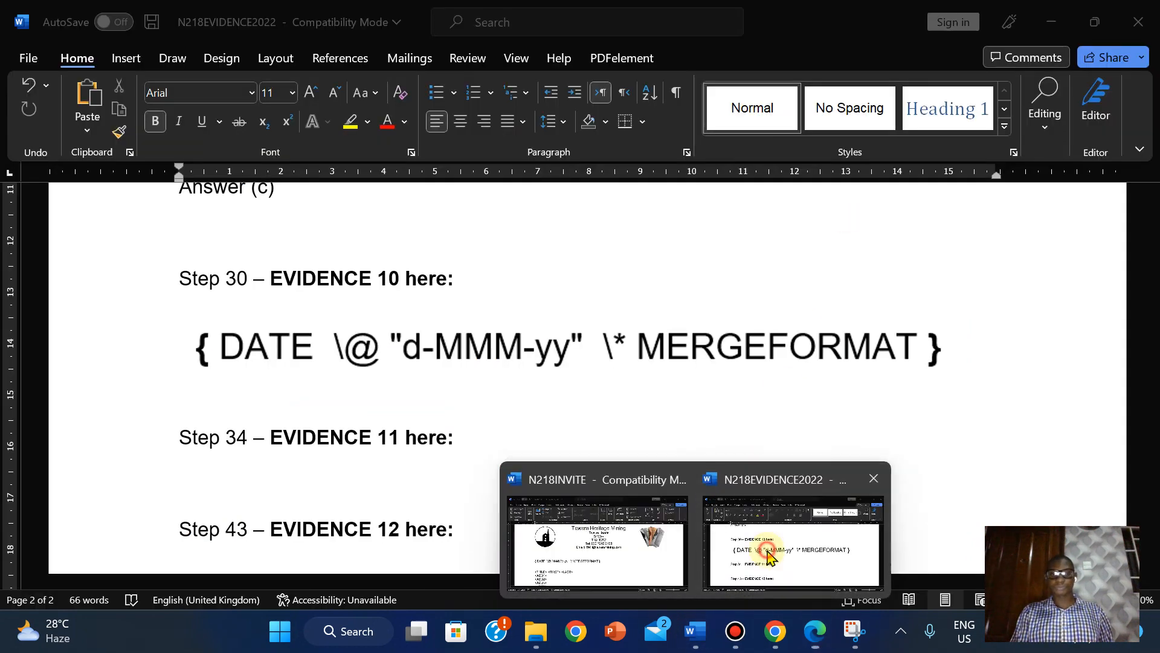
{"action": "left_click", "coordinate": [764, 553]}
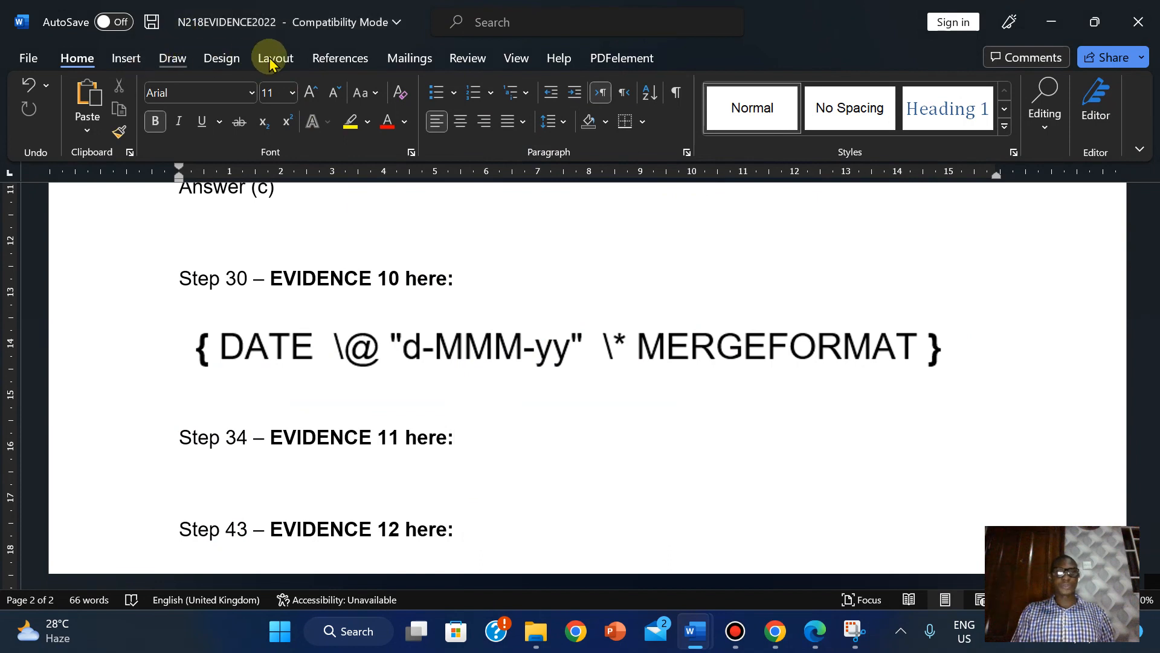
{"action": "left_click", "coordinate": [396, 60]}
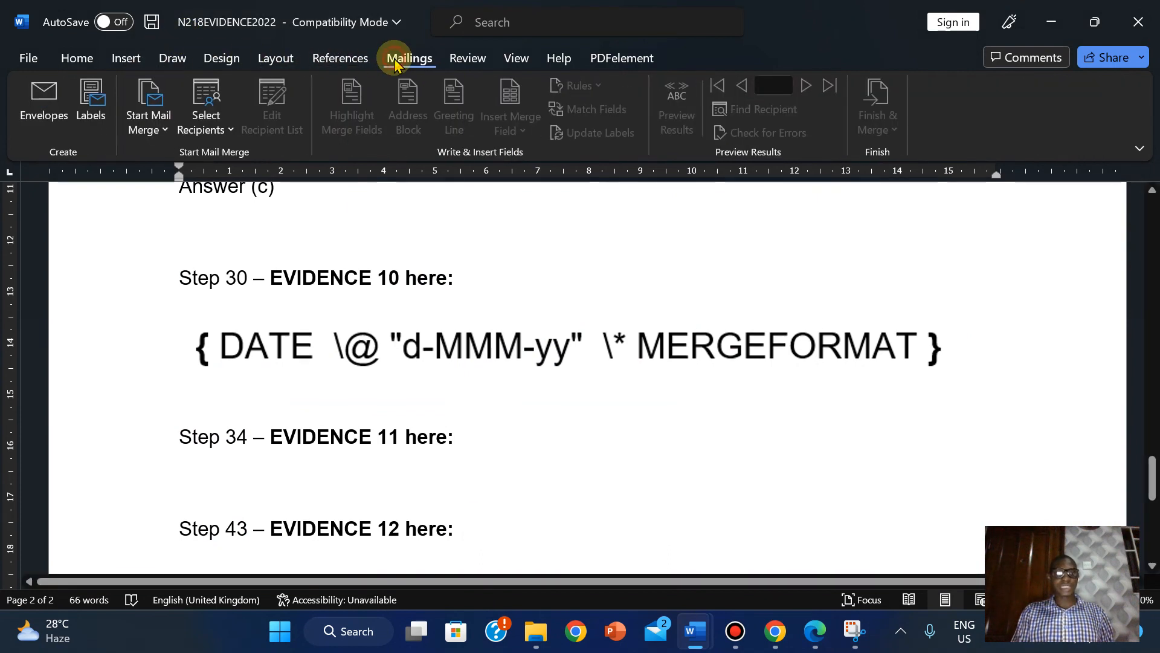
{"action": "left_click", "coordinate": [162, 131]}
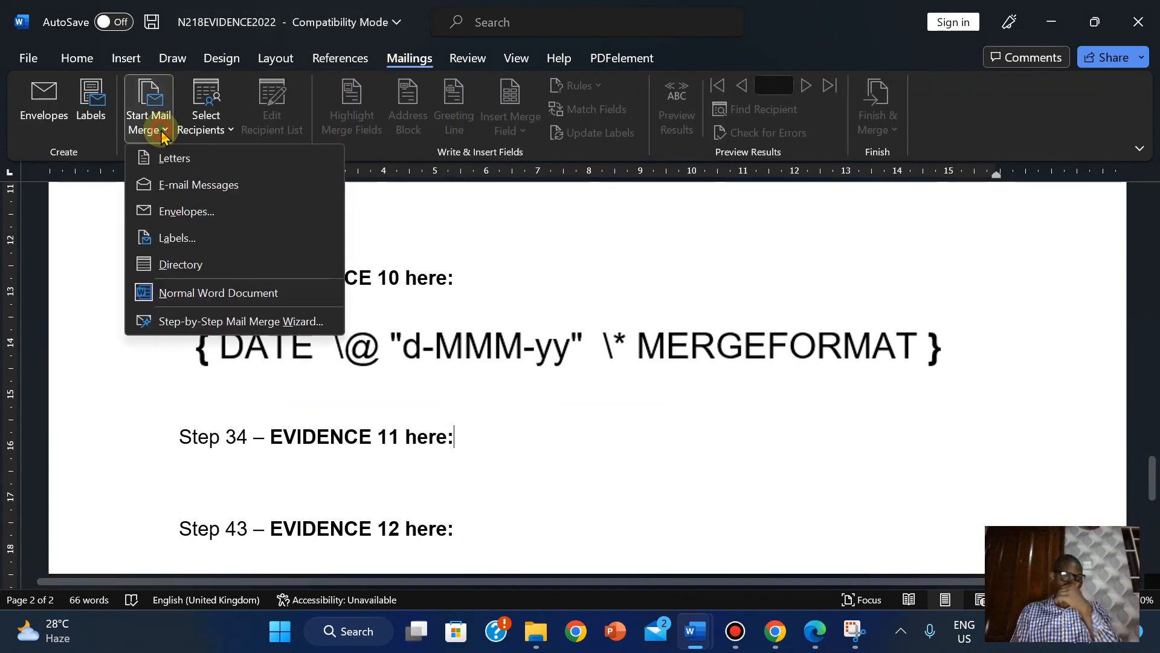
{"action": "left_click", "coordinate": [176, 326]}
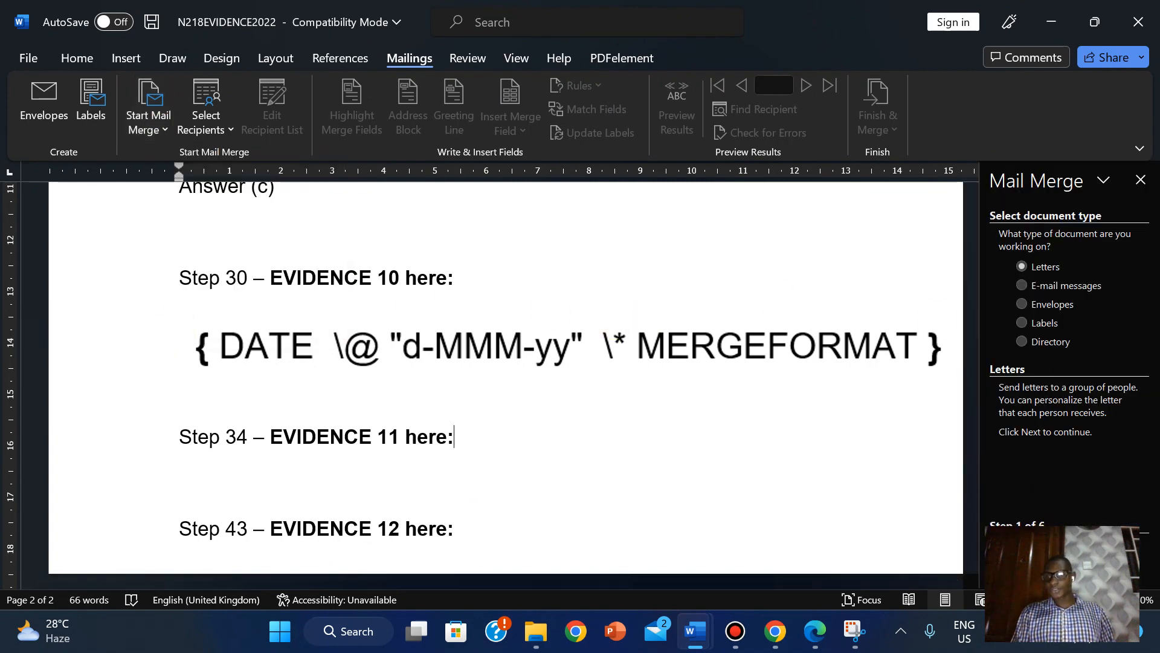
{"action": "left_click", "coordinate": [1067, 547]}
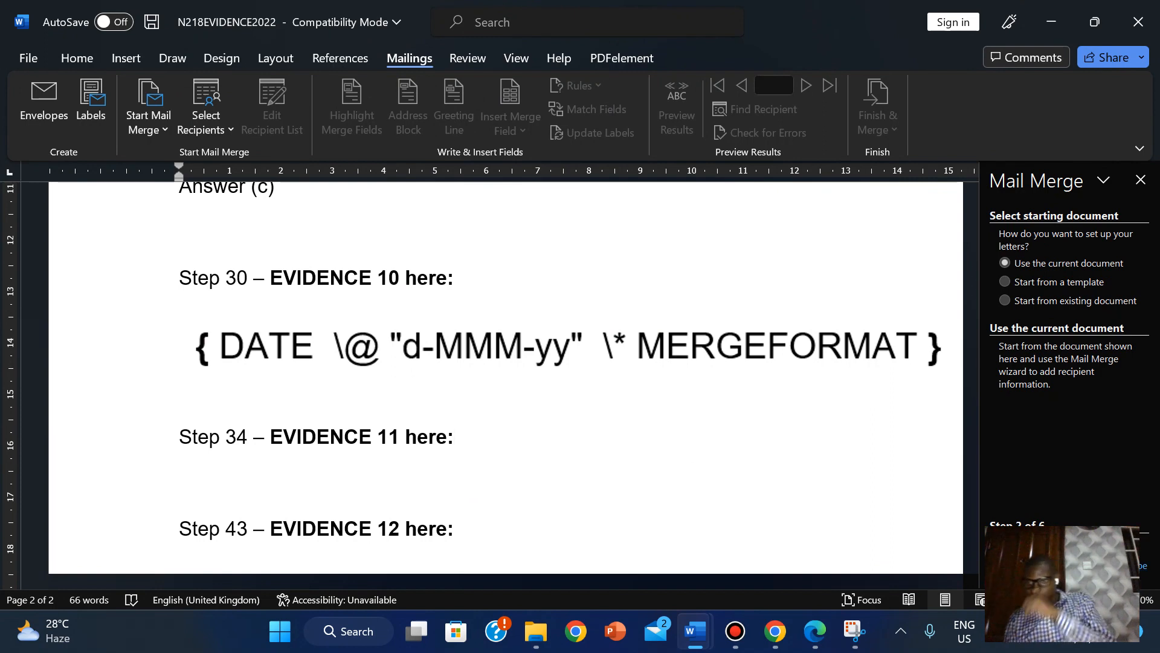
{"action": "left_click", "coordinate": [1067, 547]}
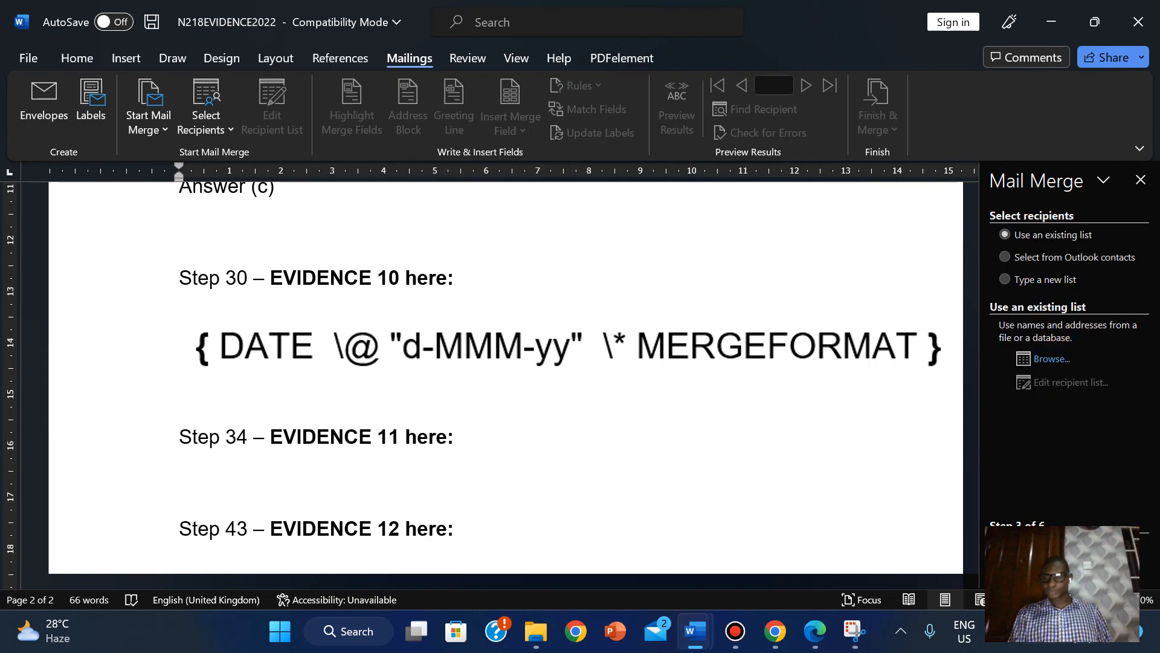
{"action": "left_click", "coordinate": [1047, 362]}
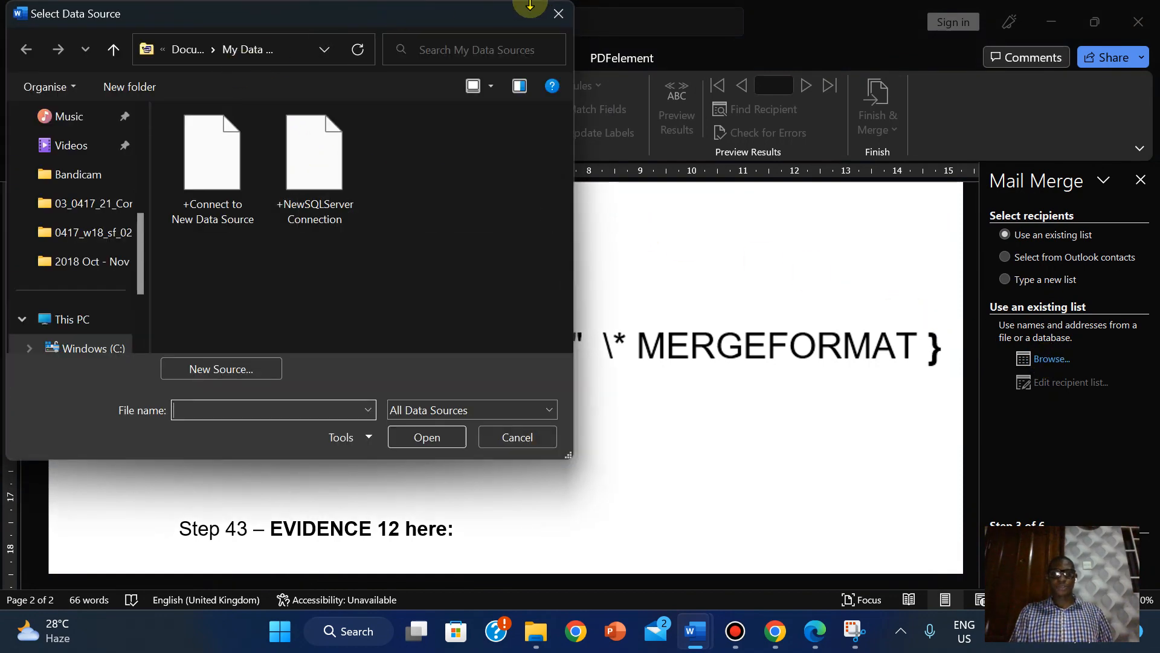
- Open N218DATA from the 0417_w18_sf_02 folder as the recipient list and scroll through its records
{"action": "mouse_move", "coordinate": [531, 6]}
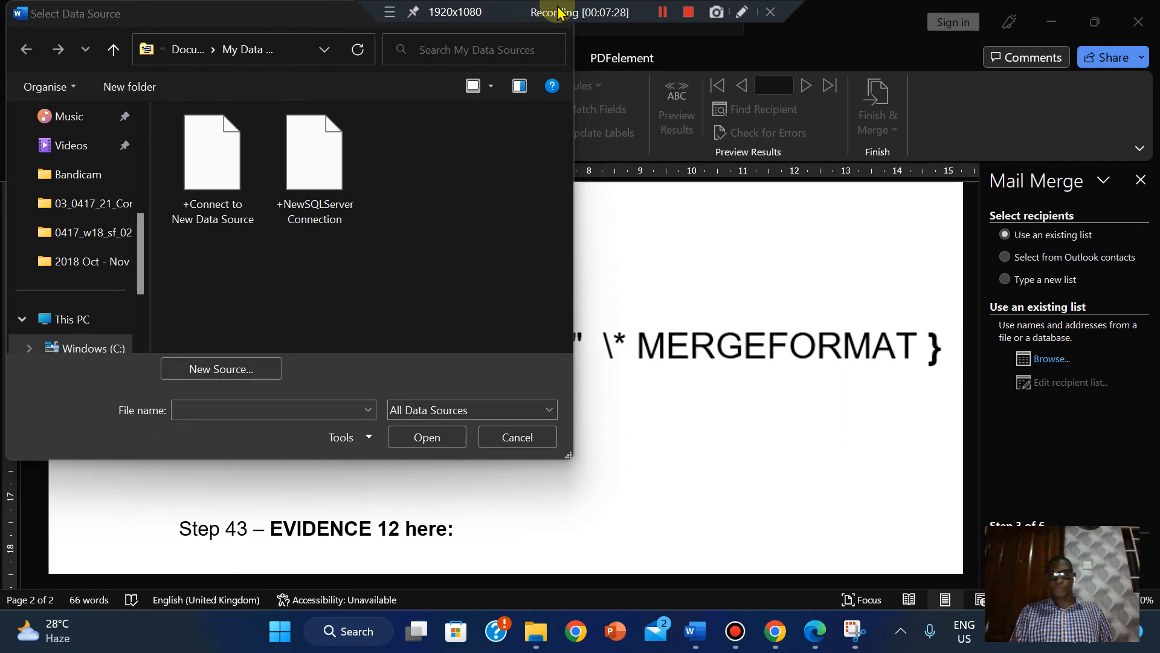
{"action": "left_click", "coordinate": [658, 18]}
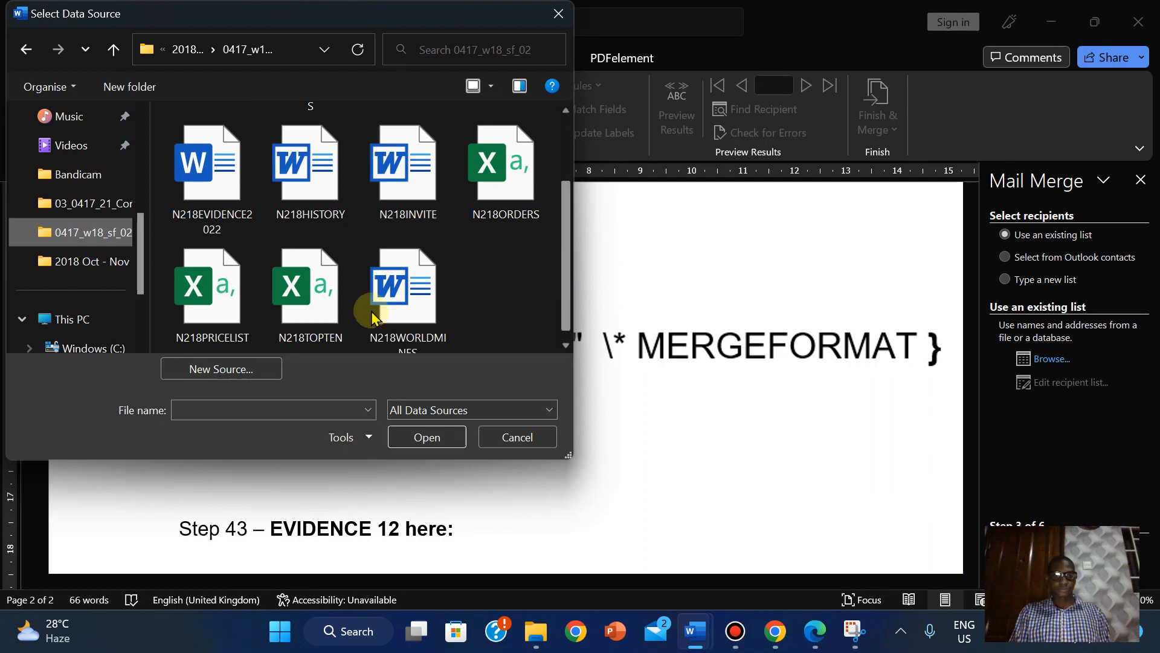
{"action": "scroll", "coordinate": [550, 253], "scroll_direction": "up", "scroll_amount": 2}
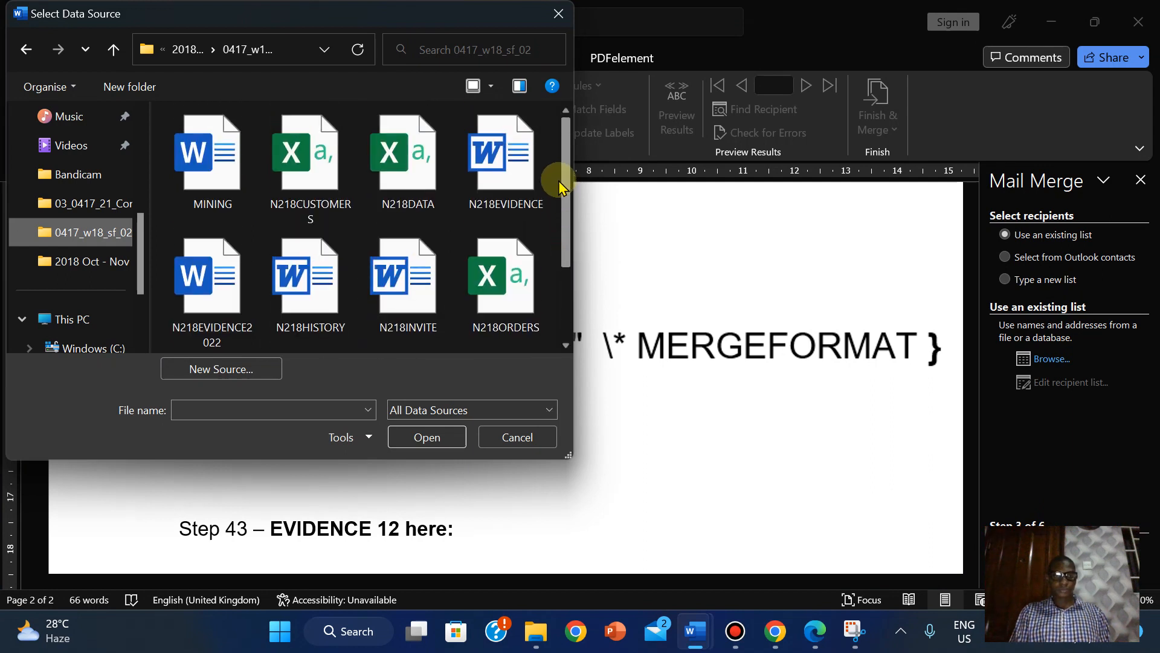
{"action": "left_click", "coordinate": [400, 170]}
{"action": "left_click", "coordinate": [426, 436]}
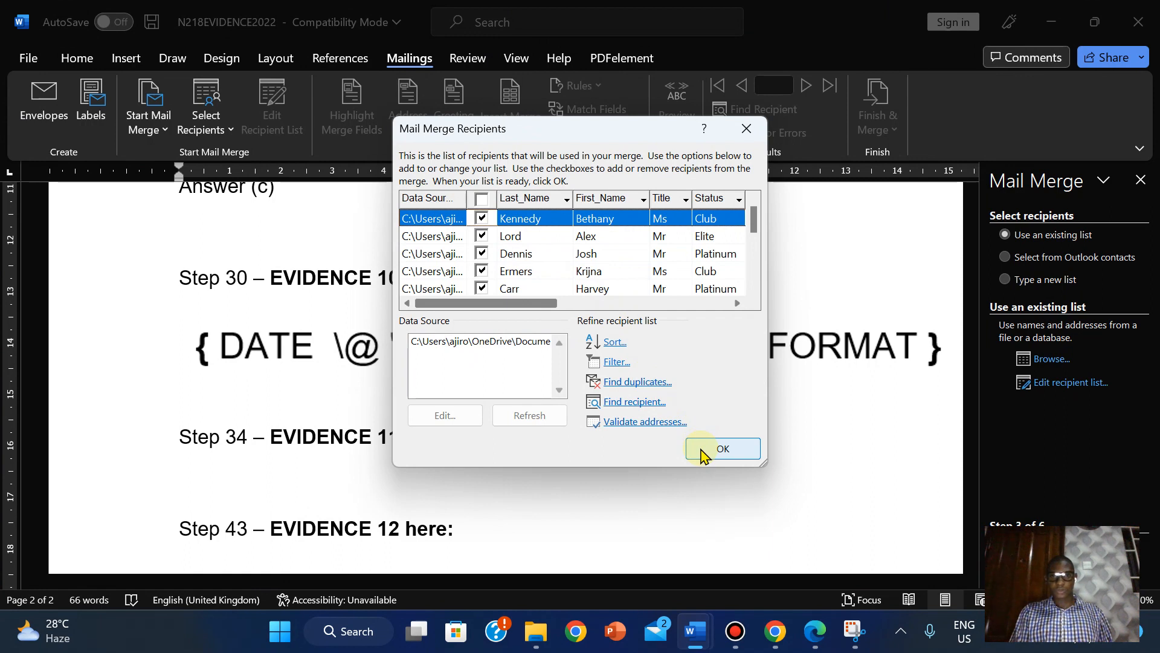
{"action": "left_click_drag", "start_coordinate": [531, 303], "coordinate": [699, 305]}
- Accept the N218DATA recipient list, glance at the N218INVITE letter, then return to the evidence document
{"action": "left_click", "coordinate": [732, 457]}
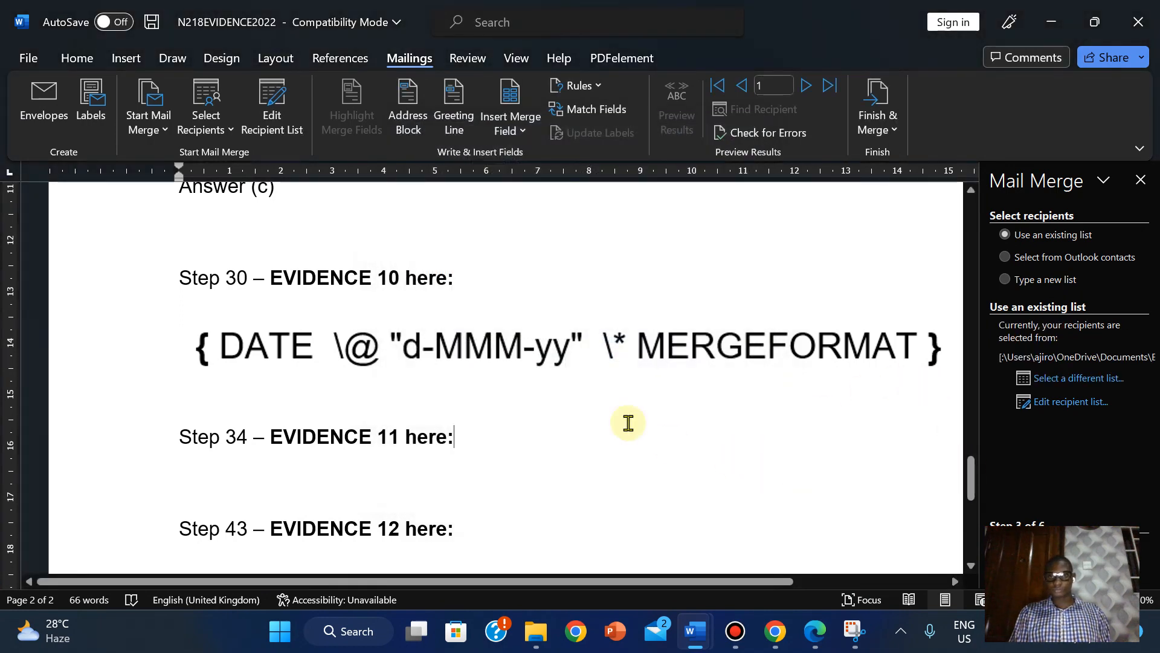
{"action": "mouse_move", "coordinate": [694, 636]}
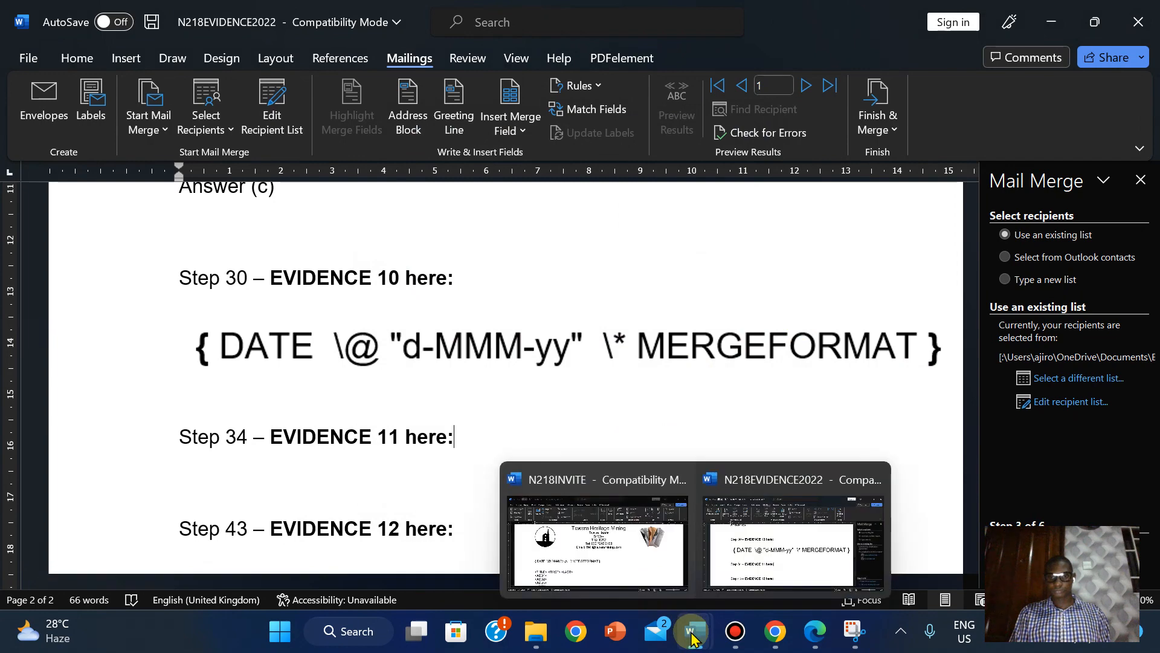
{"action": "left_click", "coordinate": [597, 541]}
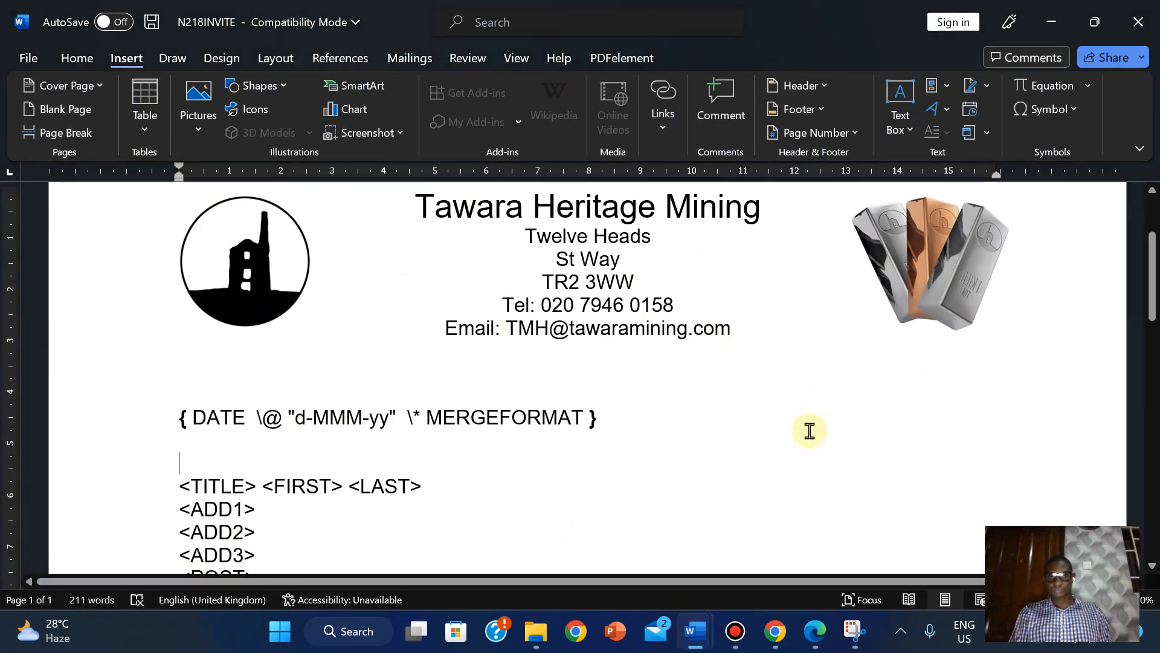
{"action": "mouse_move", "coordinate": [698, 635]}
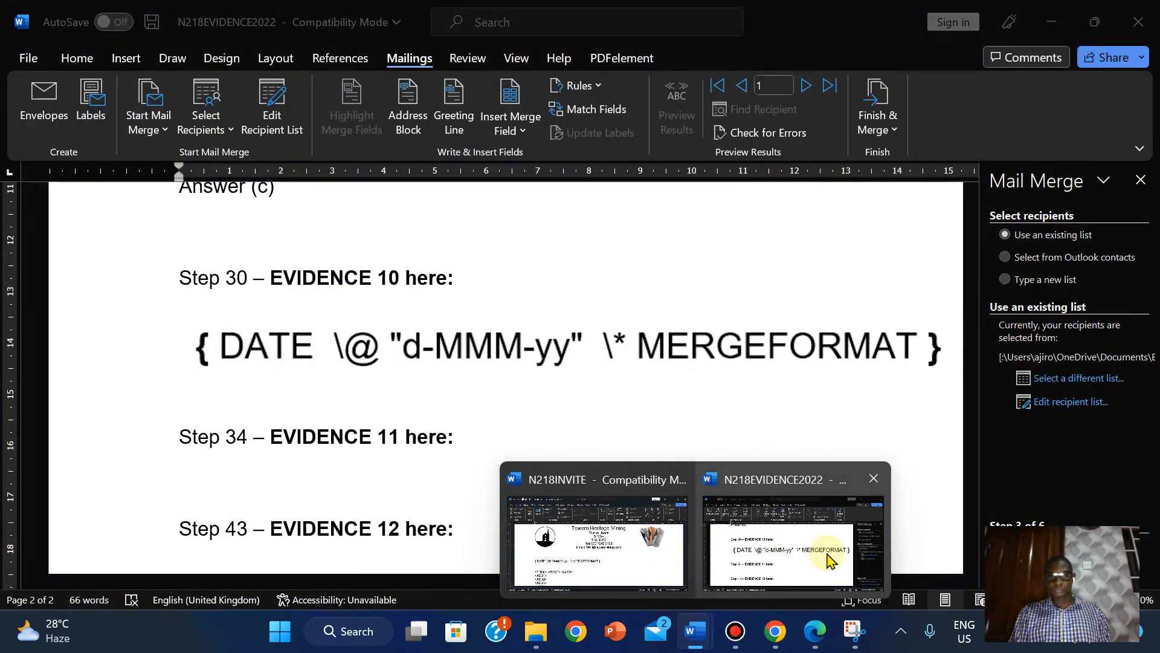
{"action": "left_click", "coordinate": [828, 559]}
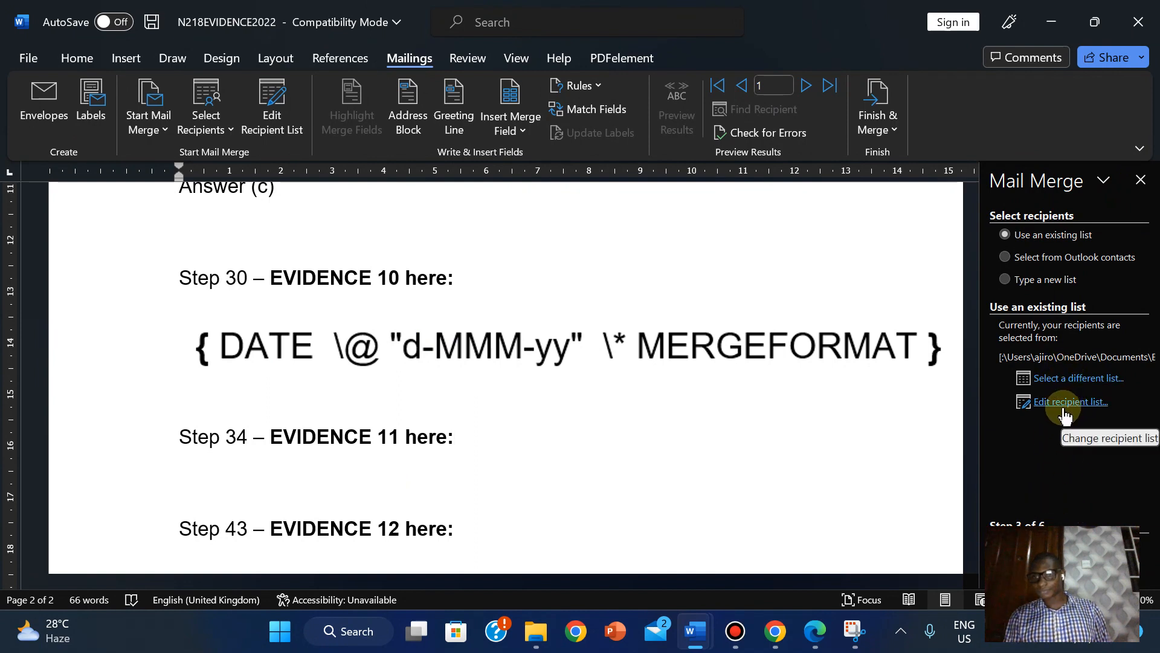
- Close the Mail Merge wizard panel and switch to the N218INVITE letter window
{"action": "left_click", "coordinate": [1136, 192]}
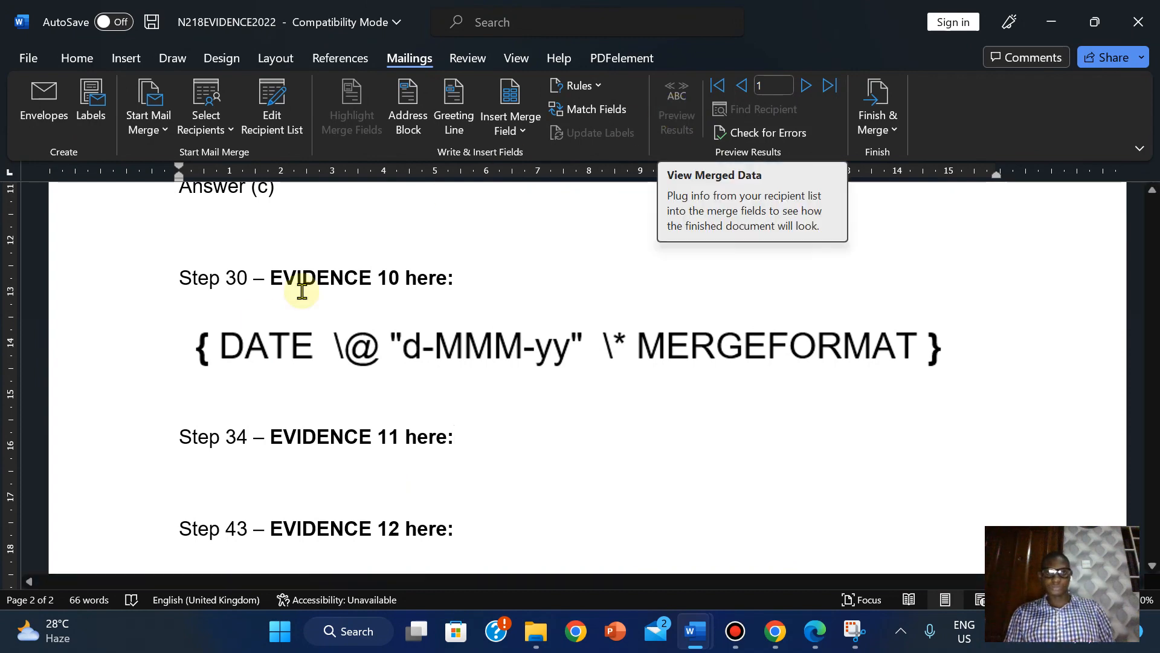
{"action": "left_click", "coordinate": [28, 58]}
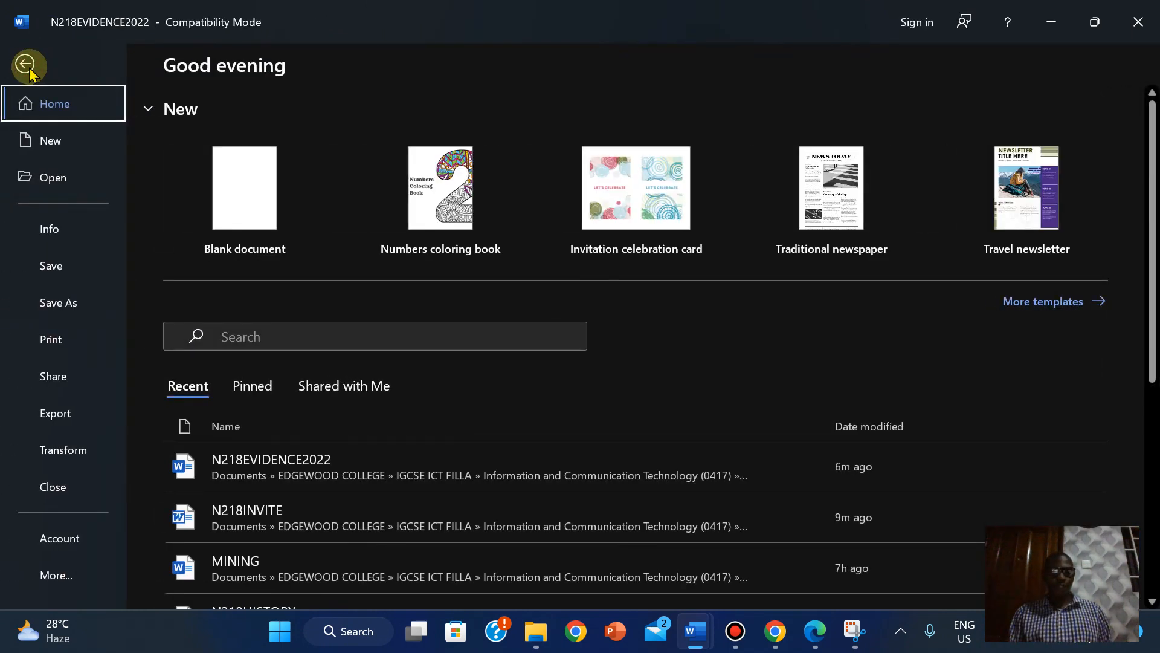
{"action": "left_click", "coordinate": [27, 65]}
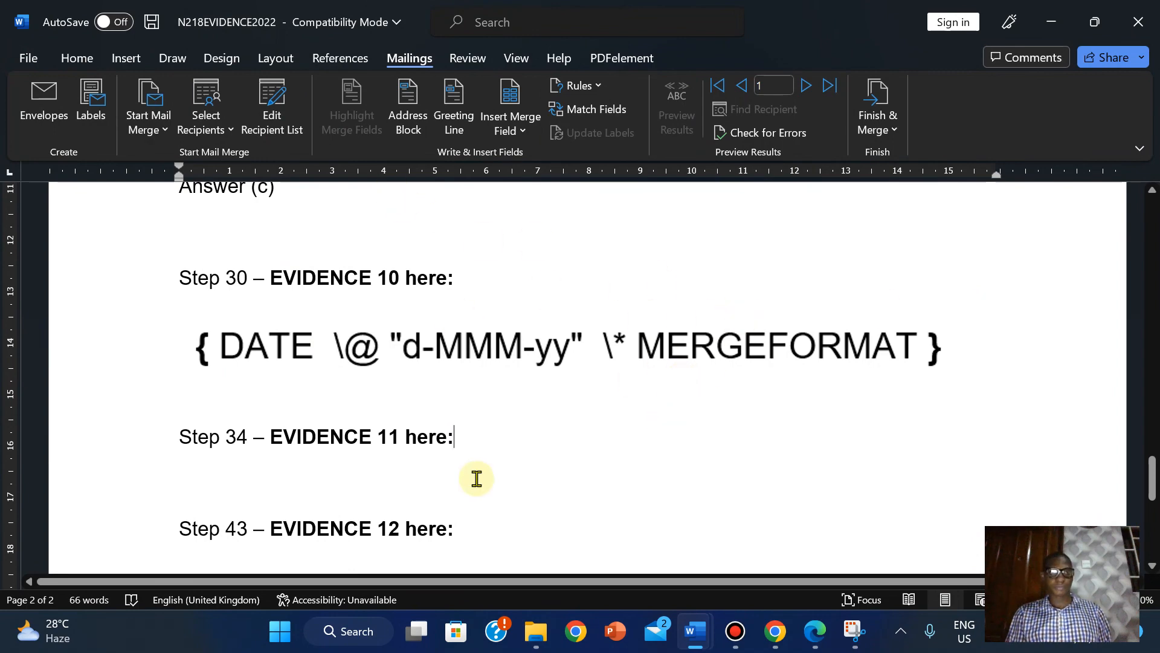
{"action": "mouse_move", "coordinate": [537, 648]}
{"action": "mouse_move", "coordinate": [682, 645]}
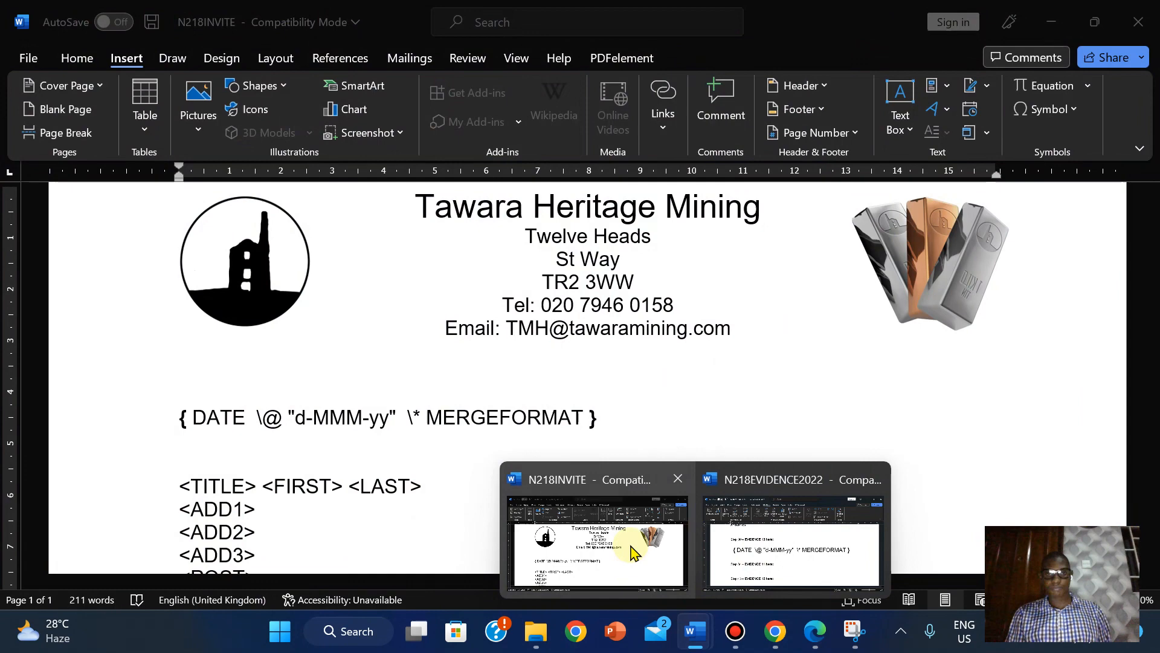
{"action": "left_click", "coordinate": [630, 544]}
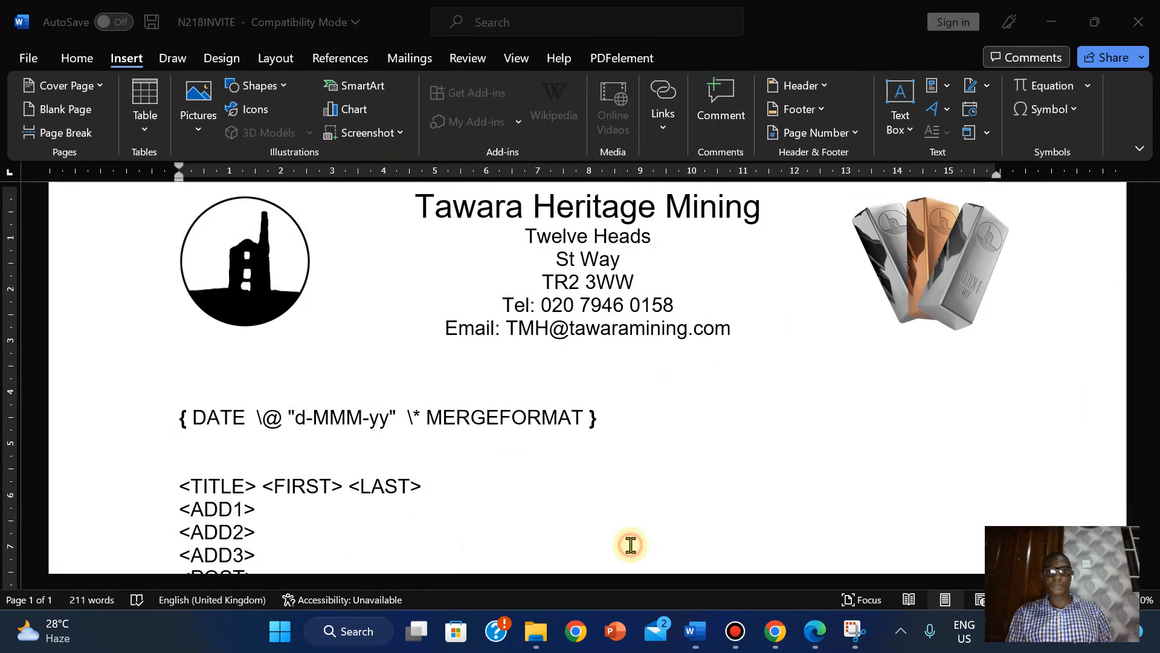
- Untick 'Show field codes instead of their values' in Word Options > Advanced so the date reads 31-Dec-22
{"action": "left_click", "coordinate": [24, 58]}
{"action": "left_click", "coordinate": [55, 585]}
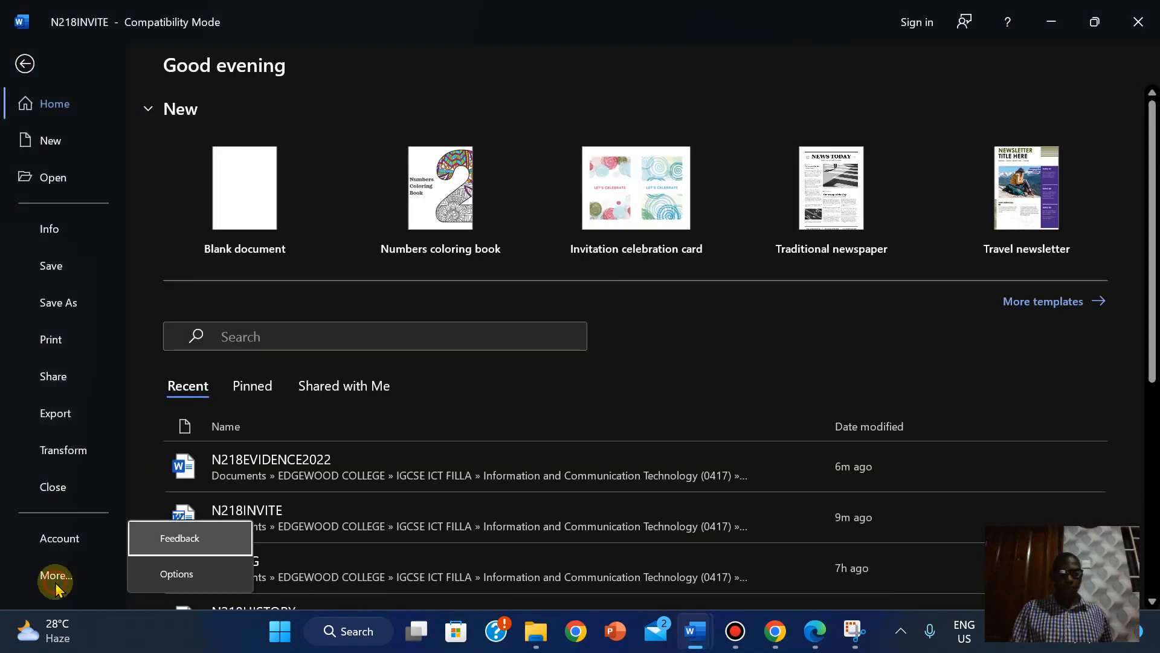
{"action": "left_click", "coordinate": [181, 571]}
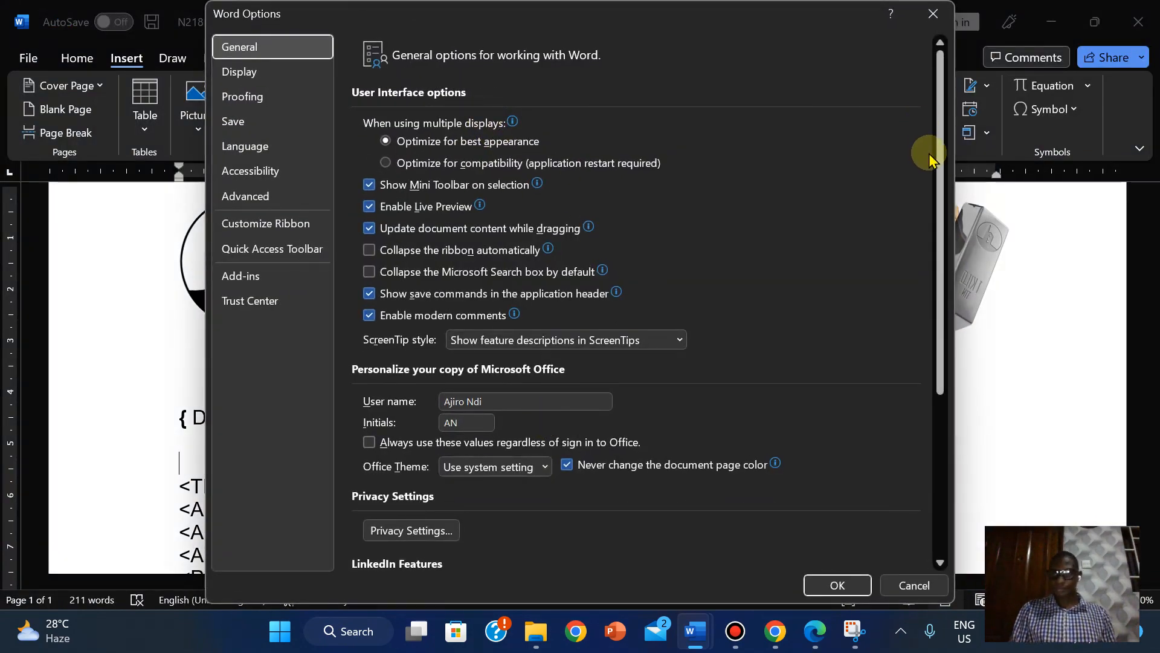
{"action": "left_click", "coordinate": [248, 198]}
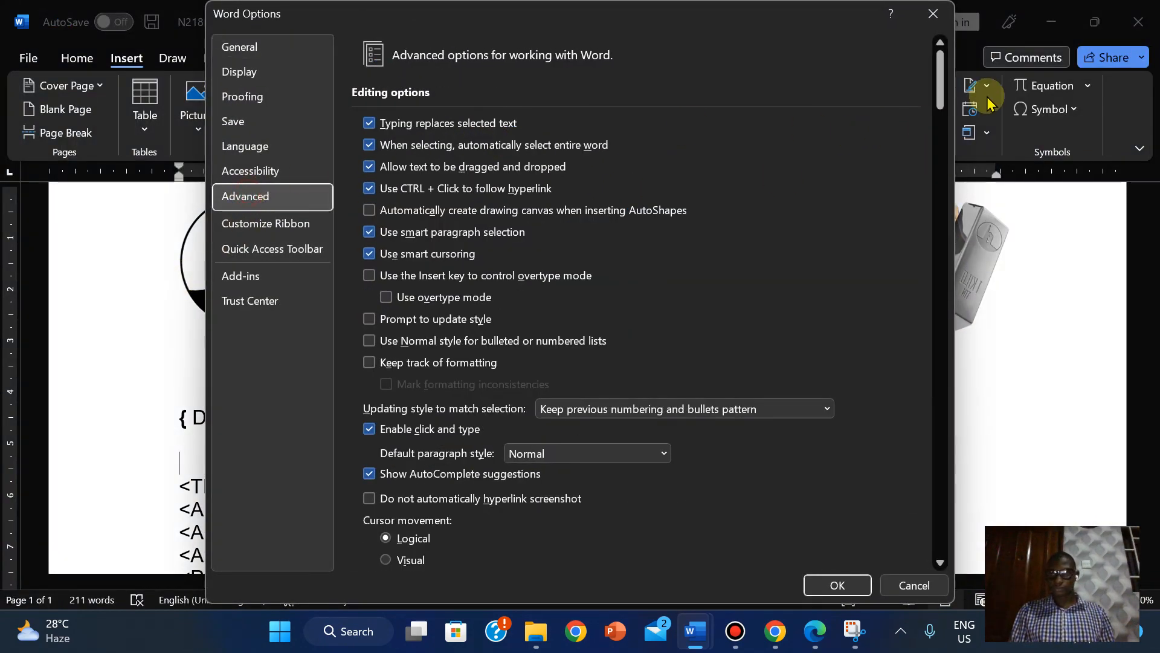
{"action": "left_click_drag", "start_coordinate": [947, 82], "coordinate": [880, 194]}
{"action": "left_click", "coordinate": [368, 384]}
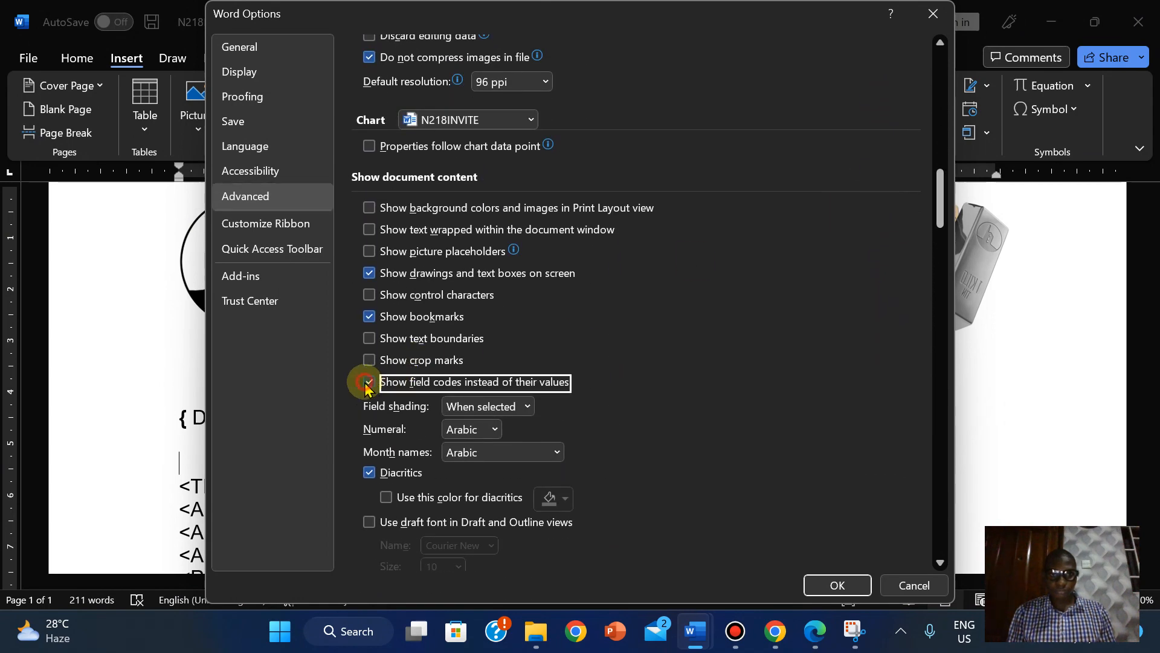
{"action": "left_click", "coordinate": [839, 586]}
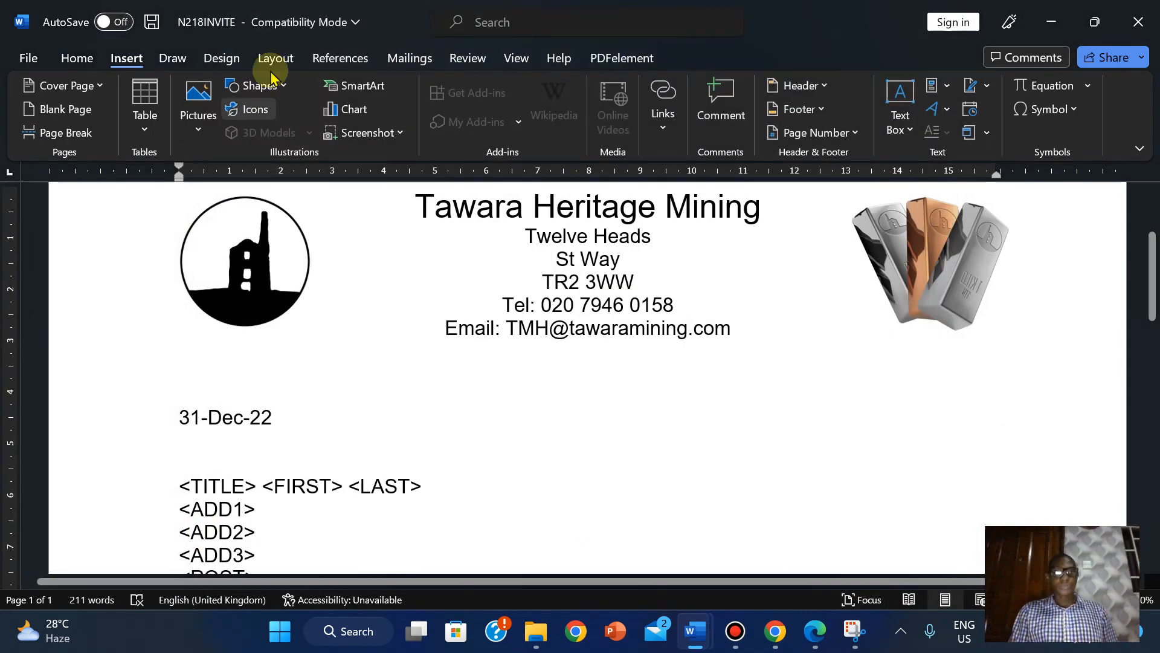
- Start the Step-by-Step Mail Merge Wizard on N218INVITE, keeping Letters and the current document
{"action": "left_click", "coordinate": [409, 59]}
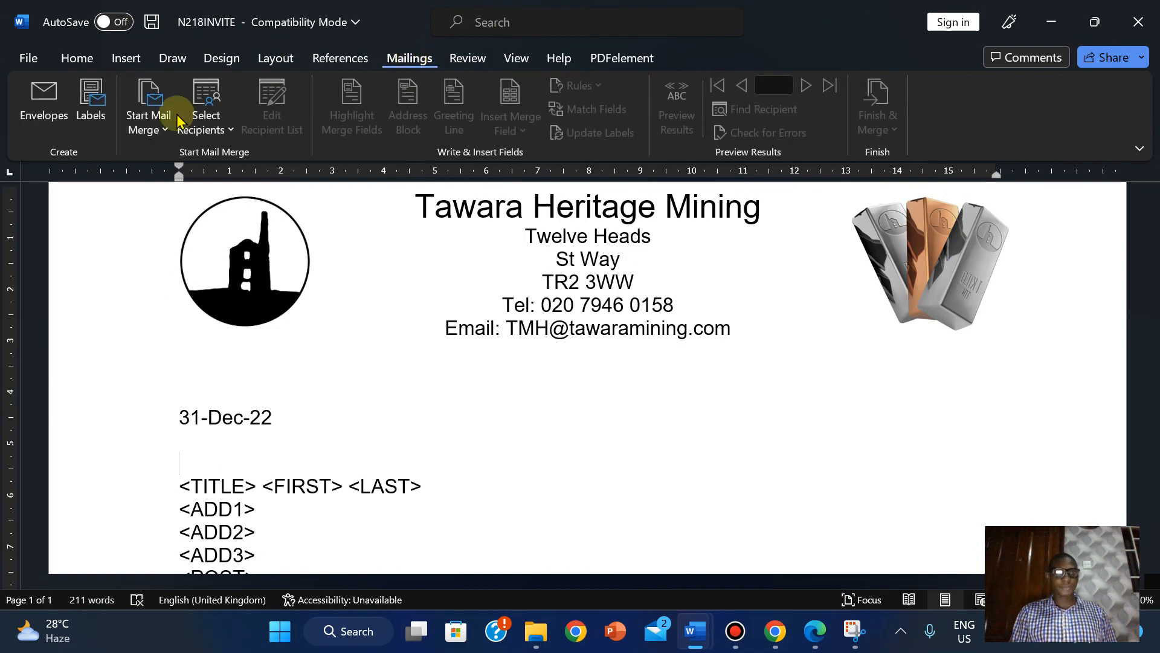
{"action": "left_click", "coordinate": [148, 121]}
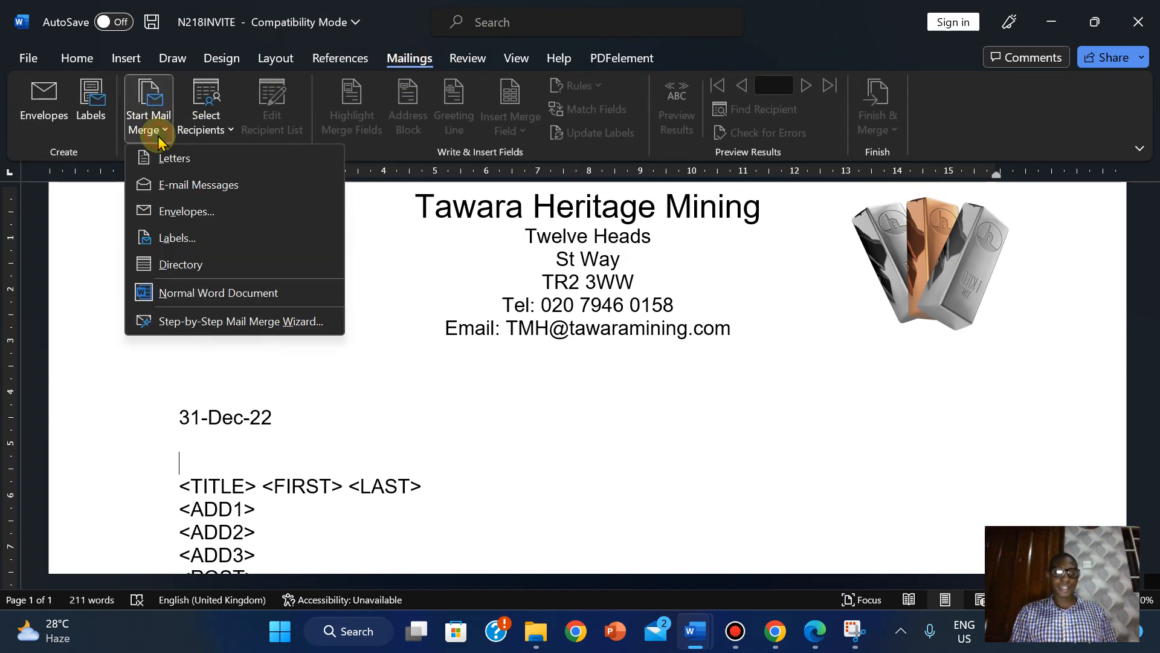
{"action": "left_click", "coordinate": [206, 322]}
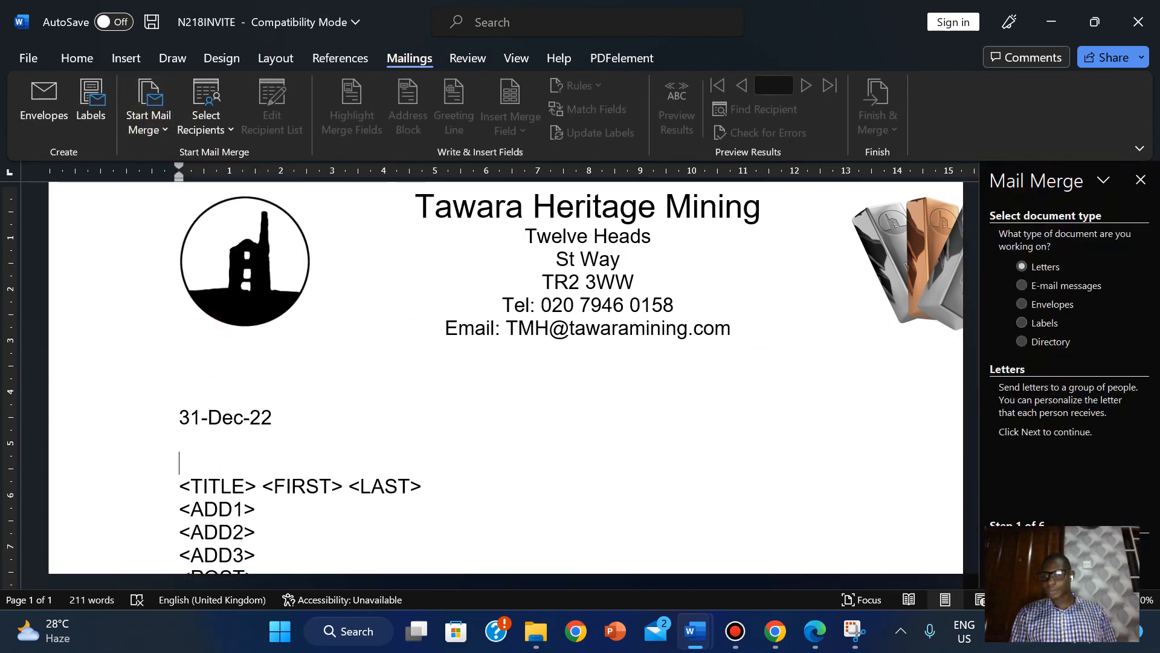
{"action": "left_click", "coordinate": [1063, 547]}
{"action": "left_click", "coordinate": [1064, 547]}
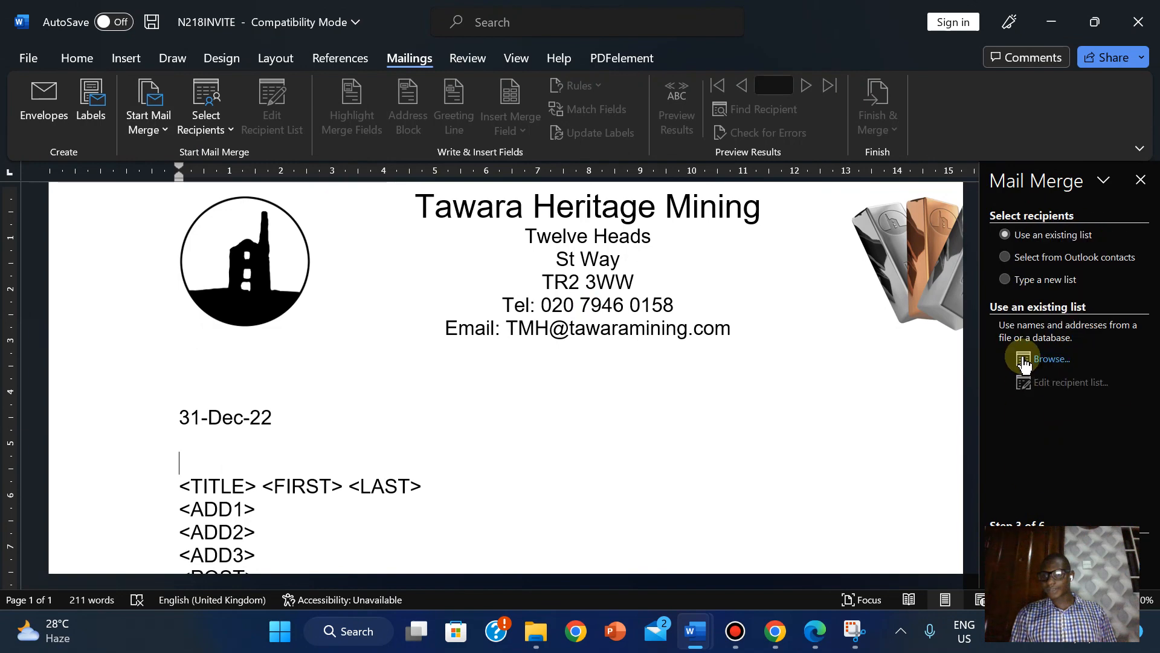
- Attach N218DATA from the 0417_w18_sf_02 folder as the recipient list, accepting all records
{"action": "left_click", "coordinate": [1026, 361]}
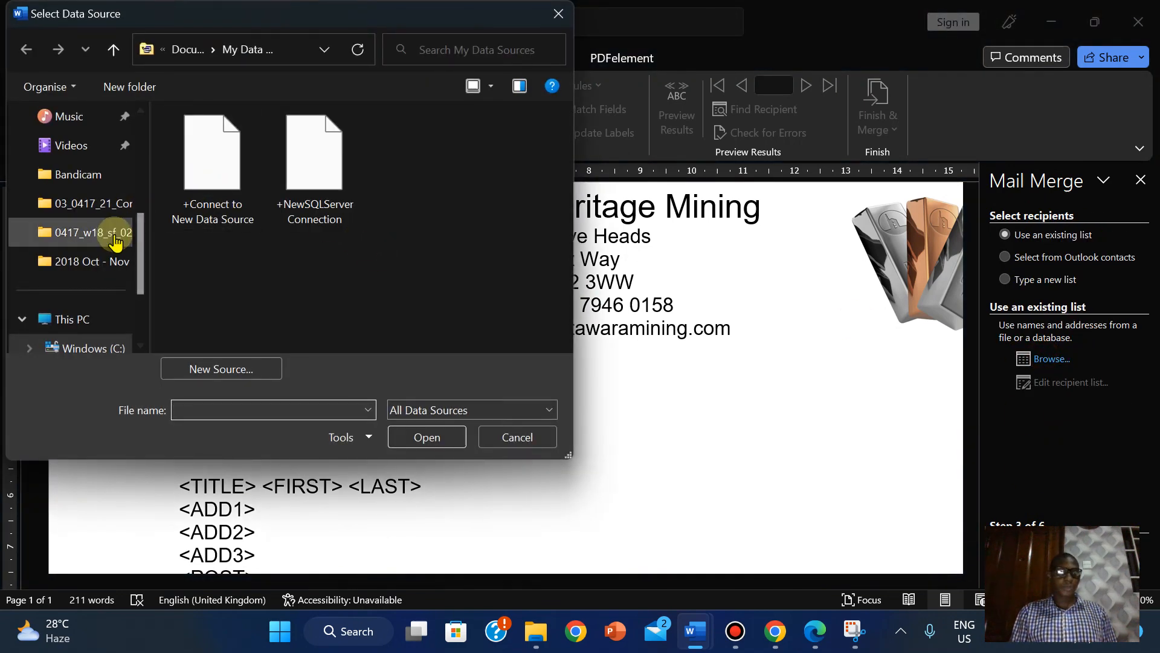
{"action": "left_click", "coordinate": [113, 237]}
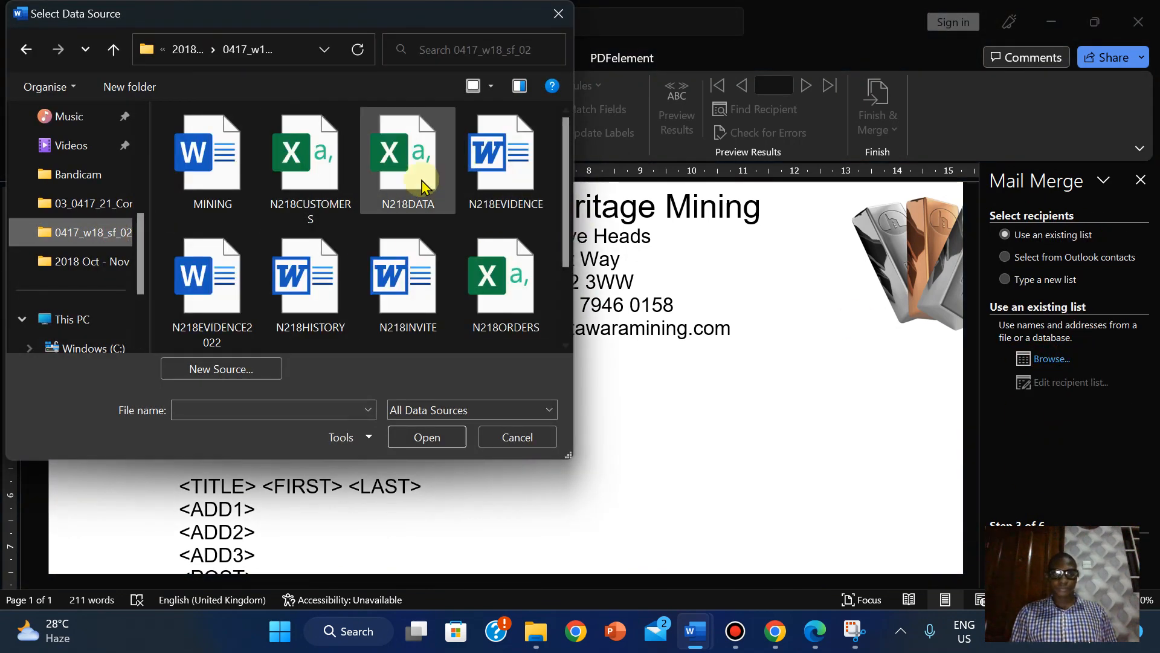
{"action": "left_click", "coordinate": [421, 184]}
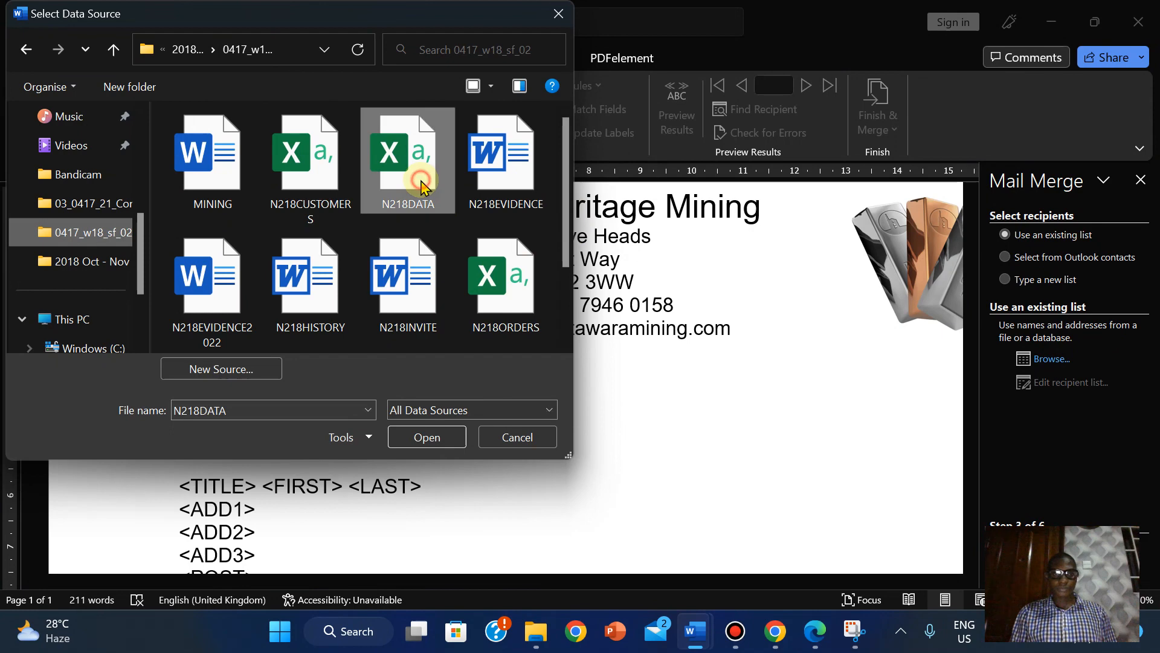
{"action": "left_click", "coordinate": [432, 436]}
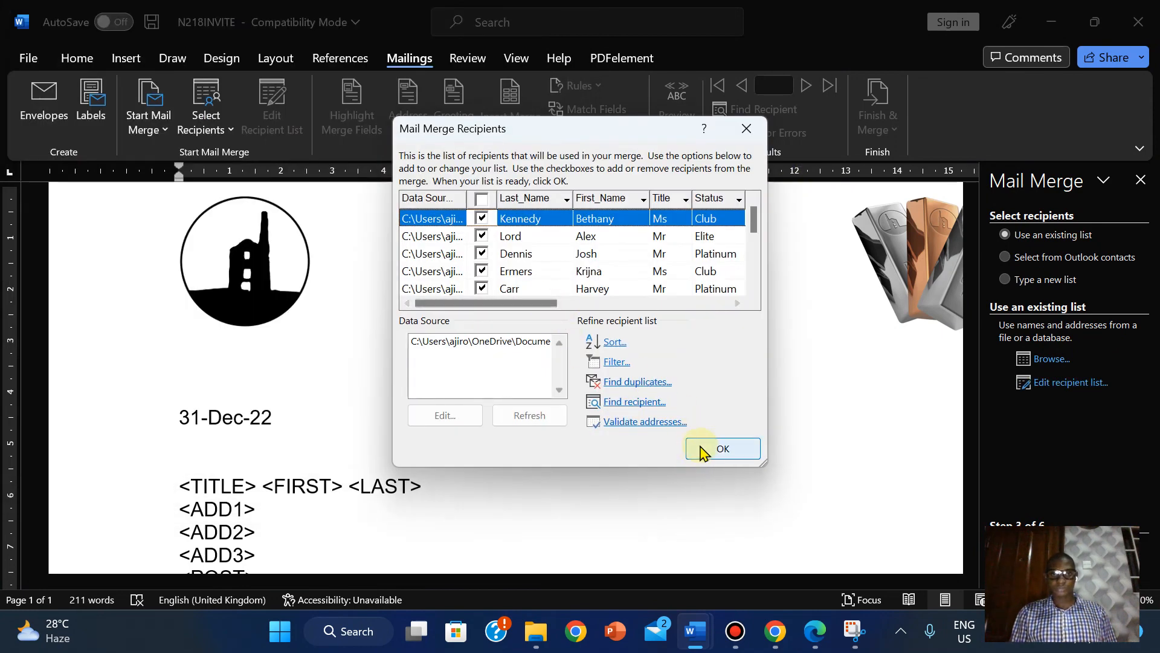
{"action": "left_click", "coordinate": [720, 448]}
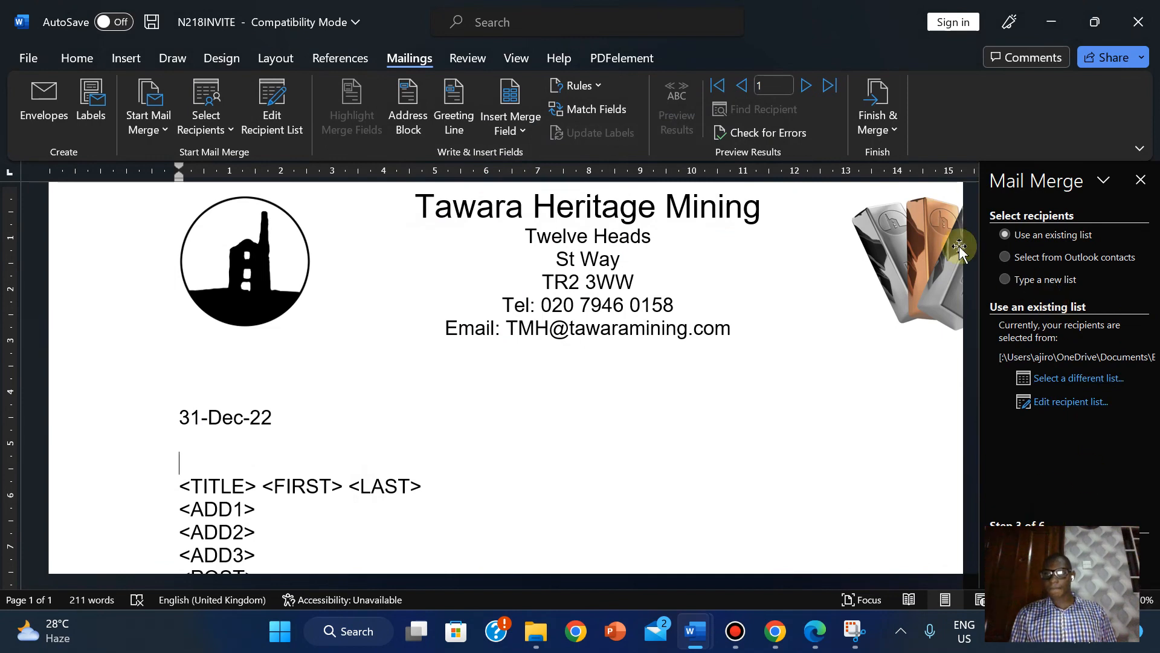
{"action": "left_click", "coordinate": [305, 466]}
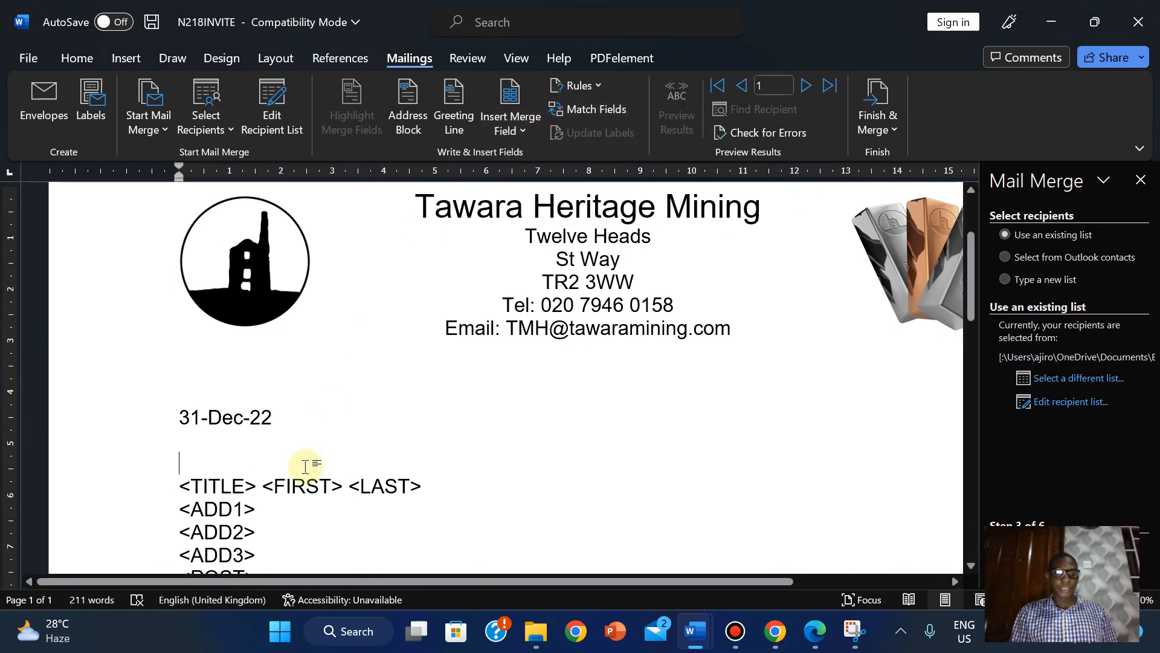
- Replace <TITLE>, <FIRST> and <LAST> with the Title, First_Name and Last_Name merge fields
{"action": "mouse_move", "coordinate": [815, 631]}
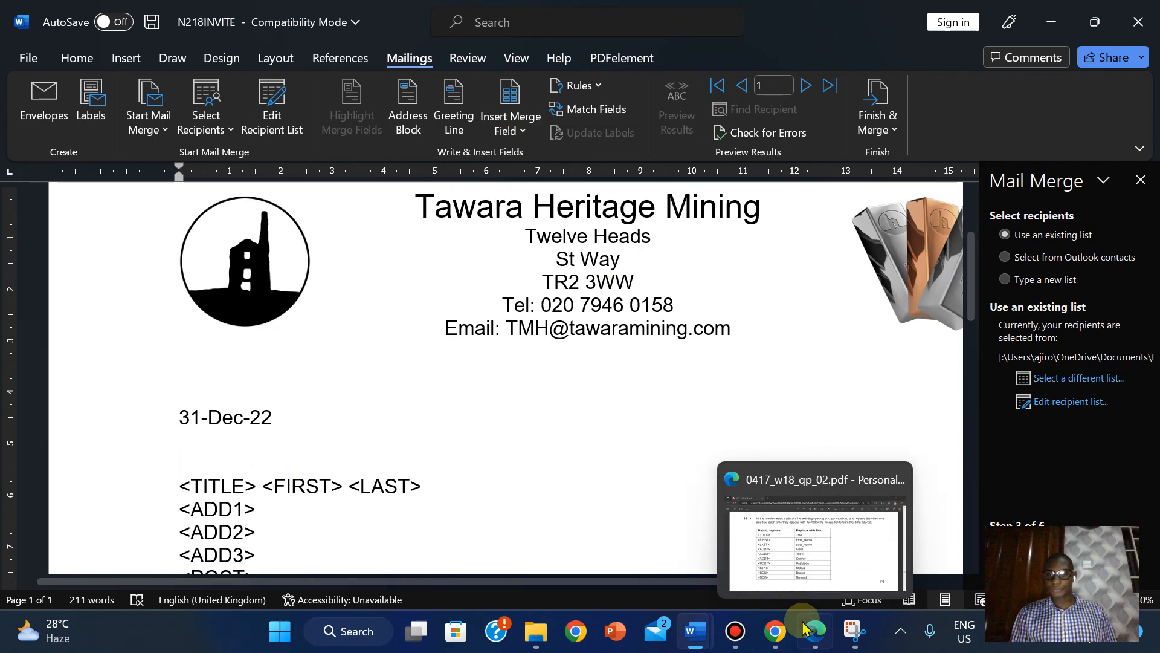
{"action": "left_click", "coordinate": [792, 539]}
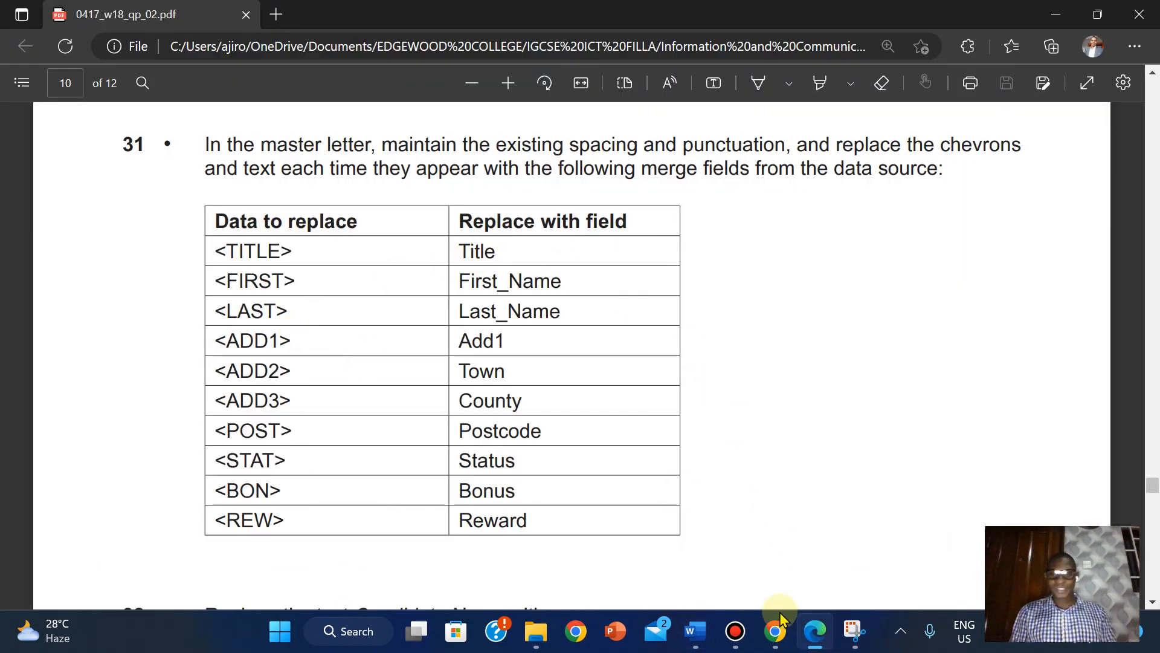
{"action": "left_click", "coordinate": [815, 631]}
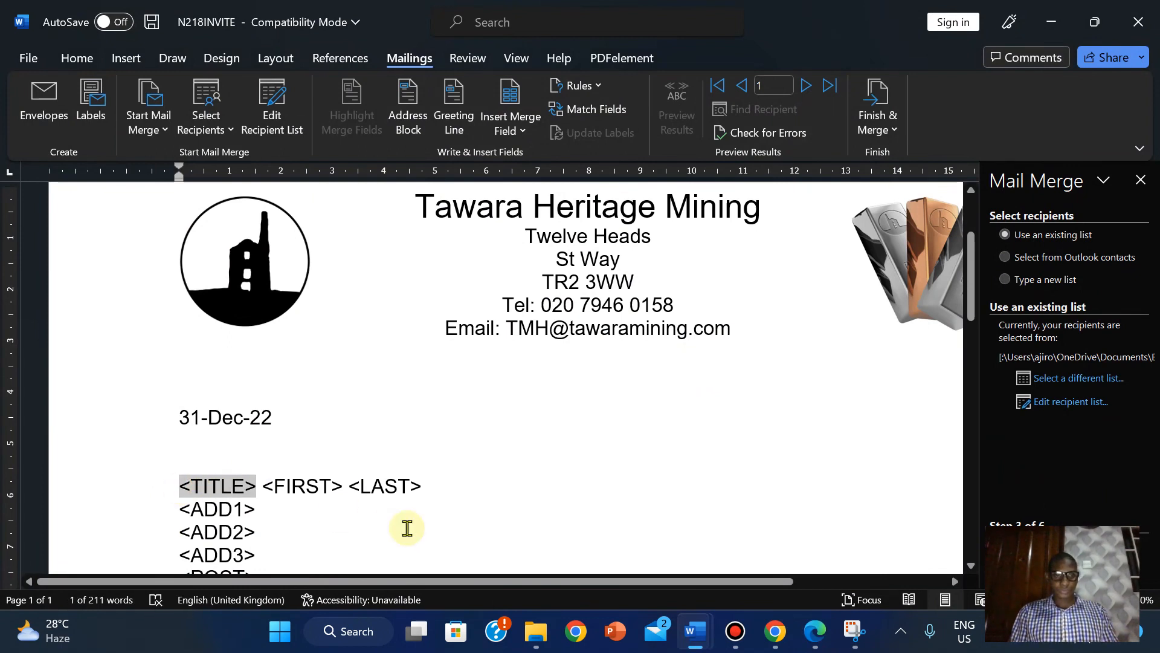
{"action": "left_click", "coordinate": [520, 130]}
{"action": "left_click", "coordinate": [523, 158]}
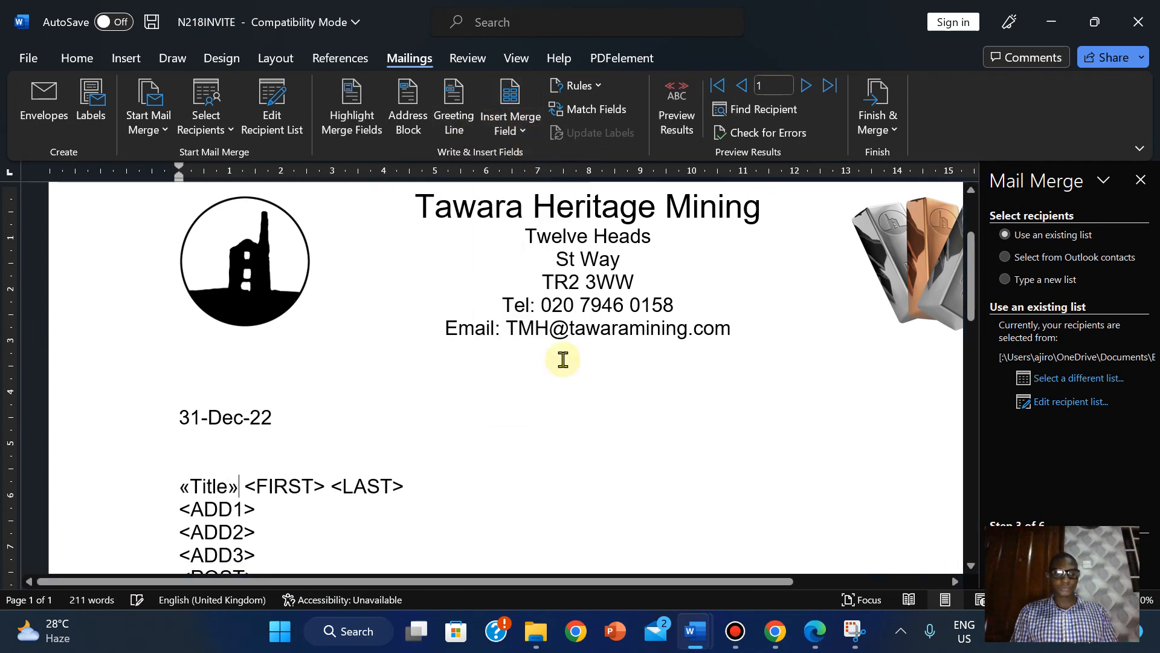
{"action": "left_click", "coordinate": [810, 631]}
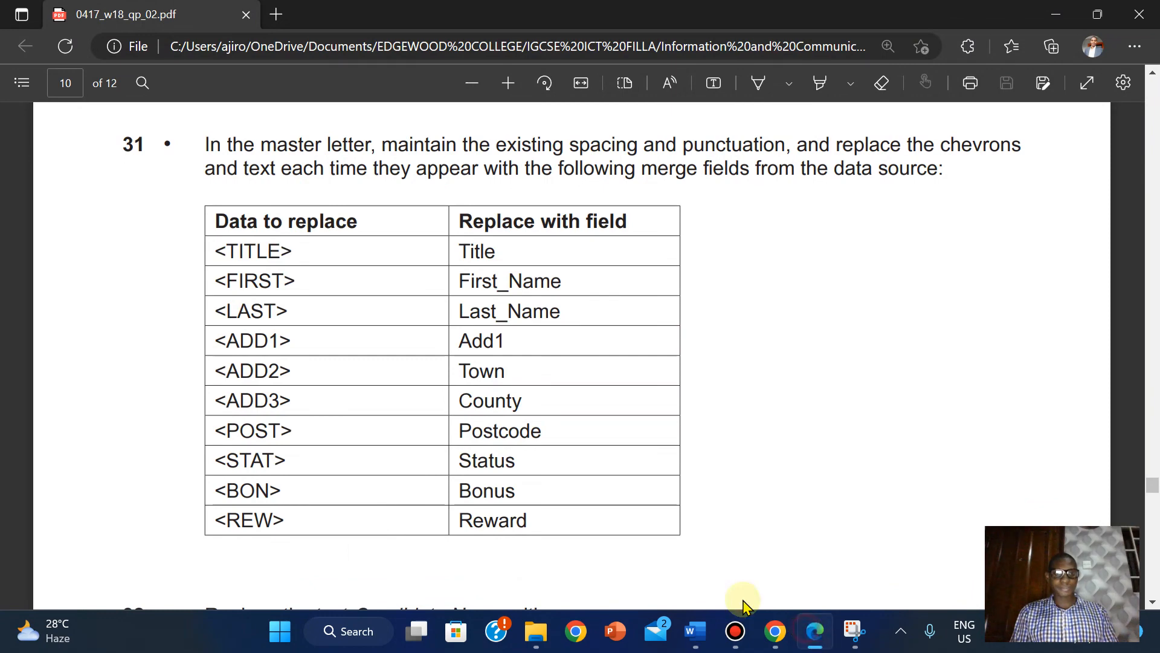
{"action": "key", "text": "alt+Tab"}
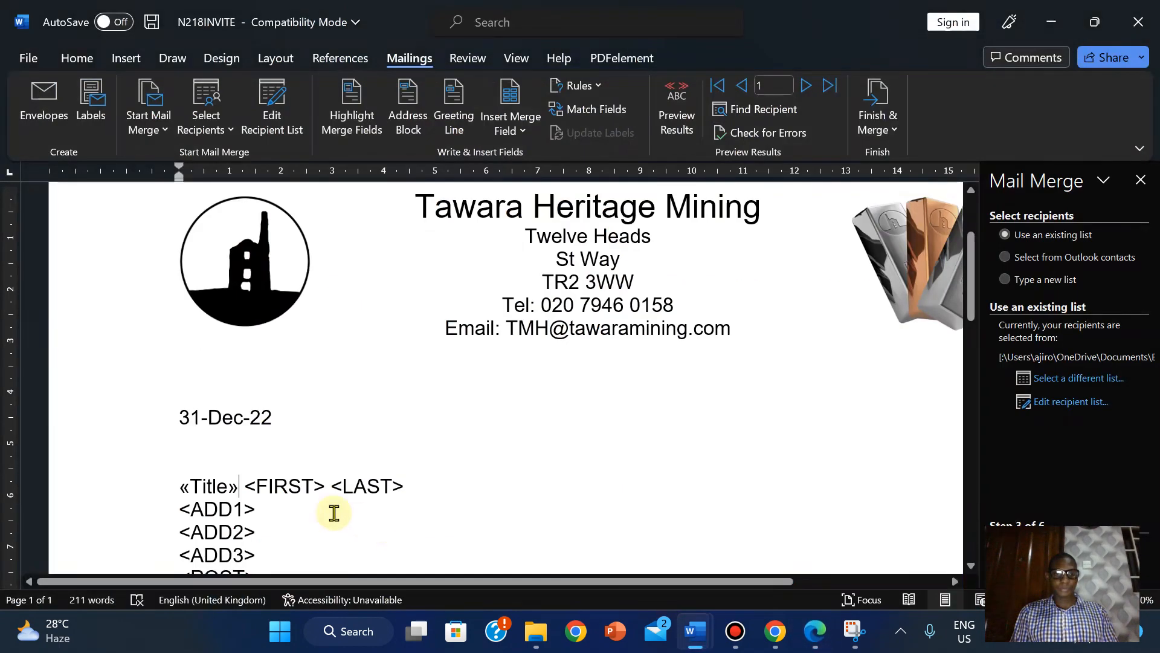
{"action": "left_click", "coordinate": [248, 485]}
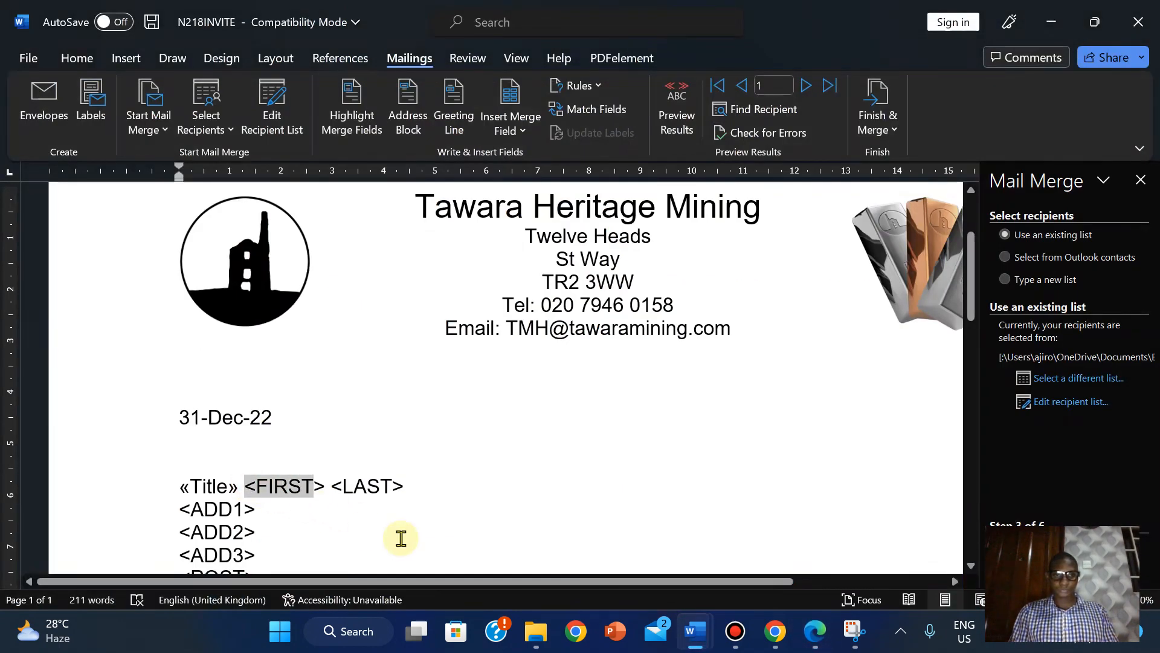
{"action": "key", "text": "shift+Right"}
{"action": "left_click", "coordinate": [510, 134]}
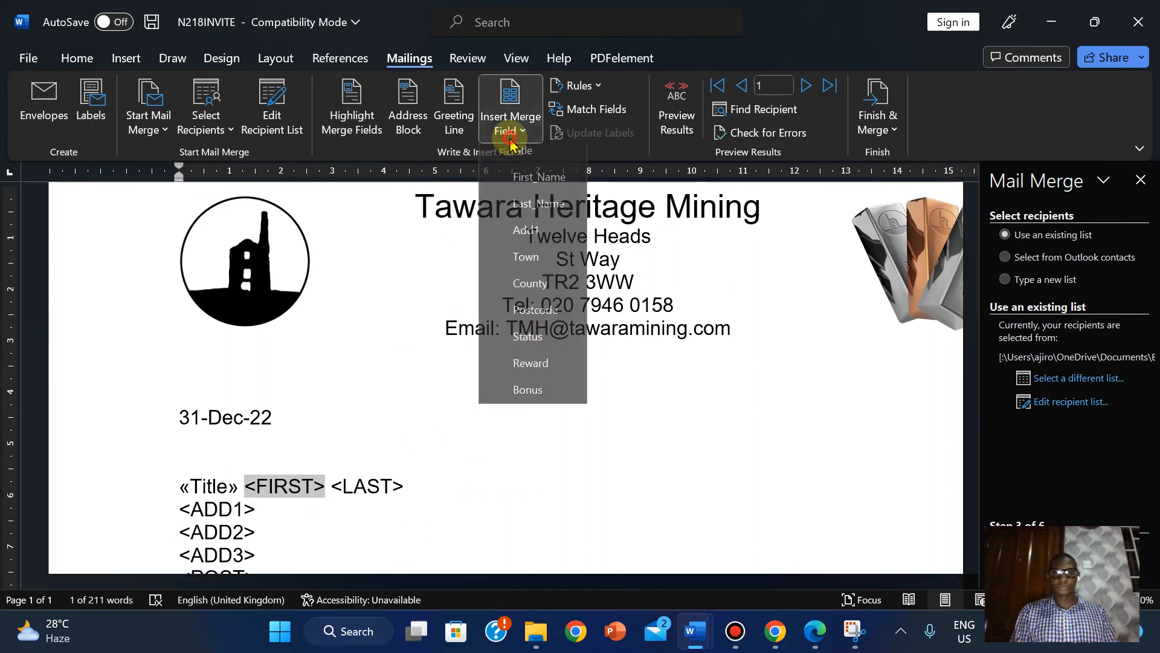
{"action": "left_click", "coordinate": [528, 185]}
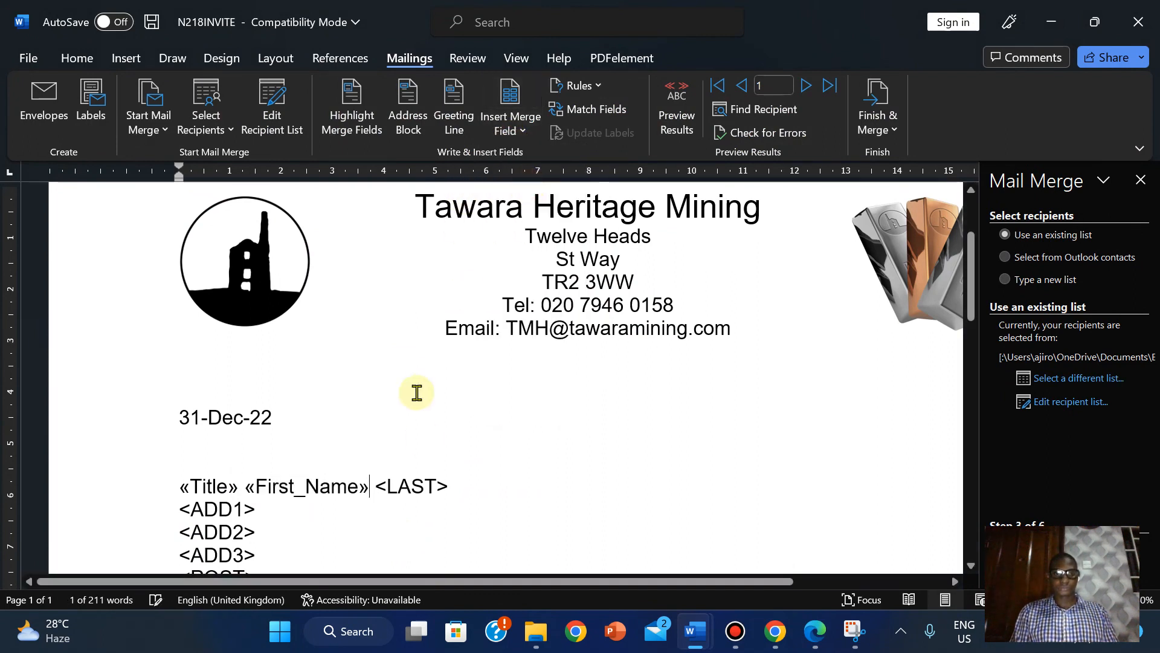
{"action": "left_click", "coordinate": [377, 485]}
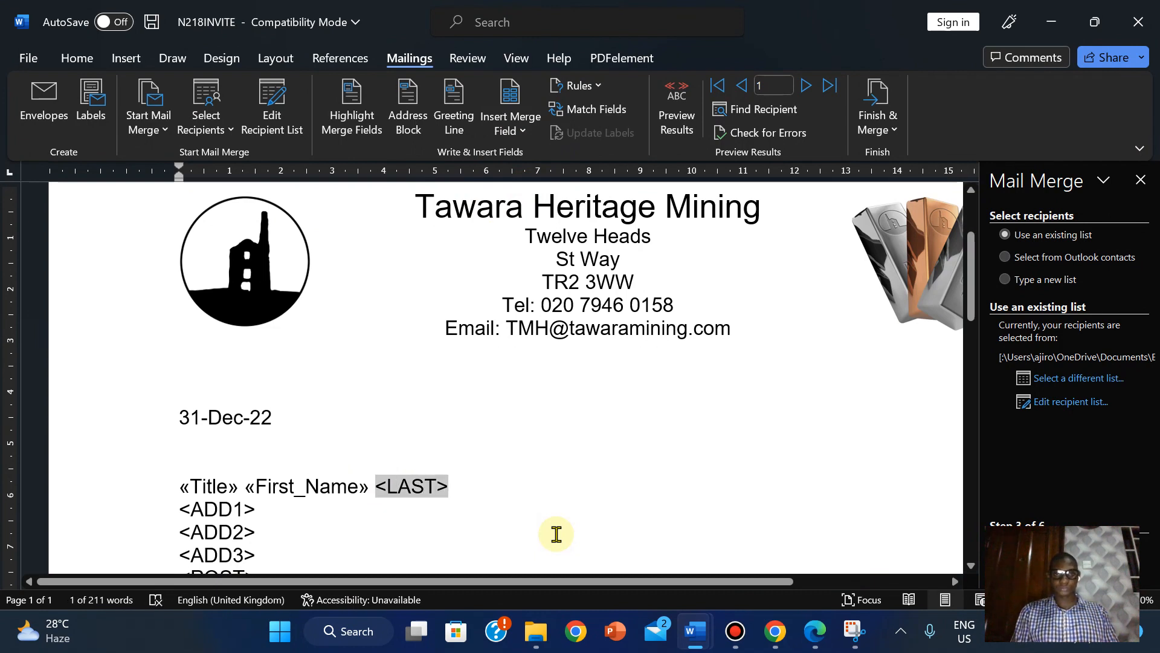
{"action": "left_click", "coordinate": [518, 133]}
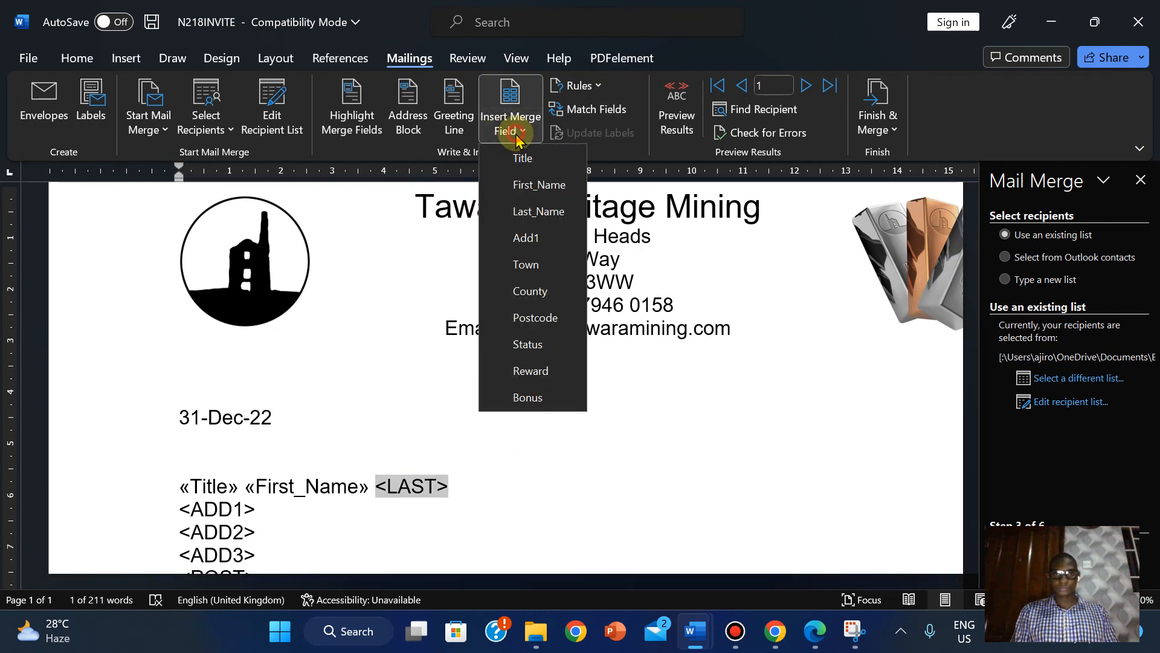
{"action": "left_click", "coordinate": [536, 213]}
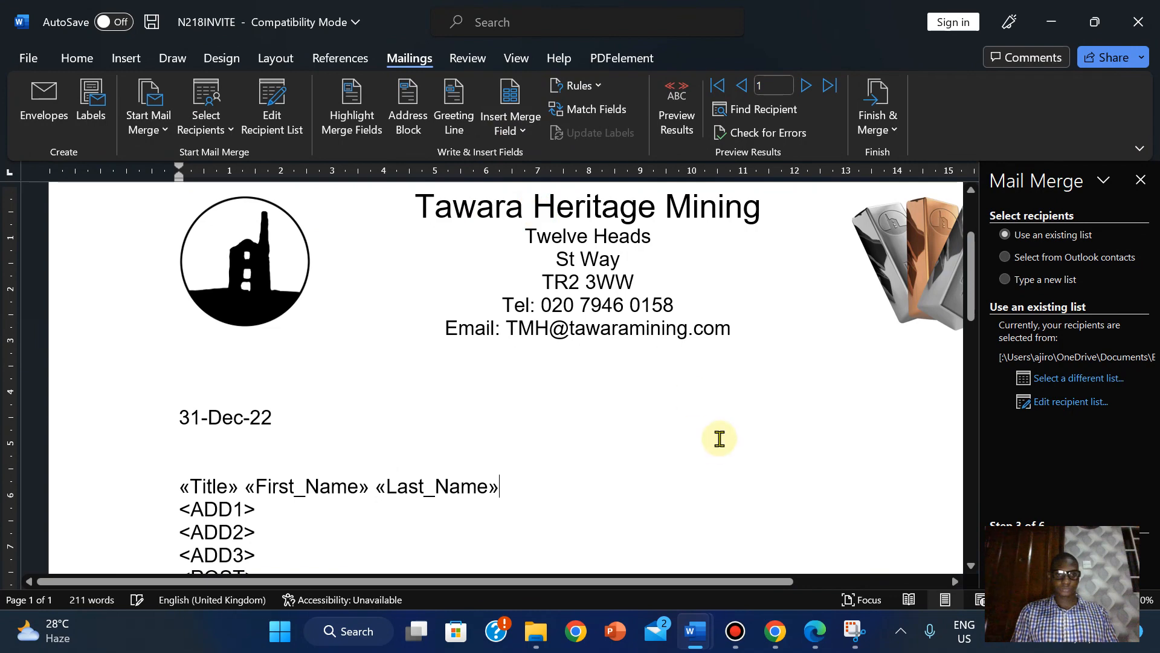
{"action": "left_click", "coordinate": [814, 634]}
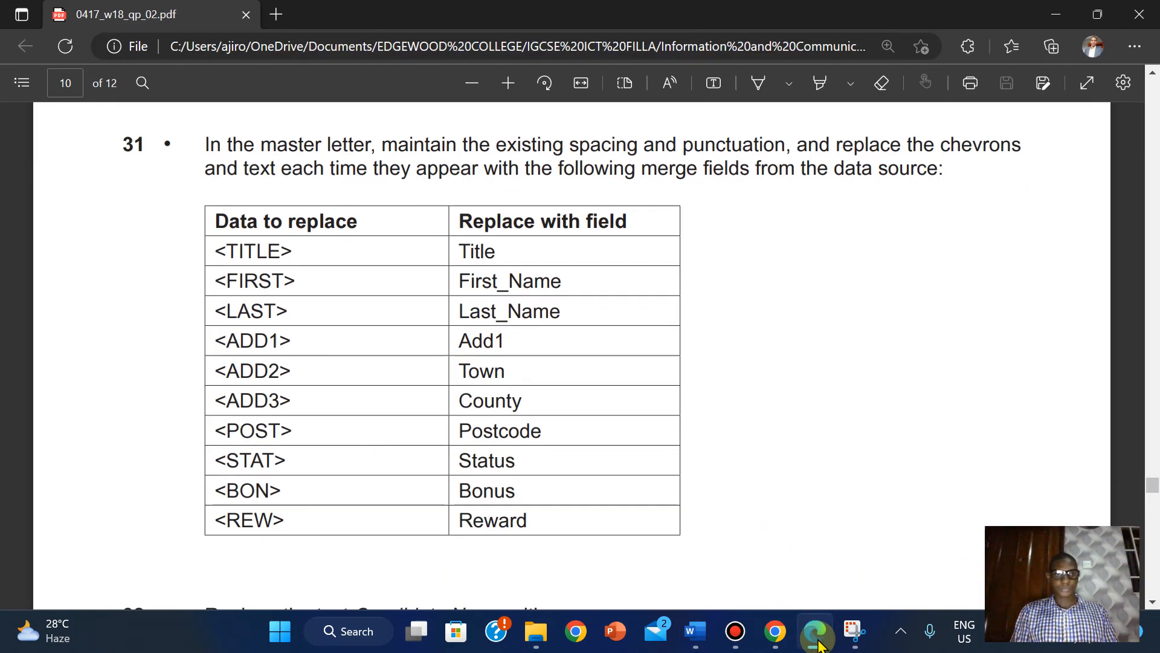
{"action": "left_click", "coordinate": [695, 631]}
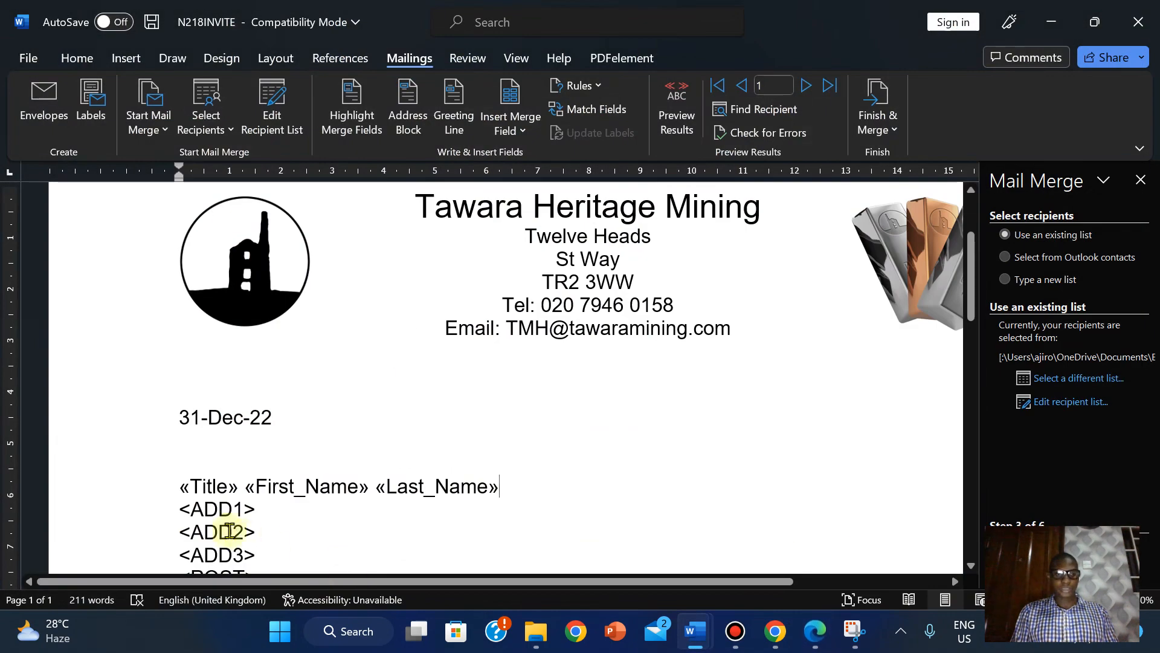
- Replace <ADD1> and <ADD2> with the Add1 and Town merge fields
{"action": "left_click", "coordinate": [183, 511]}
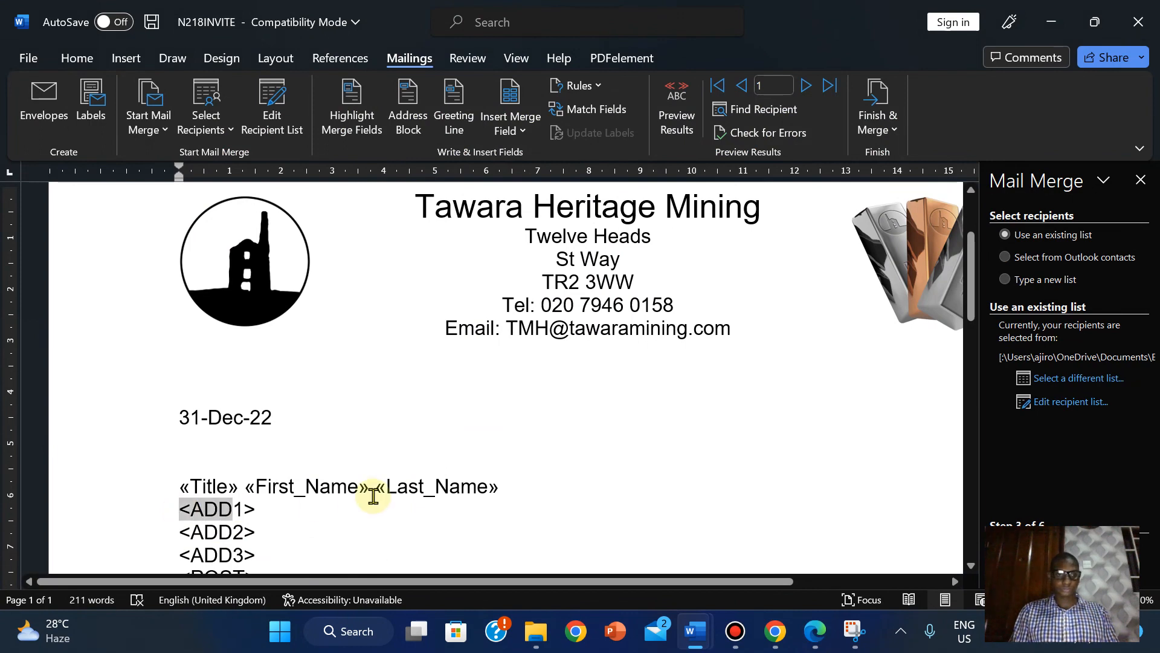
{"action": "key", "text": "shift+Left"}
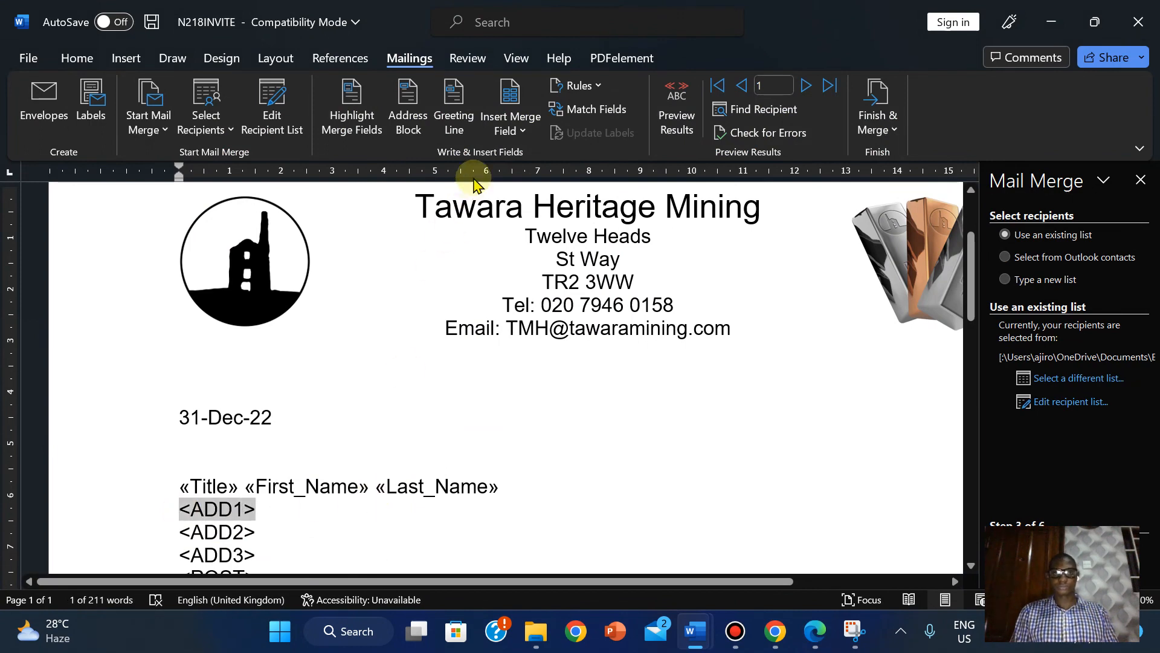
{"action": "left_click", "coordinate": [511, 124]}
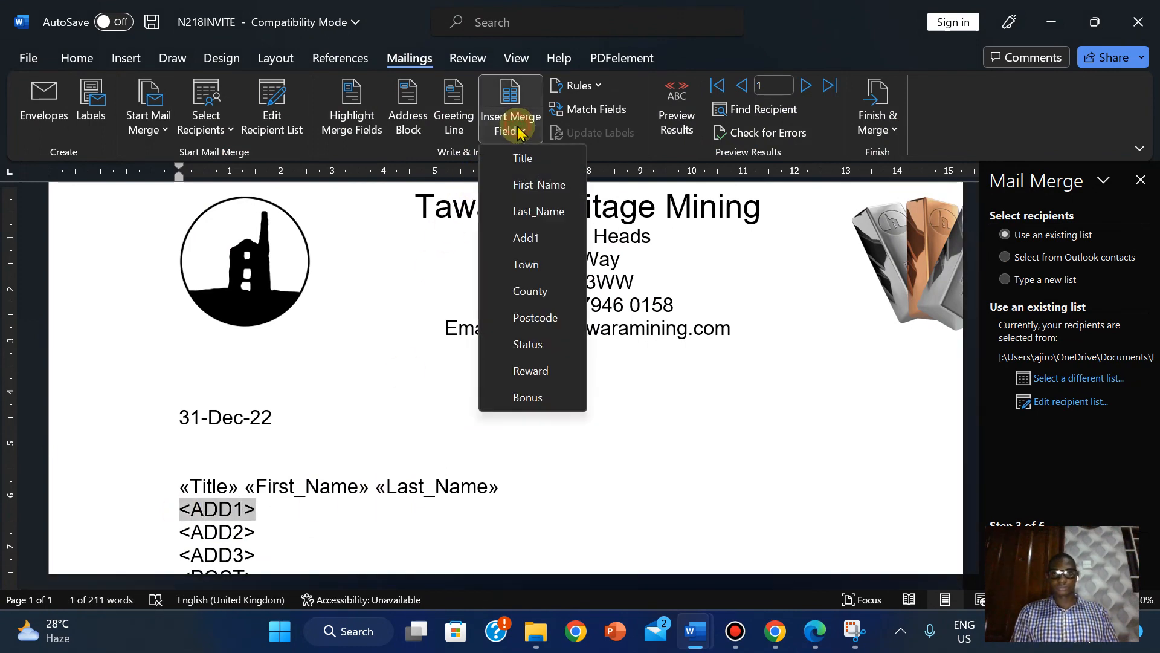
{"action": "left_click", "coordinate": [534, 237]}
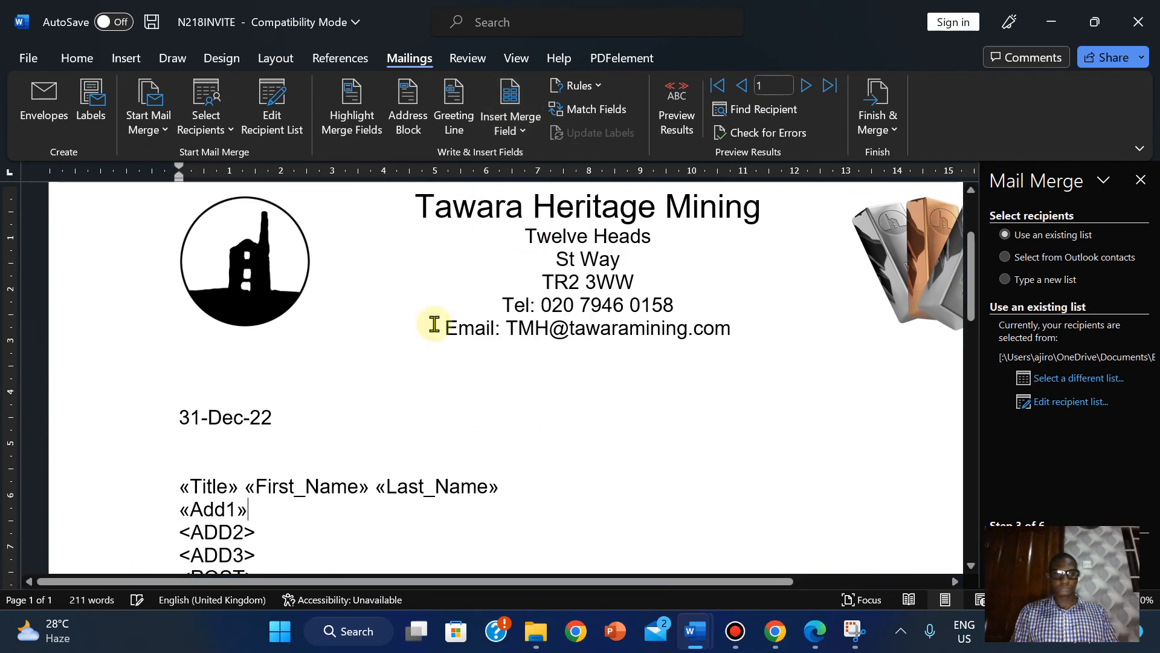
{"action": "left_click", "coordinate": [816, 632]}
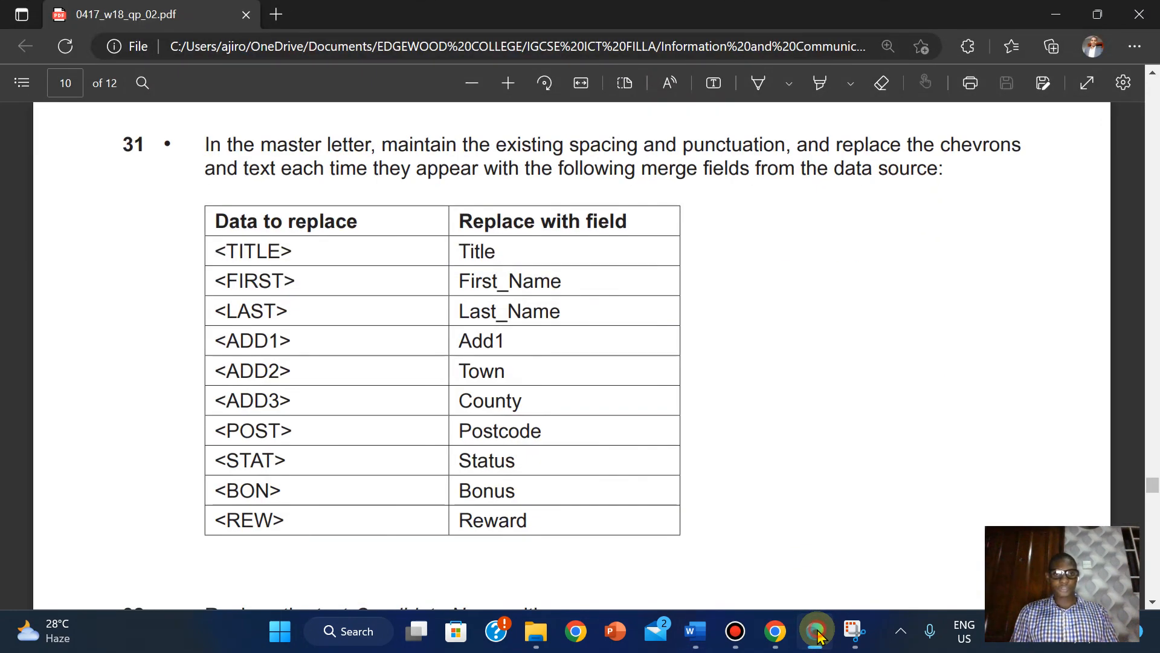
{"action": "left_click", "coordinate": [817, 633]}
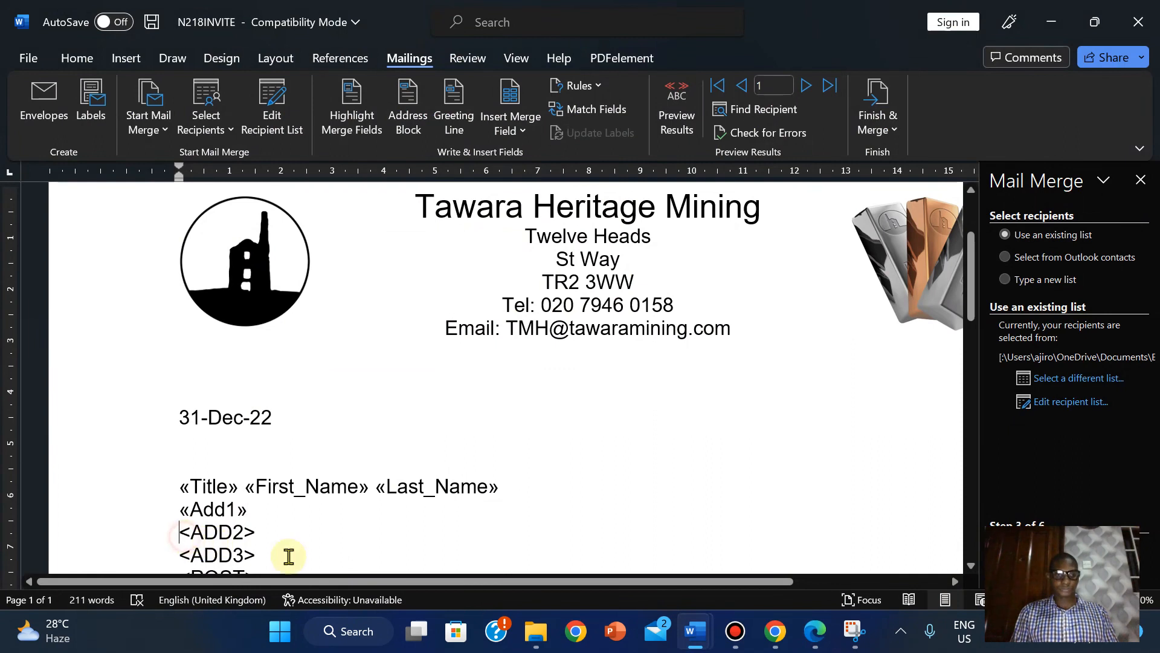
{"action": "key", "text": "shift+Right"}
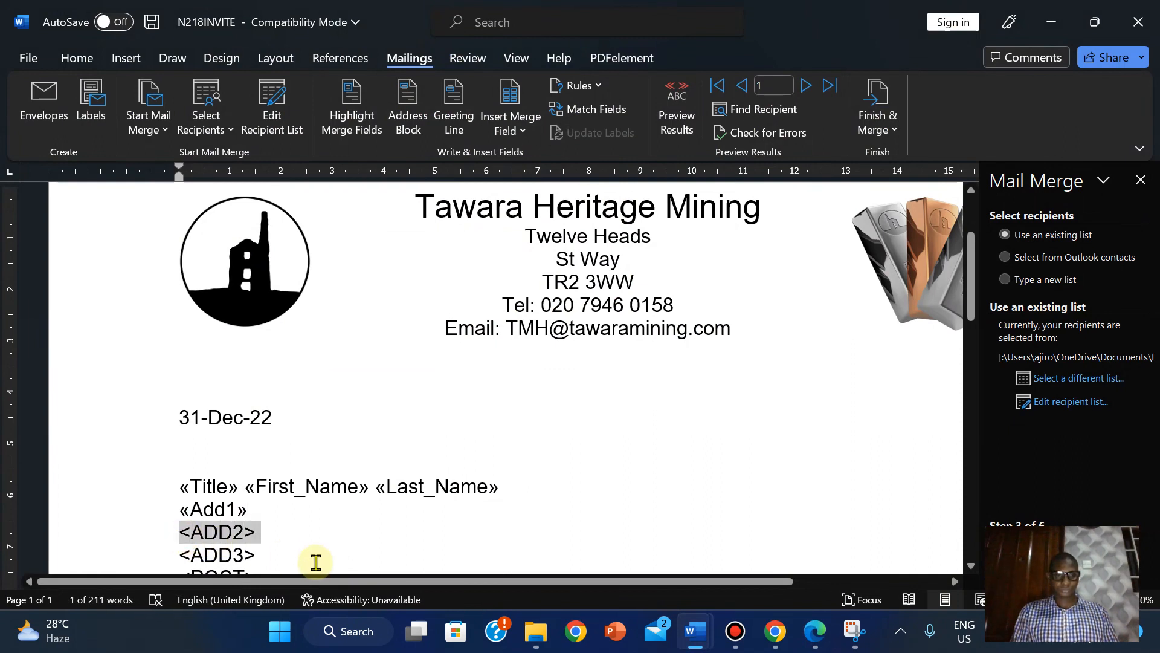
{"action": "left_click", "coordinate": [511, 130]}
{"action": "left_click", "coordinate": [524, 264]}
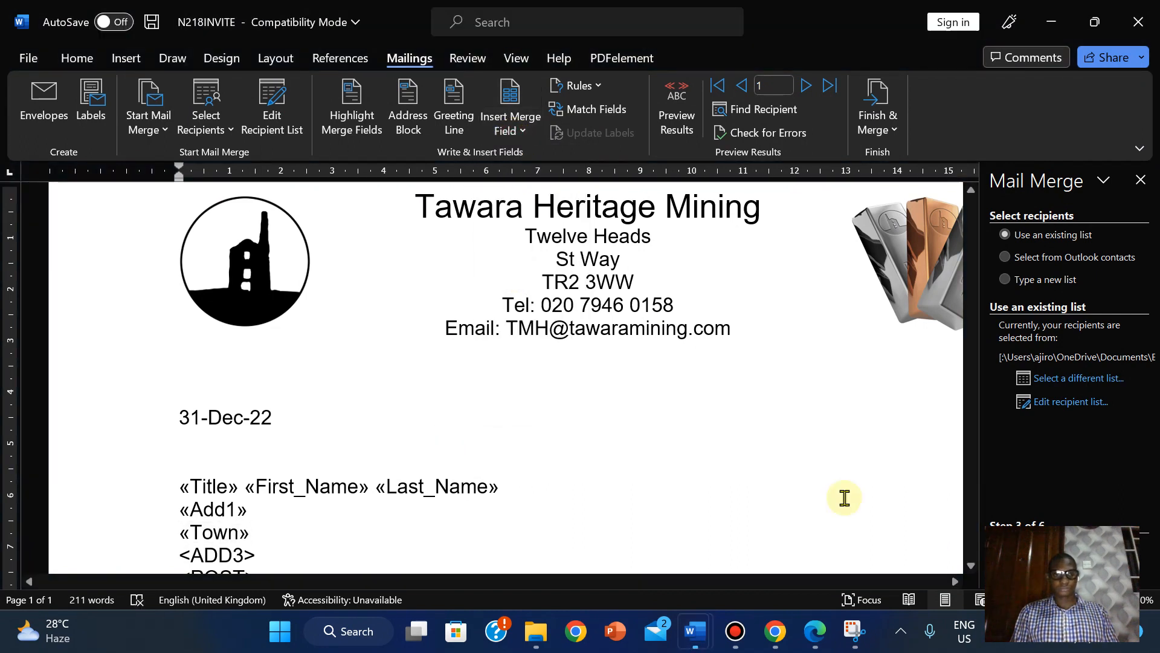
{"action": "left_click_drag", "start_coordinate": [971, 272], "coordinate": [971, 313]}
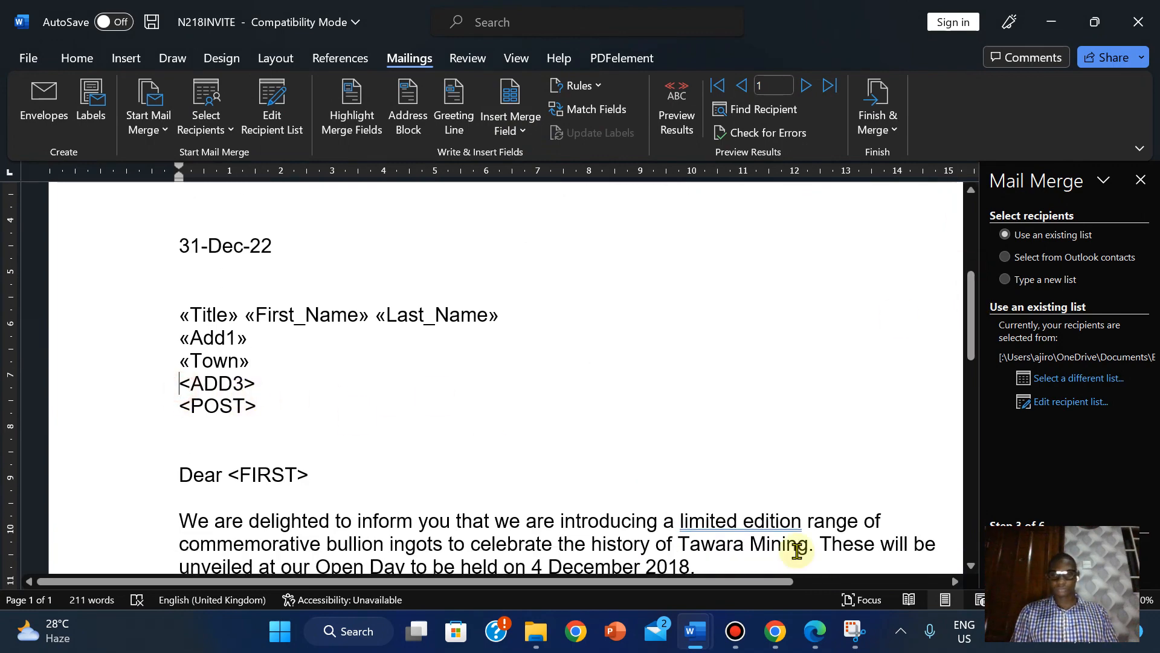
{"action": "left_click", "coordinate": [814, 636]}
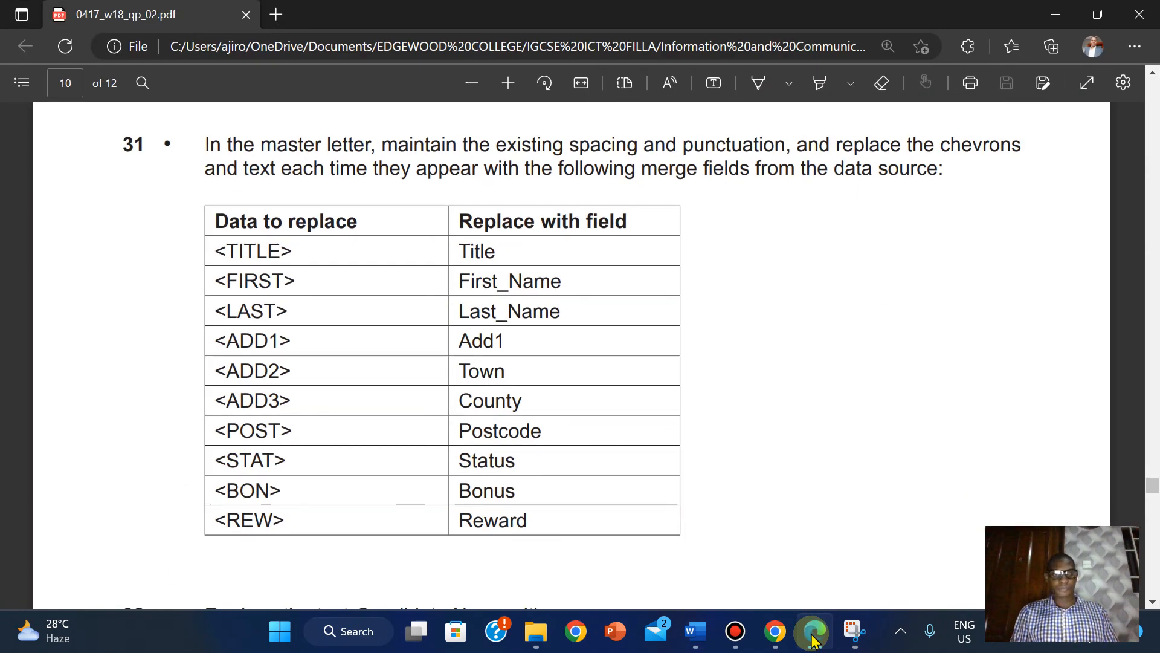
{"action": "left_click", "coordinate": [814, 636]}
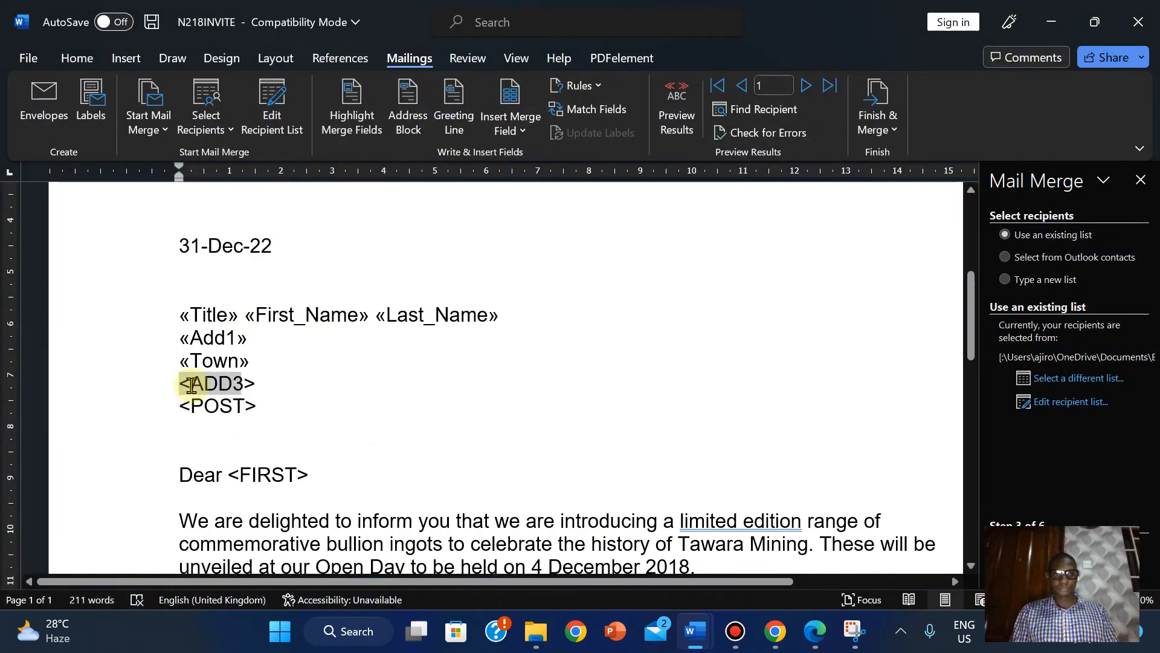
- Replace <ADD3> and <POST> with the County and Postcode merge fields
{"action": "triple_click", "coordinate": [191, 385]}
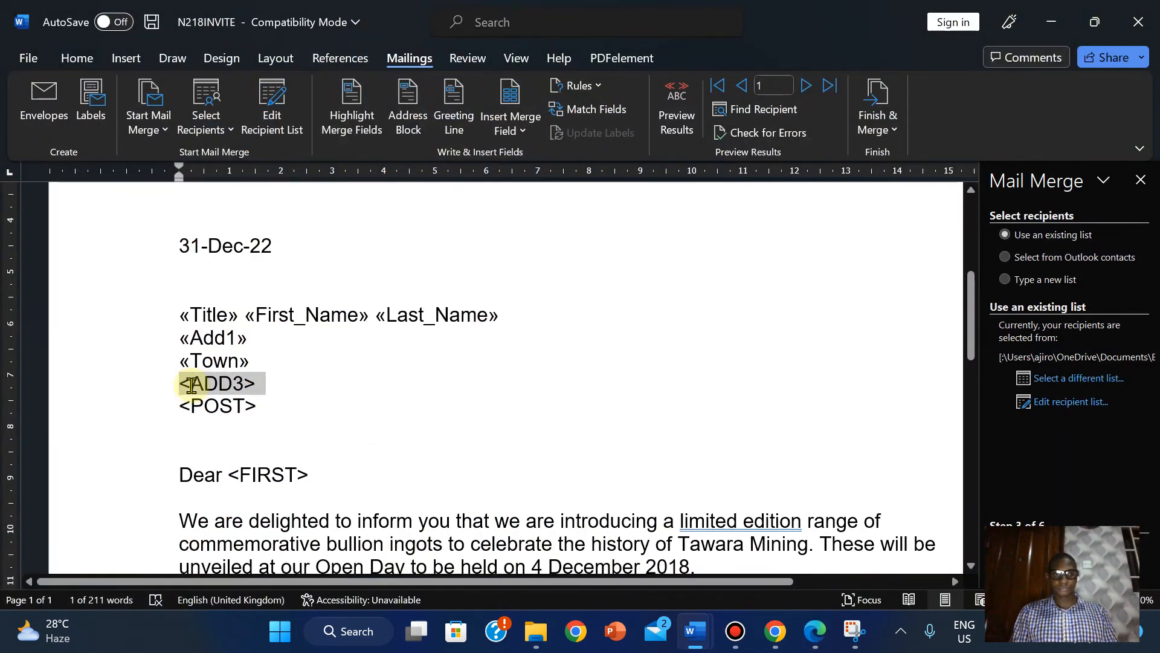
{"action": "left_click", "coordinate": [510, 128]}
{"action": "left_click", "coordinate": [528, 291]}
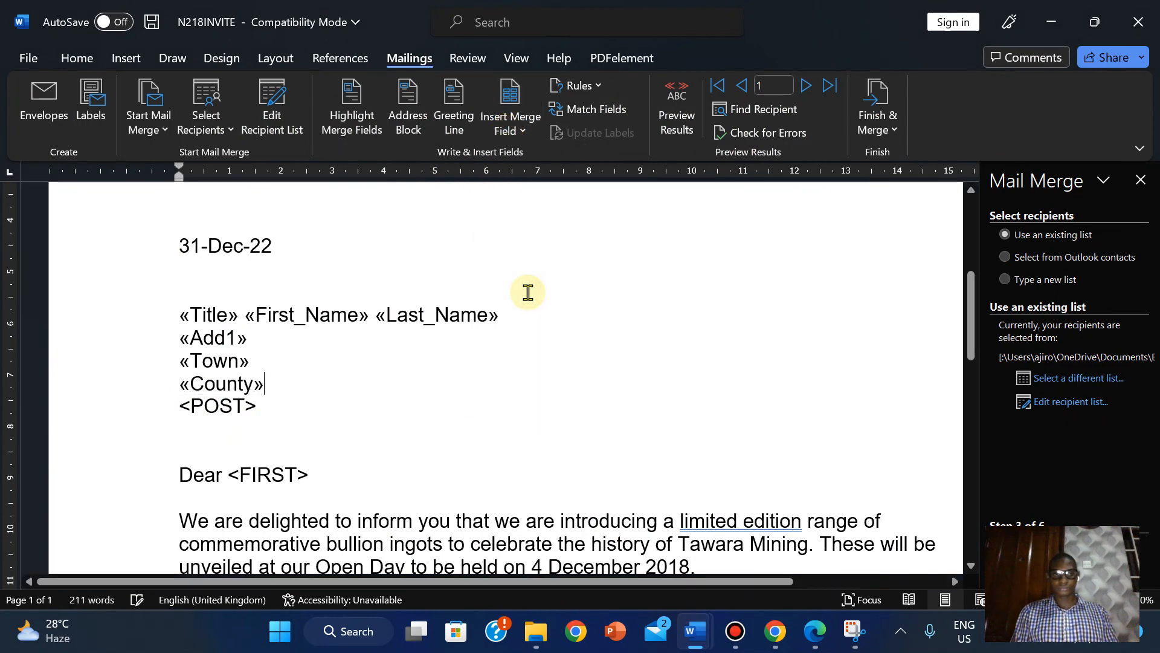
{"action": "left_click", "coordinate": [816, 633]}
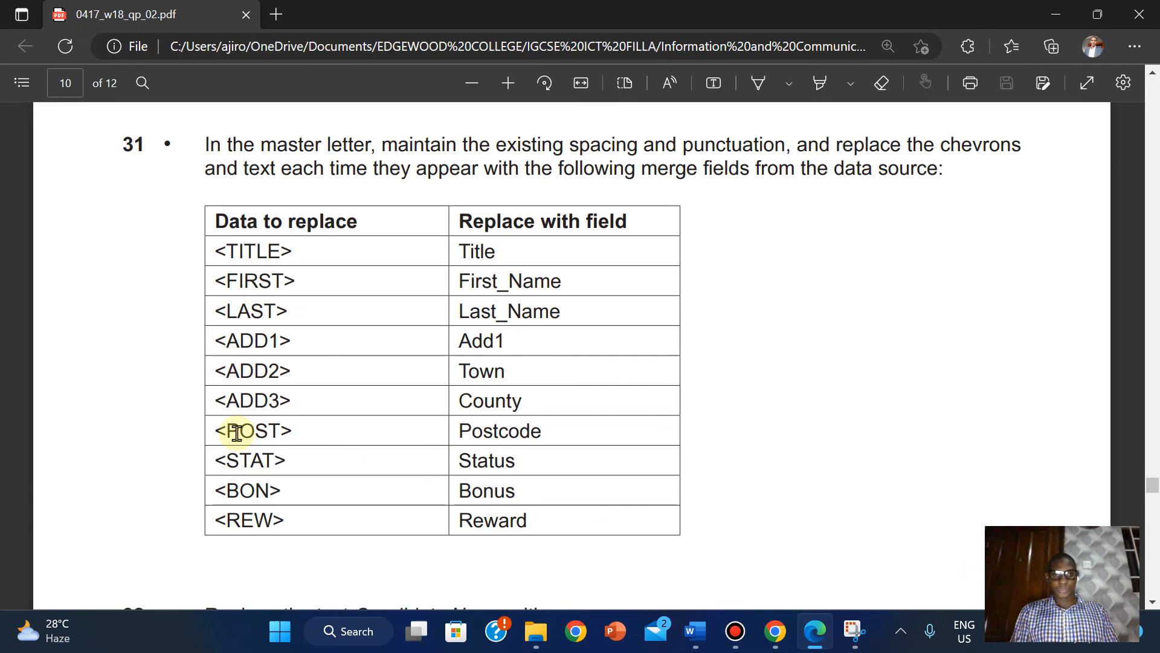
{"action": "left_click", "coordinate": [813, 632]}
{"action": "left_click", "coordinate": [181, 408]}
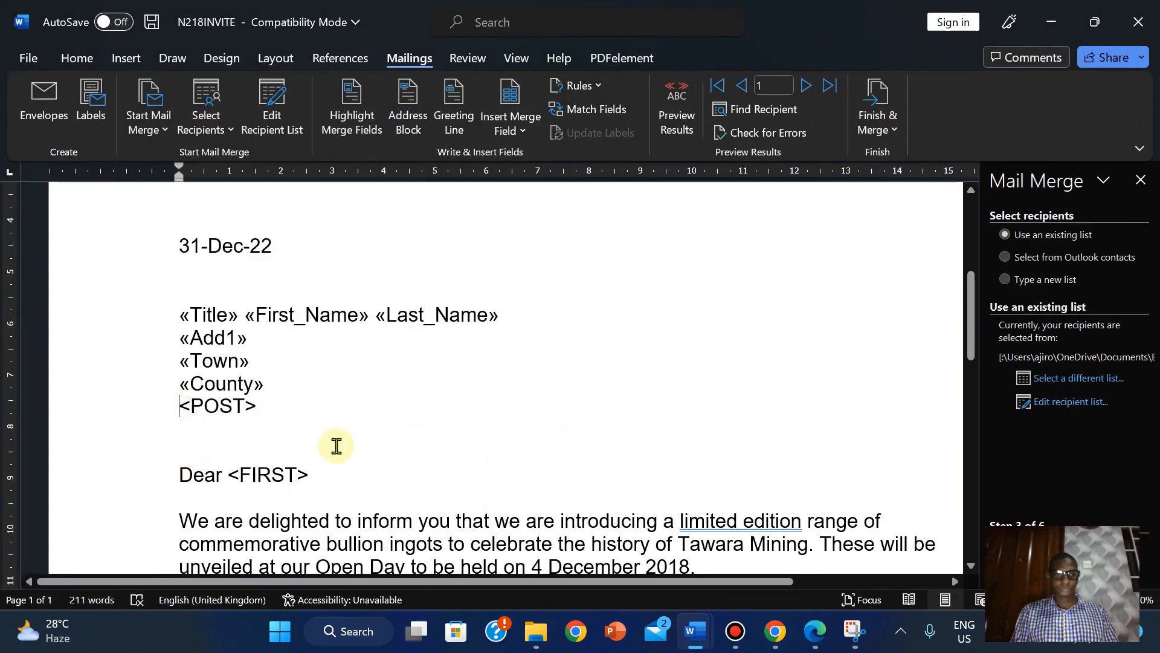
{"action": "left_click_drag", "start_coordinate": [336, 446], "coordinate": [336, 445]}
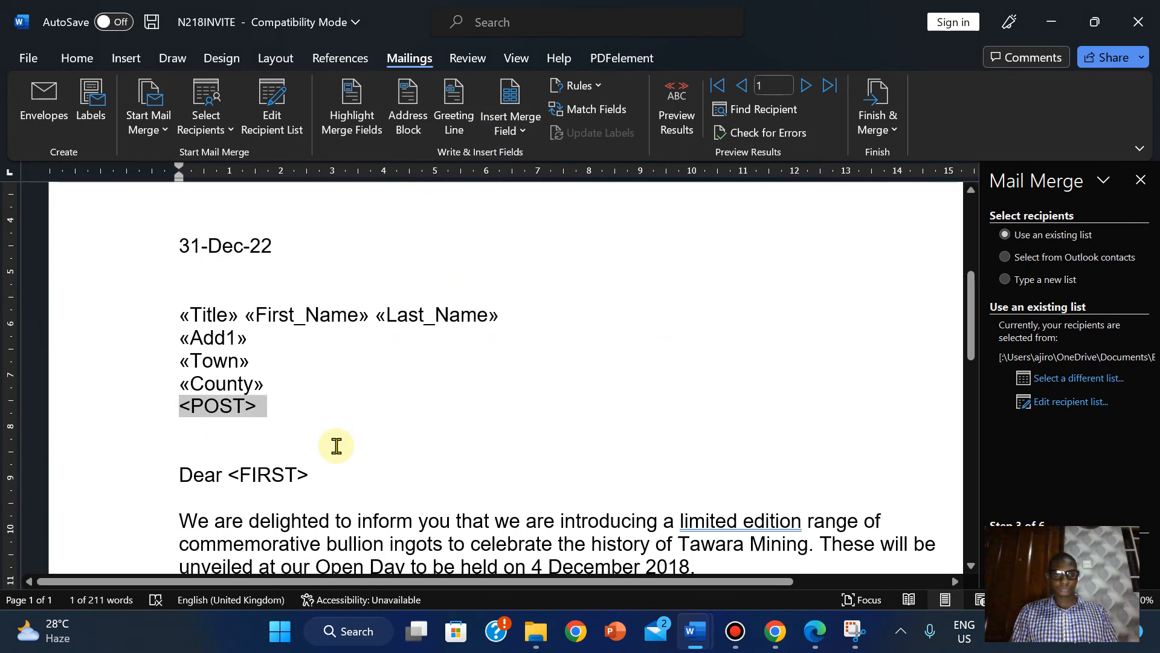
{"action": "left_click", "coordinate": [511, 124]}
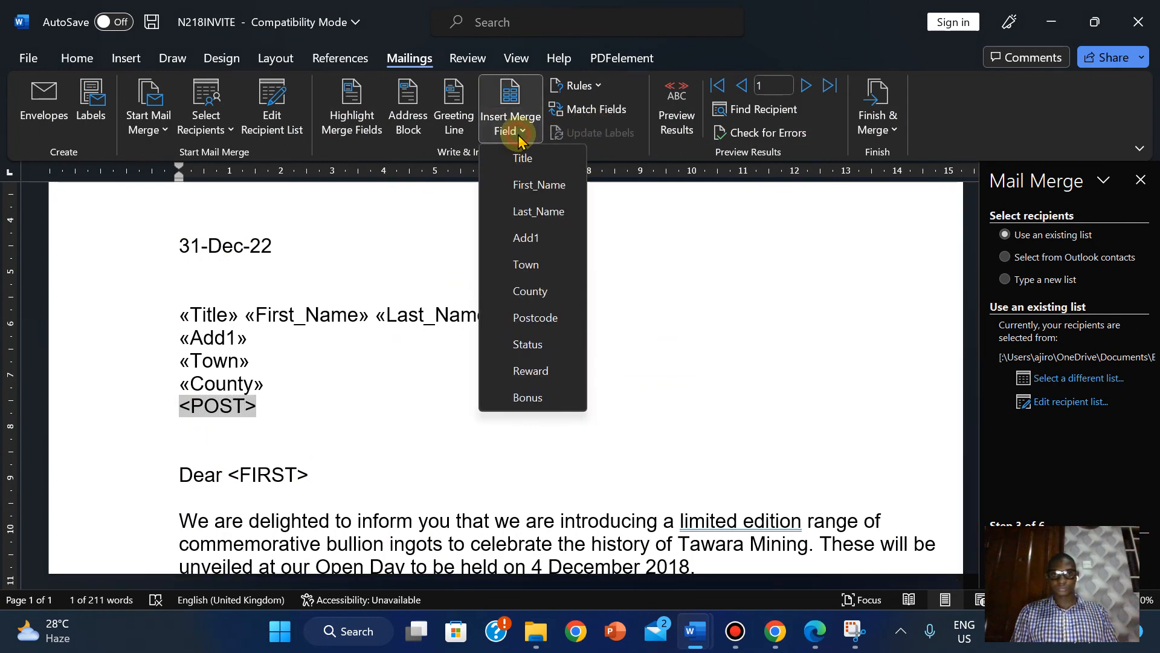
{"action": "left_click", "coordinate": [536, 317]}
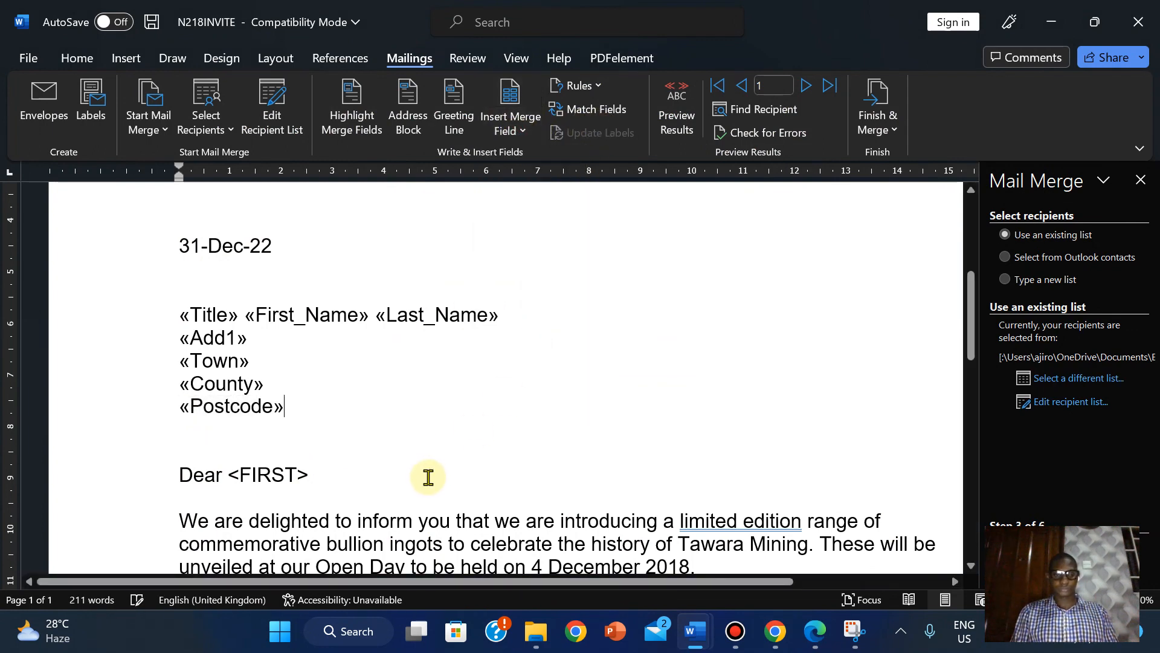
- Replace the <FIRST> placeholder in the greeting with the First_Name merge field
{"action": "left_click", "coordinate": [232, 476]}
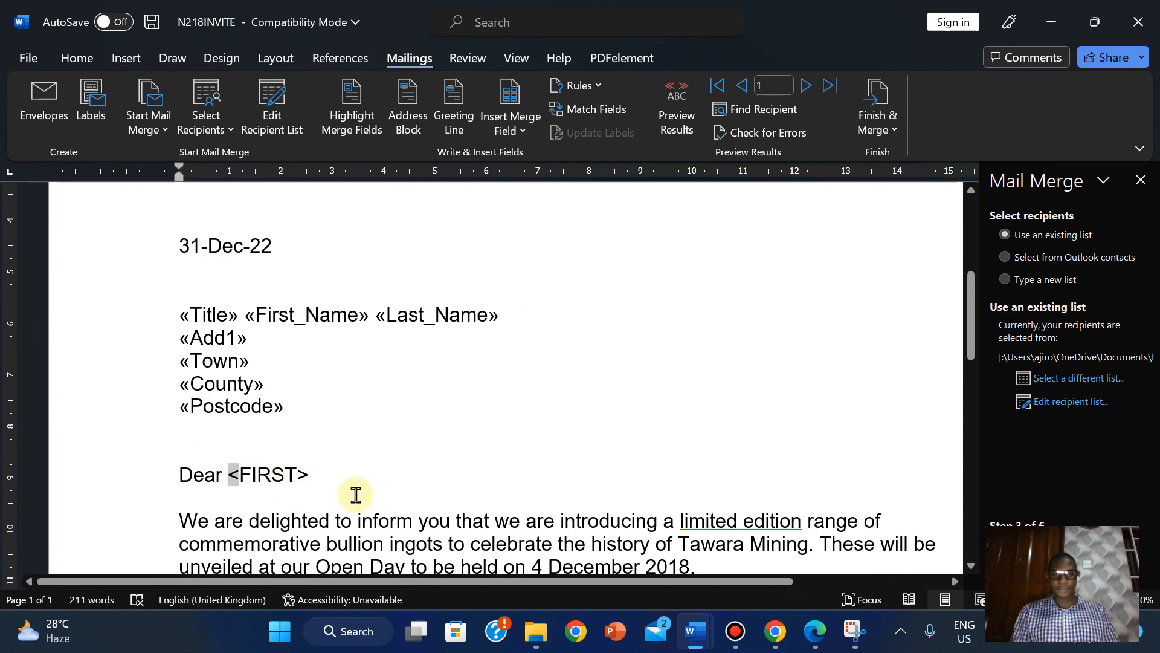
{"action": "key", "text": "shift+Right"}
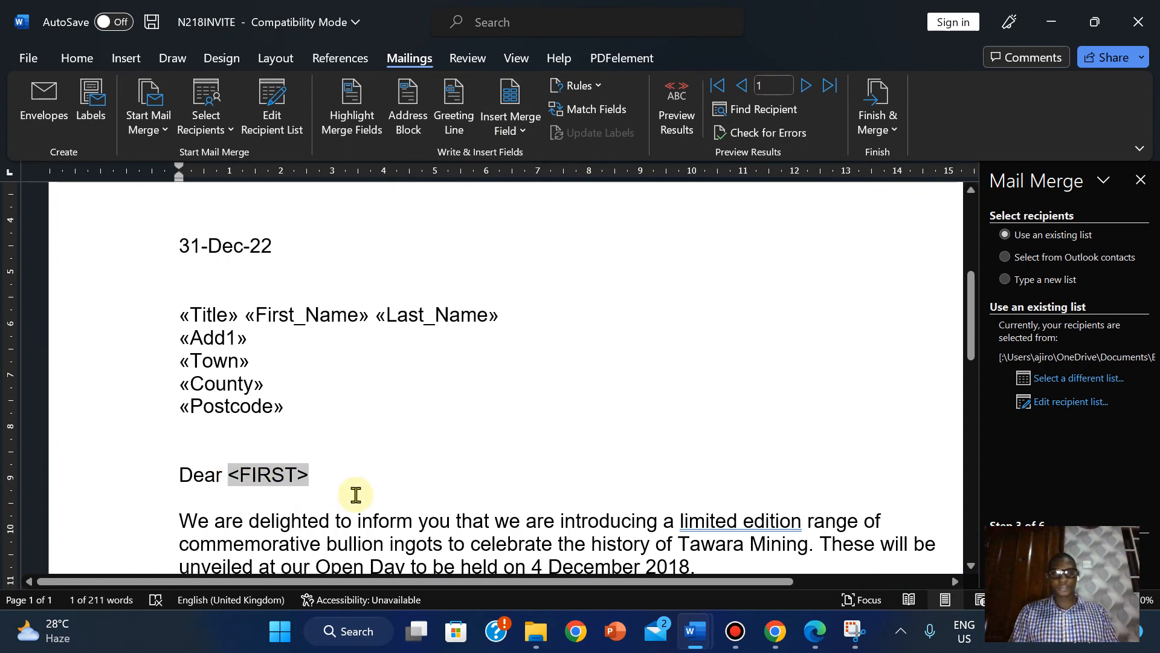
{"action": "left_click", "coordinate": [511, 130]}
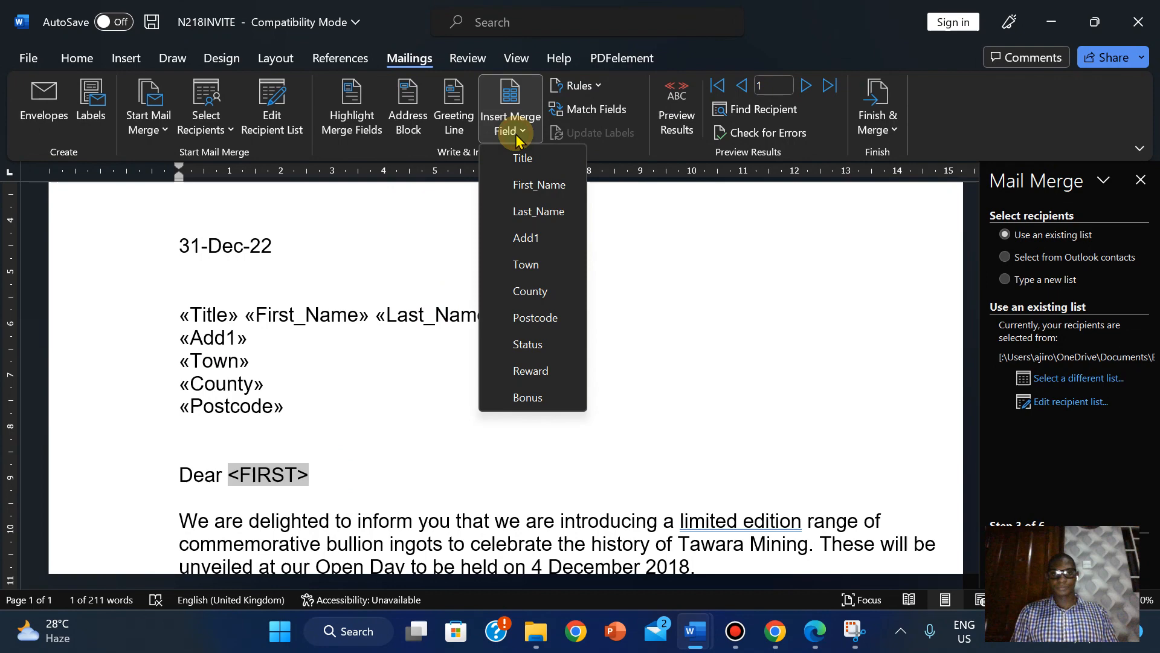
{"action": "left_click", "coordinate": [529, 187]}
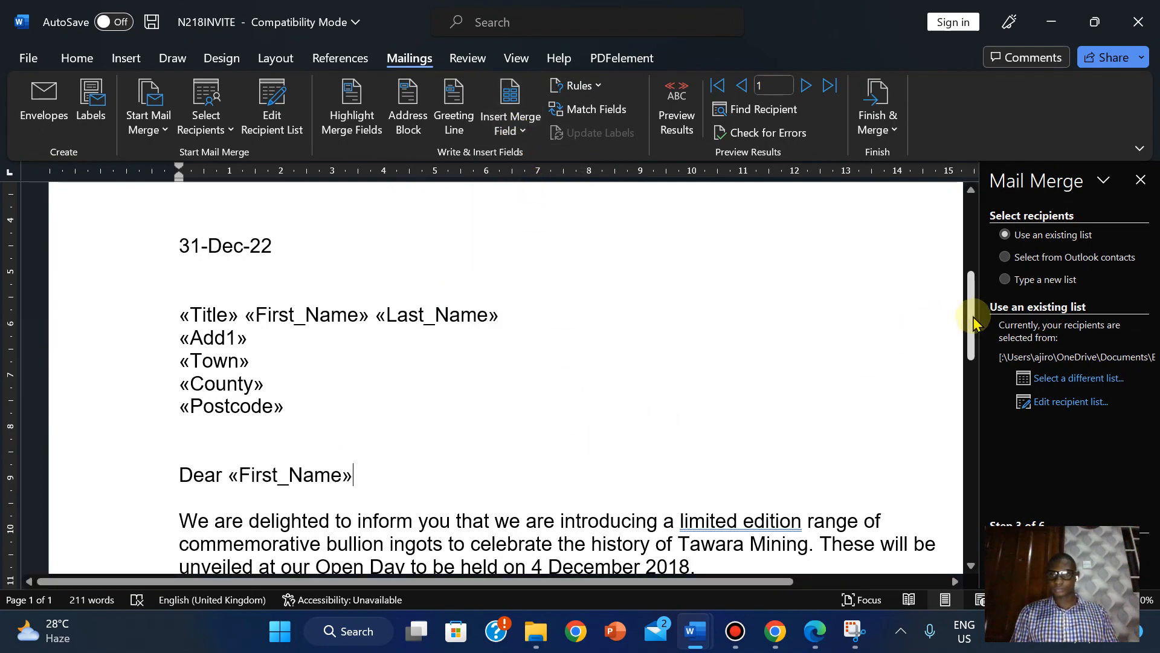
{"action": "left_click_drag", "start_coordinate": [974, 320], "coordinate": [974, 381]}
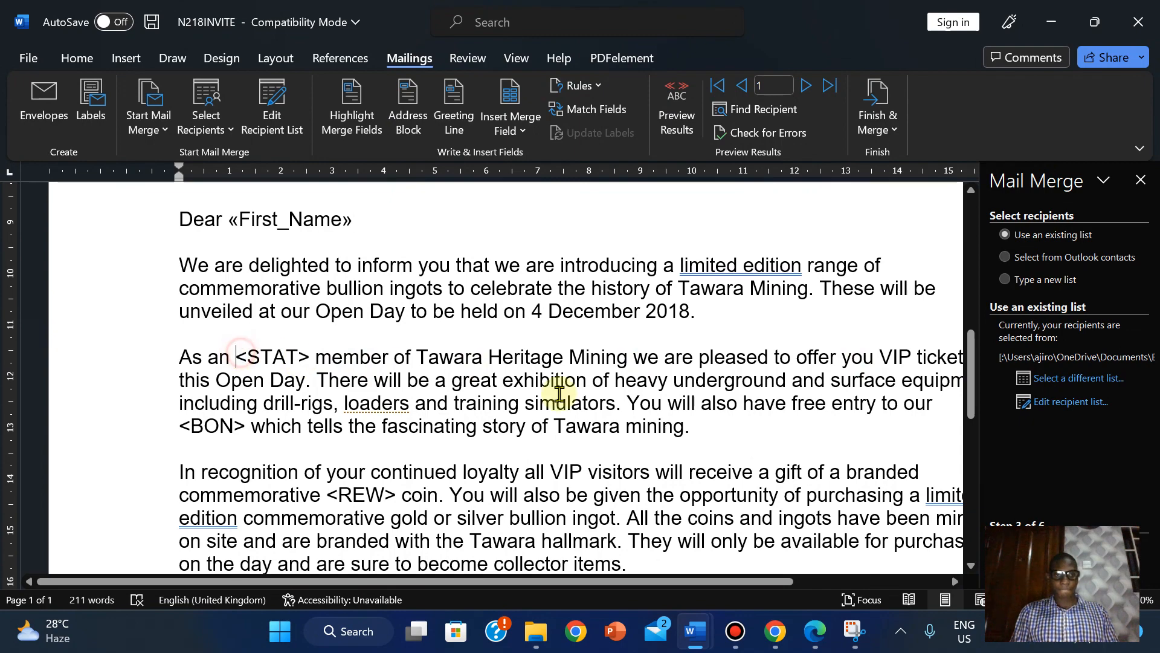
- Replace <STAT> with the Status merge field and zoom the page out one step
{"action": "left_click", "coordinate": [814, 634]}
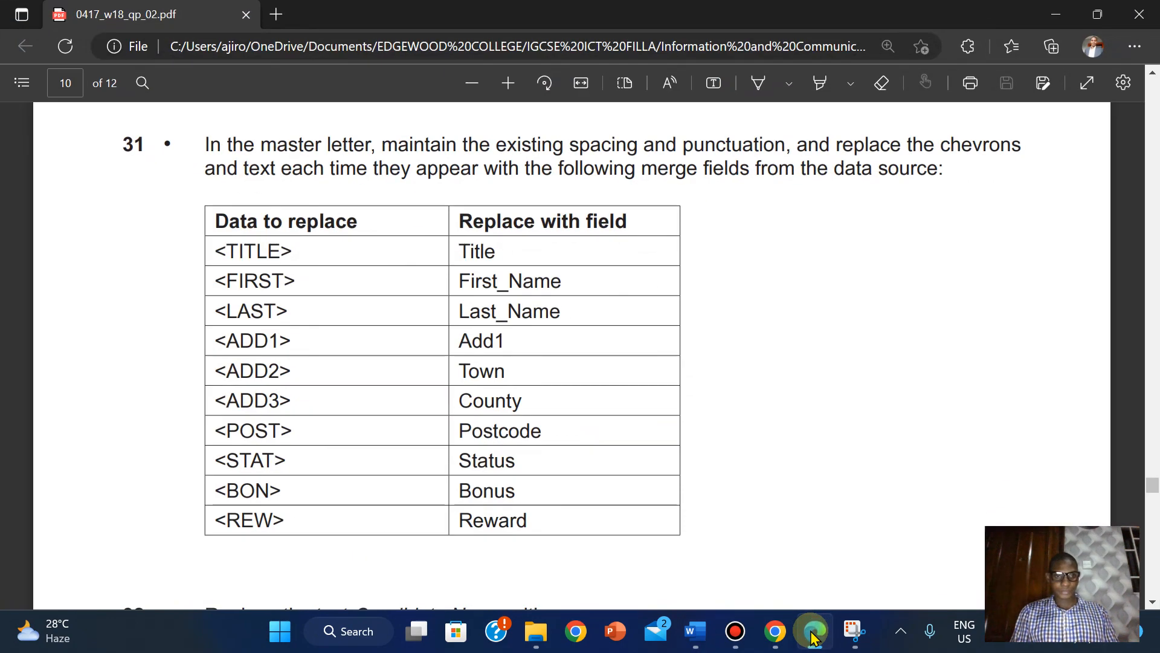
{"action": "left_click", "coordinate": [695, 631]}
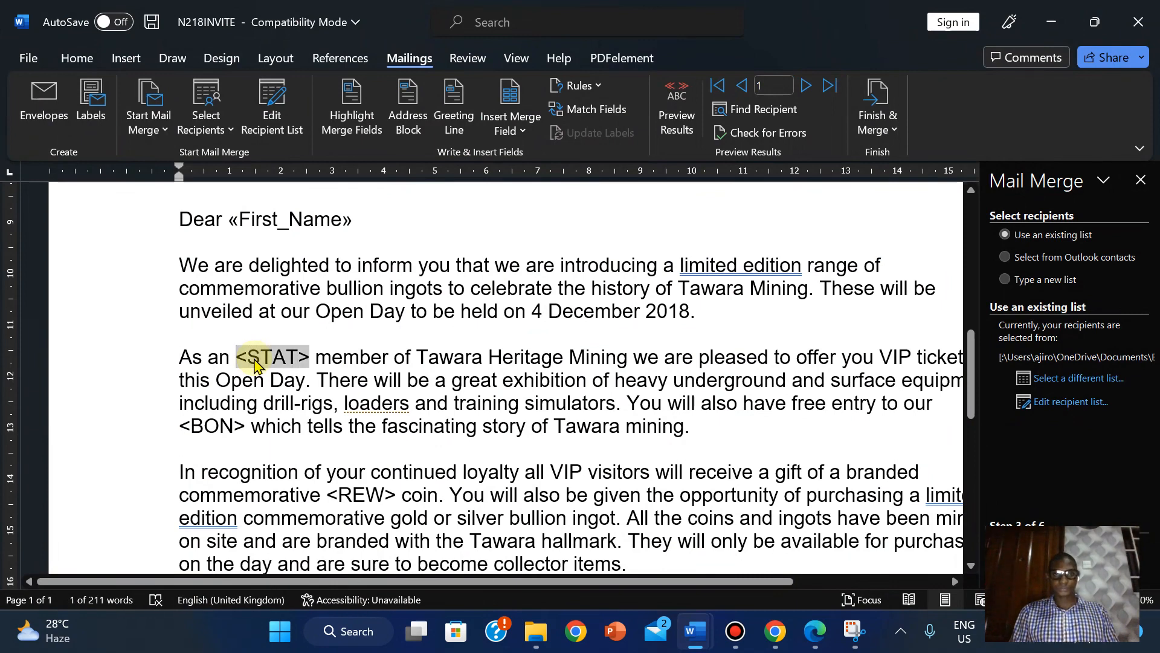
{"action": "left_click", "coordinate": [522, 130]}
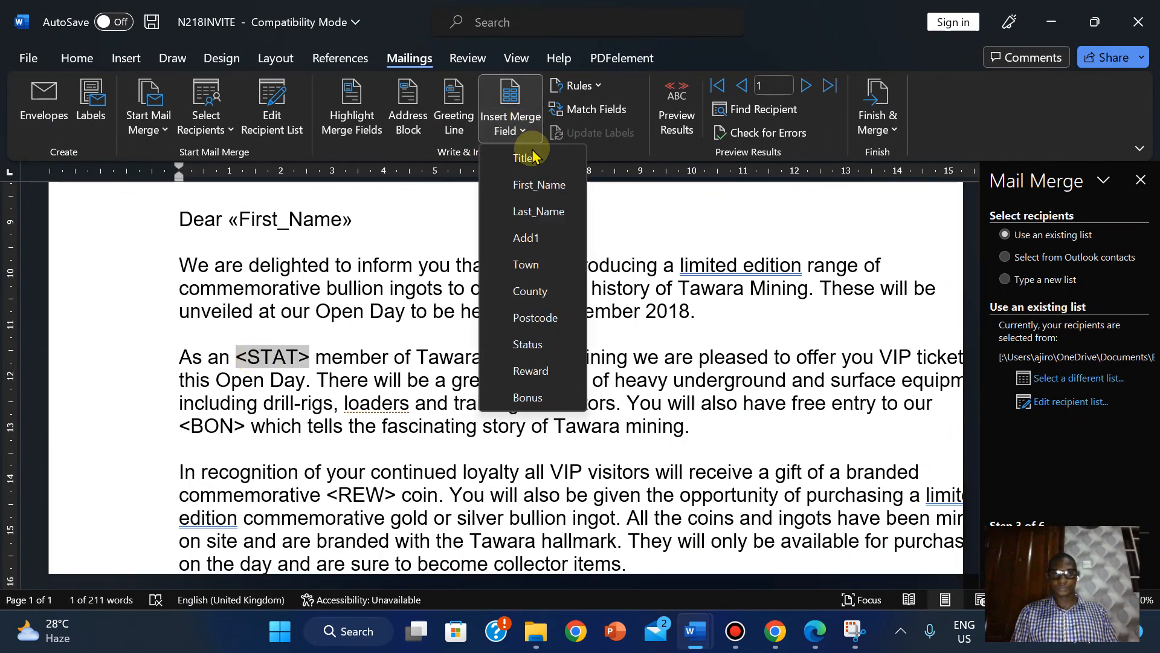
{"action": "left_click", "coordinate": [528, 345]}
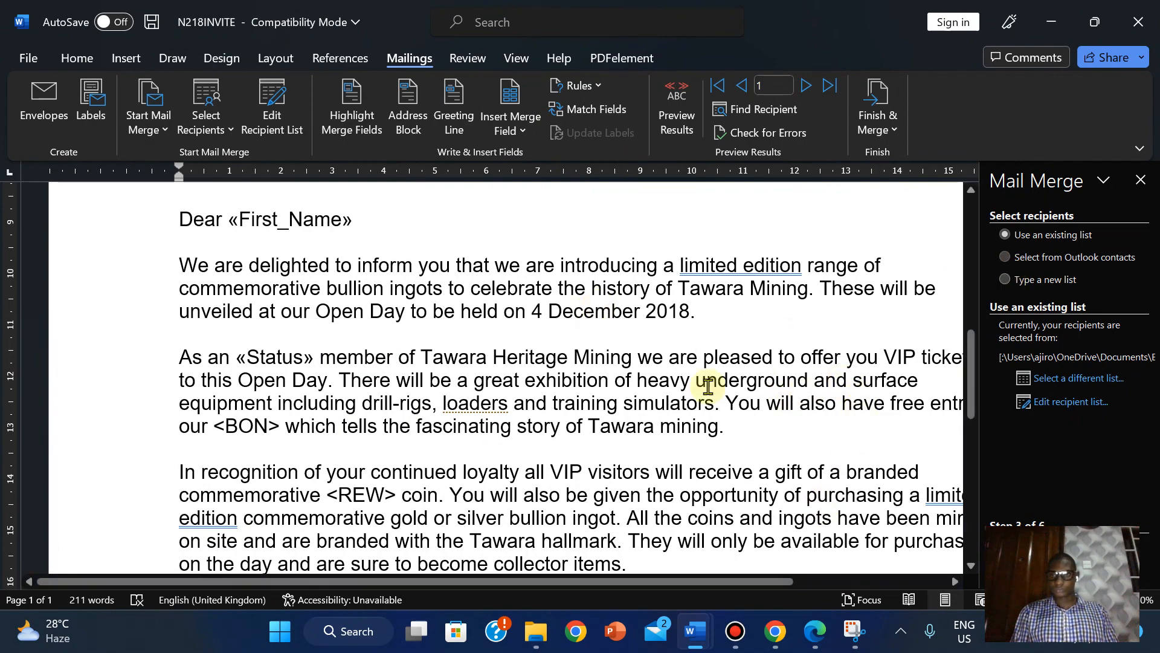
{"action": "left_click", "coordinate": [994, 599]}
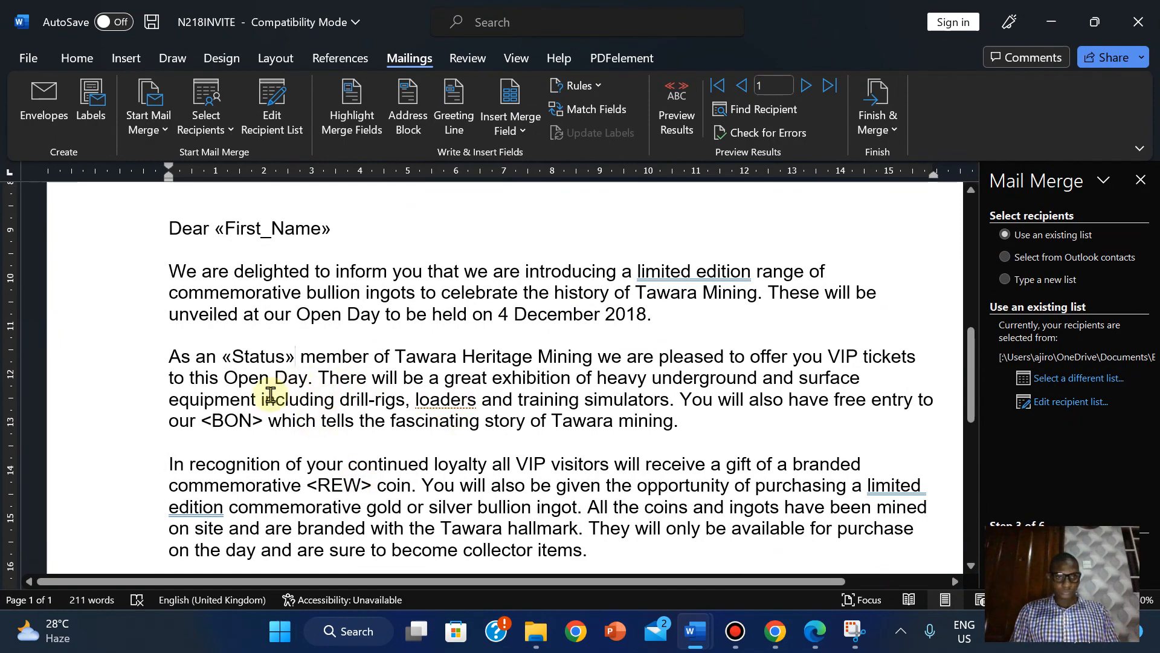
- Replace the <BON> placeholder with the Bonus merge field
{"action": "left_click", "coordinate": [809, 642]}
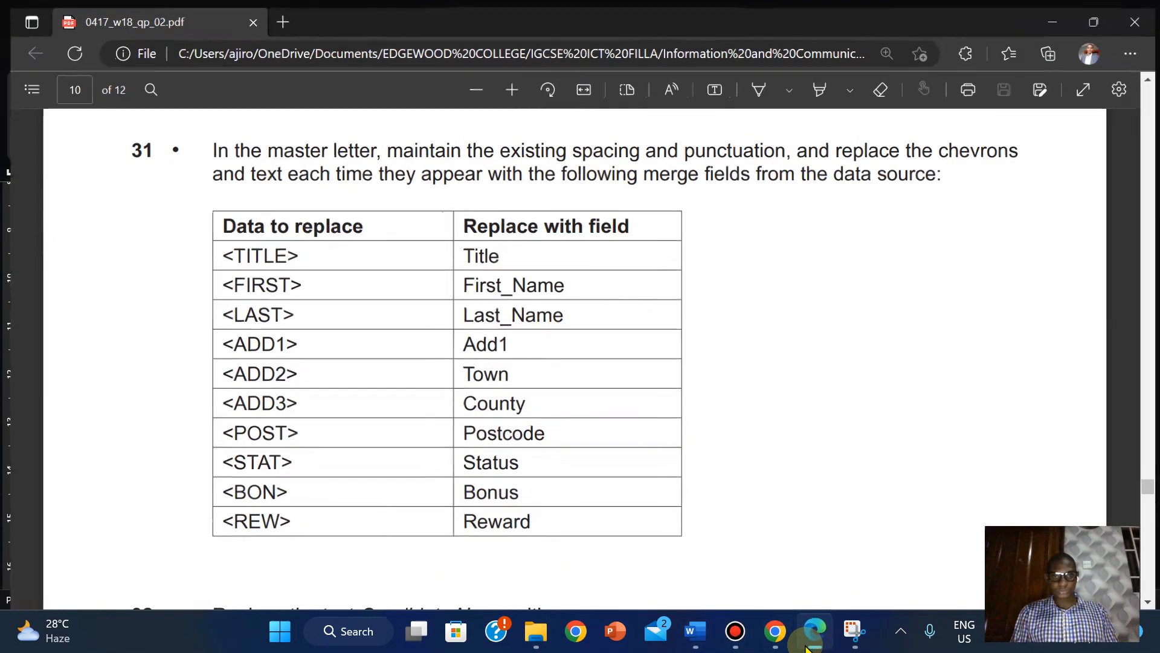
{"action": "left_click", "coordinate": [810, 642]}
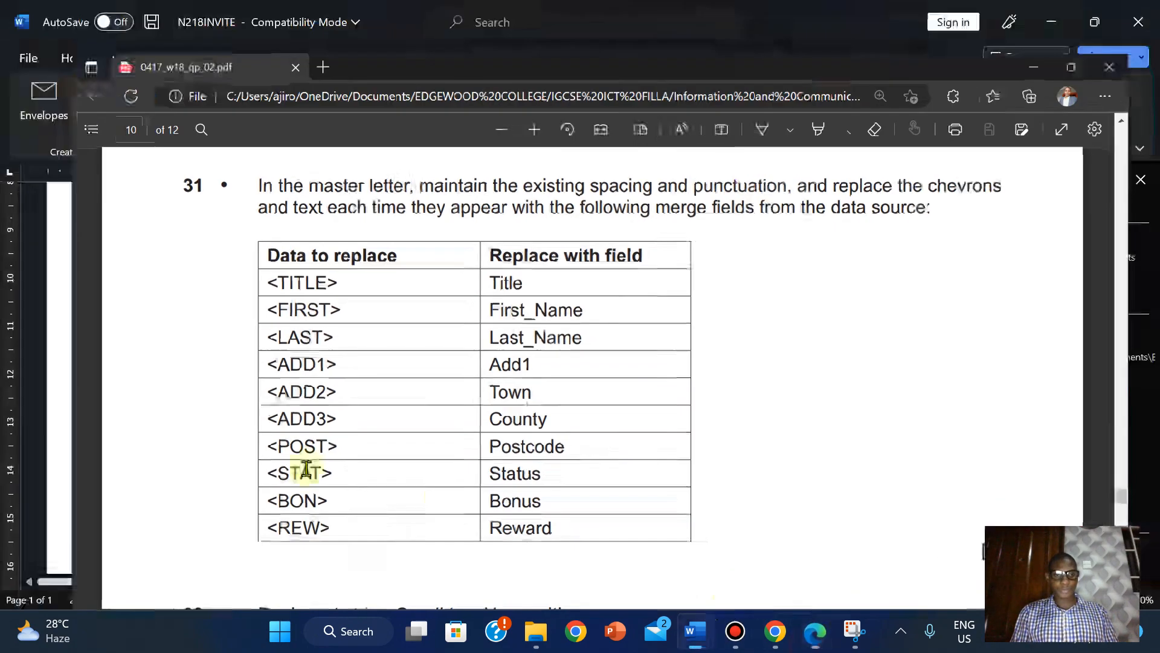
{"action": "left_click", "coordinate": [209, 422]}
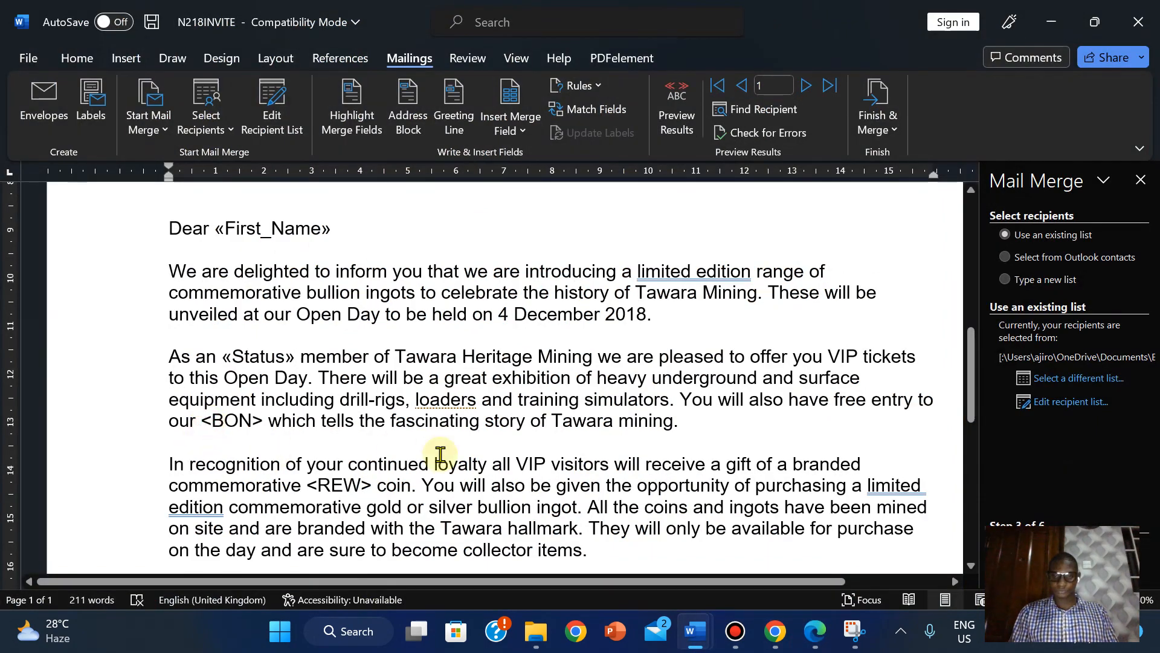
{"action": "key", "text": "shift+Right"}
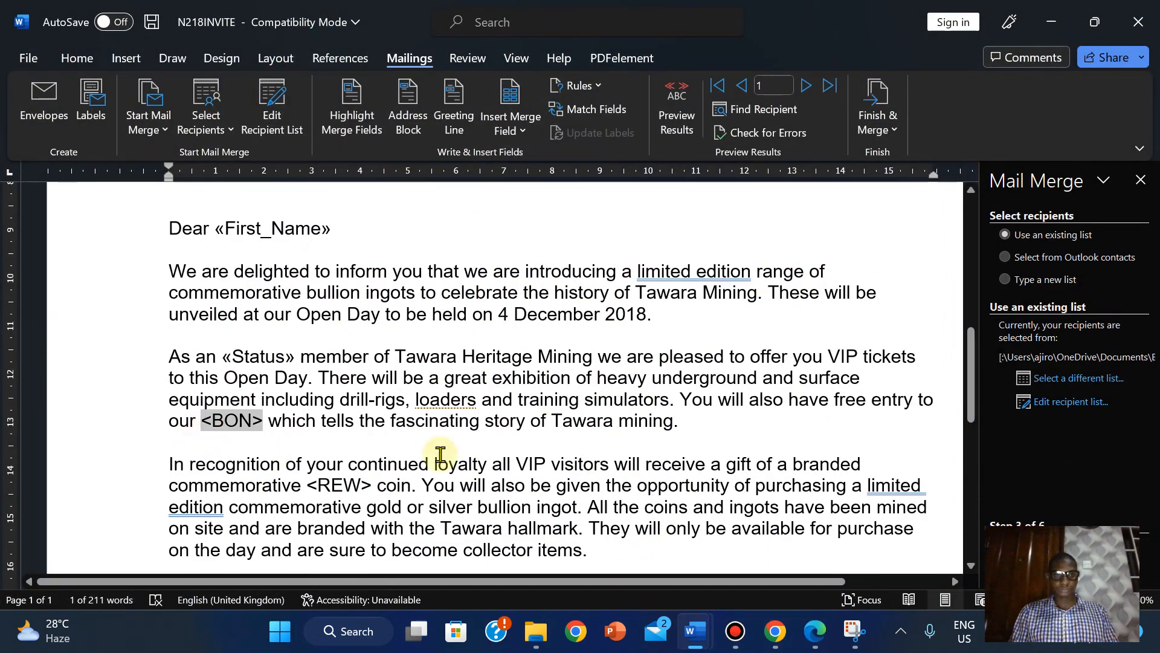
{"action": "left_click", "coordinate": [511, 124]}
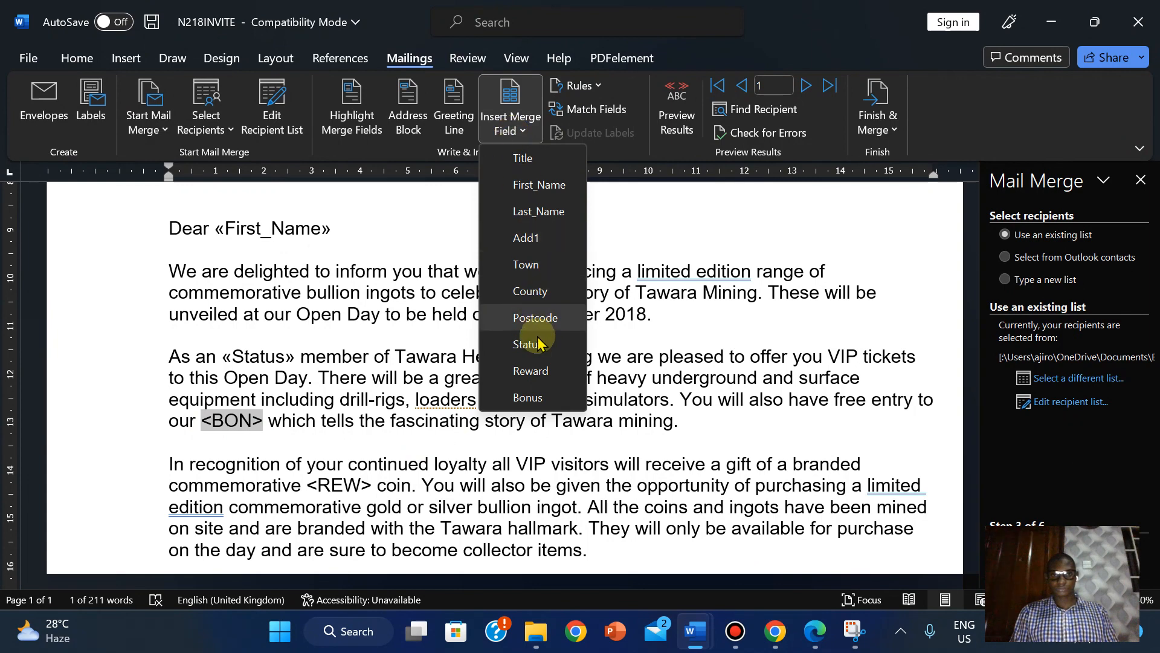
{"action": "left_click", "coordinate": [527, 398]}
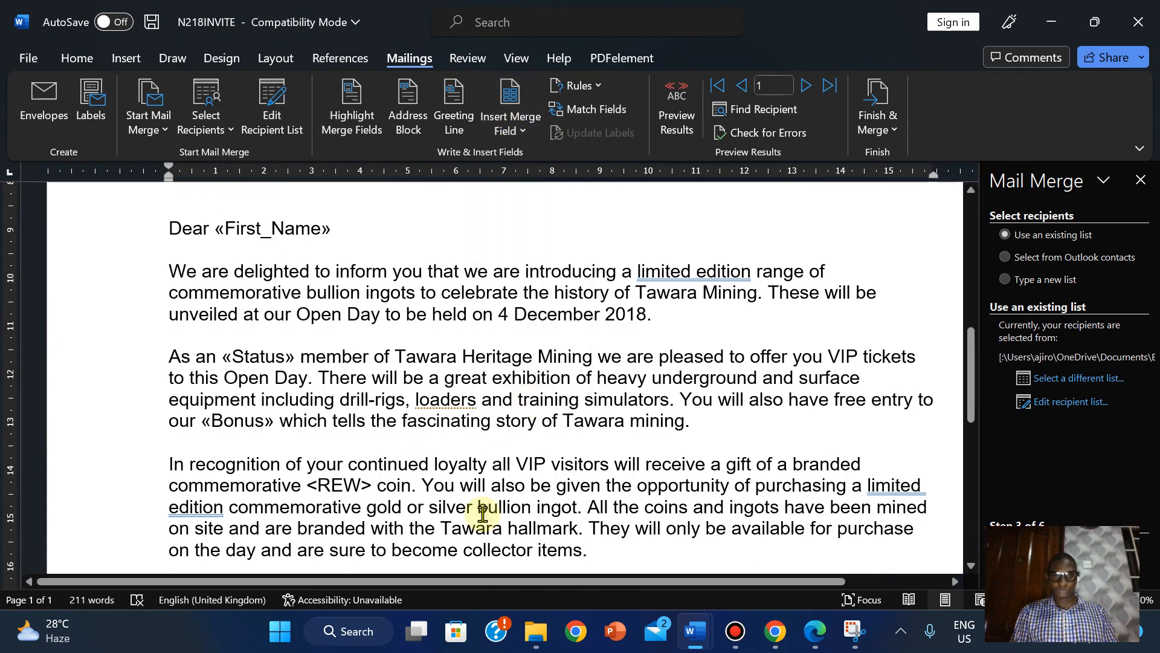
- Replace the <REW> placeholder with the Reward merge field
{"action": "left_click", "coordinate": [821, 634]}
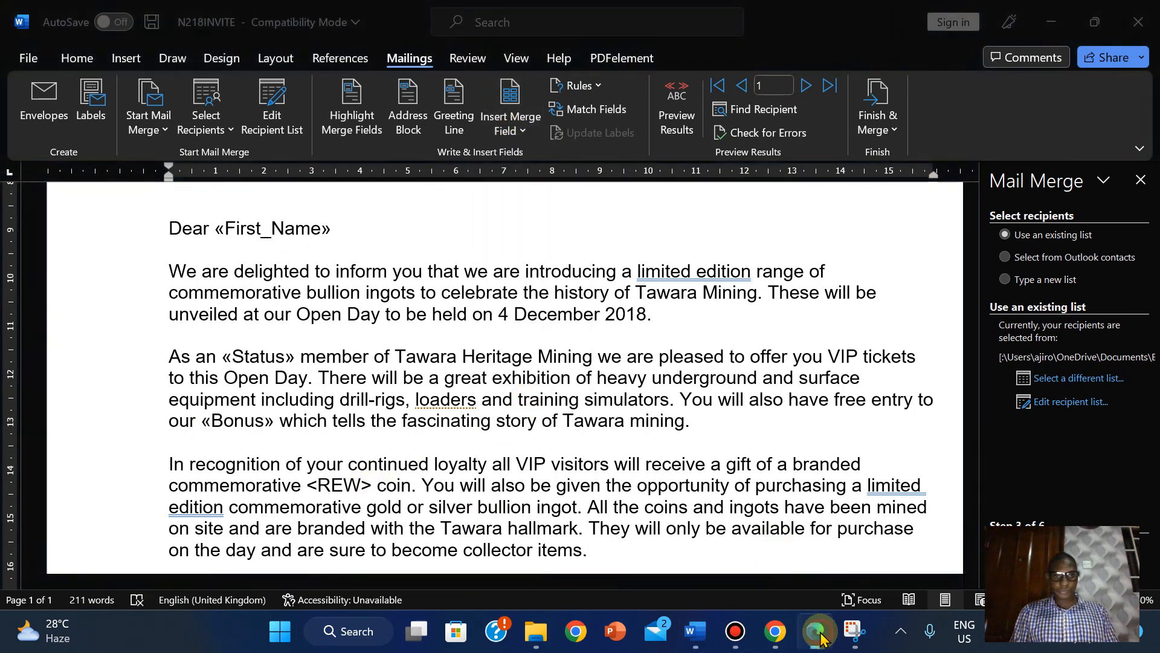
{"action": "left_click", "coordinate": [821, 634]}
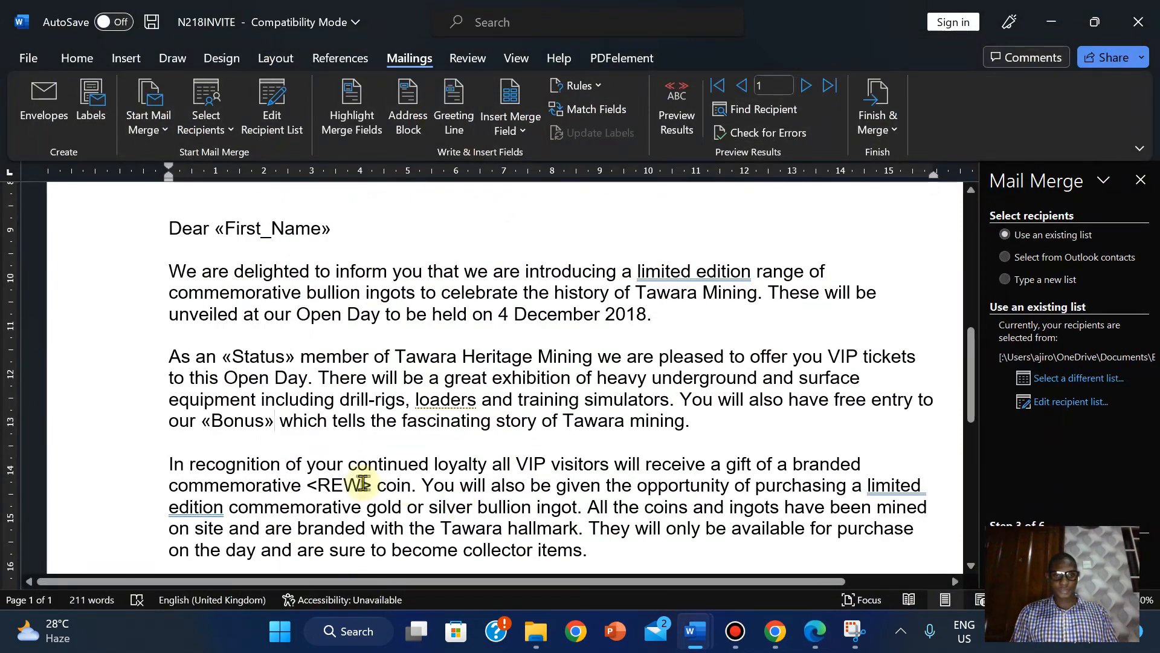
{"action": "left_click", "coordinate": [316, 486]}
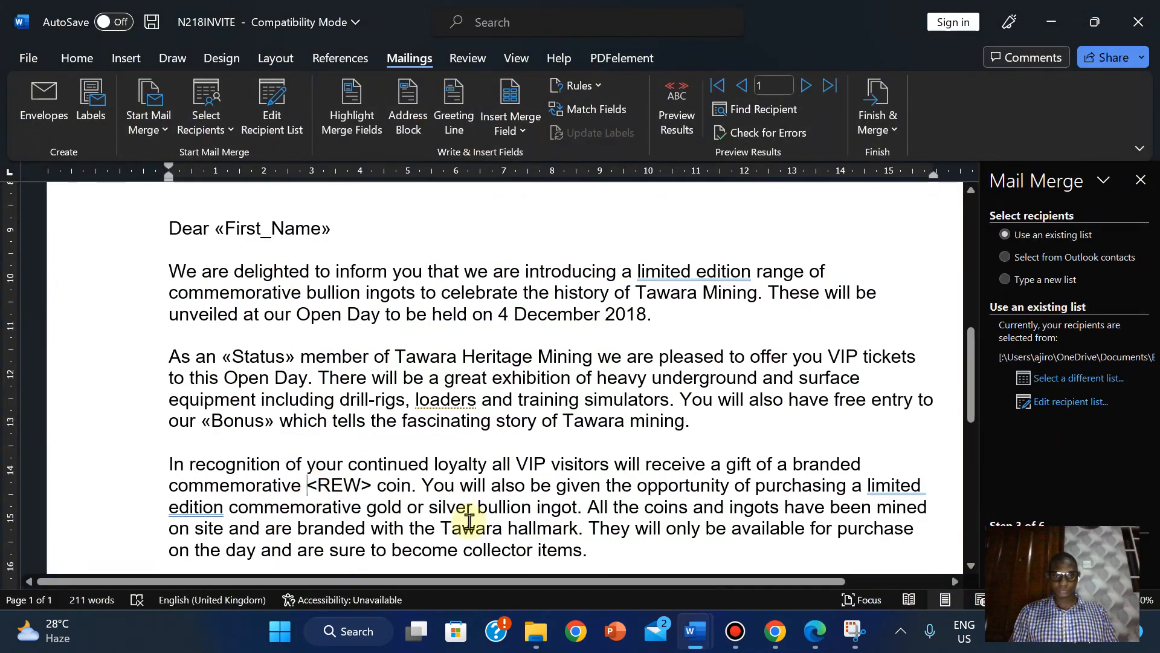
{"action": "key", "text": "shift+Right"}
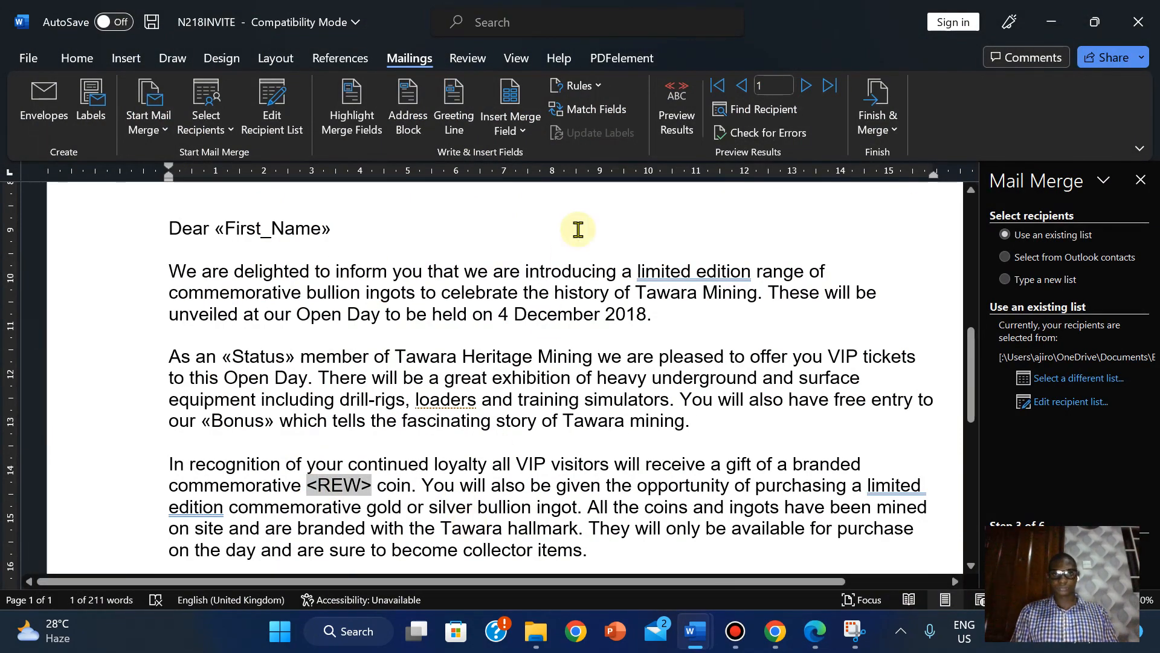
{"action": "left_click", "coordinate": [527, 134]}
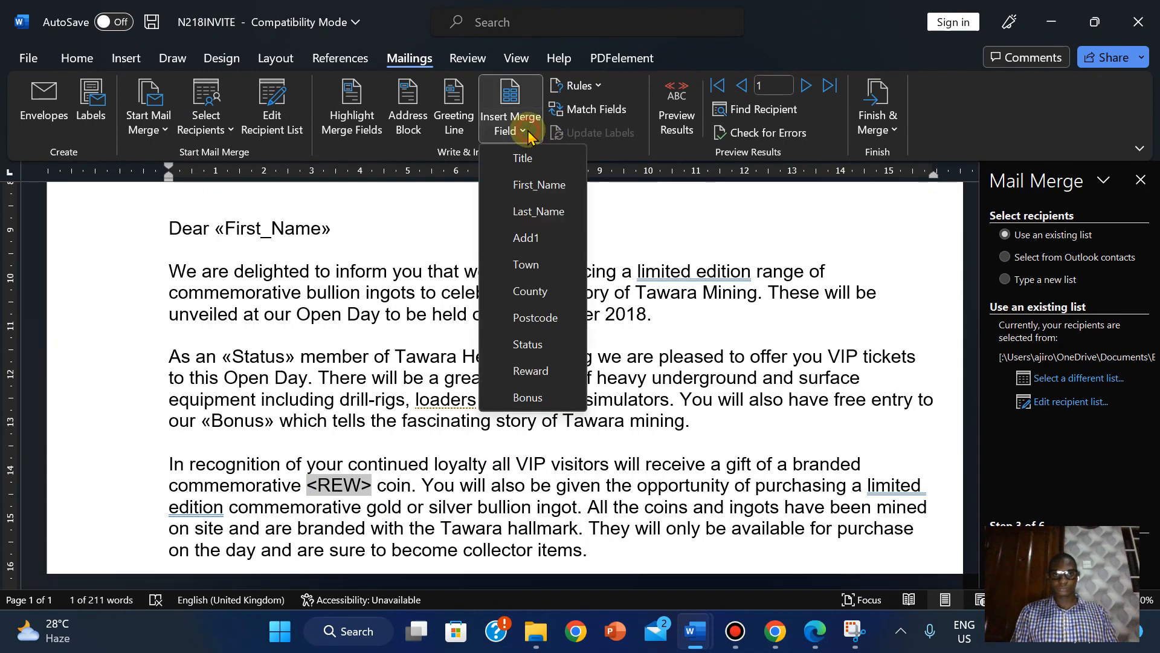
{"action": "left_click", "coordinate": [524, 372]}
- Scroll through the letter and compare its fields against the exam paper's merge field table
{"action": "mouse_move", "coordinate": [974, 357]}
{"action": "left_mouse_down"}
{"action": "mouse_move", "coordinate": [979, 440]}
{"action": "mouse_move", "coordinate": [979, 347]}
{"action": "left_mouse_up"}
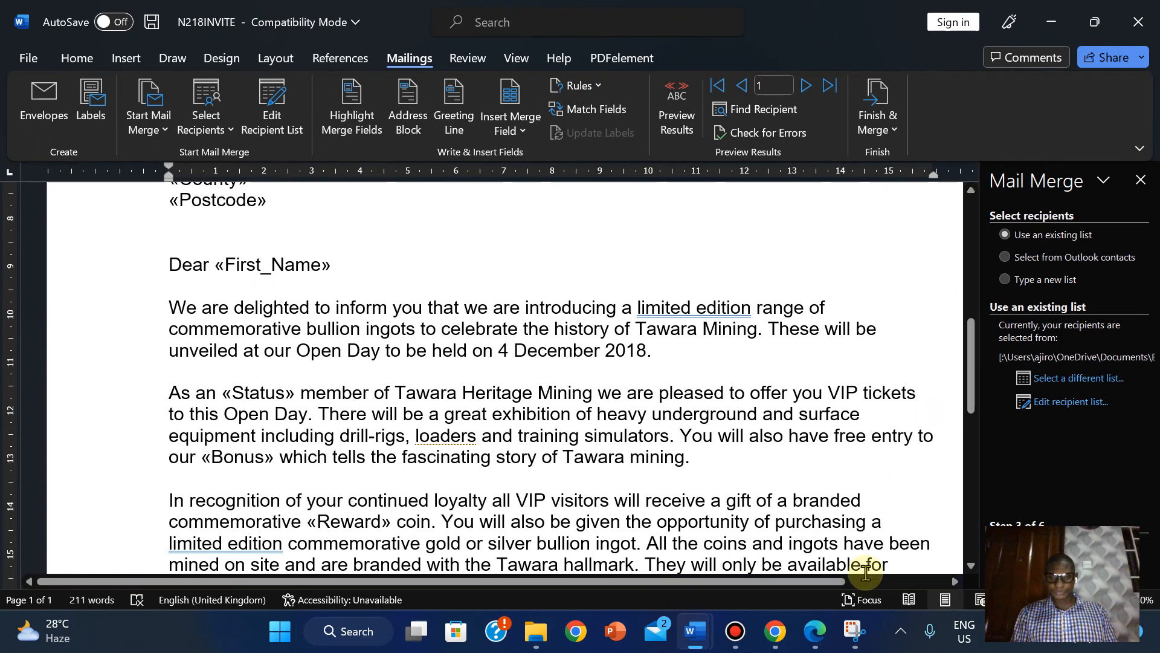
{"action": "left_click", "coordinate": [816, 634]}
{"action": "left_click", "coordinate": [815, 634]}
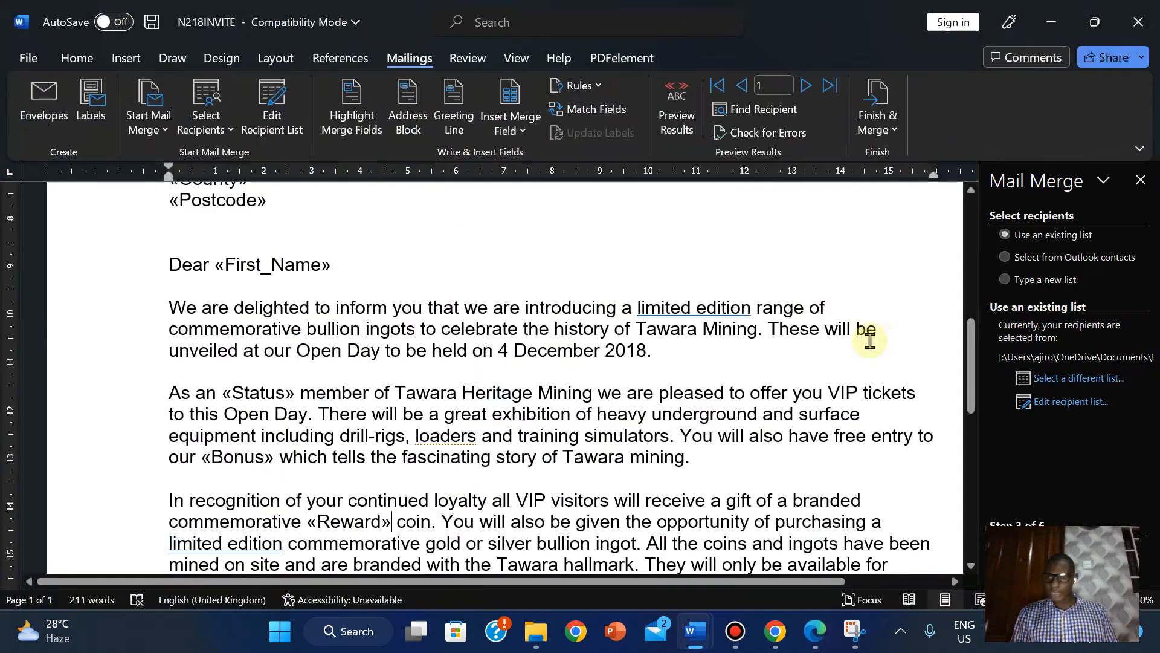
{"action": "left_click_drag", "start_coordinate": [970, 365], "coordinate": [978, 414]}
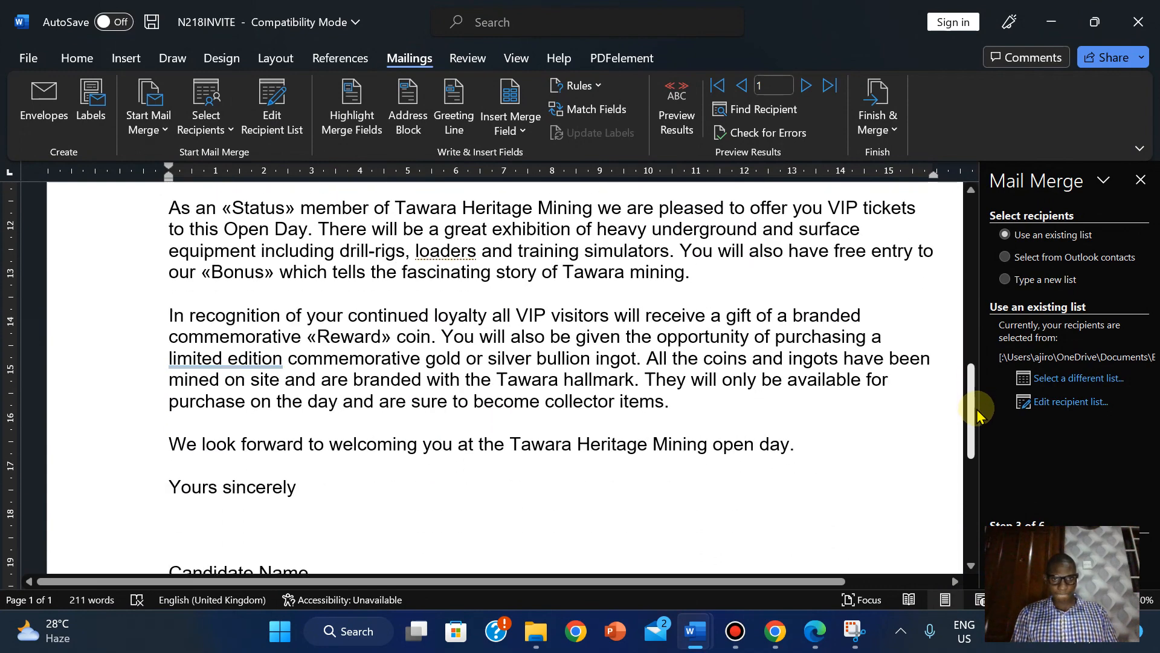
{"action": "left_click_drag", "start_coordinate": [978, 414], "coordinate": [949, 363]}
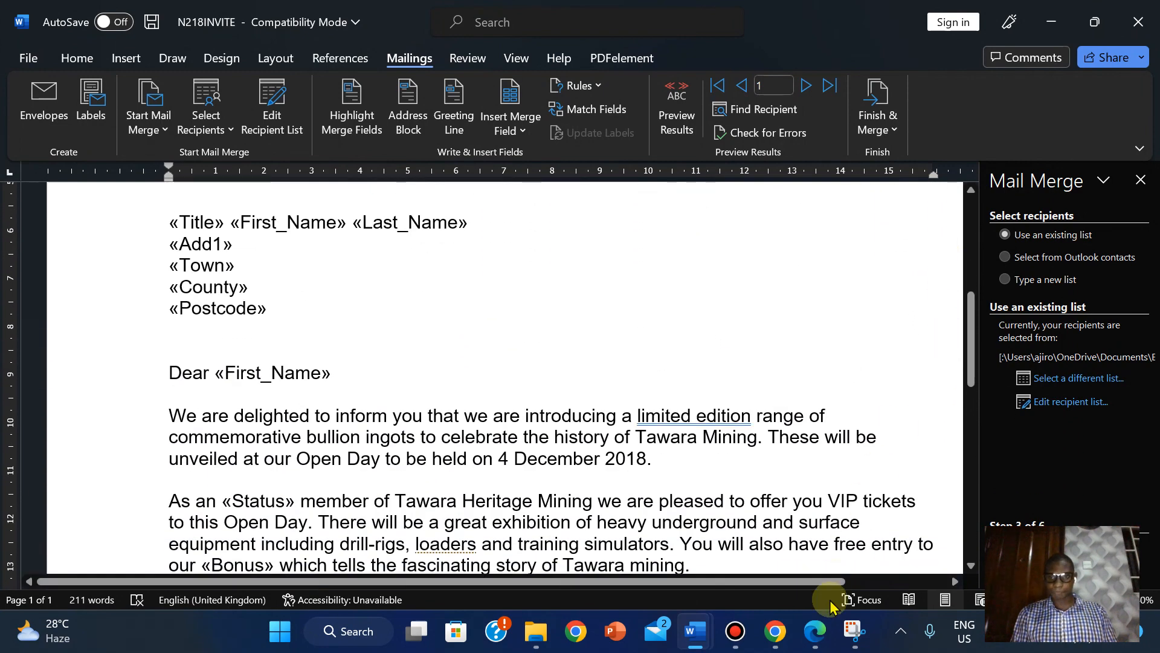
{"action": "left_click", "coordinate": [815, 630]}
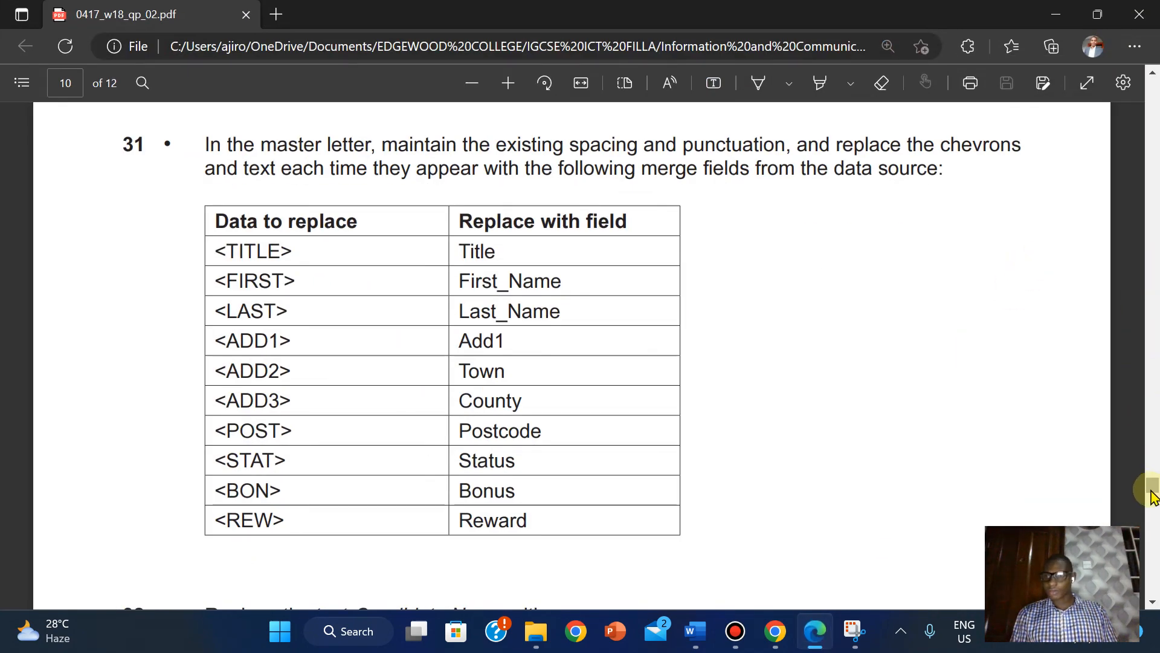
- Scroll the exam paper past the merge field table to question 32
{"action": "left_click_drag", "start_coordinate": [1153, 487], "coordinate": [1153, 492]}
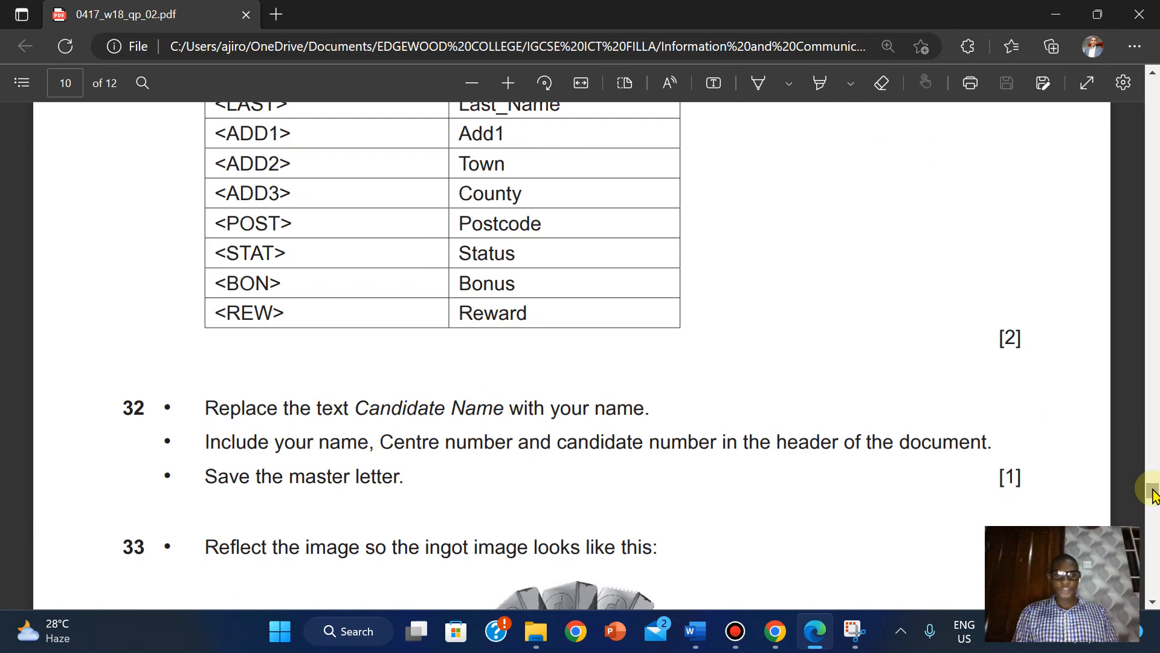
- Overwrite 'Candidate Name' in the letter's signature with the candidate's own name
{"action": "mouse_move", "coordinate": [814, 628]}
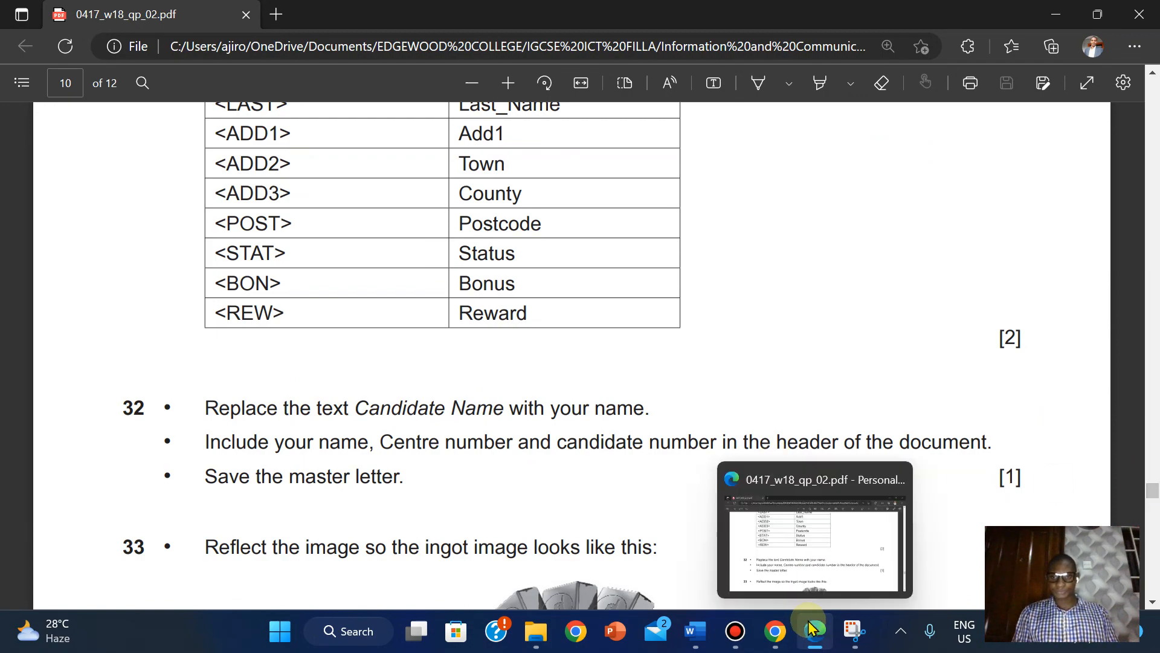
{"action": "left_click", "coordinate": [695, 631]}
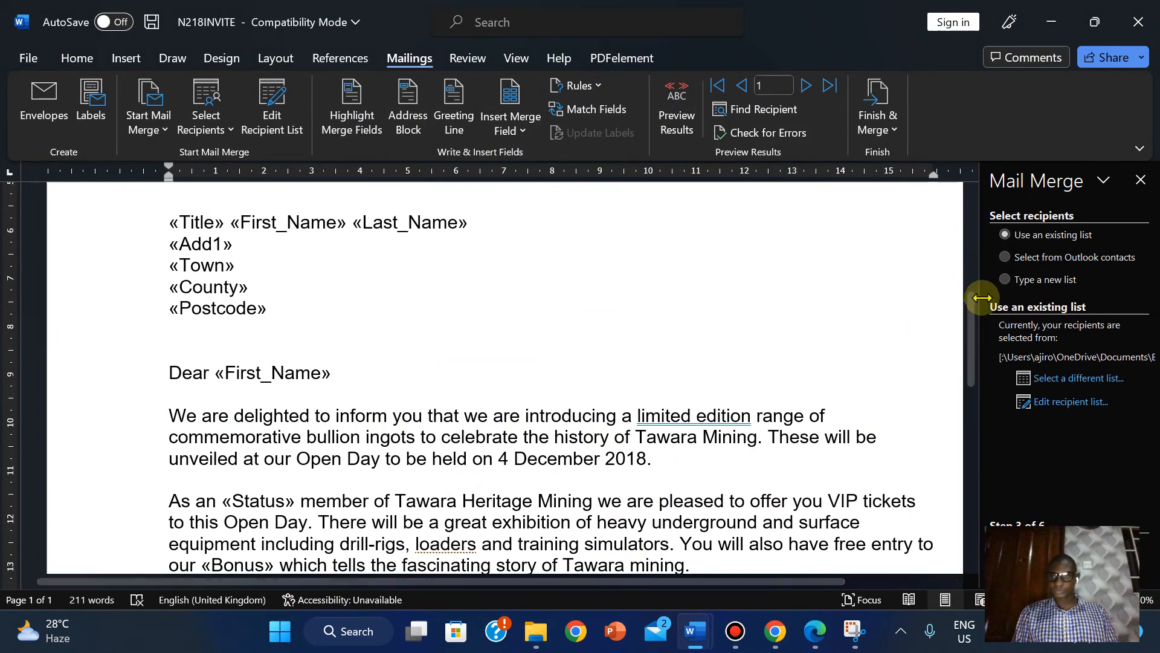
{"action": "scroll", "coordinate": [982, 302], "scroll_direction": "down", "scroll_amount": 7}
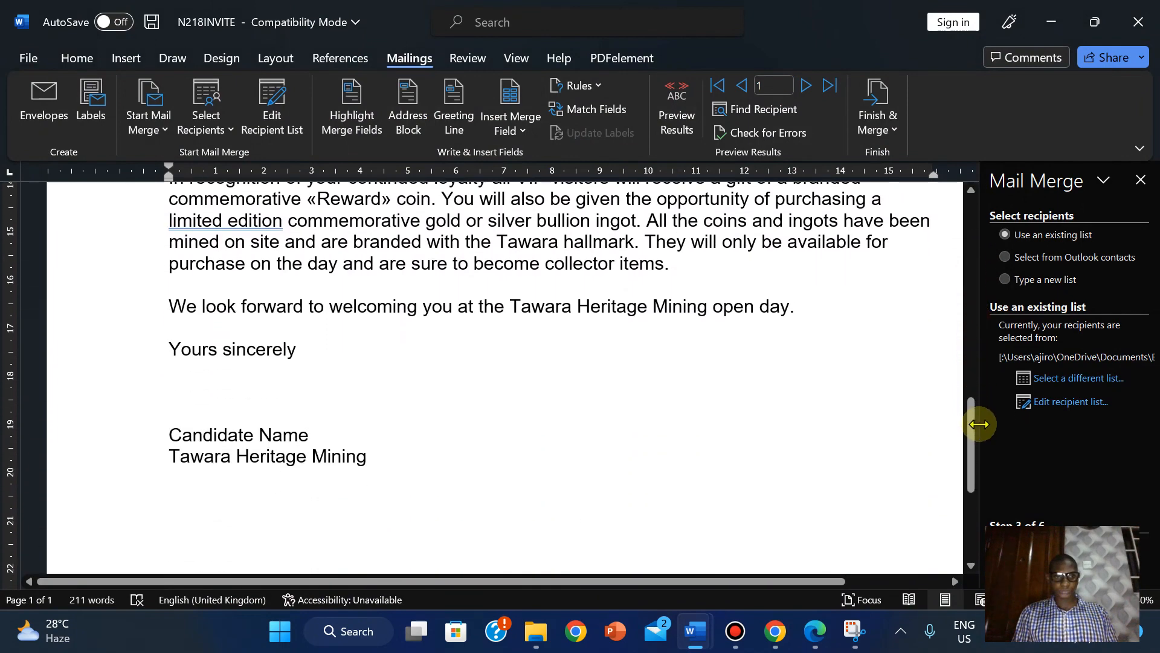
{"action": "left_click", "coordinate": [169, 436]}
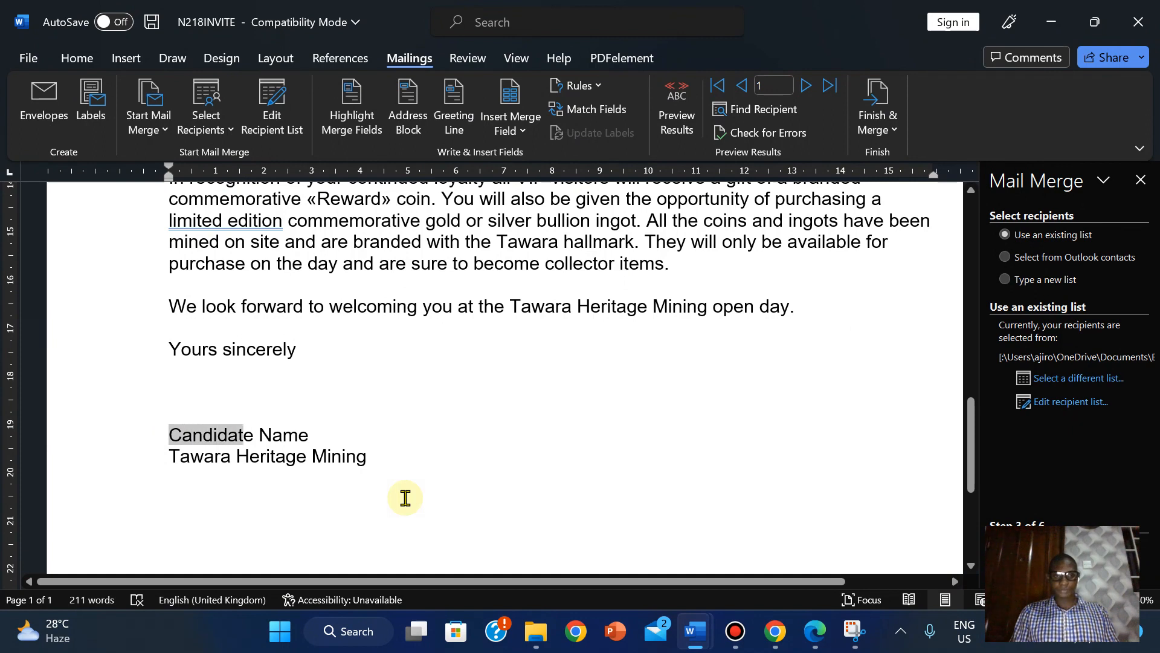
{"action": "key", "text": "shift+Right"}
{"action": "key", "text": "shift+Right"}
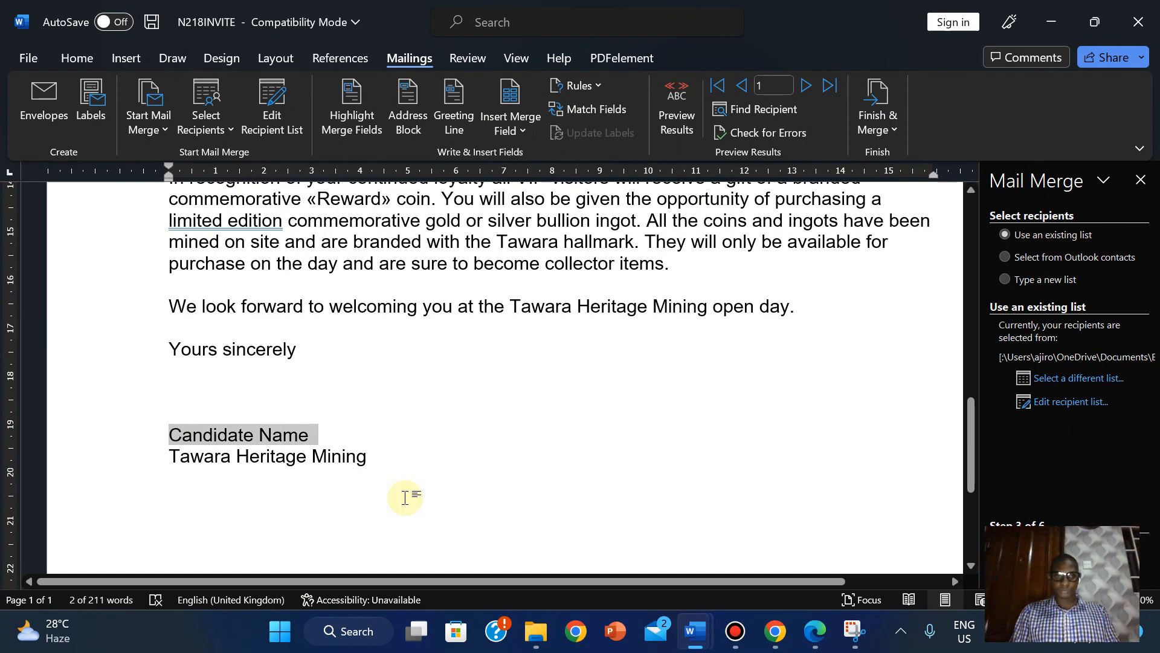
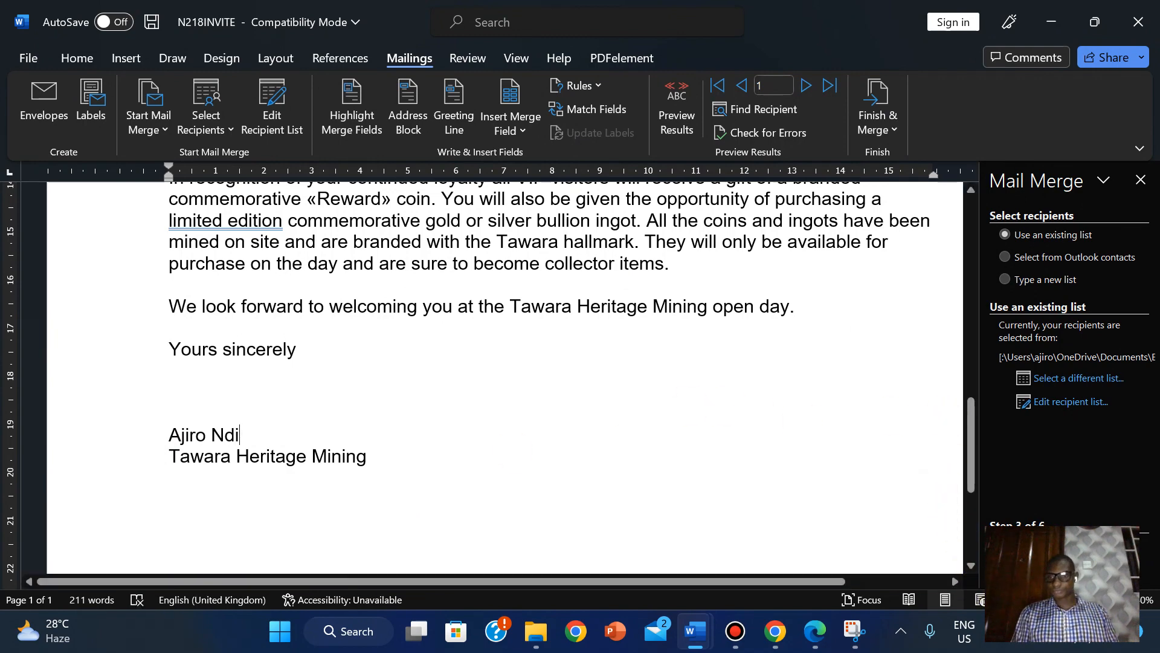
{"action": "scroll", "coordinate": [504, 378], "scroll_direction": "down", "scroll_amount": 1}
{"action": "scroll", "coordinate": [505, 378], "scroll_direction": "down", "scroll_amount": 1}
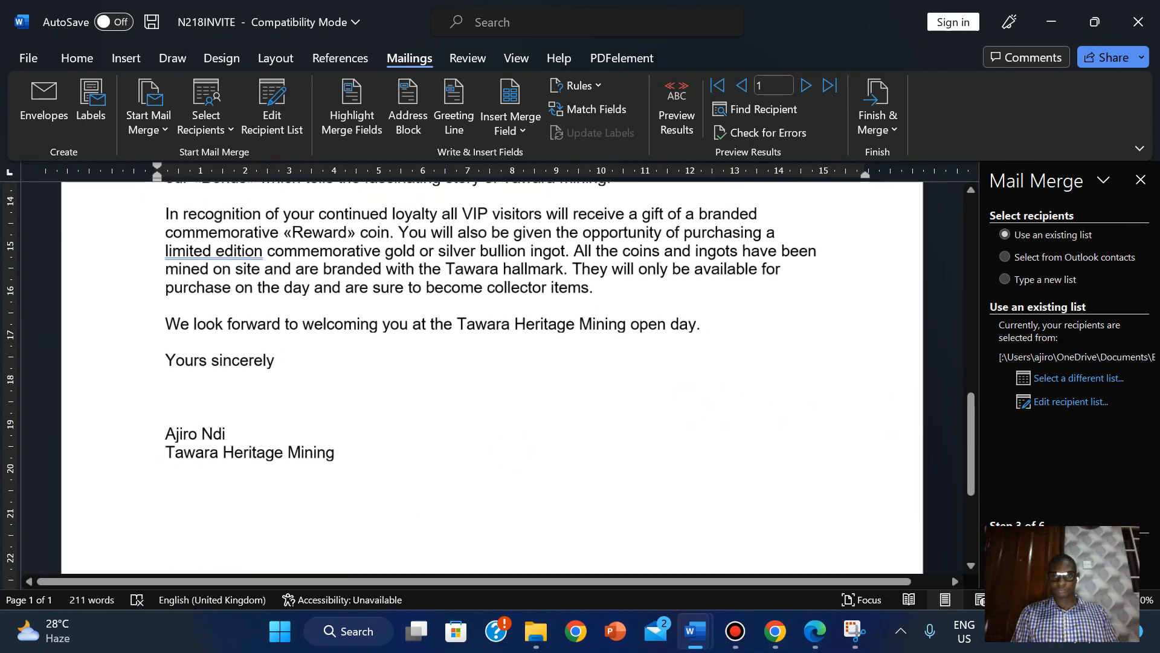
{"action": "key", "text": "ctrl+End"}
{"action": "left_click", "coordinate": [827, 633]}
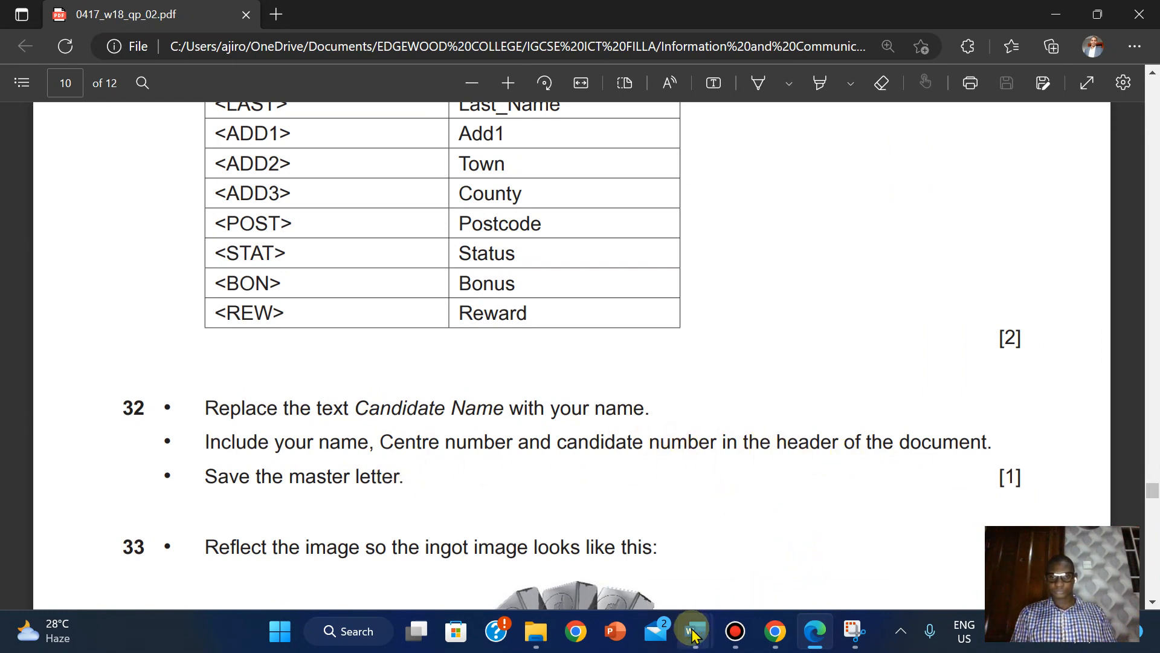
- Add a blank three-column header to the N218INVITE letter
{"action": "mouse_move", "coordinate": [696, 631]}
{"action": "left_click", "coordinate": [739, 581]}
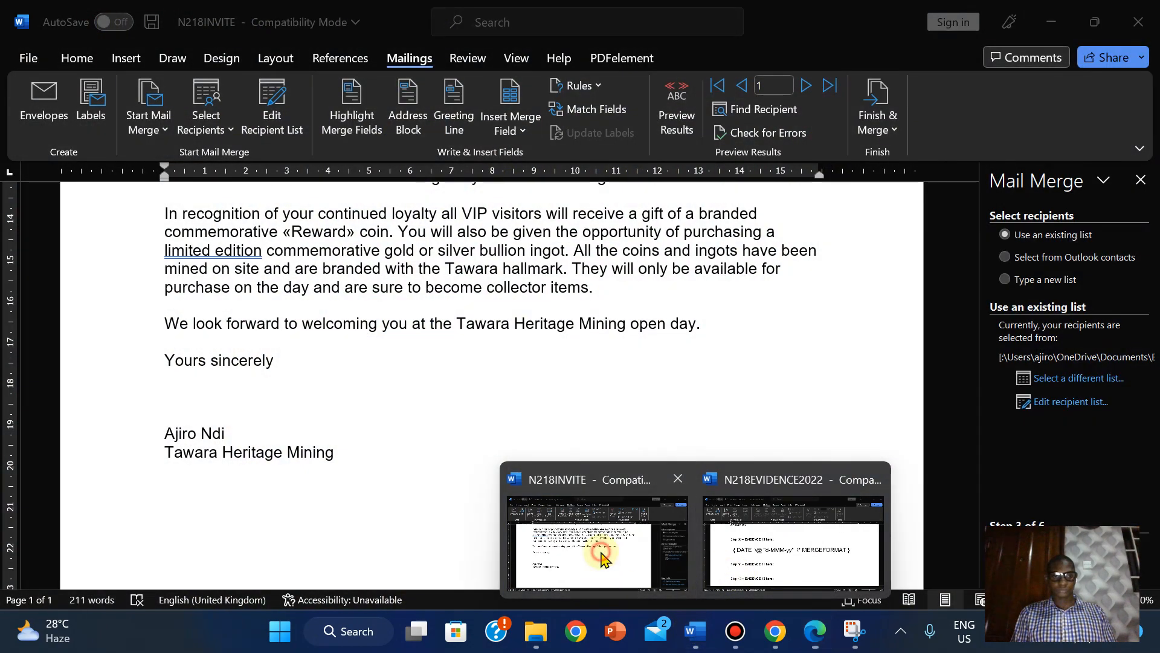
{"action": "left_click", "coordinate": [600, 550]}
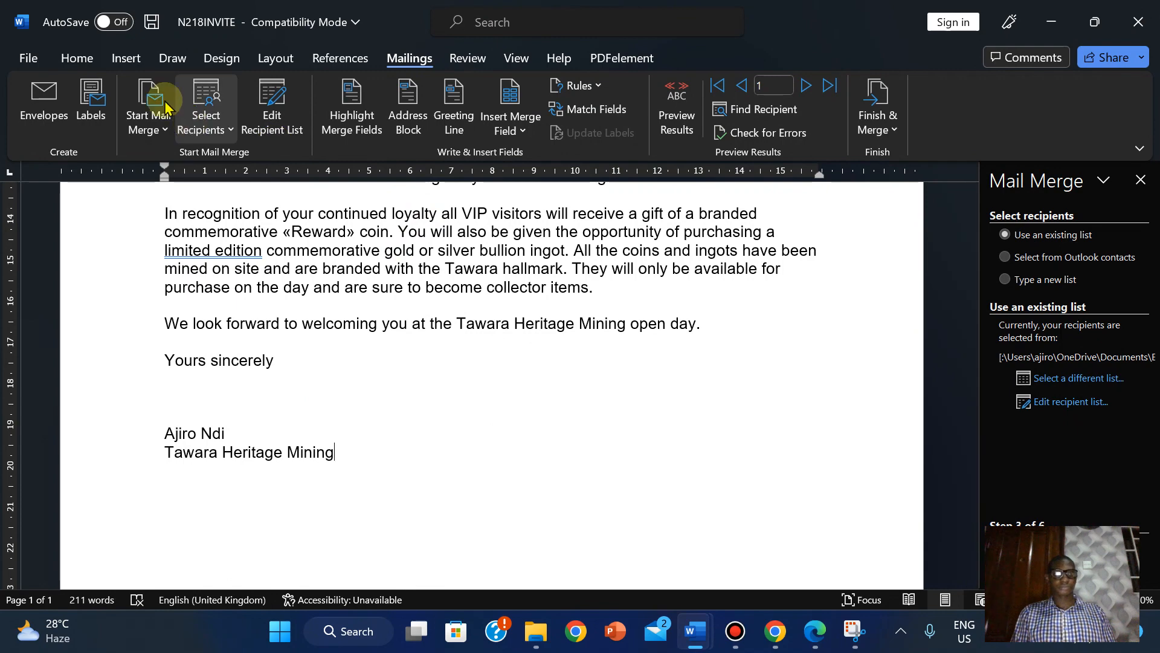
{"action": "left_click", "coordinate": [126, 58]}
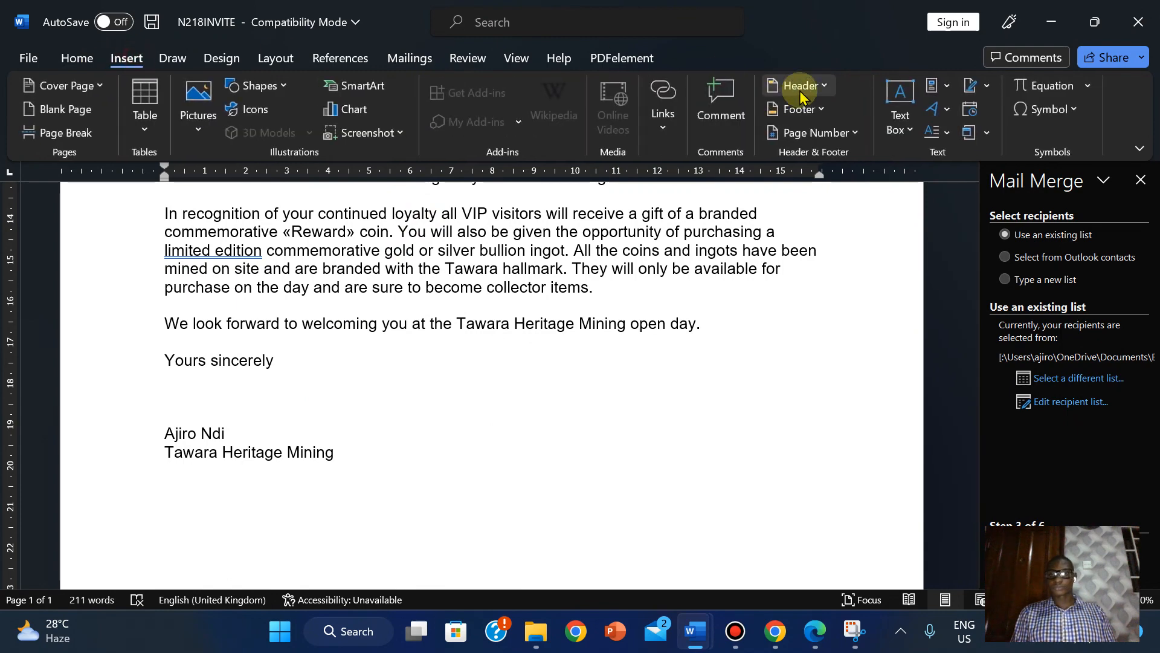
{"action": "left_click", "coordinate": [782, 91]}
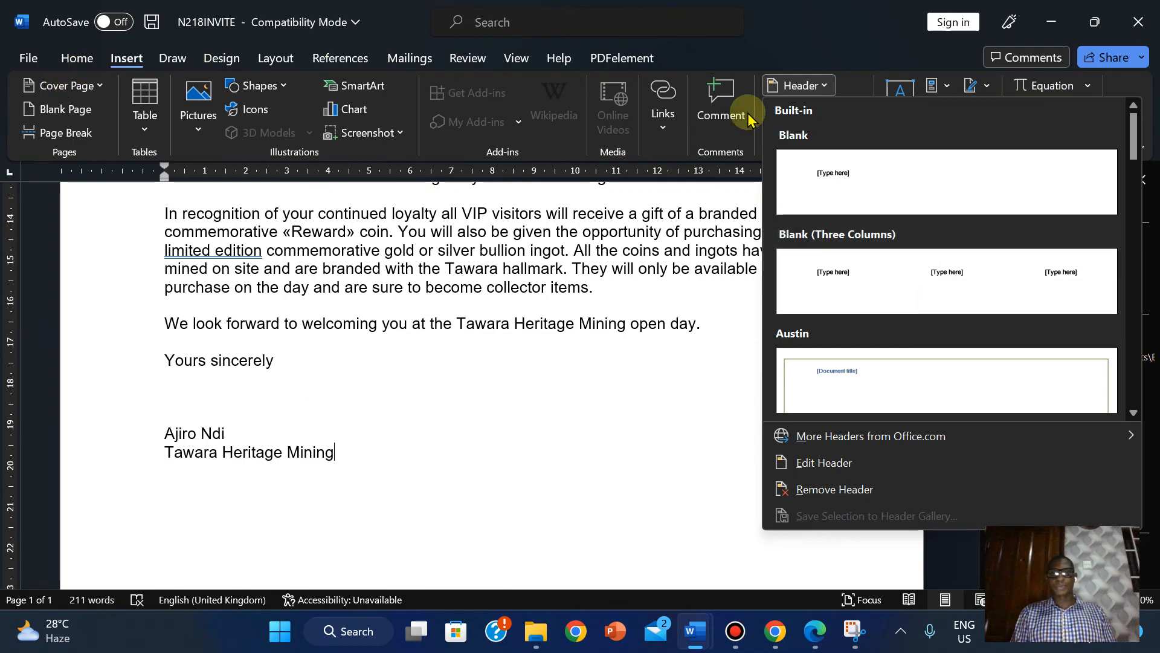
{"action": "left_click", "coordinate": [833, 287]}
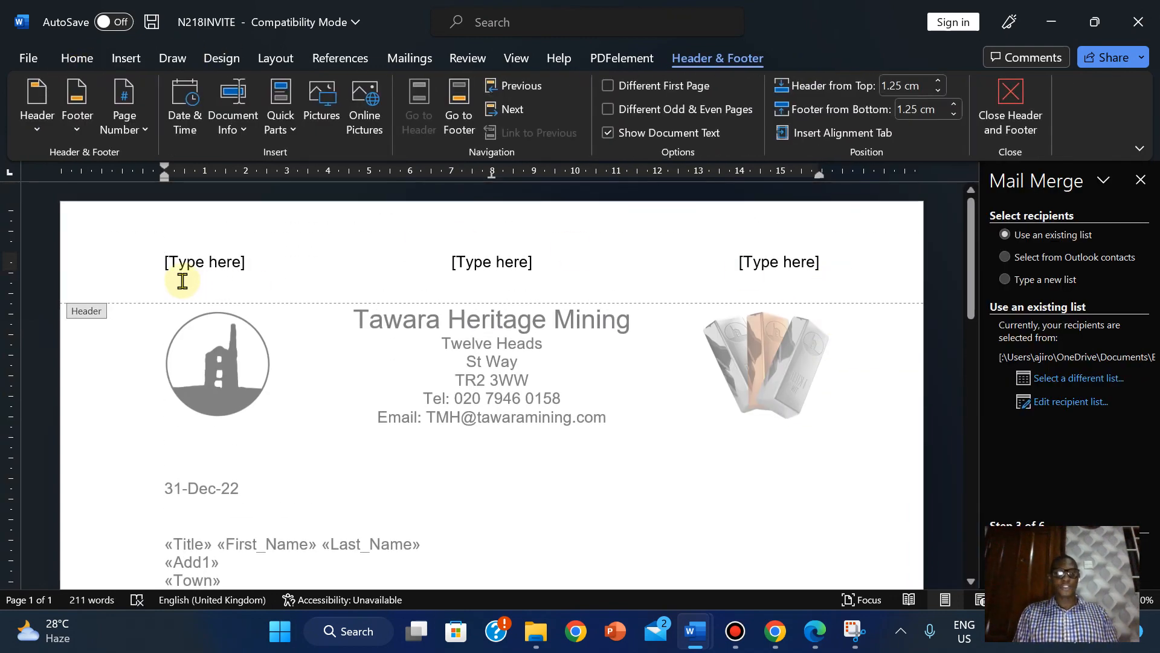
- Fill the header with candidate name, centre number and candidate number, then close the header
{"action": "left_click", "coordinate": [189, 266]}
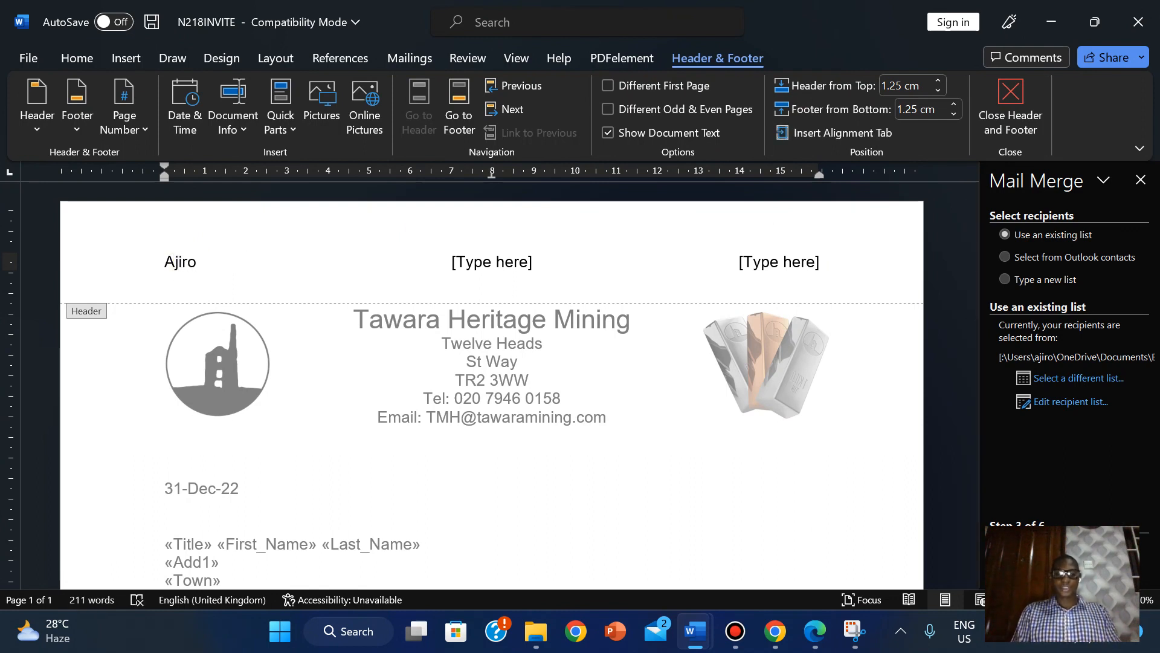
{"action": "left_click", "coordinate": [483, 261]}
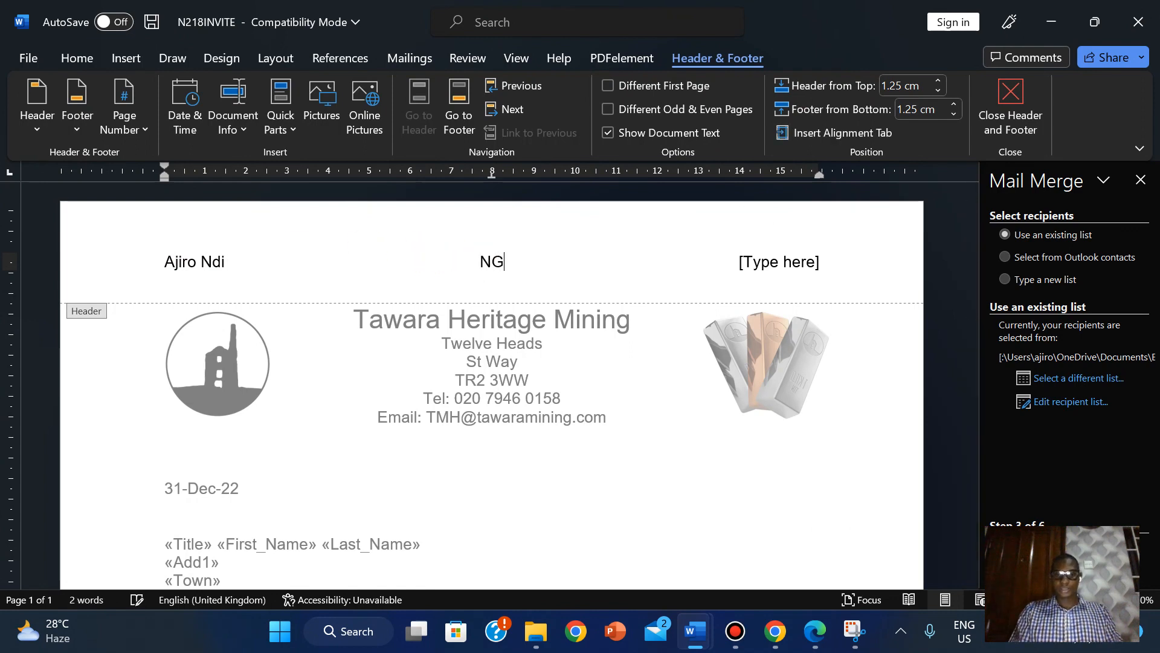
{"action": "left_click", "coordinate": [784, 265]}
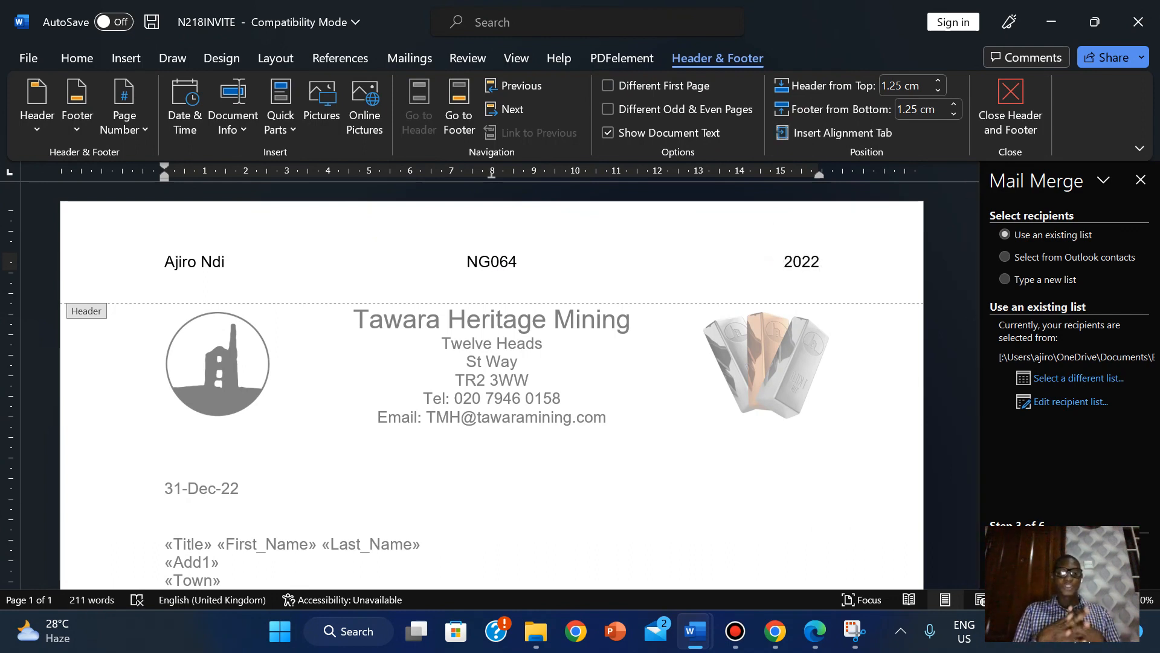
{"action": "left_click", "coordinate": [469, 258]}
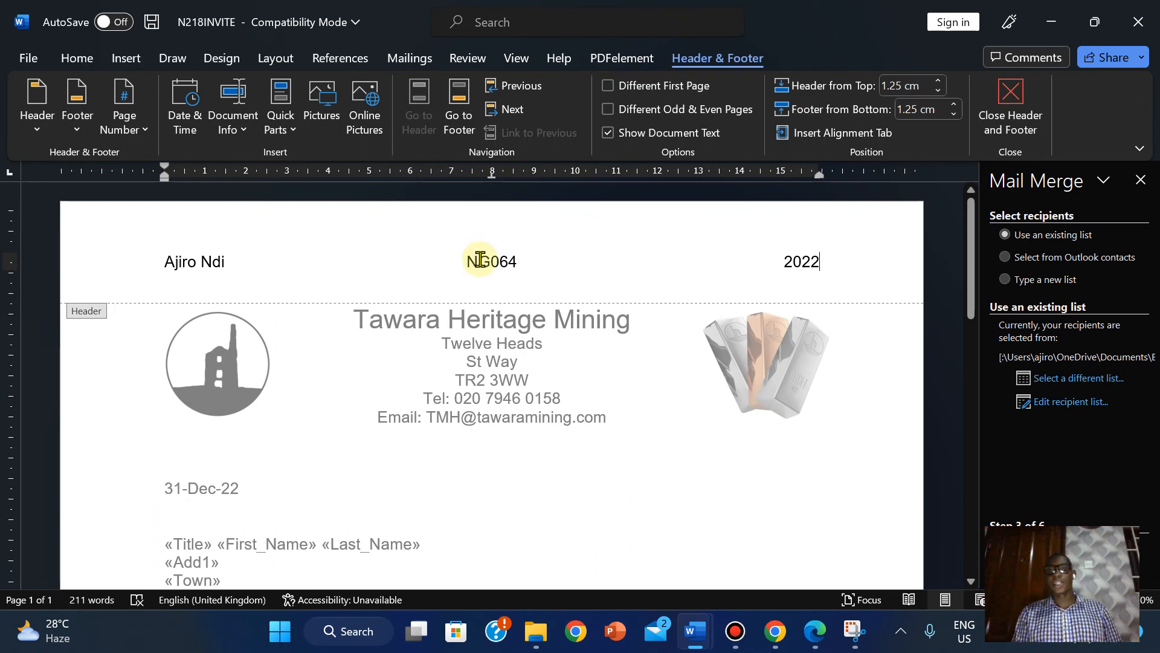
{"action": "left_click", "coordinate": [480, 259]}
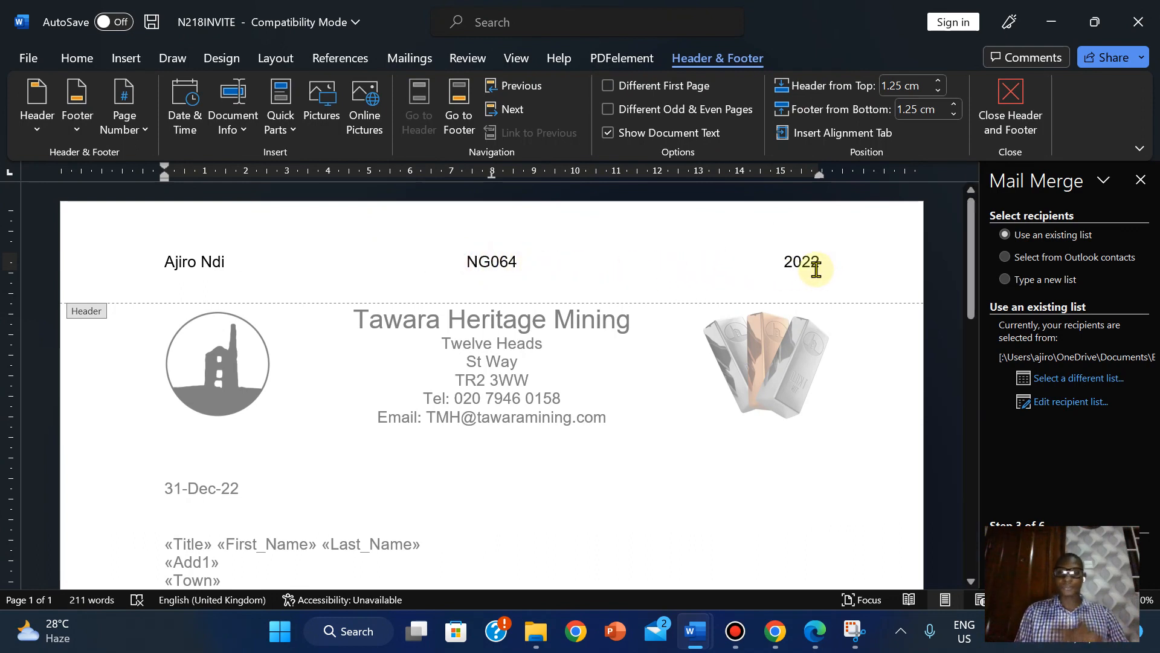
{"action": "left_click", "coordinate": [1008, 105]}
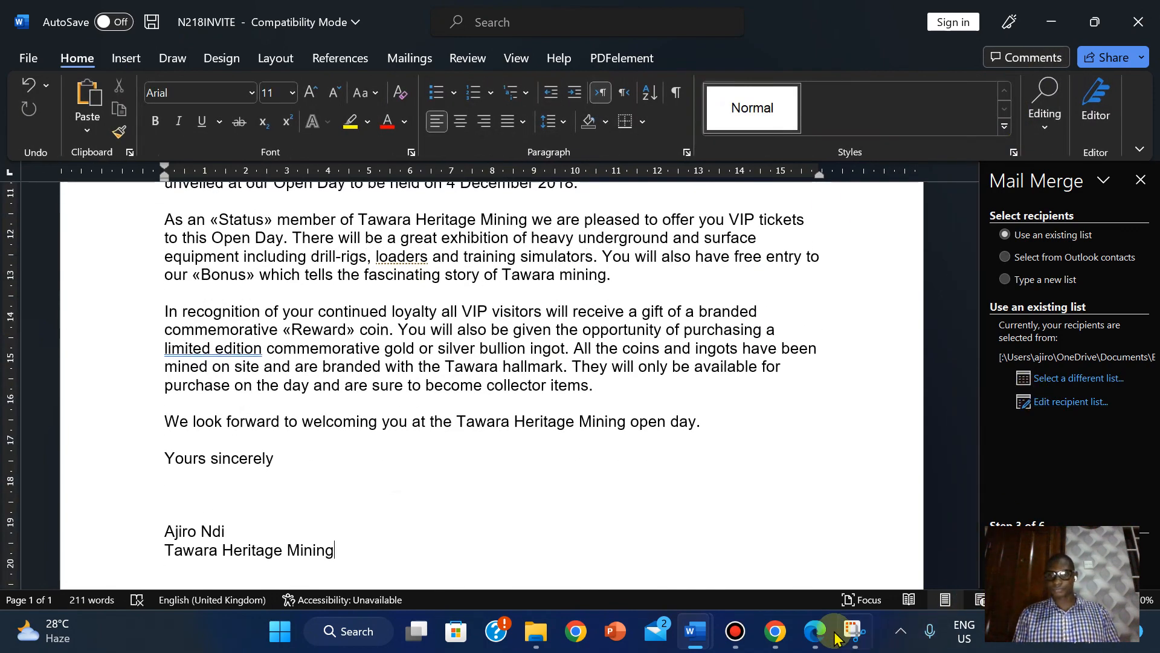
- Save the N218INVITE letter as a Word Document (*.docx) instead of Rich Text Format
{"action": "left_click", "coordinate": [815, 631]}
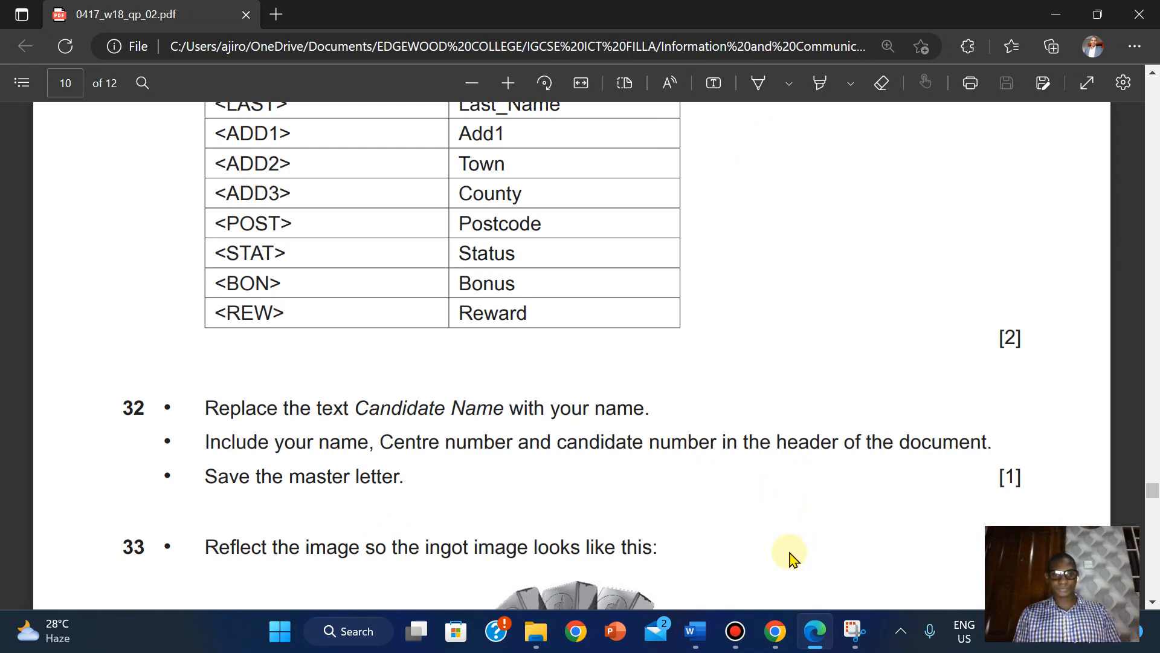
{"action": "mouse_move", "coordinate": [704, 628]}
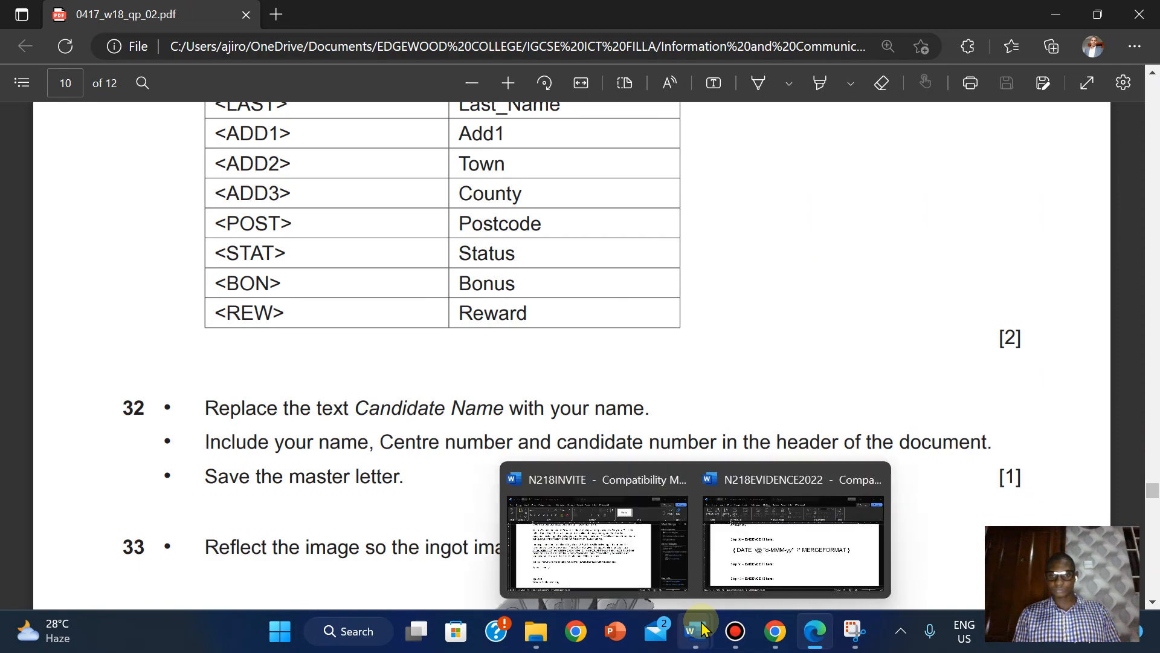
{"action": "left_click", "coordinate": [591, 484]}
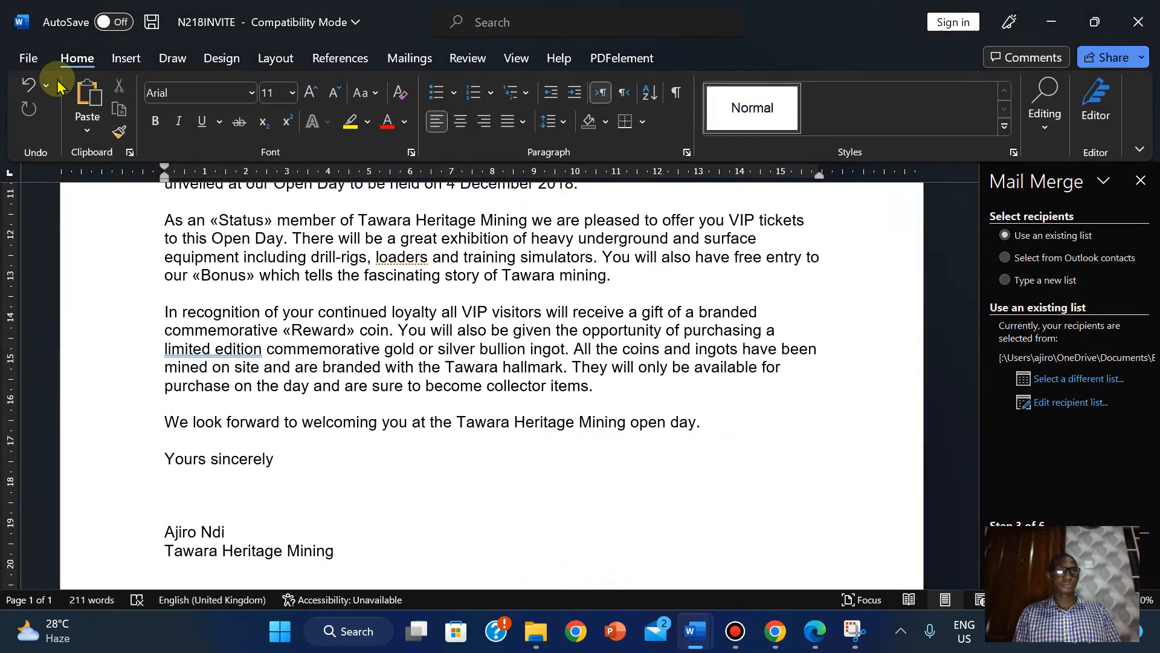
{"action": "left_click", "coordinate": [23, 60]}
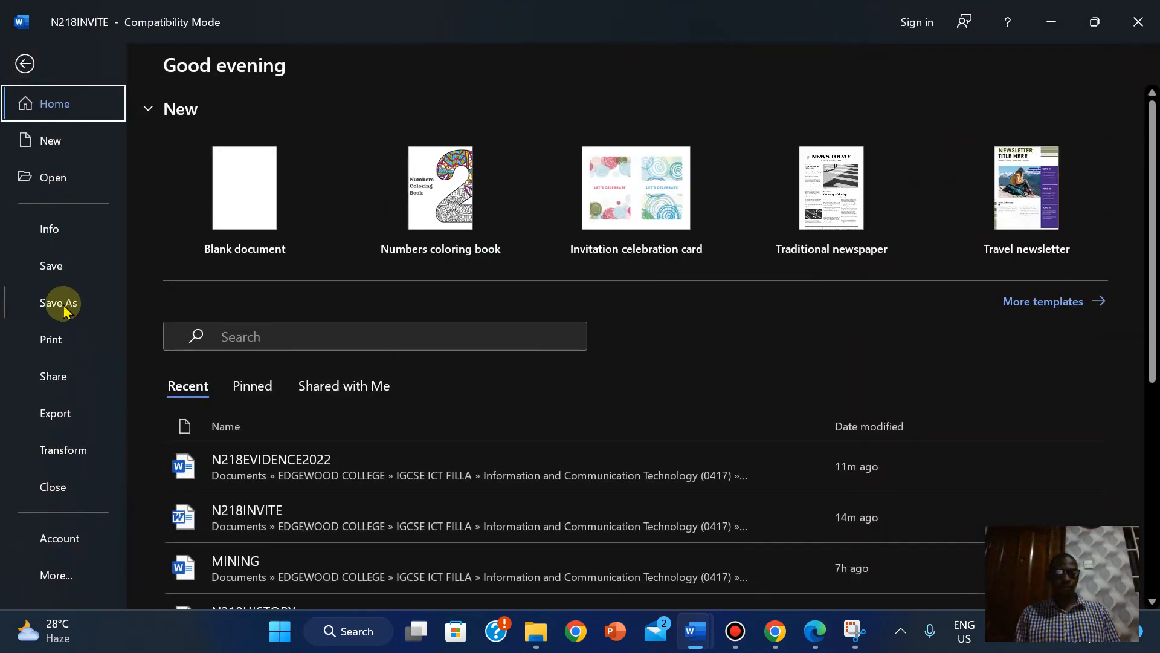
{"action": "left_click", "coordinate": [60, 302]}
{"action": "left_click", "coordinate": [589, 160]}
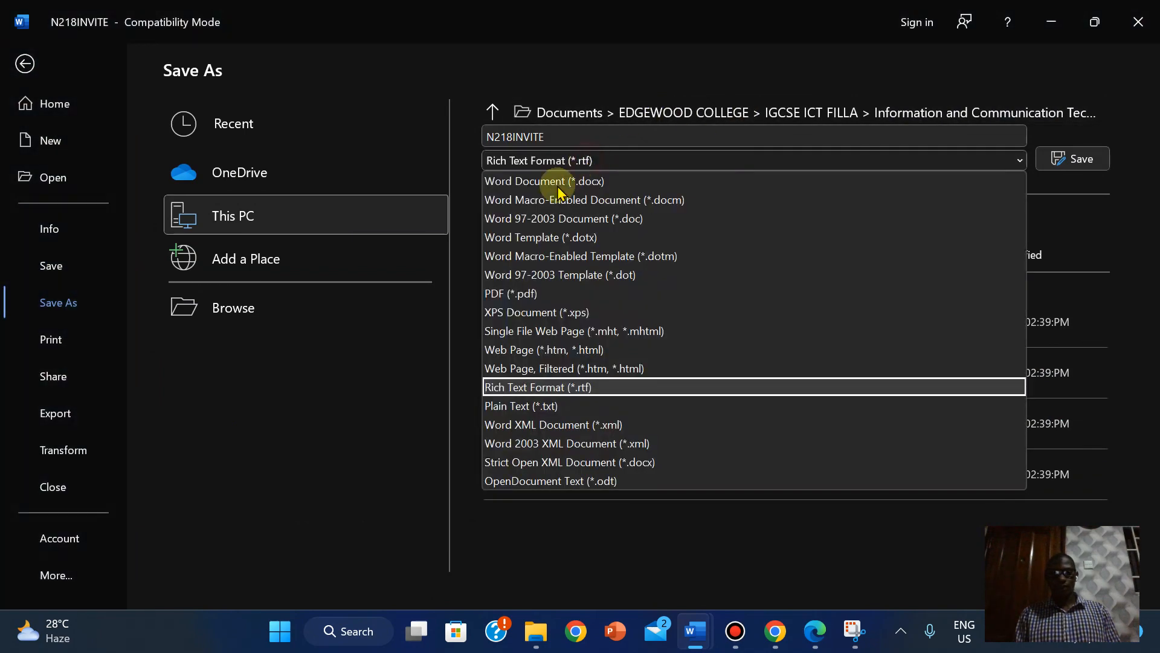
{"action": "left_click", "coordinate": [559, 181]}
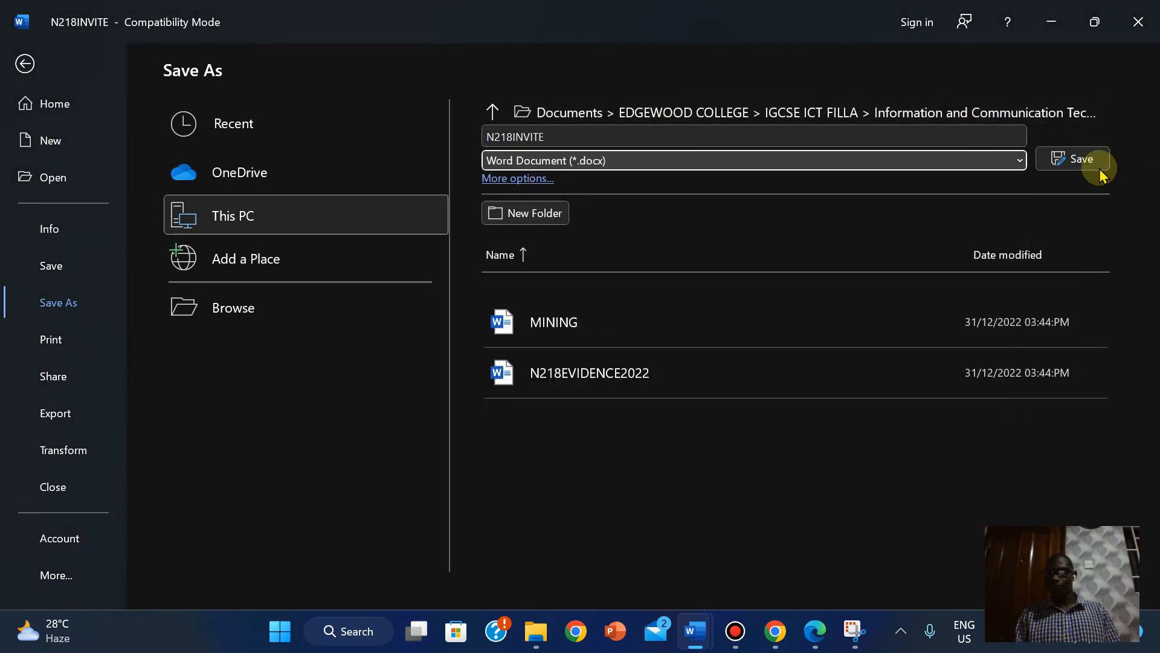
{"action": "left_click", "coordinate": [1080, 159]}
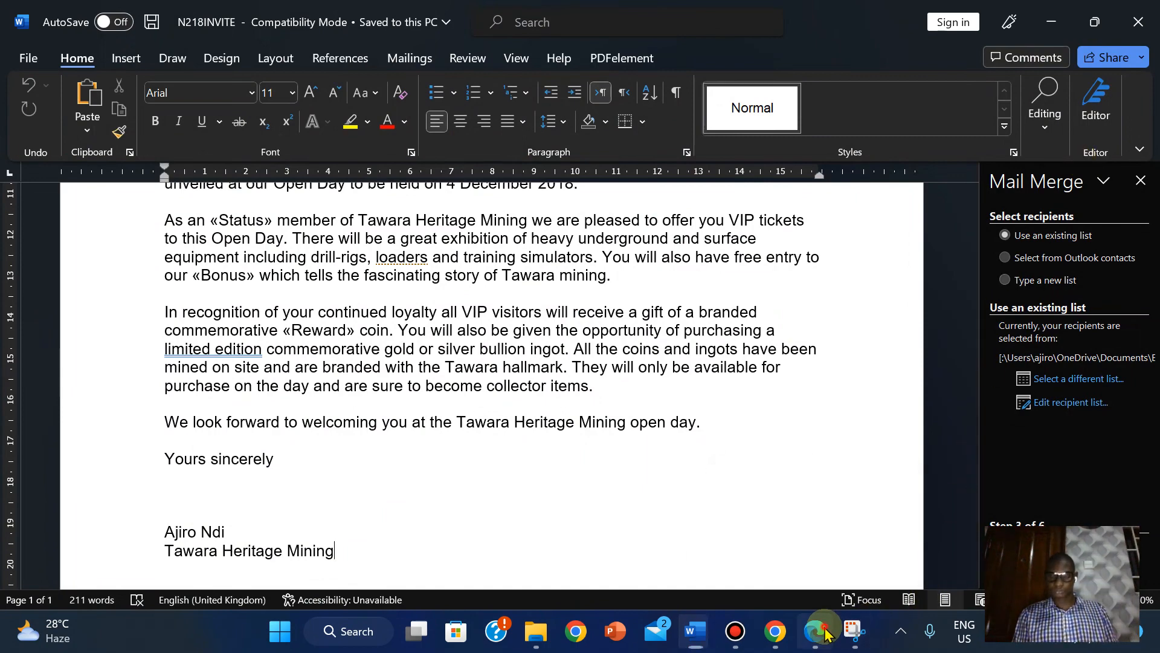
{"action": "left_click", "coordinate": [797, 598]}
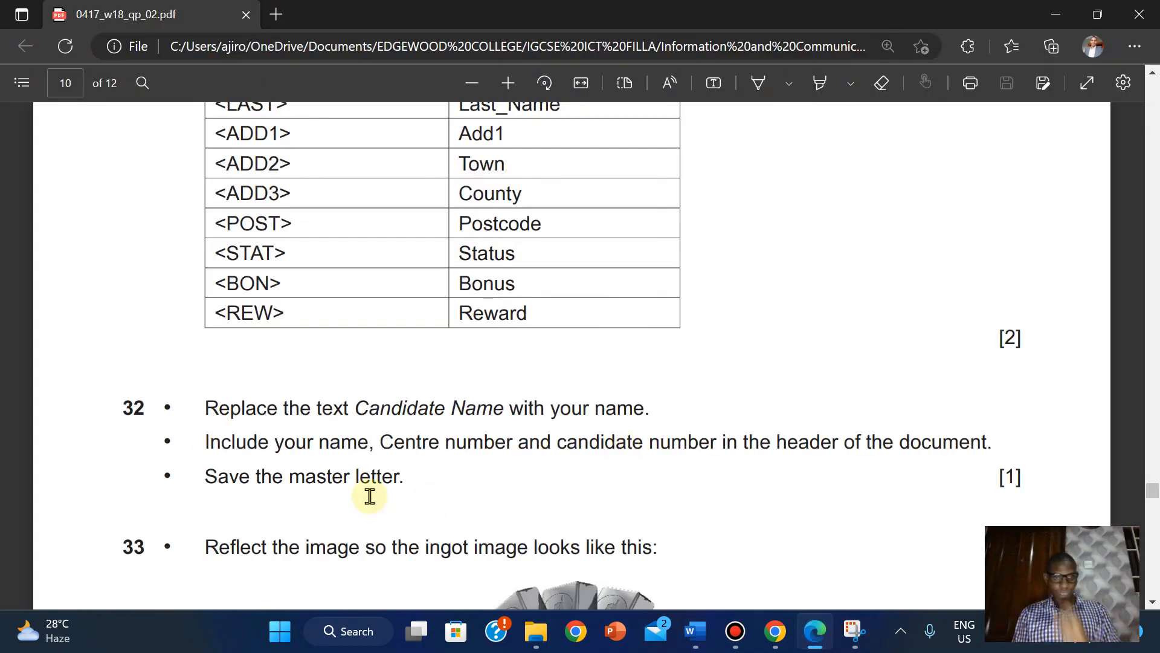
- Scroll the exam paper to question 33 on the ingot image, then bring back N218INVITE
{"action": "left_click_drag", "start_coordinate": [1152, 496], "coordinate": [1154, 506]}
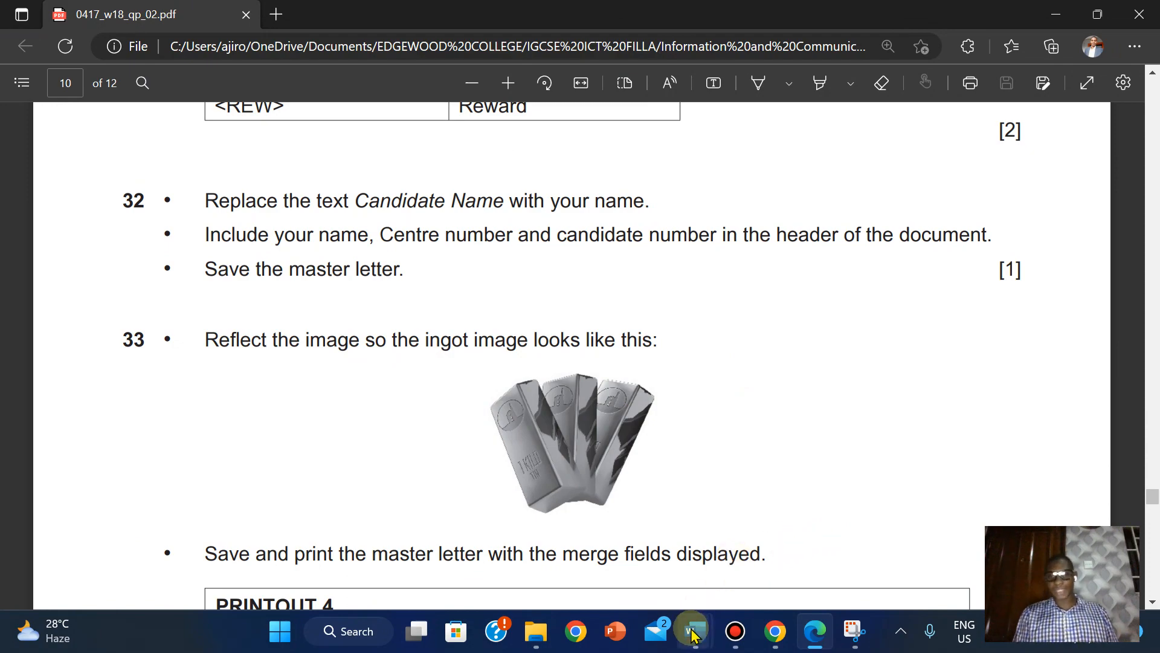
{"action": "mouse_move", "coordinate": [694, 635]}
{"action": "left_click", "coordinate": [595, 541]}
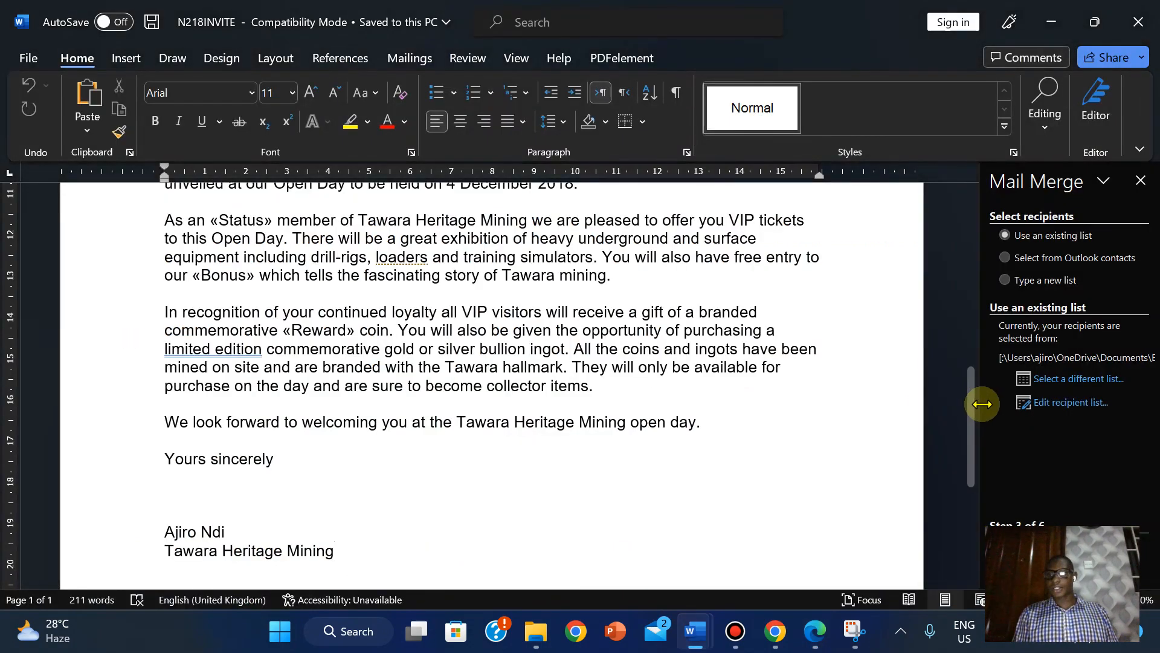
- Flip the letterhead's ingot picture horizontally using Picture Format > Rotate
{"action": "left_click_drag", "start_coordinate": [969, 414], "coordinate": [953, 215]}
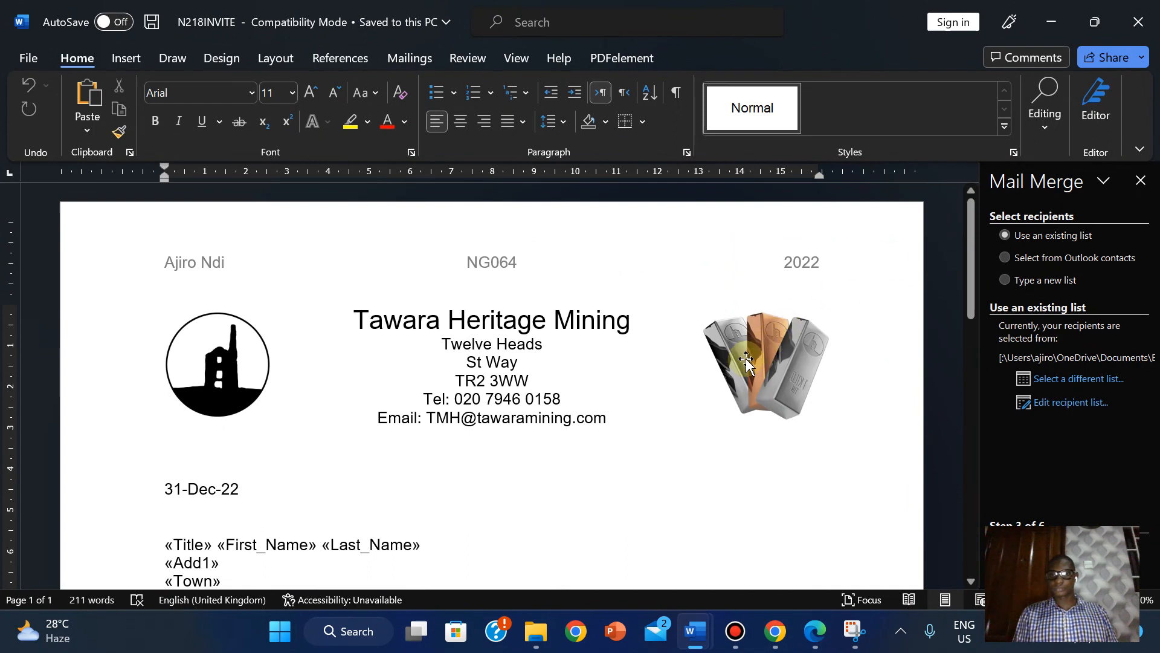
{"action": "left_click", "coordinate": [746, 360]}
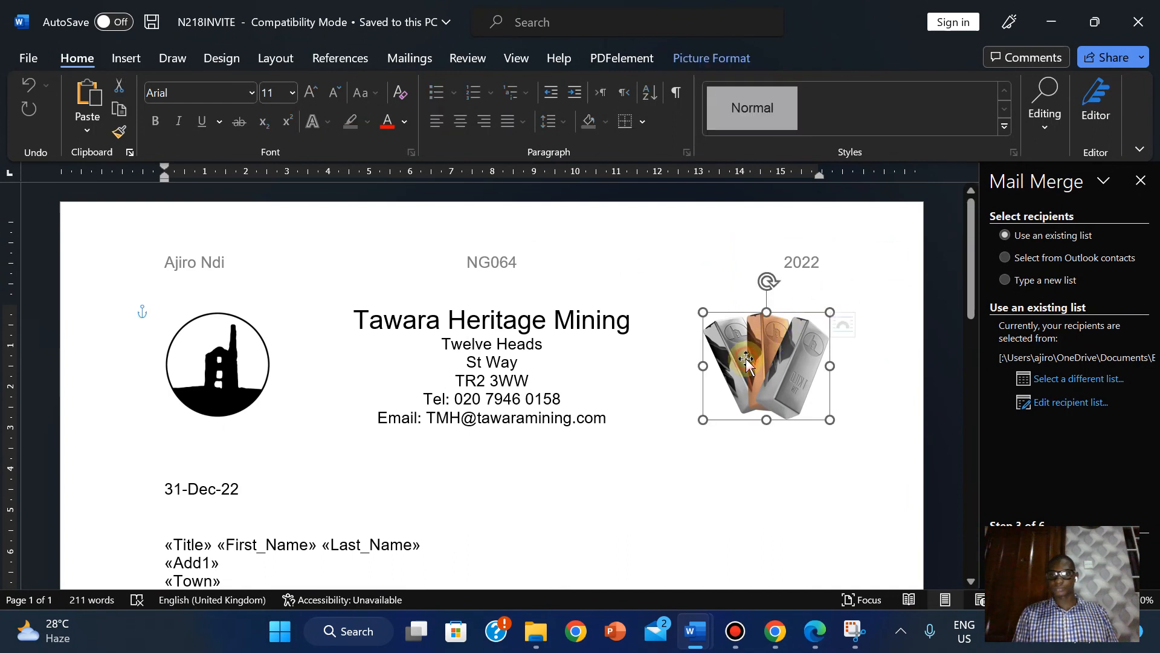
{"action": "left_click", "coordinate": [688, 58]}
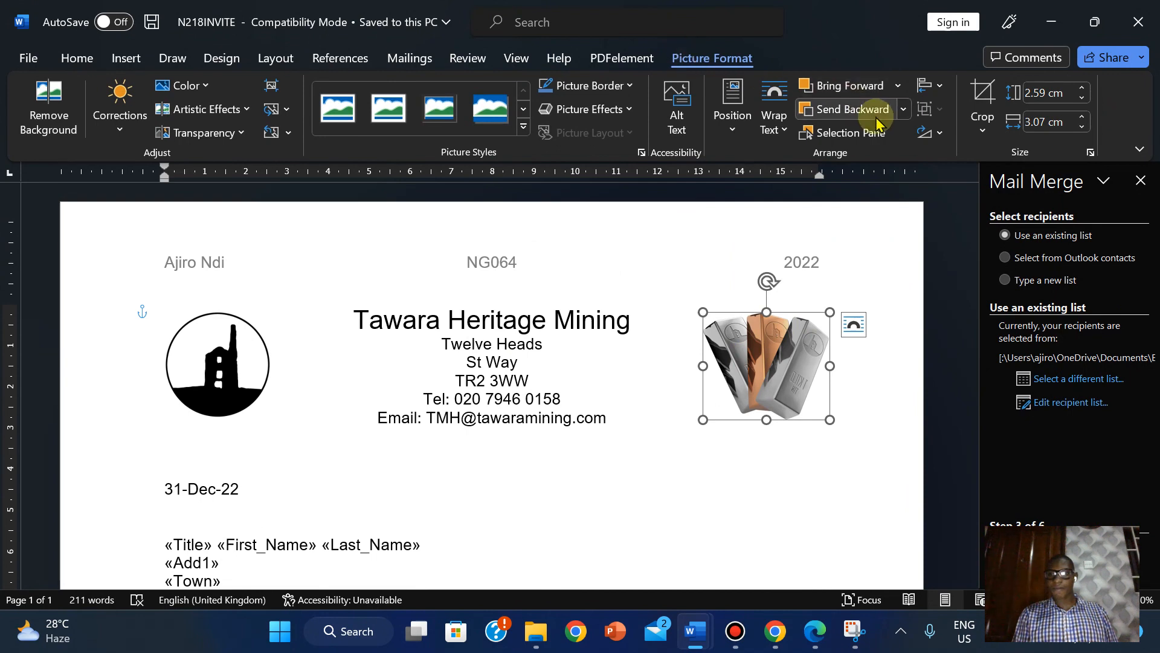
{"action": "left_click", "coordinate": [940, 138]}
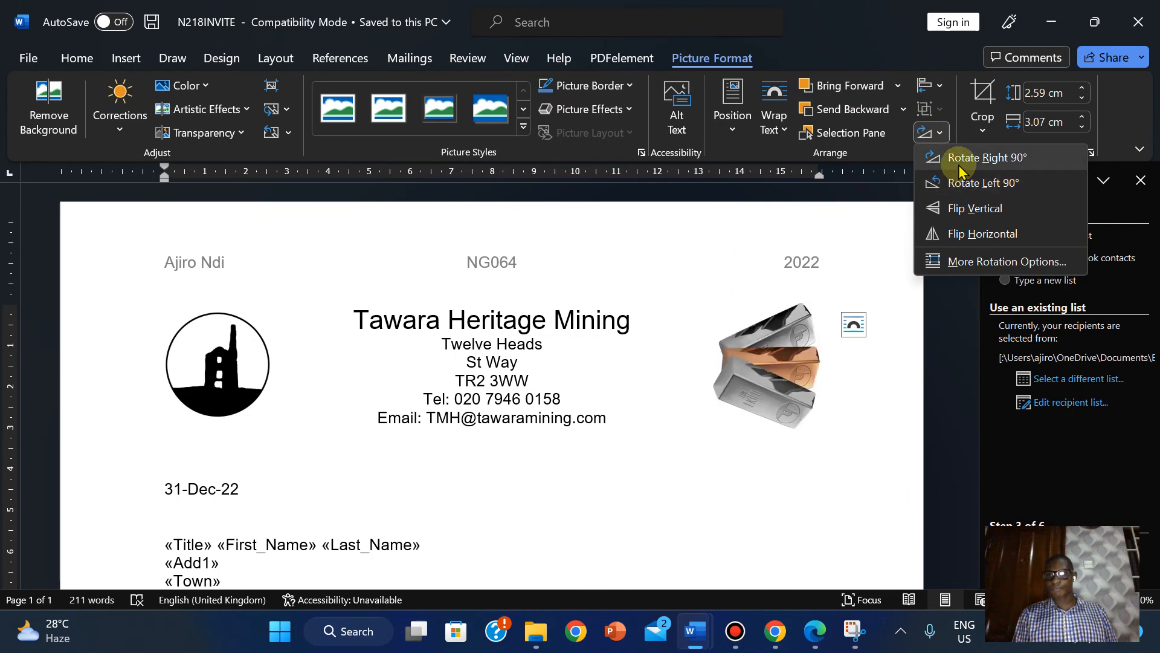
{"action": "left_click", "coordinate": [956, 234]}
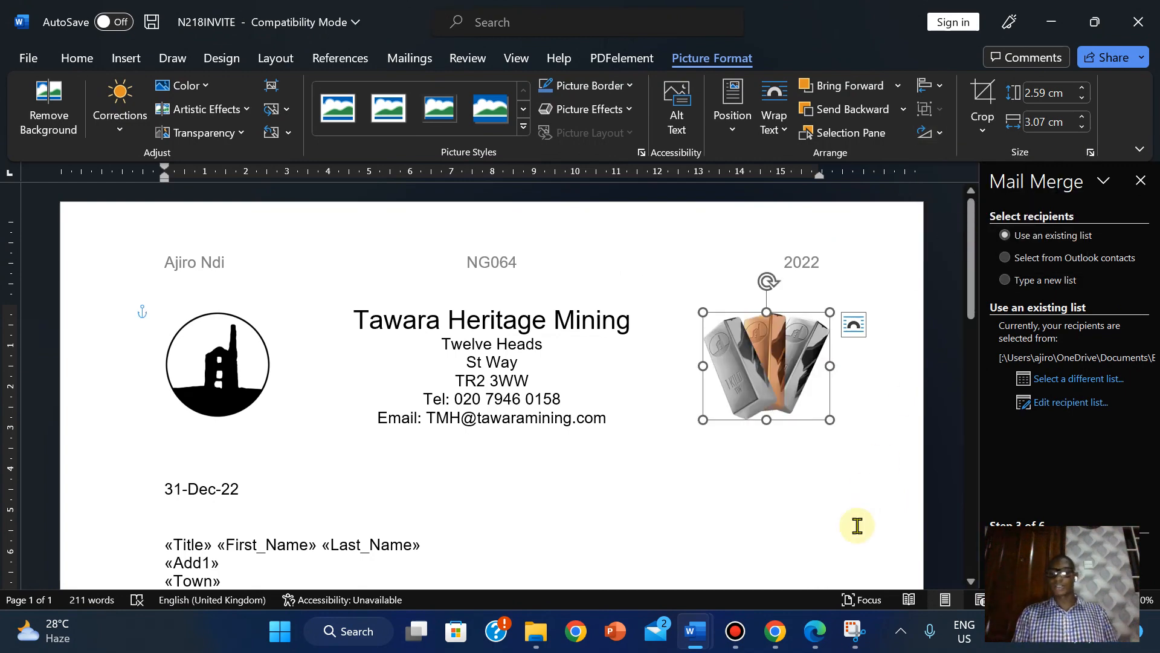
{"action": "left_click", "coordinate": [816, 632]}
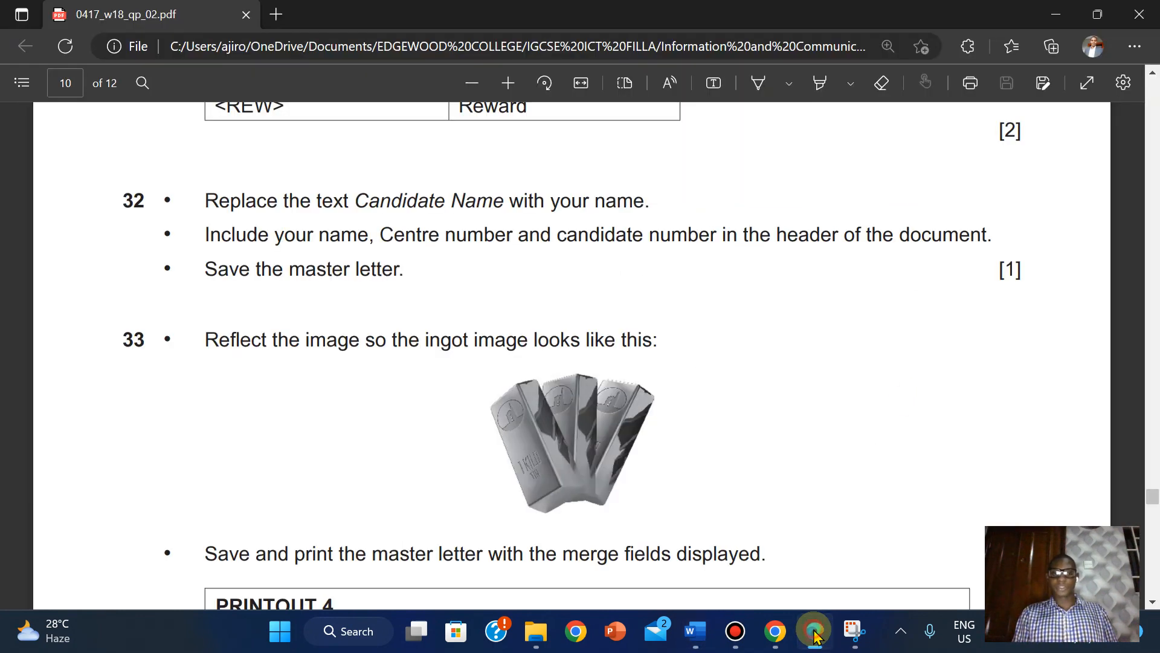
- Compare the flipped ingot, then scroll the exam paper to question 34's Elite-member filter task
{"action": "left_click", "coordinate": [815, 632]}
{"action": "left_click", "coordinate": [815, 632]}
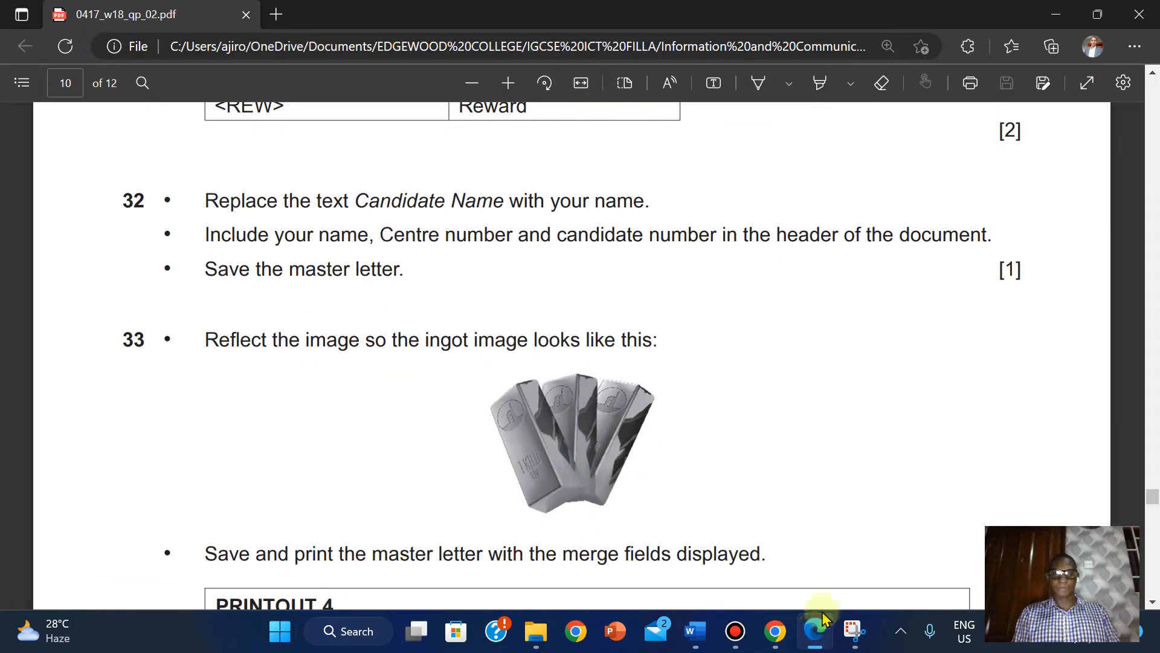
{"action": "scroll", "coordinate": [1151, 499], "scroll_direction": "down", "scroll_amount": 6}
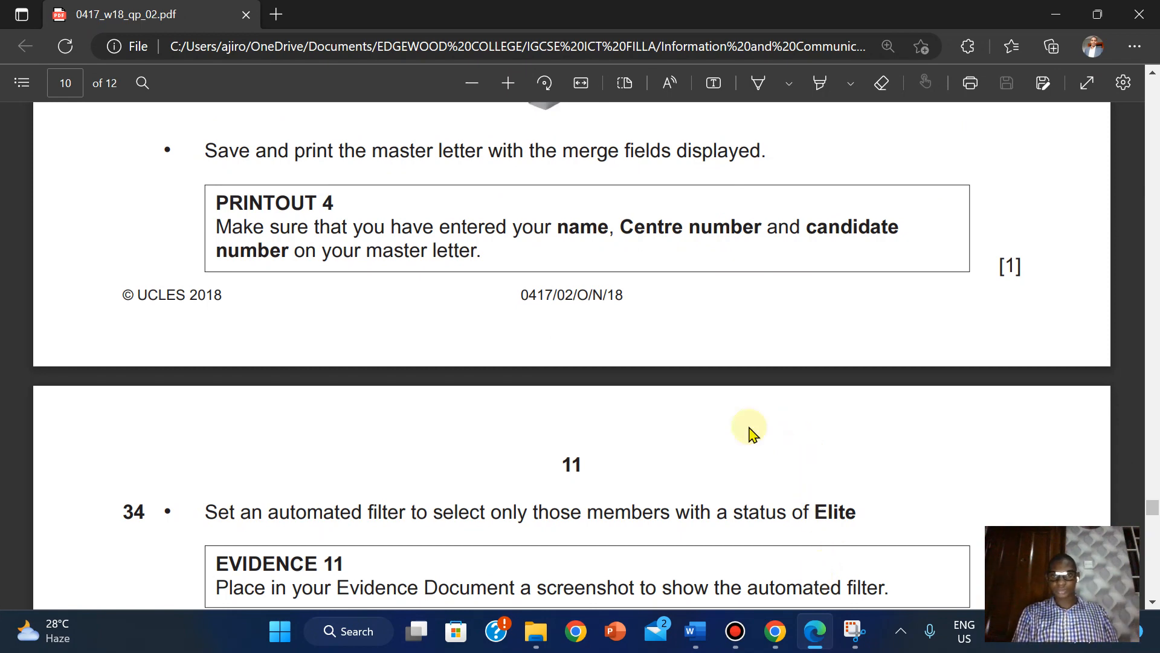
{"action": "mouse_move", "coordinate": [627, 7]}
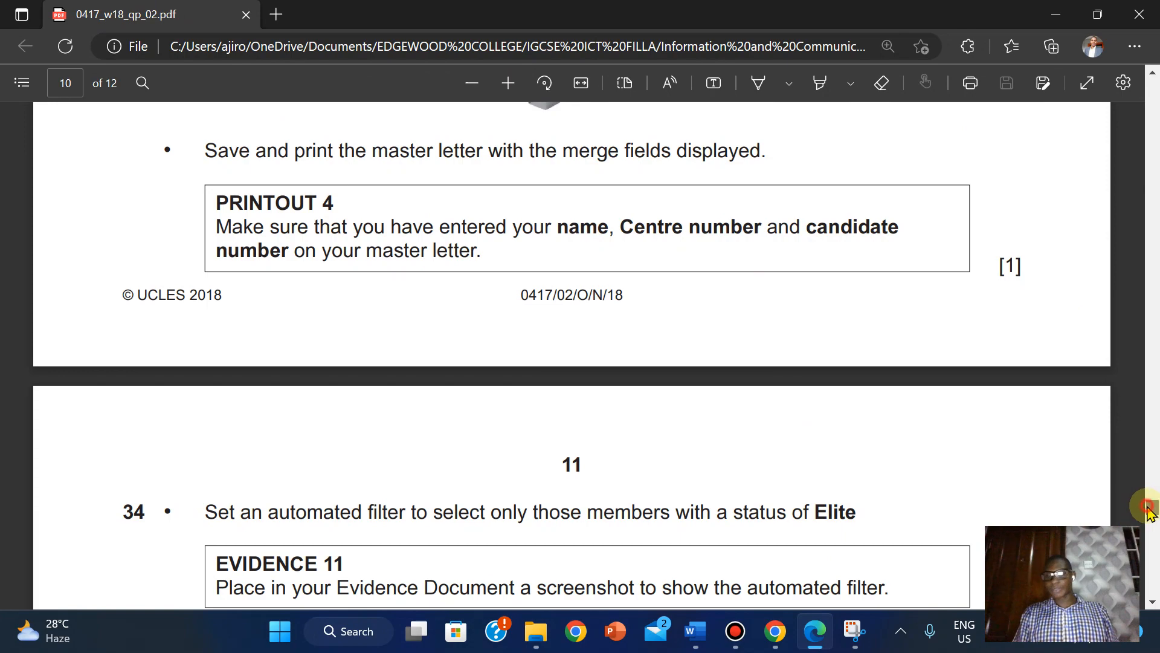
{"action": "scroll", "coordinate": [1148, 502], "scroll_direction": "up", "scroll_amount": 5}
{"action": "scroll", "coordinate": [1148, 495], "scroll_direction": "up", "scroll_amount": 7}
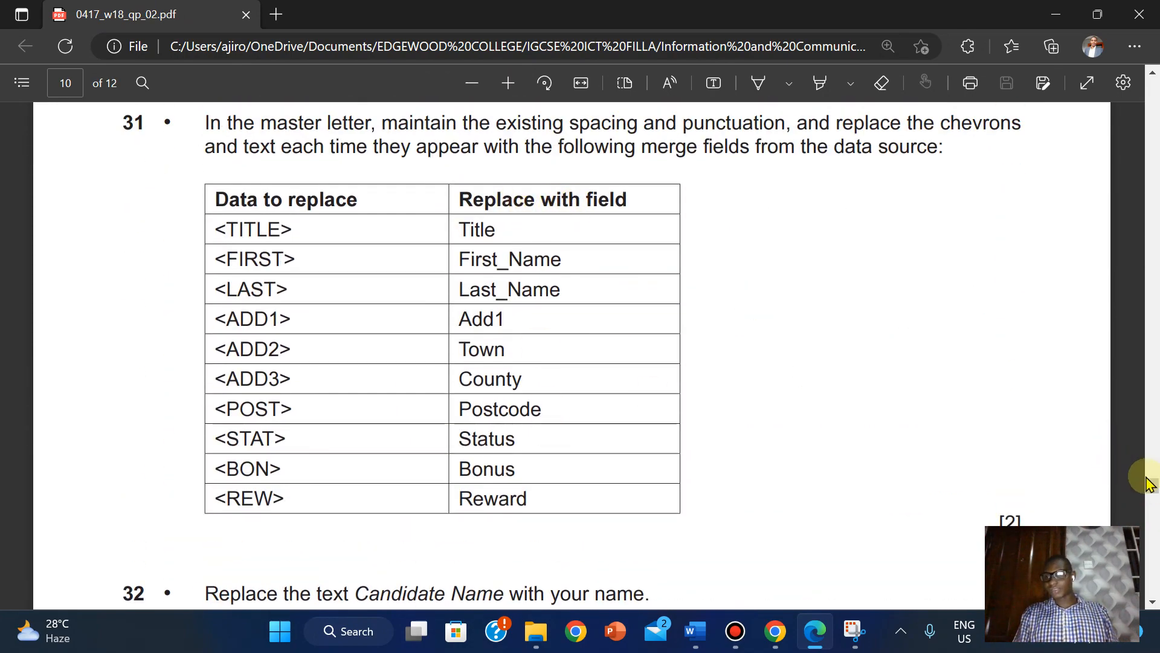
{"action": "mouse_move", "coordinate": [1153, 487]}
{"action": "left_mouse_down"}
{"action": "mouse_move", "coordinate": [1153, 525]}
{"action": "mouse_move", "coordinate": [1153, 509]}
{"action": "left_mouse_up"}
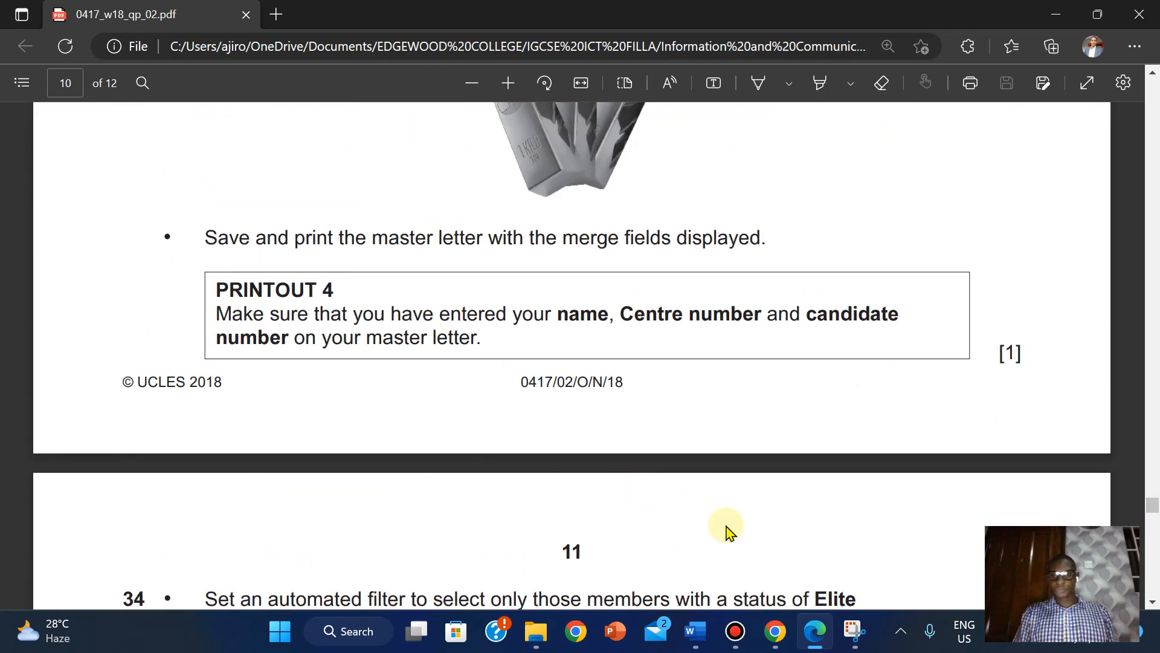
- Bring the N218EVIDENCE2022 document, then the N218INVITE letter, to the front in Word
{"action": "mouse_move", "coordinate": [696, 631]}
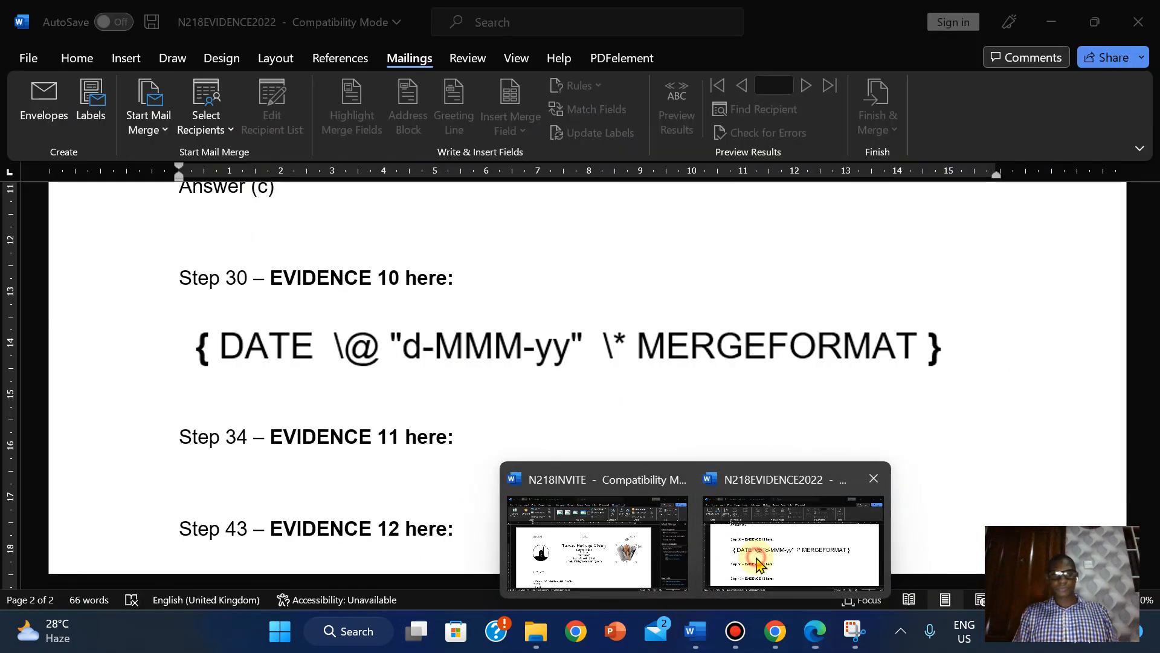
{"action": "left_click", "coordinate": [751, 552]}
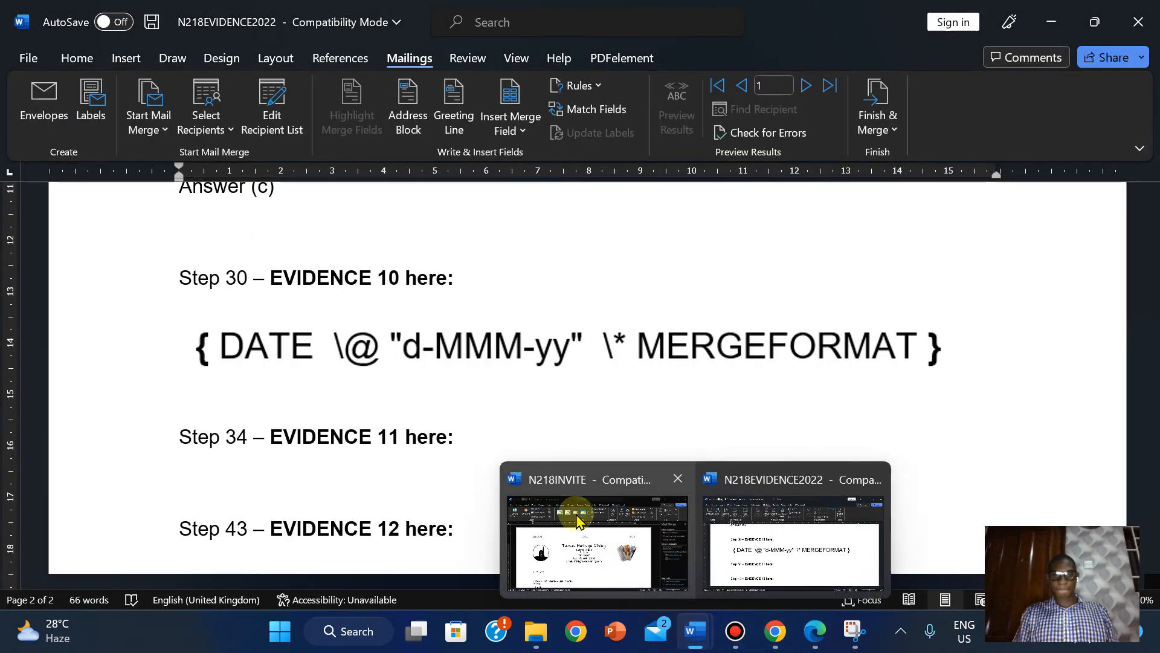
{"action": "left_click", "coordinate": [576, 513]}
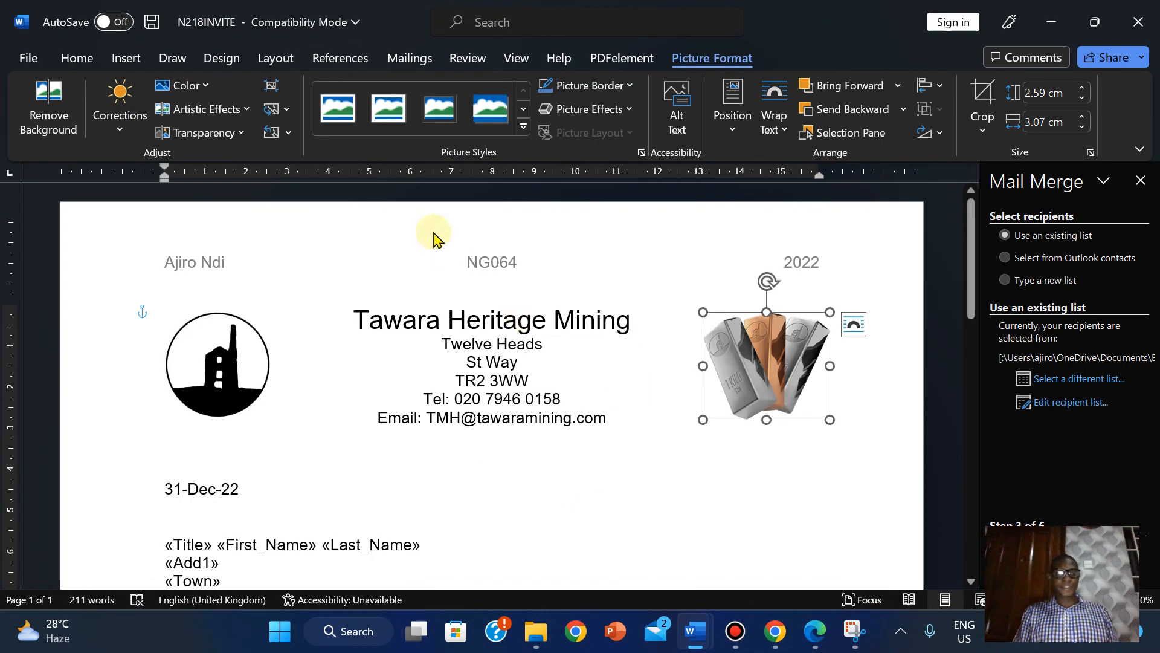
- Print the master letter through Microsoft Print to PDF from the Print screen
{"action": "left_click", "coordinate": [27, 59]}
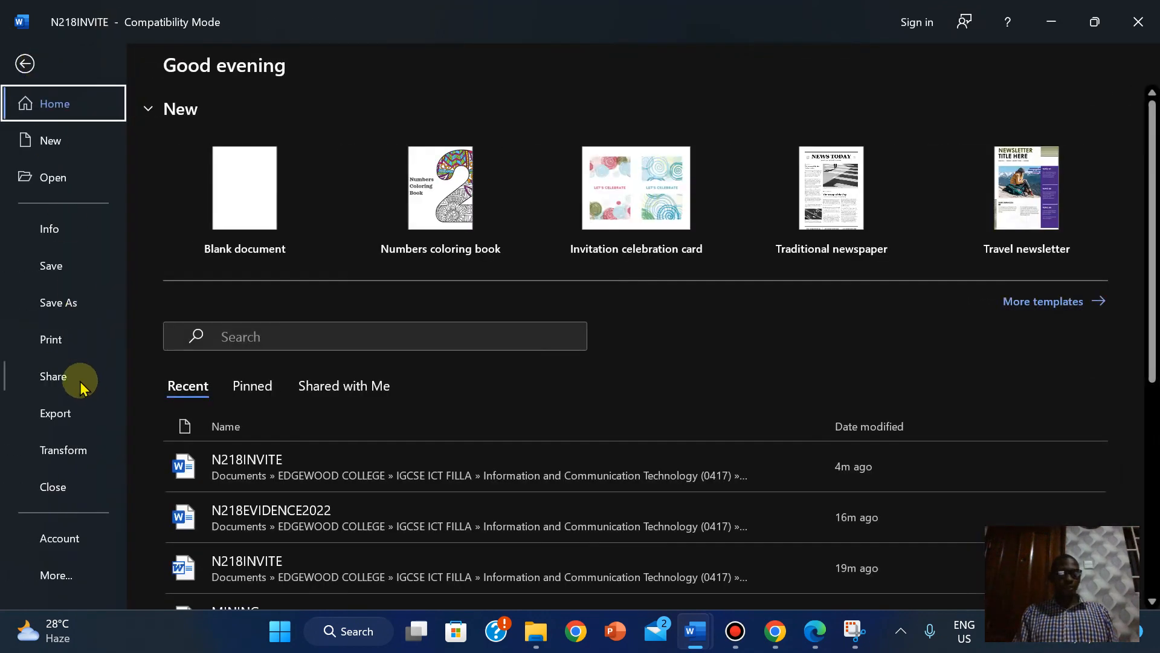
{"action": "left_click", "coordinate": [62, 351]}
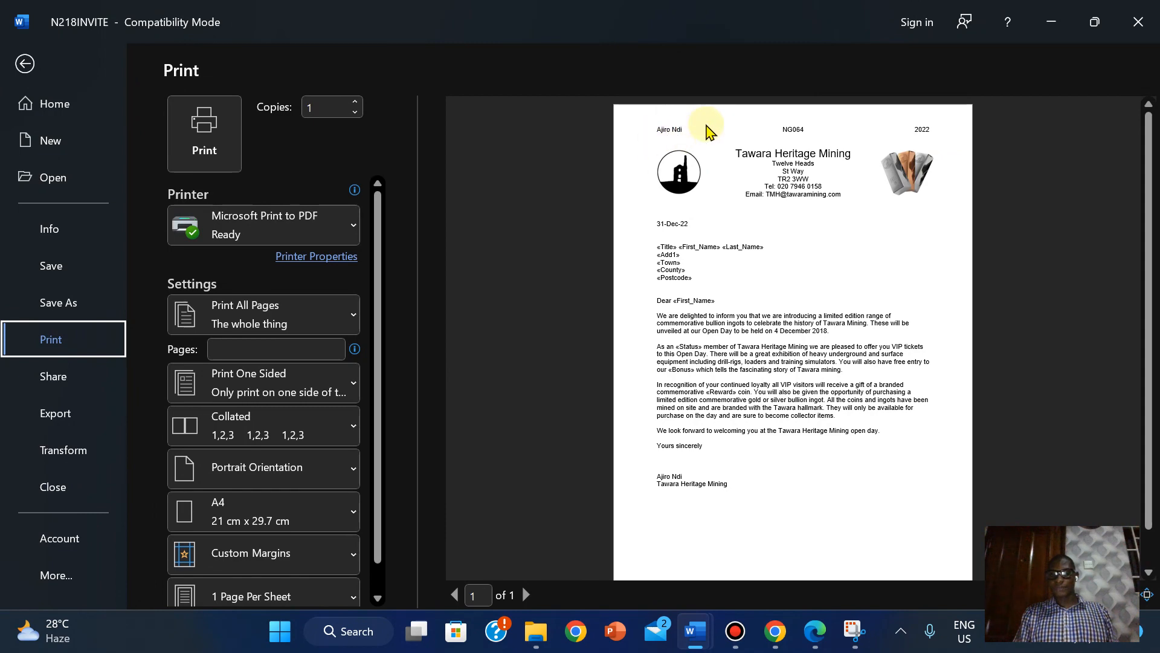
{"action": "left_click", "coordinate": [831, 644]}
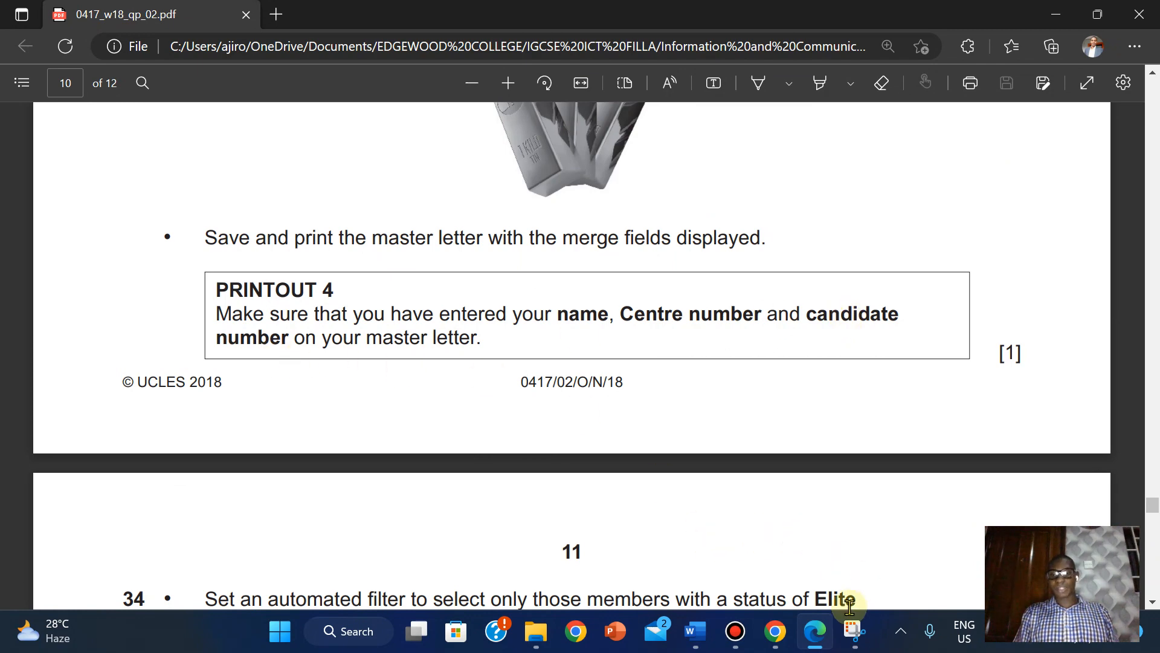
{"action": "mouse_move", "coordinate": [831, 623]}
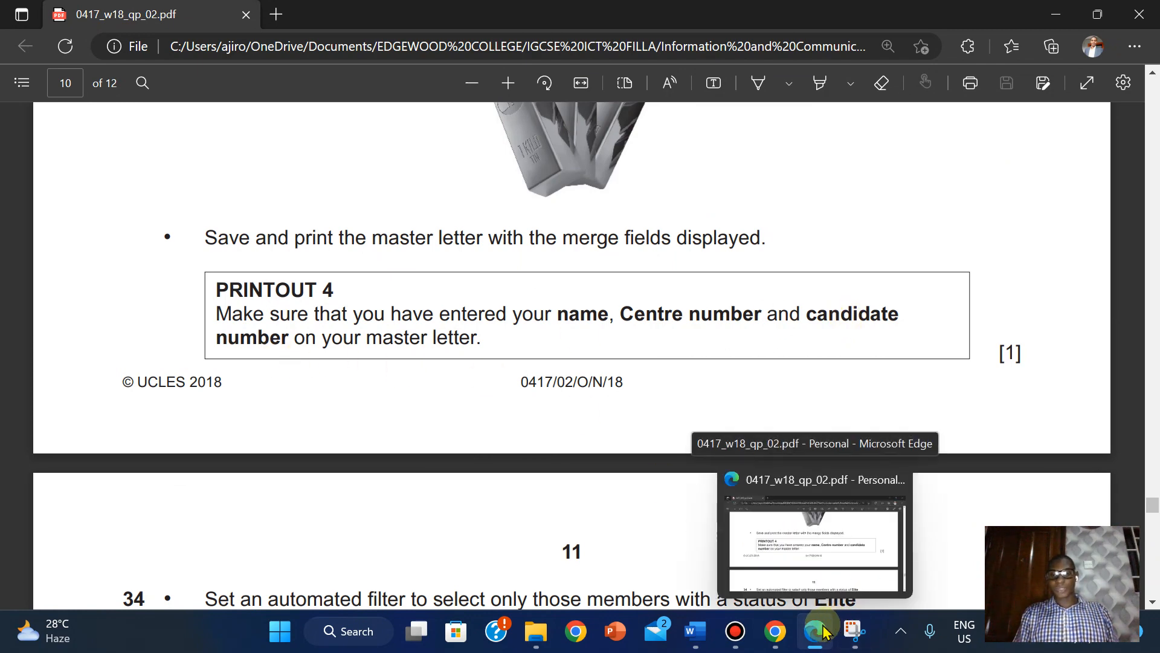
{"action": "key", "text": "alt+Tab"}
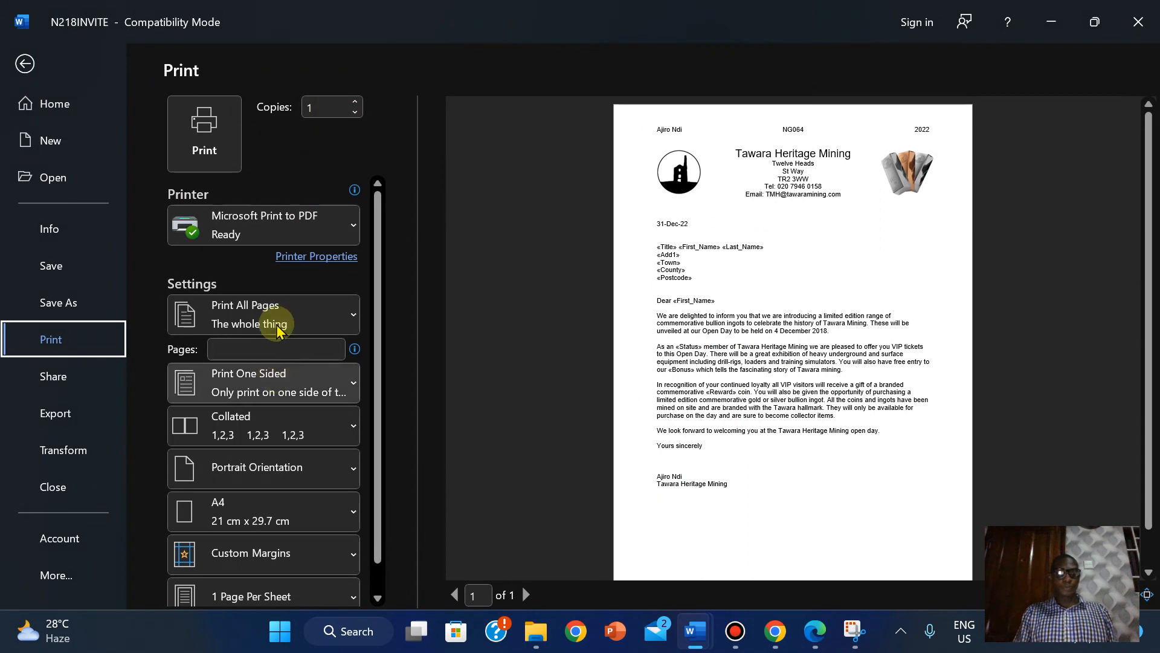
{"action": "left_click", "coordinate": [199, 156]}
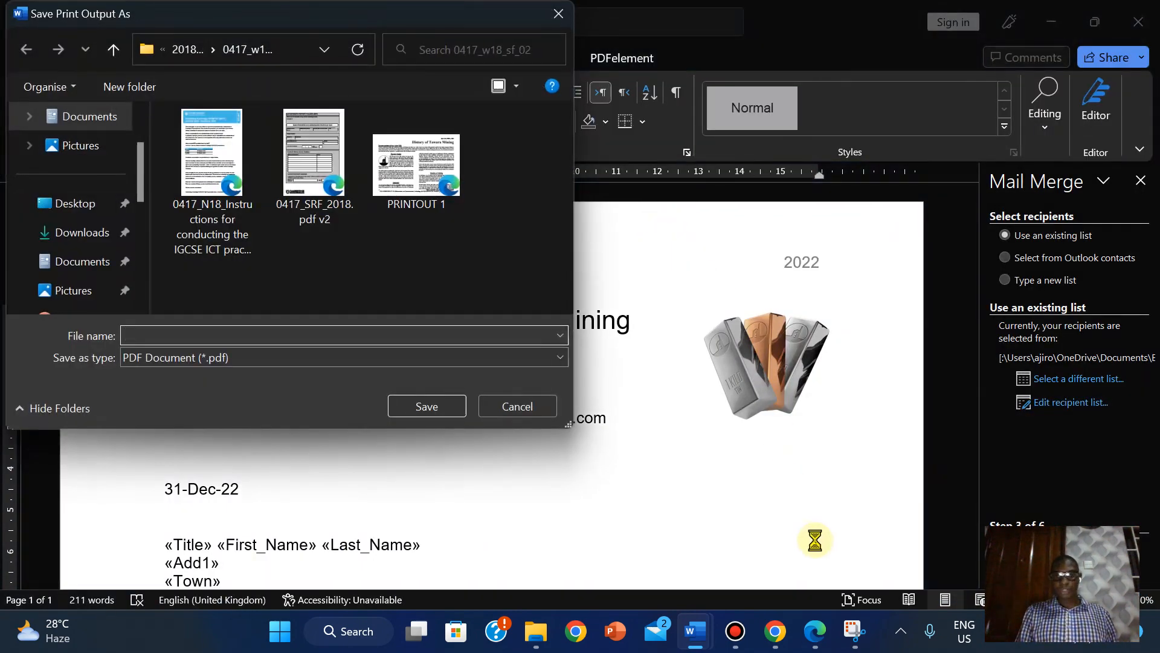
- Name the master-letter printout PDF 'PRINTOUT 4' and save it
{"action": "left_click", "coordinate": [816, 631]}
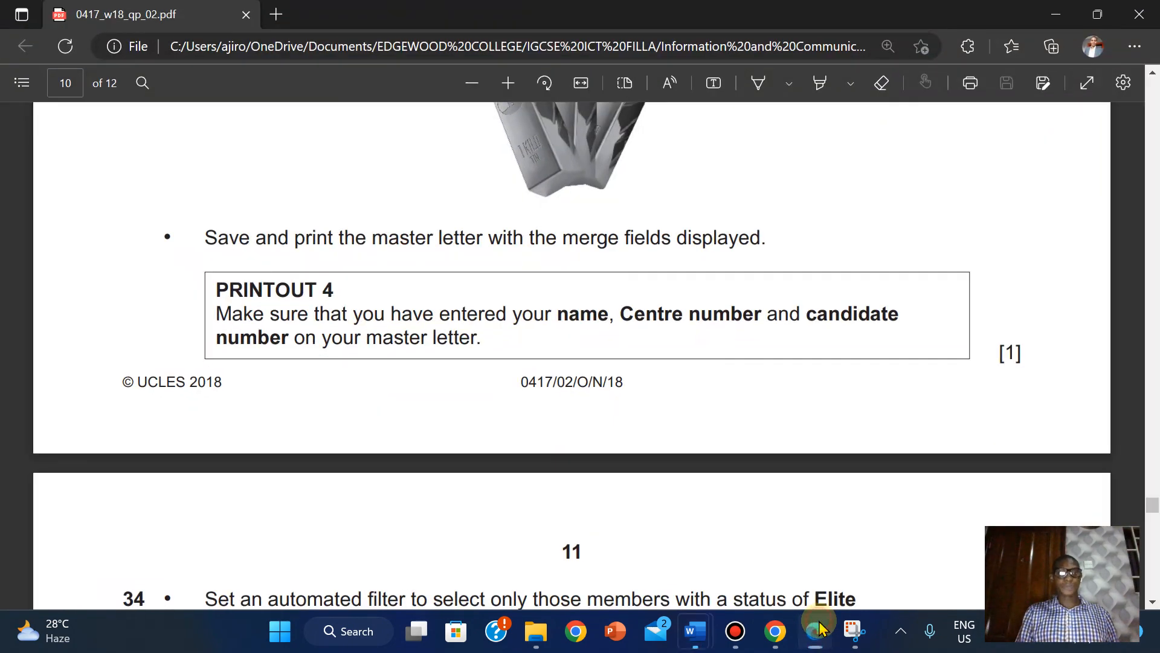
{"action": "left_click", "coordinate": [820, 628]}
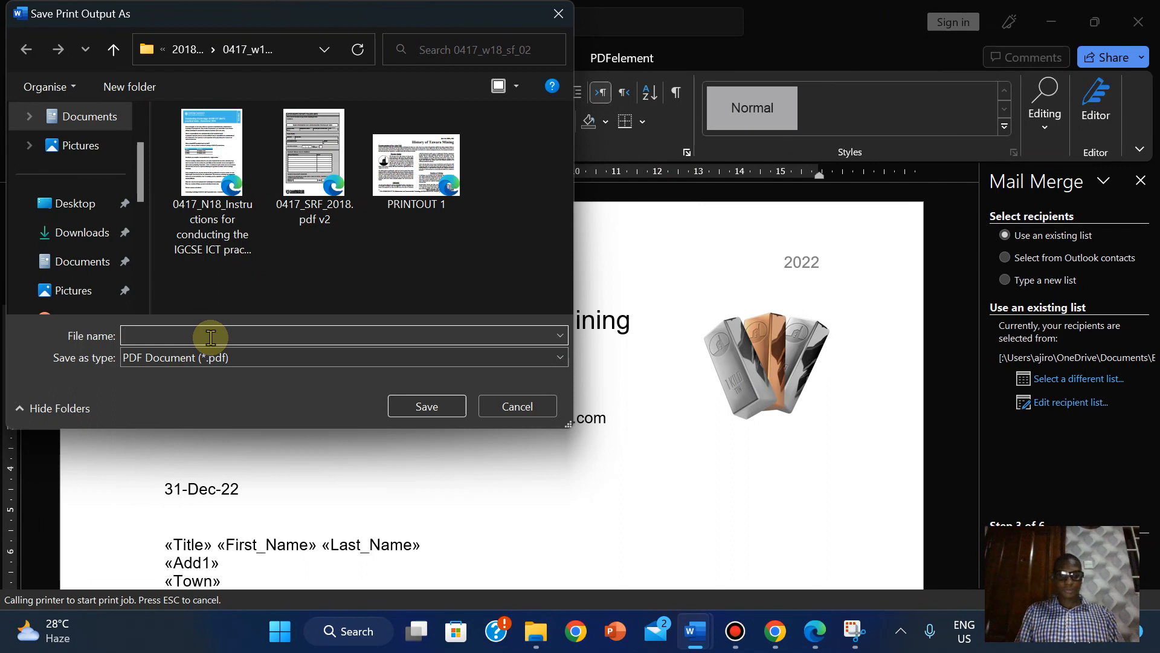
{"action": "type", "text": "PRIN"}
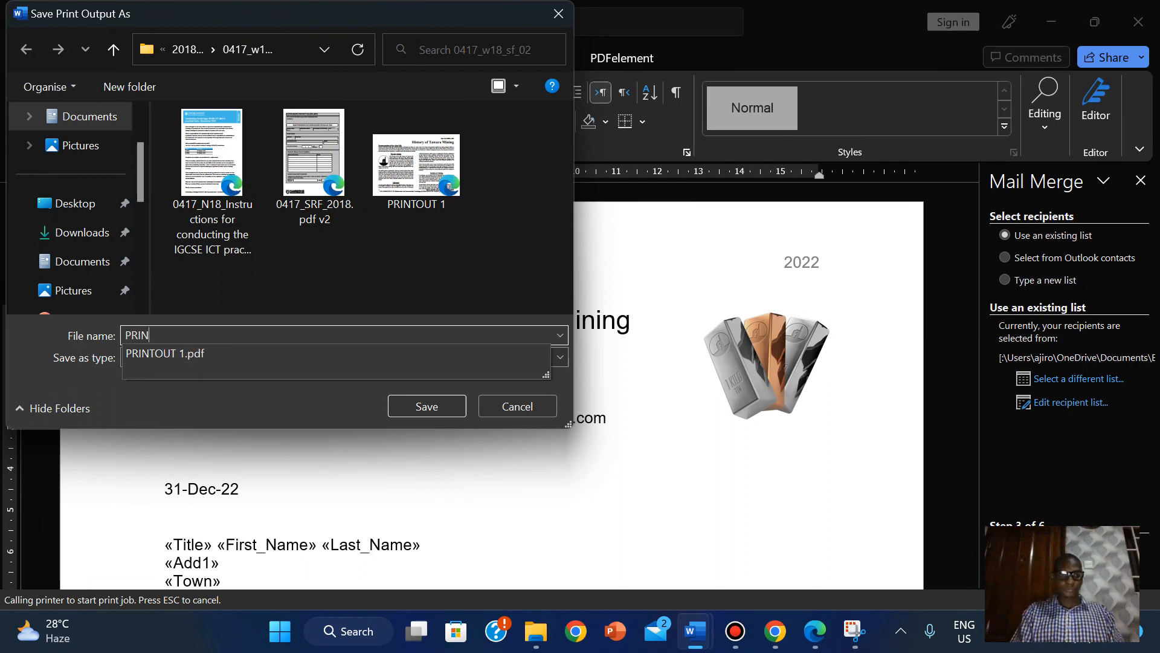
{"action": "type", "text": "TOUT 4"}
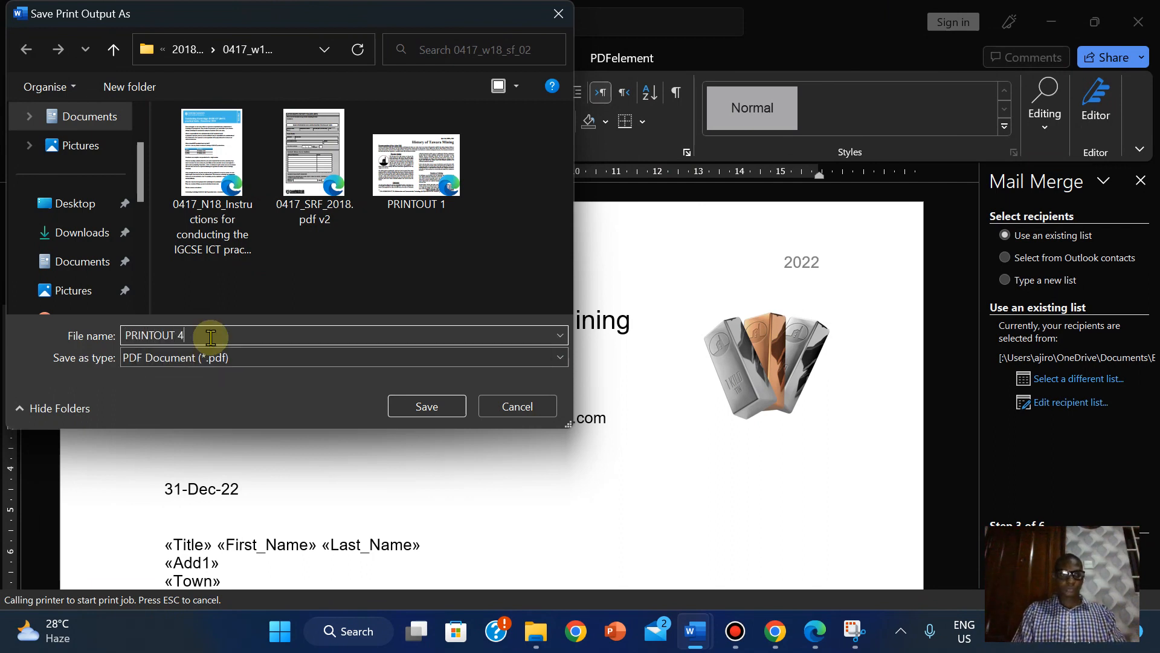
{"action": "left_click", "coordinate": [439, 408]}
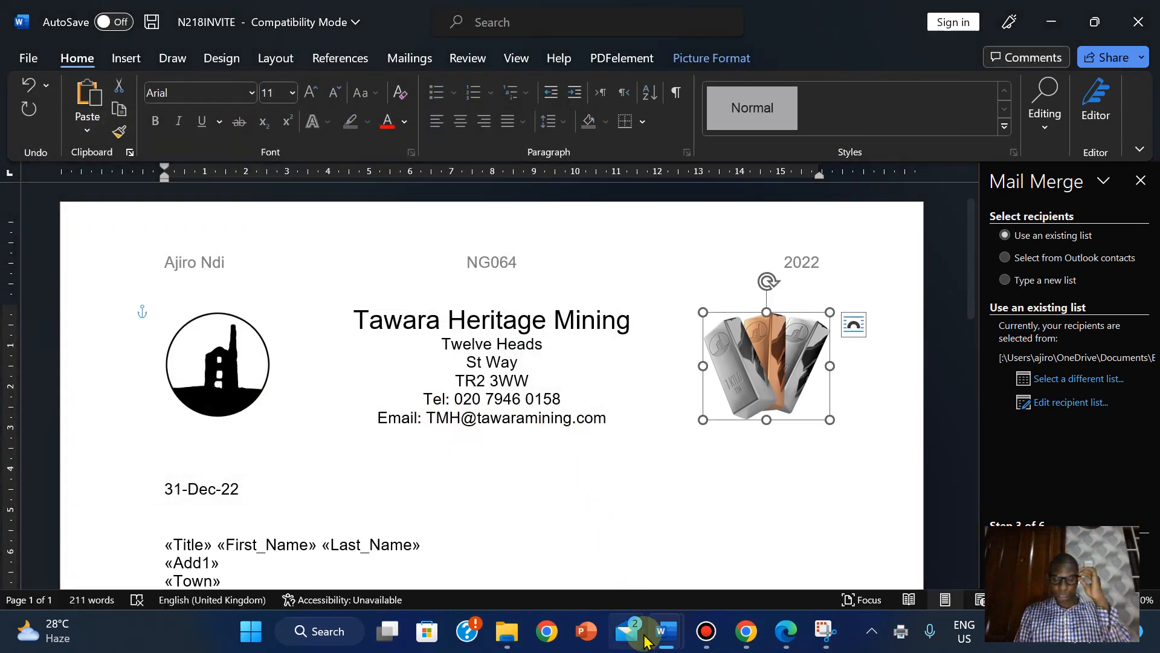
- Check the Elite filter and merge tasks on page 11 of the exam PDF, then return to N218INVITE's Mailings tab
{"action": "left_click", "coordinate": [796, 636]}
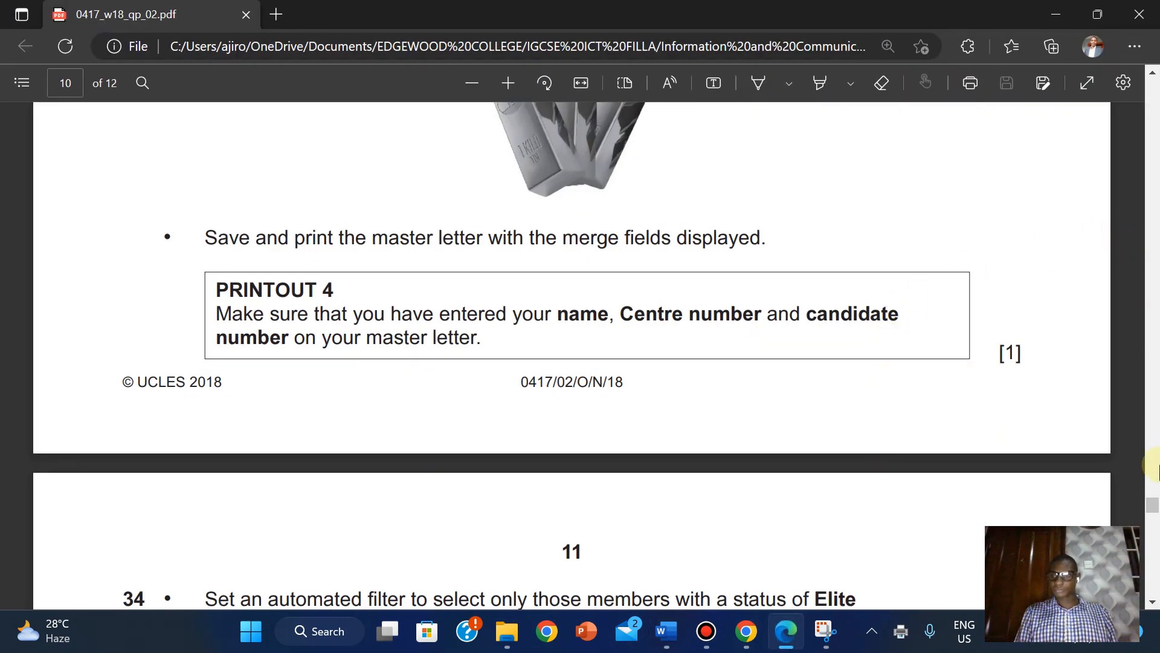
{"action": "left_click_drag", "start_coordinate": [1151, 513], "coordinate": [1153, 518]}
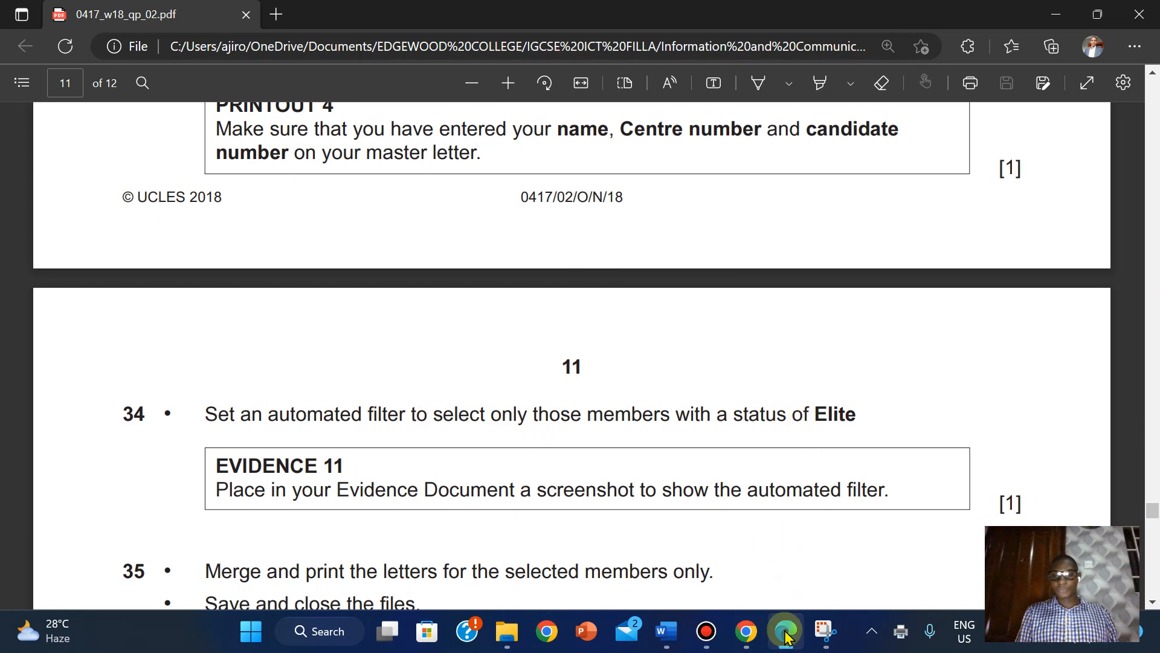
{"action": "mouse_move", "coordinate": [787, 636]}
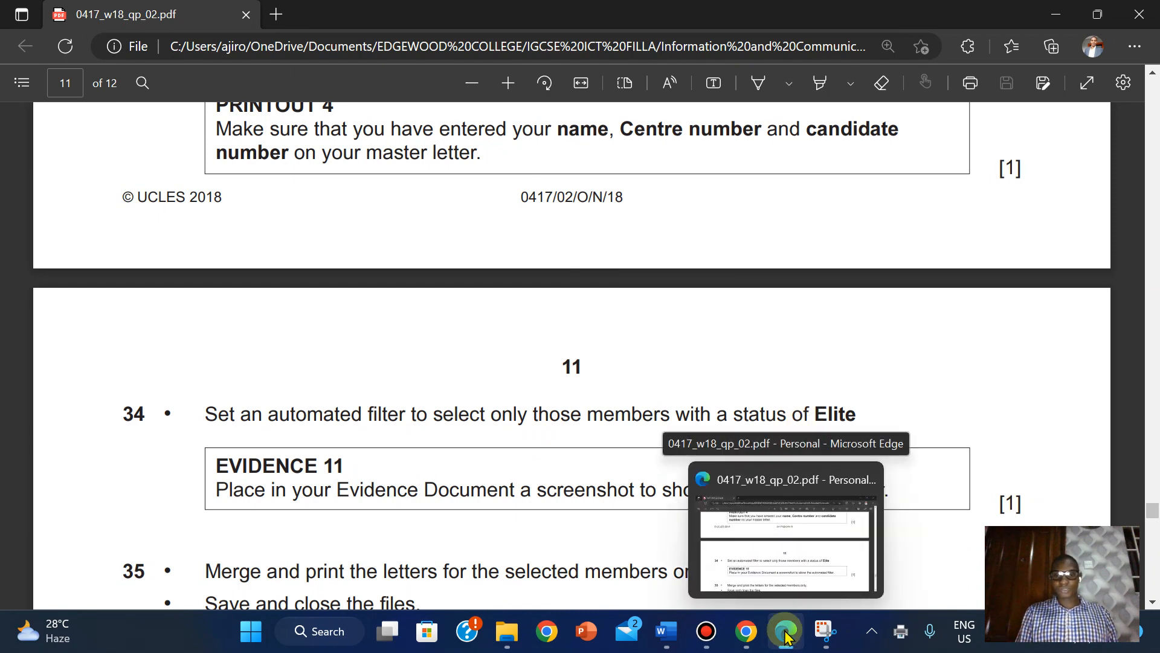
{"action": "mouse_move", "coordinate": [667, 634]}
{"action": "left_click", "coordinate": [583, 568]}
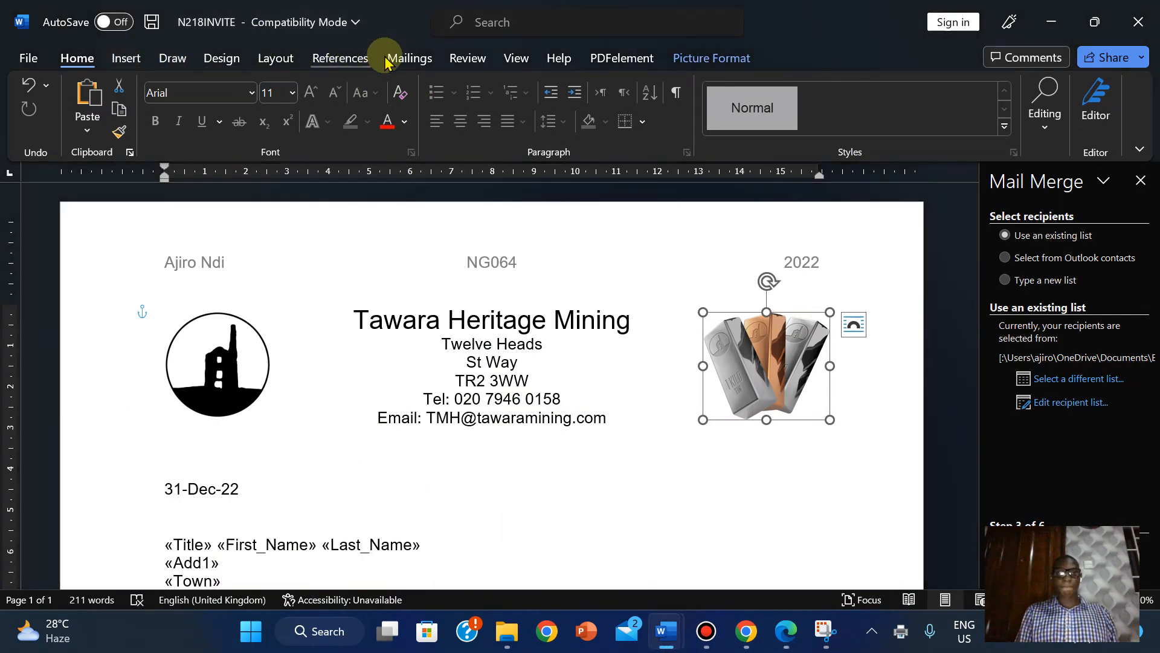
{"action": "left_click", "coordinate": [409, 58]}
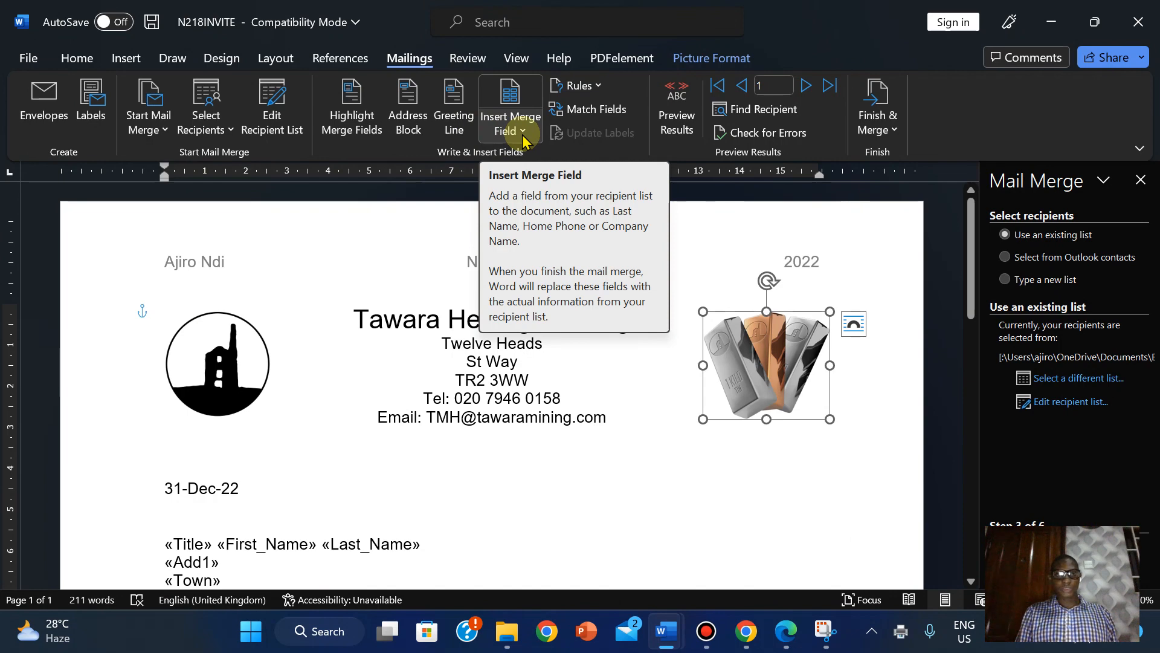
- Filter N218INVITE's merge recipients to Status Equal to Elite, leaving three recipients
{"action": "left_click", "coordinate": [272, 115]}
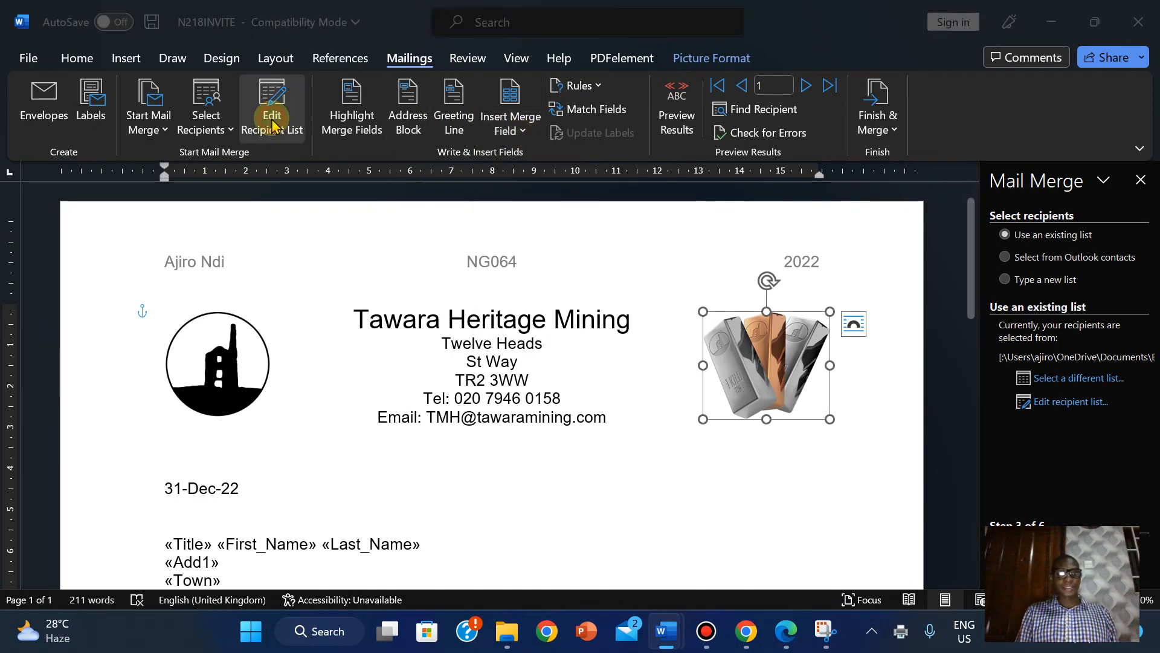
{"action": "left_click", "coordinate": [613, 363]}
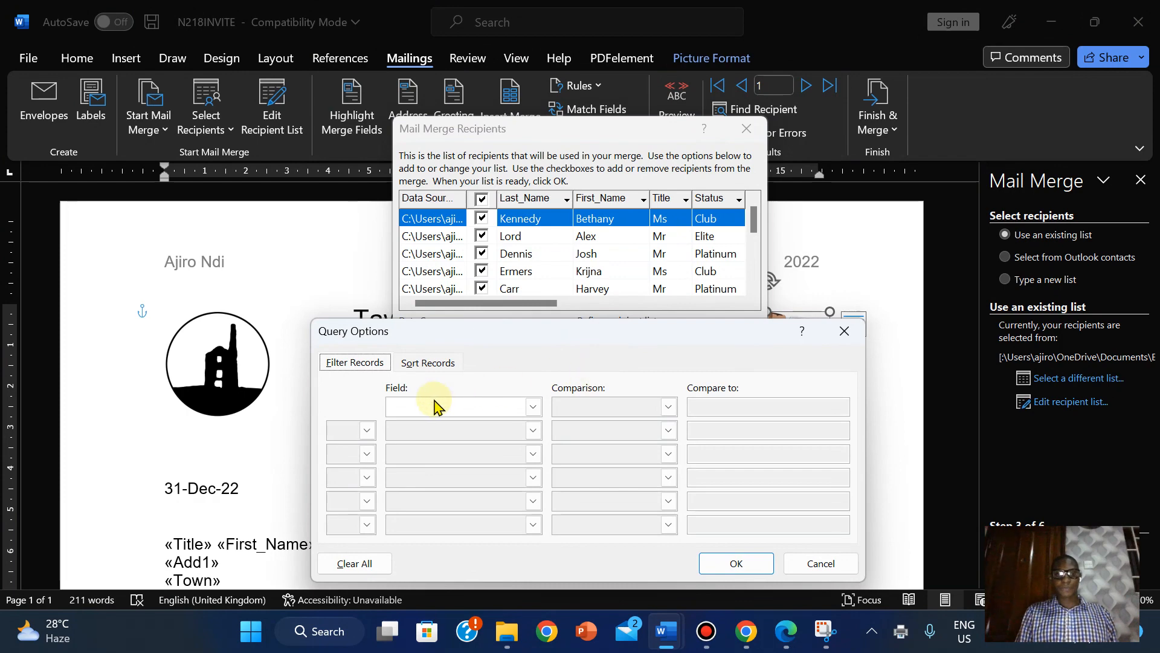
{"action": "left_click", "coordinate": [535, 408]}
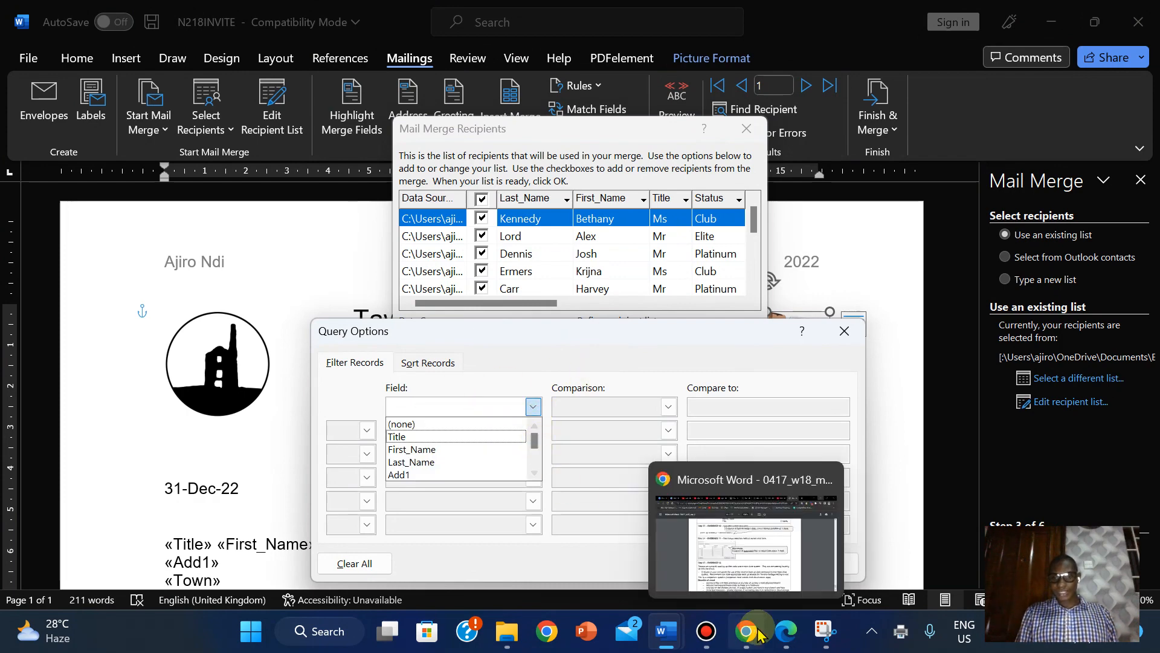
{"action": "left_click", "coordinate": [781, 635]}
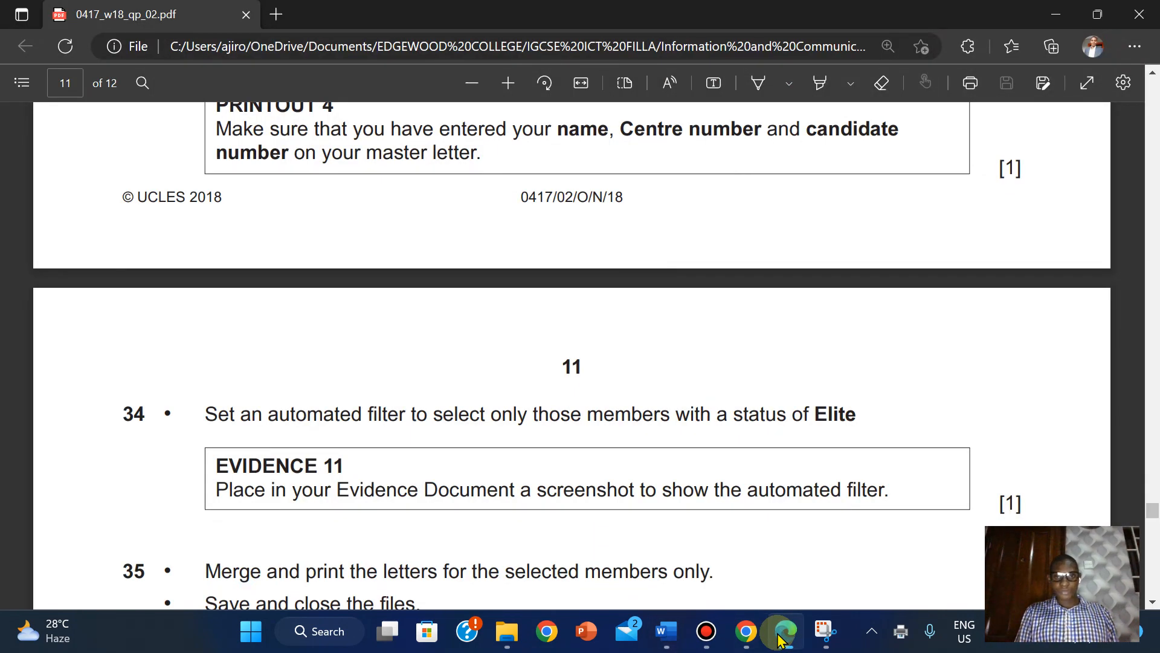
{"action": "left_click", "coordinate": [782, 635]}
{"action": "left_click", "coordinate": [532, 408]}
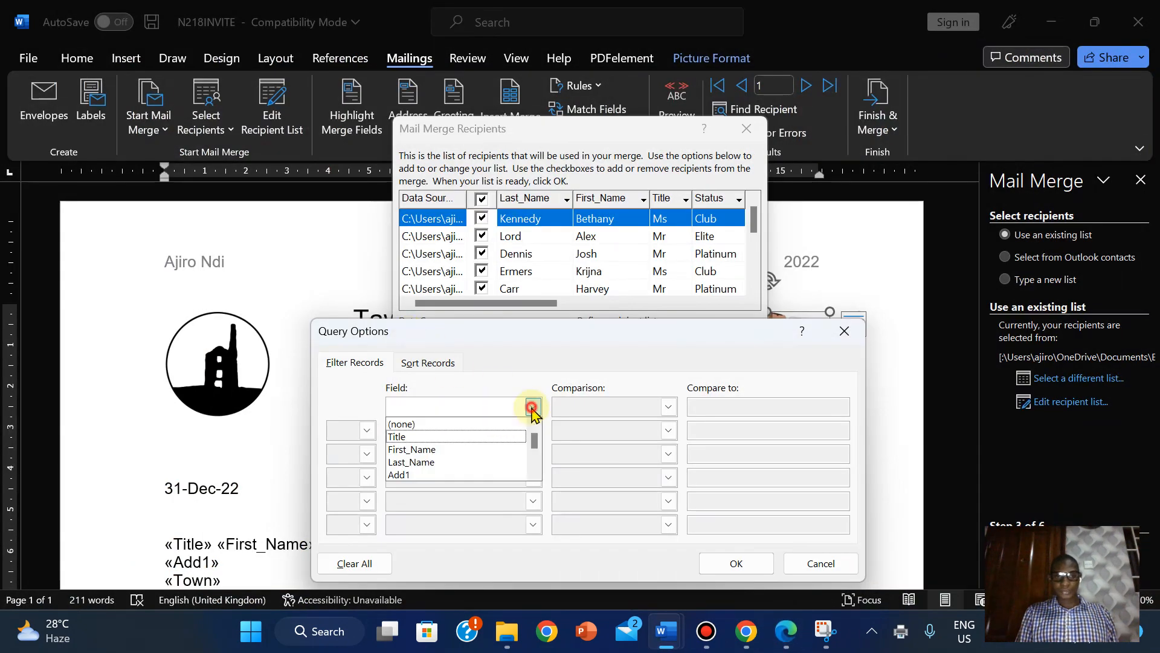
{"action": "left_click_drag", "start_coordinate": [534, 457], "coordinate": [534, 471]}
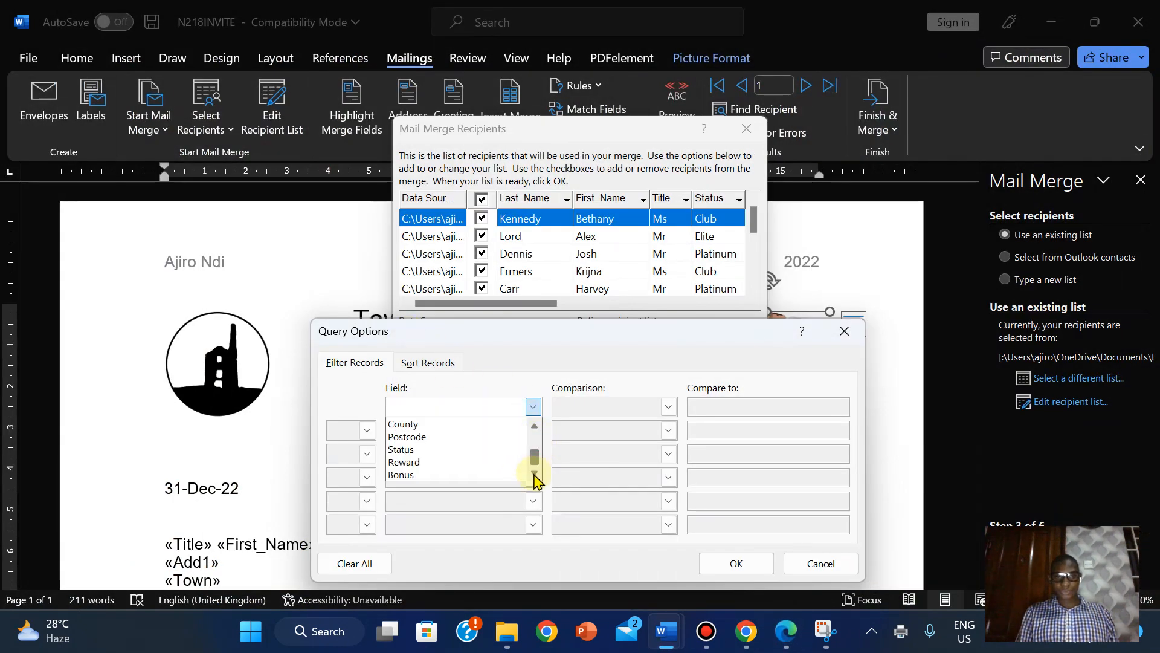
{"action": "left_click", "coordinate": [426, 454]}
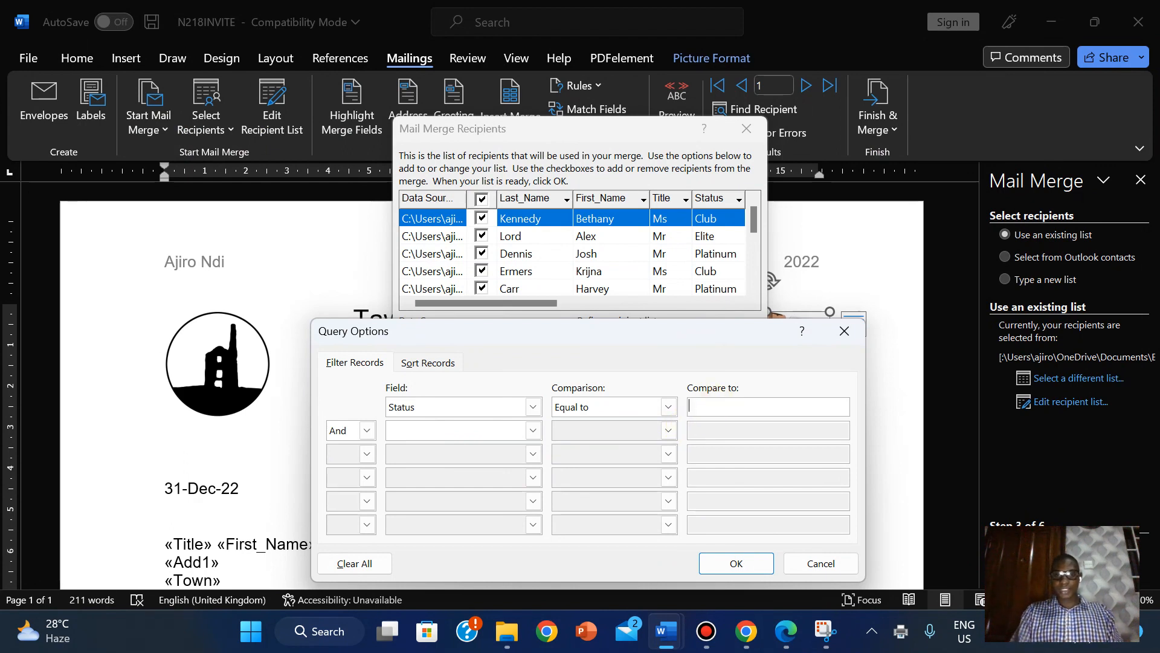
{"action": "type", "text": "Elite"}
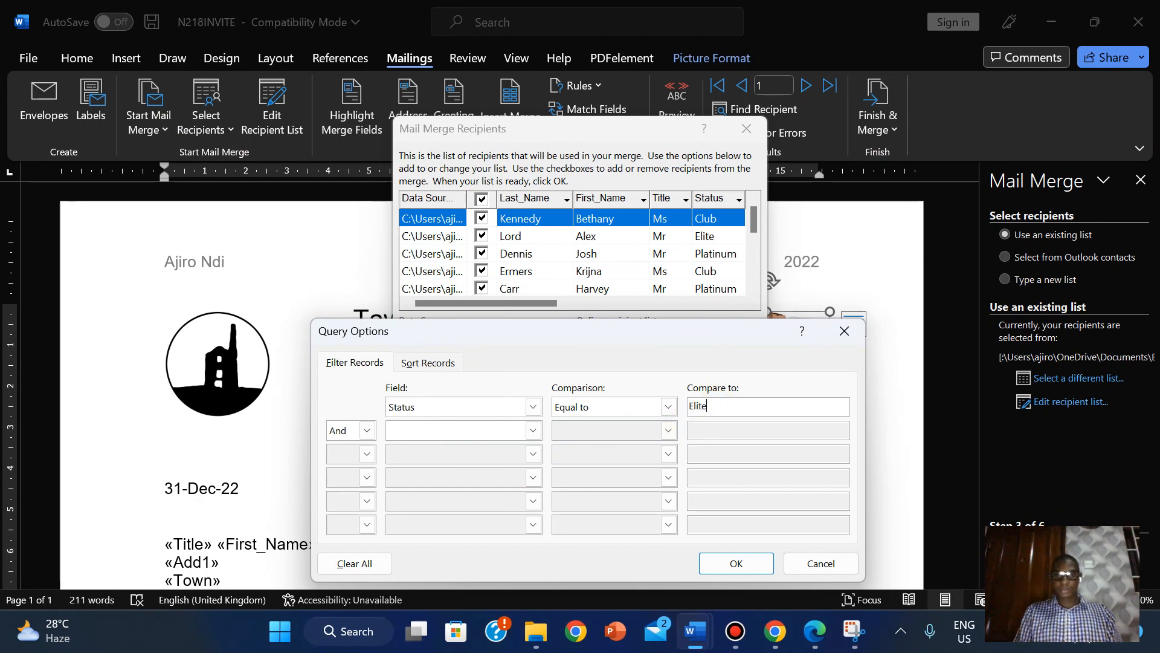
{"action": "left_click", "coordinate": [737, 563]}
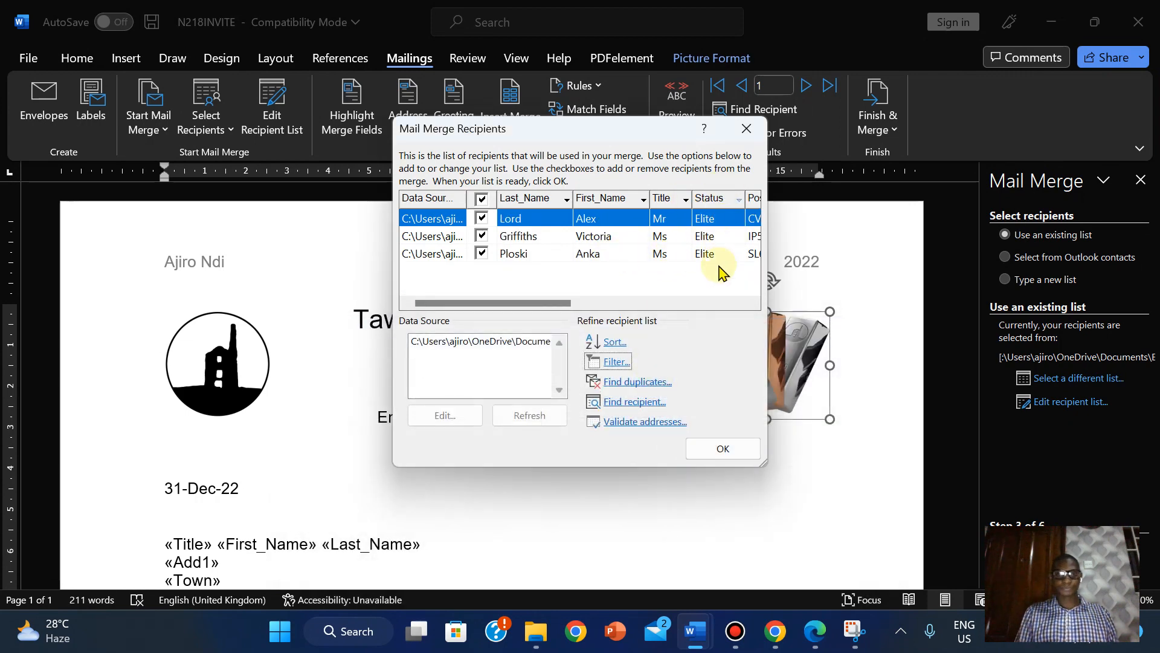
{"action": "left_click", "coordinate": [739, 453]}
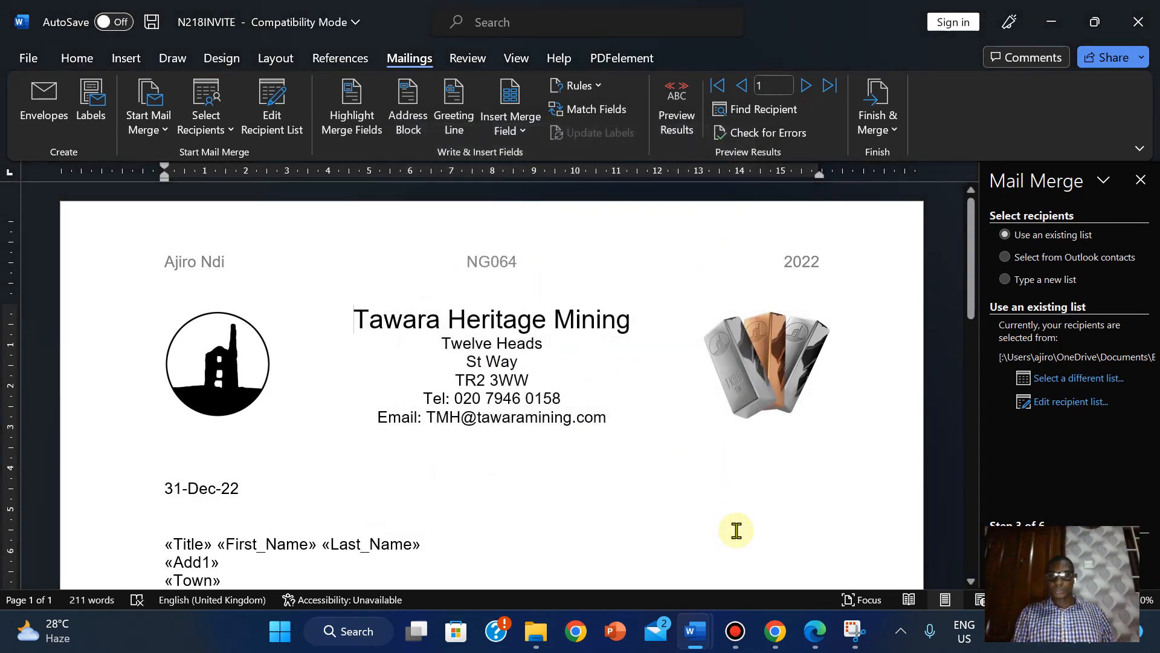
- Review the next exam task, then reopen the recipient filter showing Status Equal to Elite and move it aside
{"action": "left_click", "coordinate": [813, 645]}
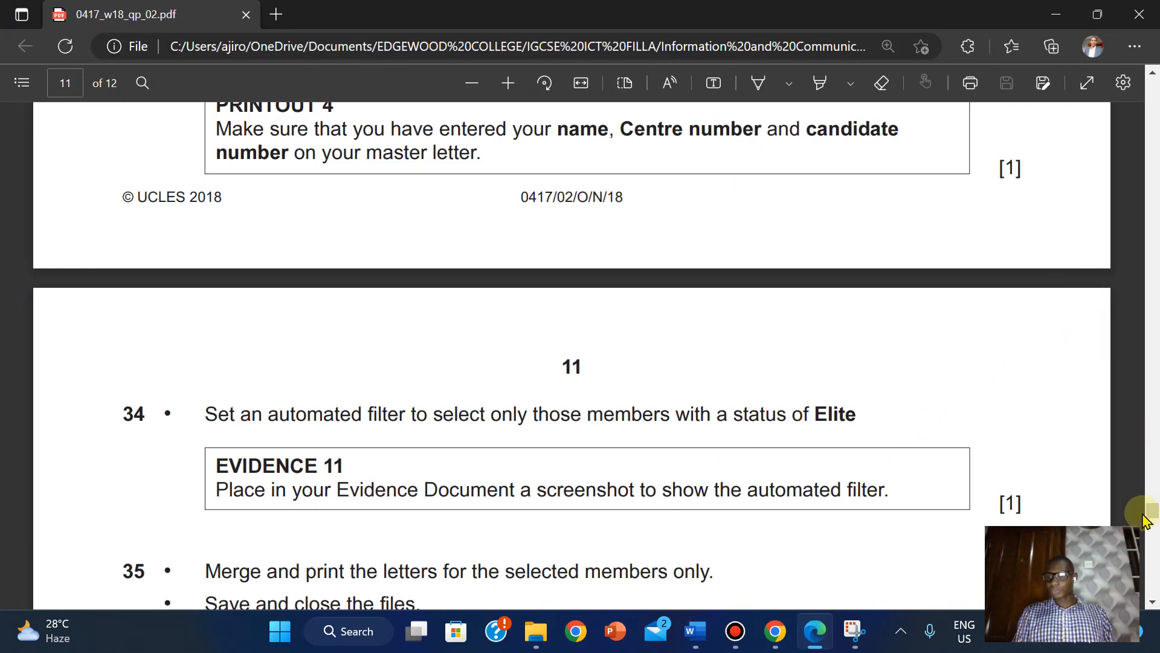
{"action": "left_click_drag", "start_coordinate": [1153, 513], "coordinate": [1152, 520]}
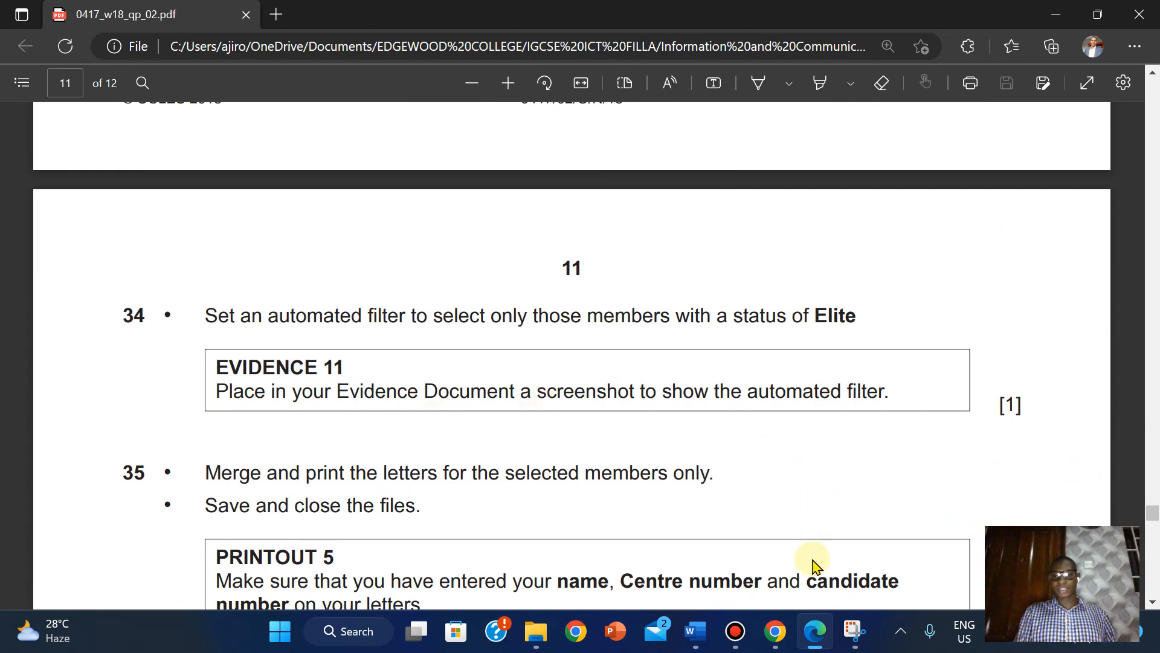
{"action": "mouse_move", "coordinate": [696, 631]}
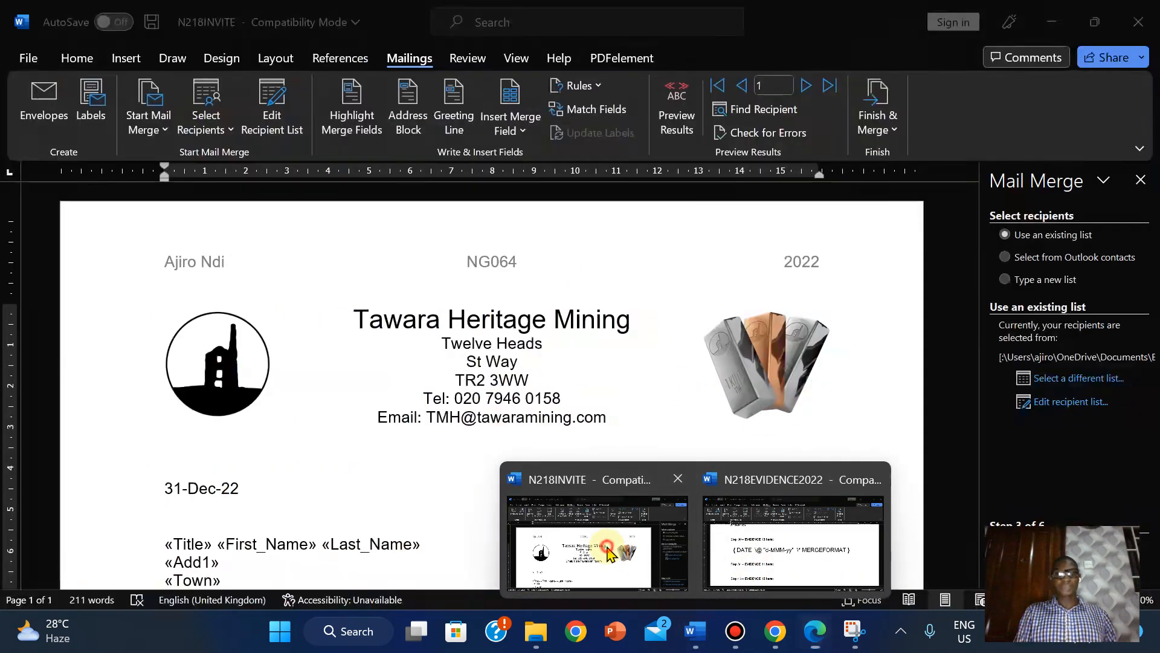
{"action": "left_click", "coordinate": [597, 541]}
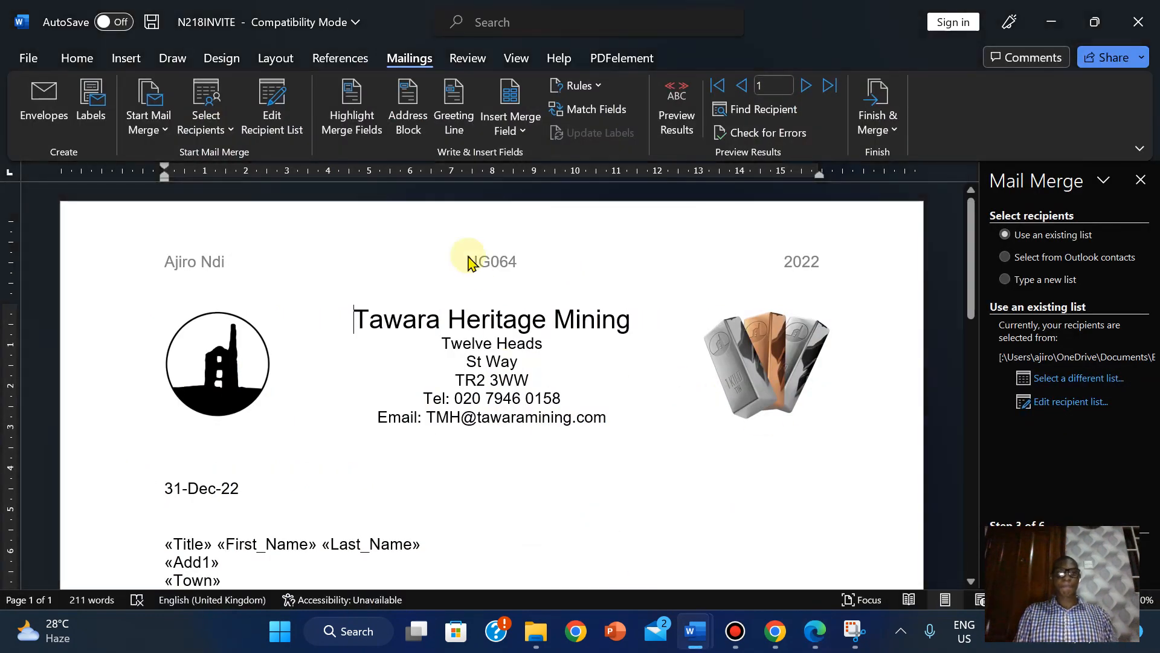
{"action": "left_click", "coordinate": [268, 125]}
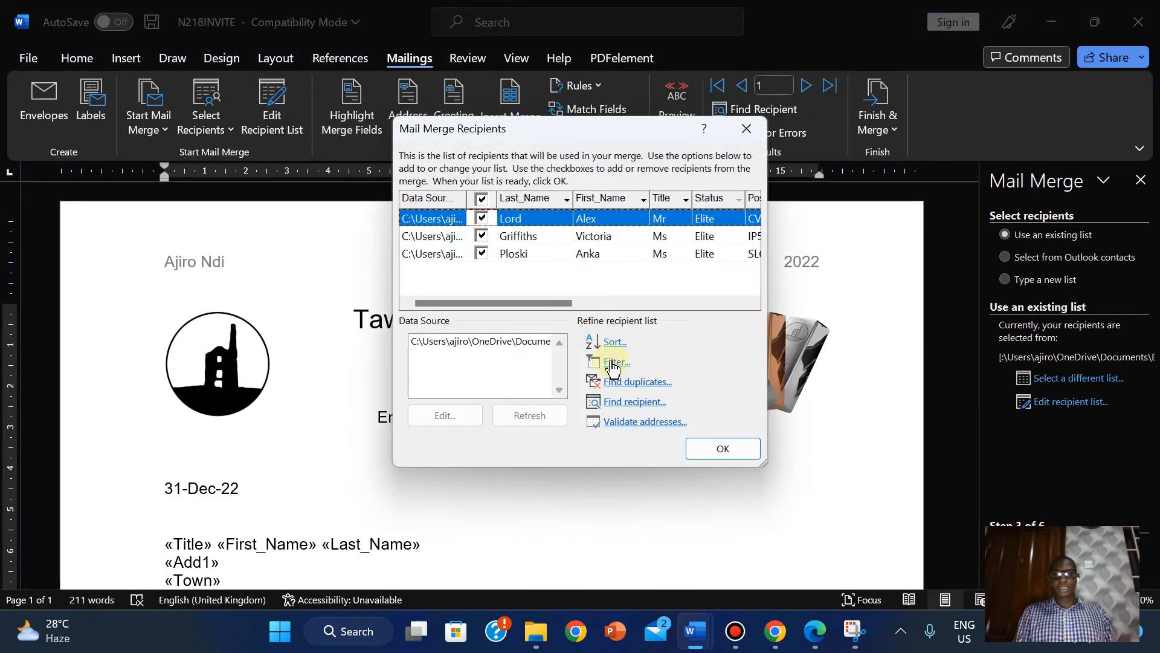
{"action": "left_click", "coordinate": [612, 363]}
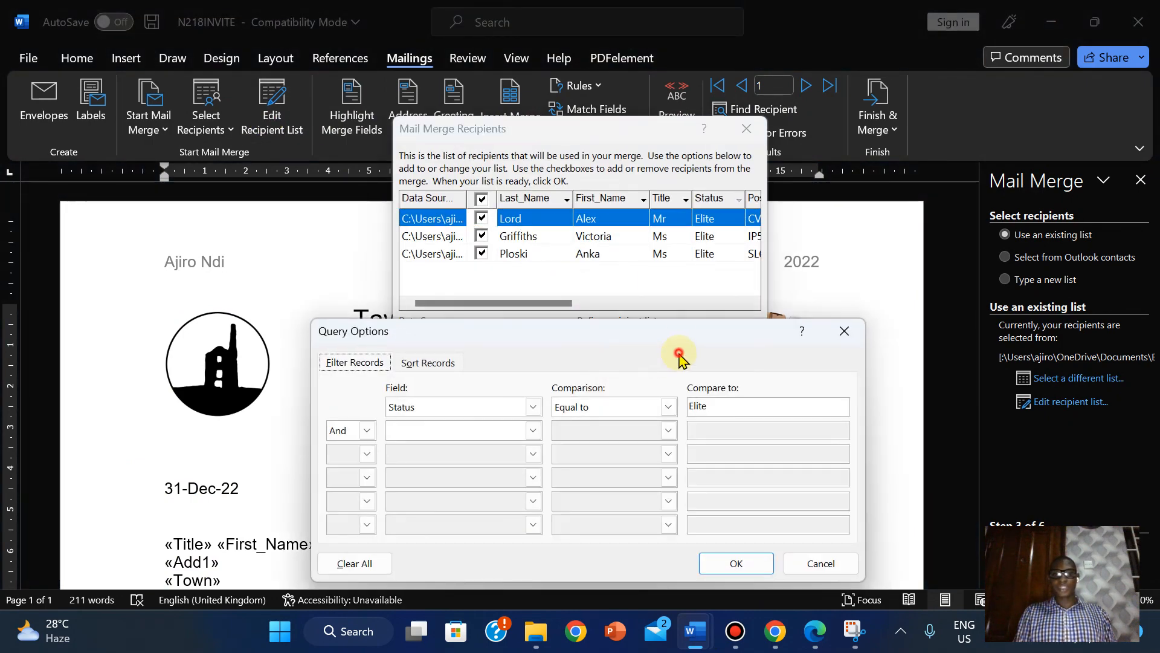
{"action": "left_click_drag", "start_coordinate": [681, 336], "coordinate": [676, 290]}
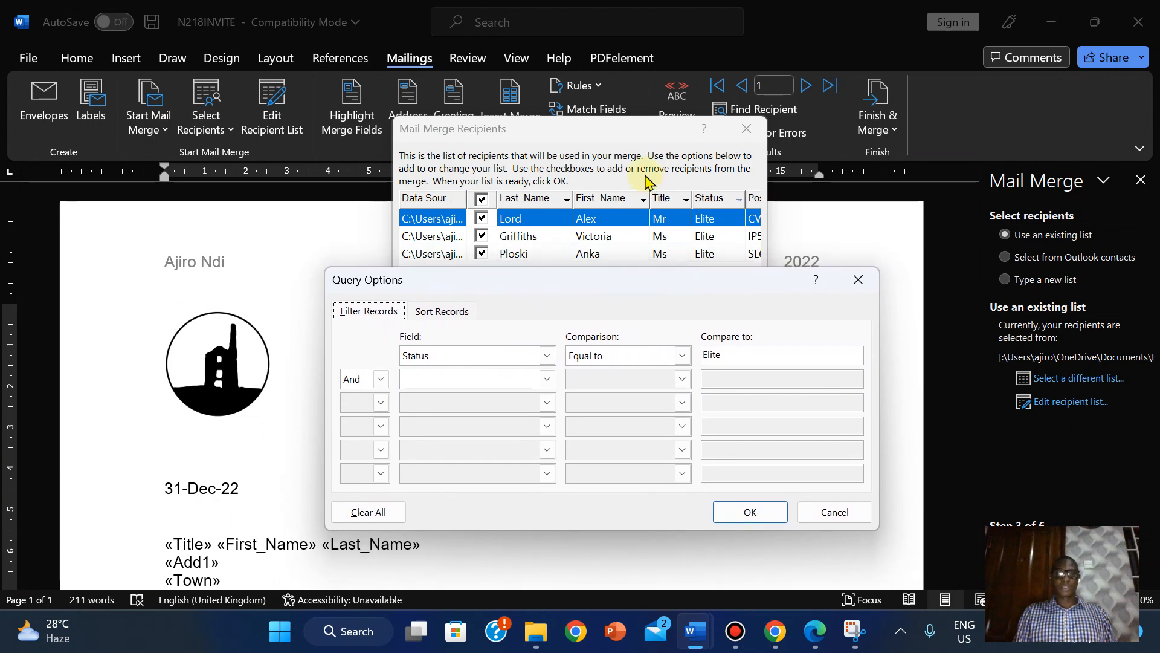
- Snip a rectangle around the recipient list and the Status Equal to Elite filter dialog
{"action": "left_click", "coordinate": [846, 519]}
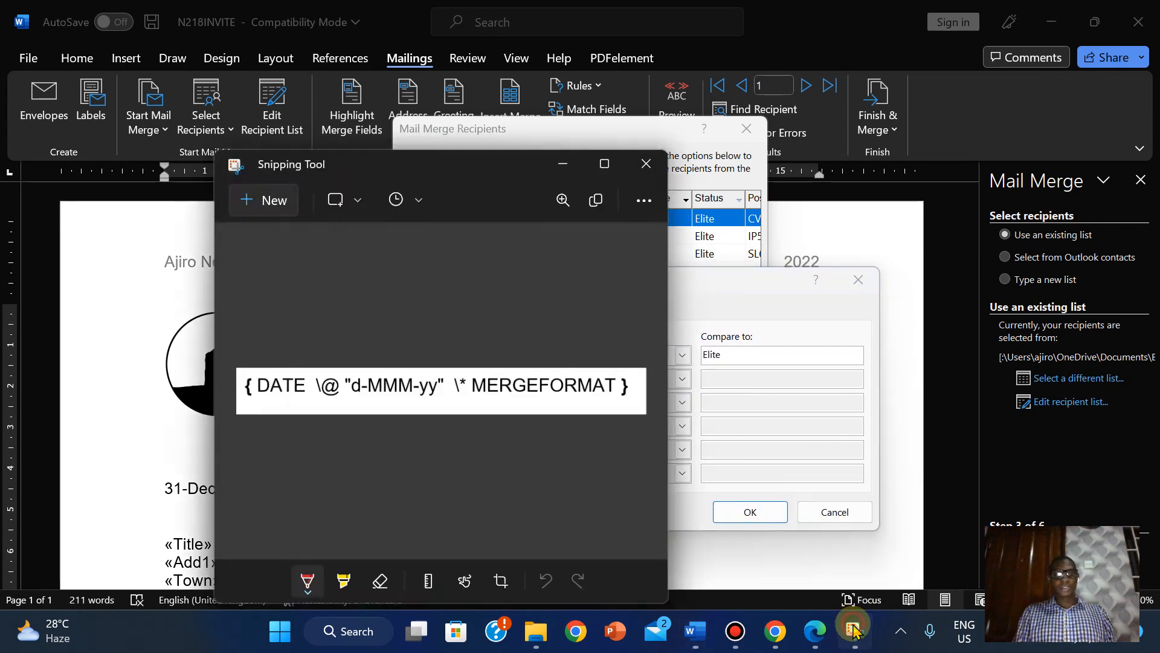
{"action": "left_click", "coordinate": [263, 202]}
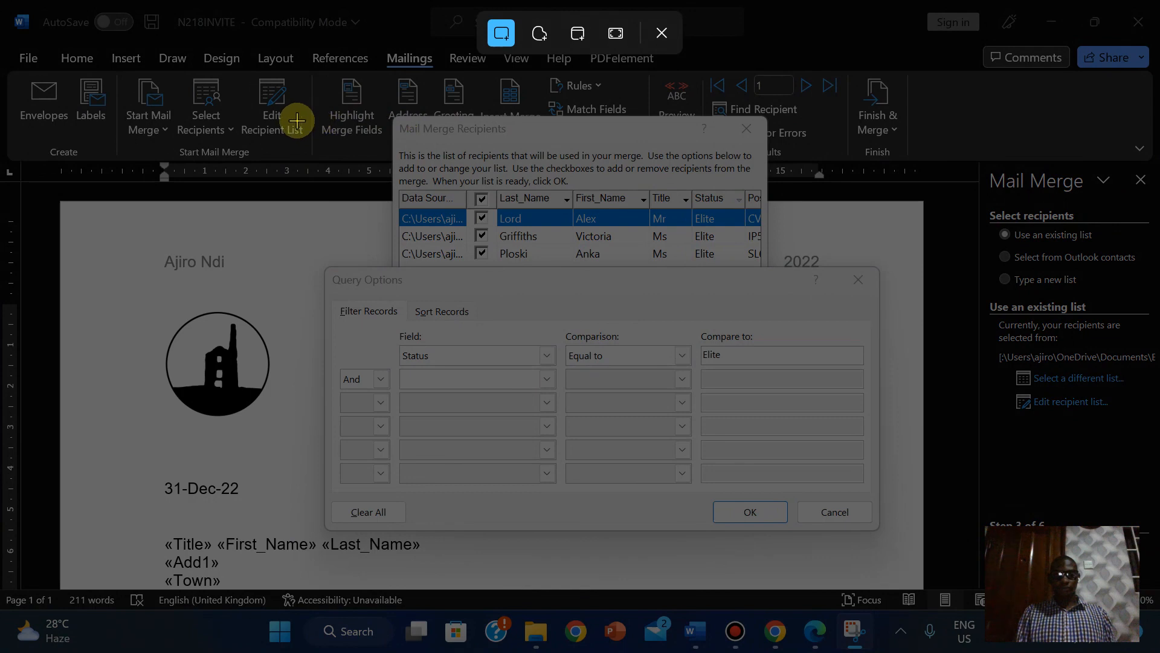
{"action": "left_click_drag", "start_coordinate": [297, 120], "coordinate": [881, 368]}
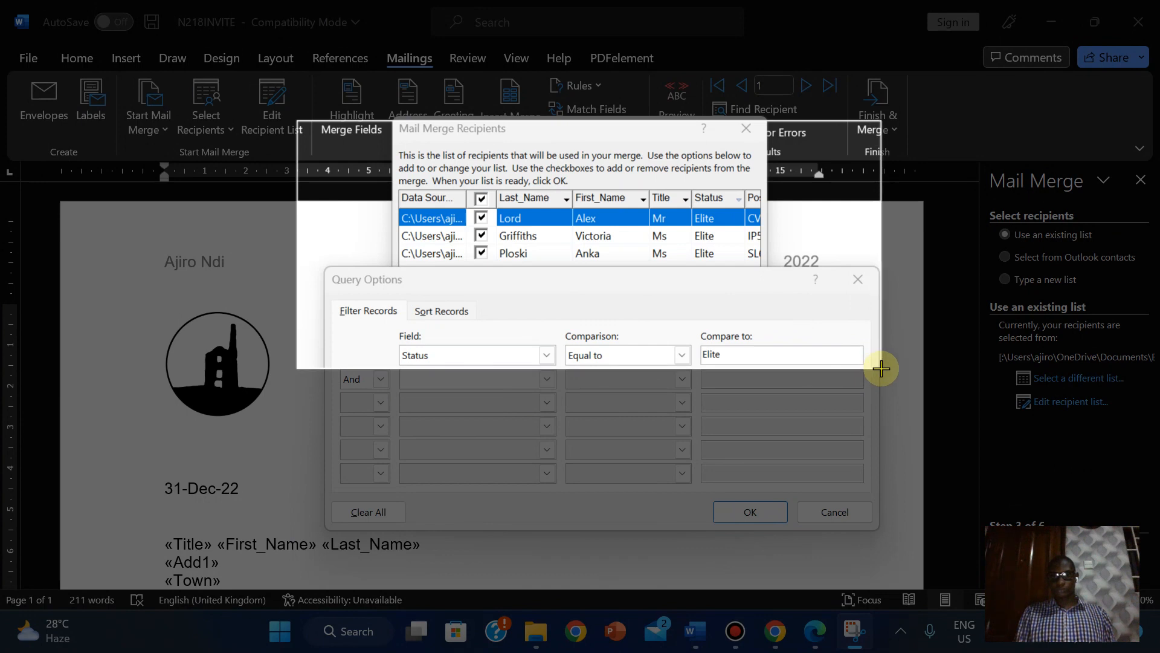
{"action": "left_click_drag", "start_coordinate": [882, 369], "coordinate": [882, 368]}
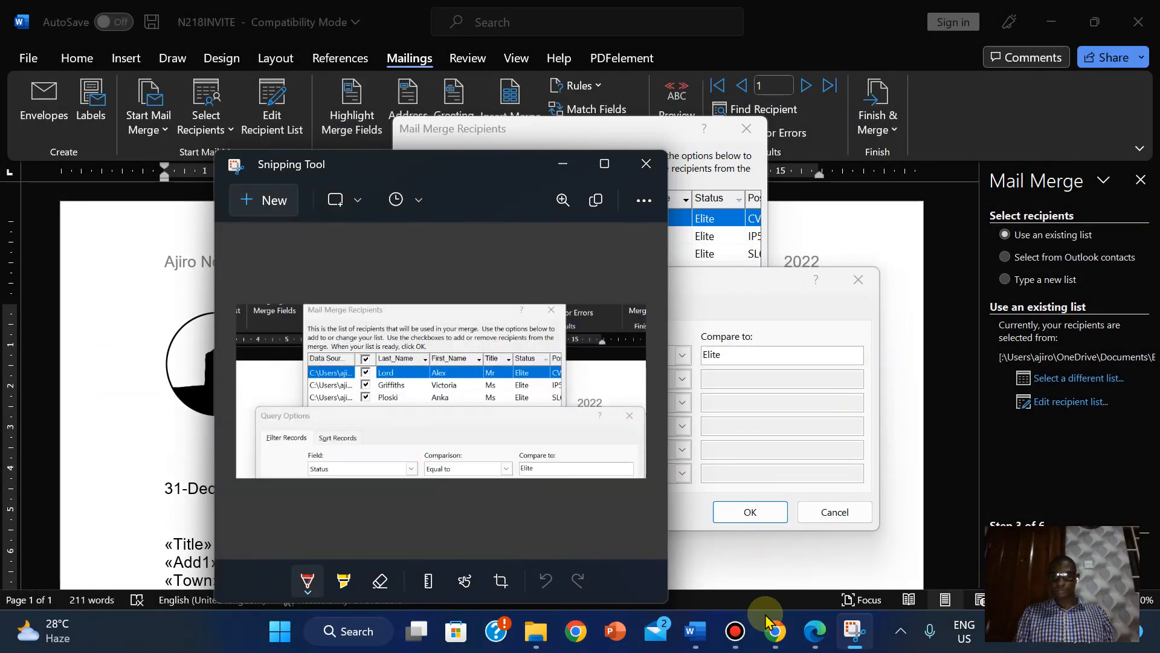
- Back in N218INVITE, cancel the filter options and close the recipient list with OK
{"action": "left_click", "coordinate": [817, 633]}
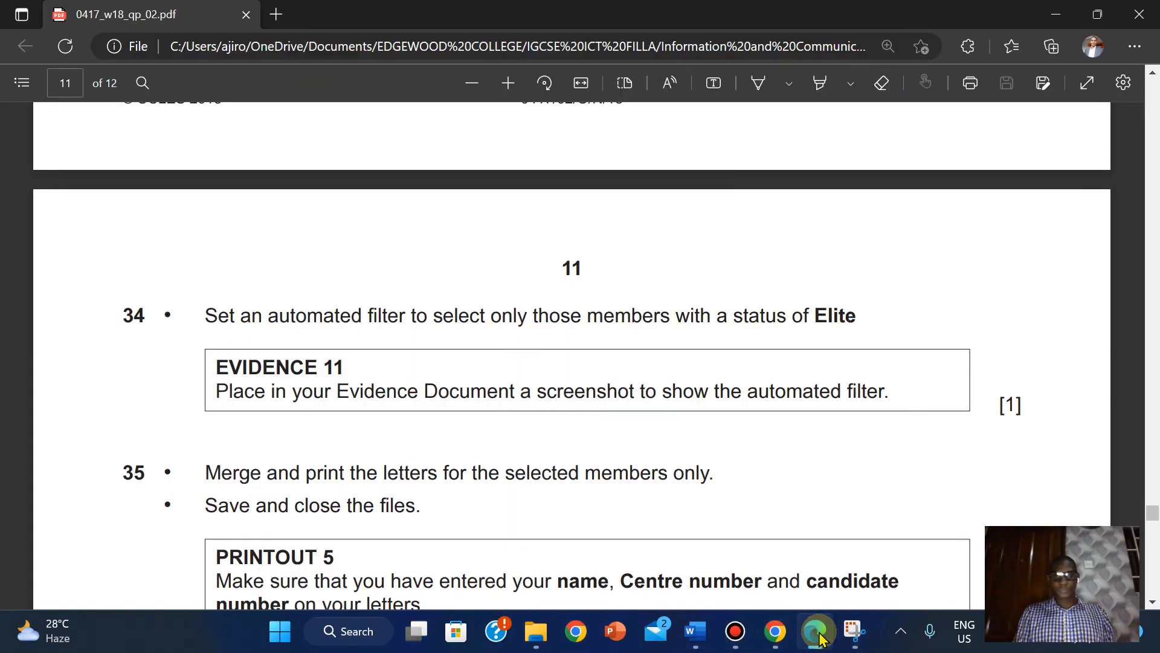
{"action": "left_click", "coordinate": [817, 634]}
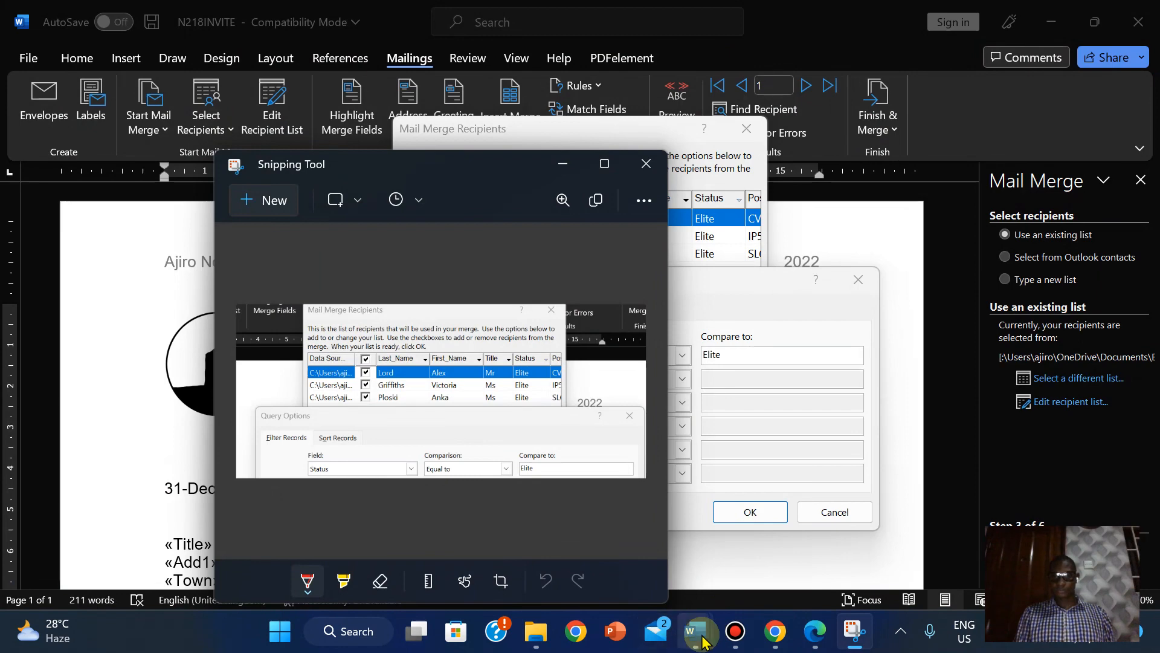
{"action": "mouse_move", "coordinate": [701, 641]}
{"action": "left_click", "coordinate": [597, 541]}
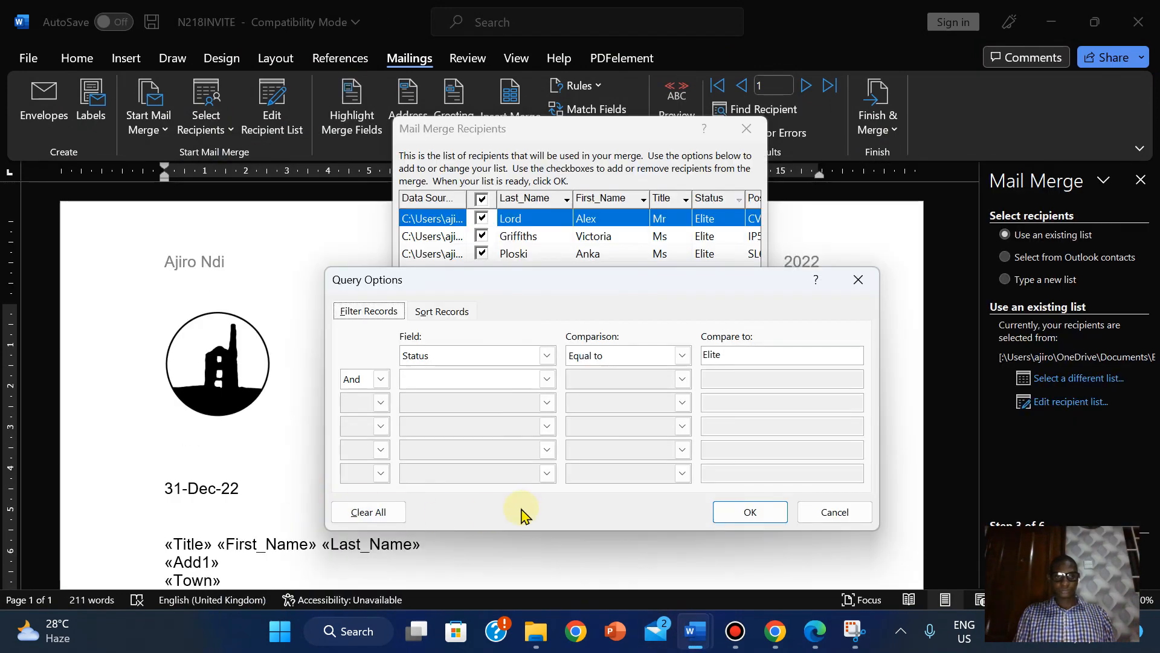
{"action": "left_click", "coordinate": [843, 527]}
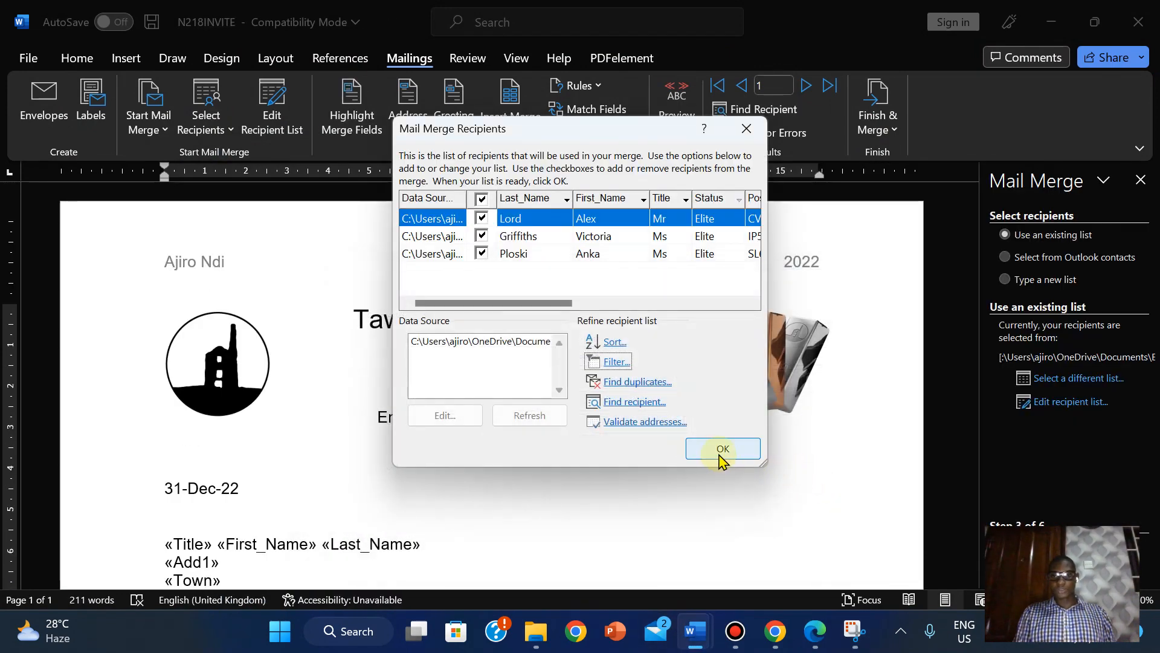
{"action": "left_click", "coordinate": [719, 452]}
- Paste the filter screenshot under Step 34 – EVIDENCE 11 in N218EVIDENCE2022 and select it
{"action": "mouse_move", "coordinate": [698, 631]}
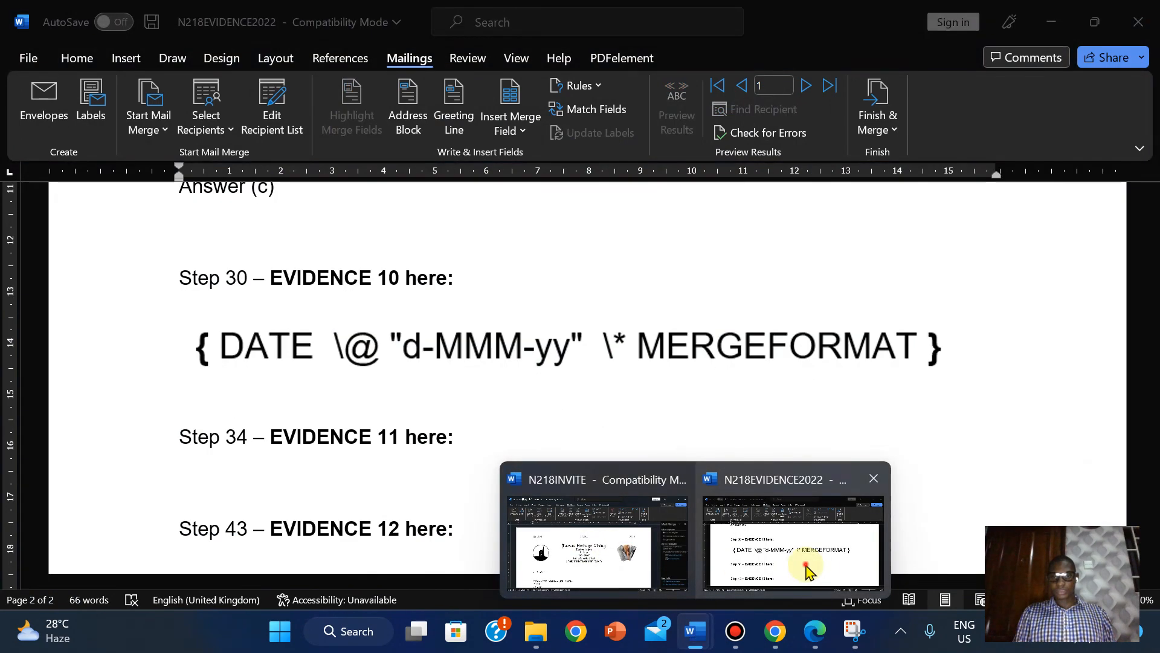
{"action": "left_click", "coordinate": [808, 571]}
{"action": "left_click", "coordinate": [192, 473]}
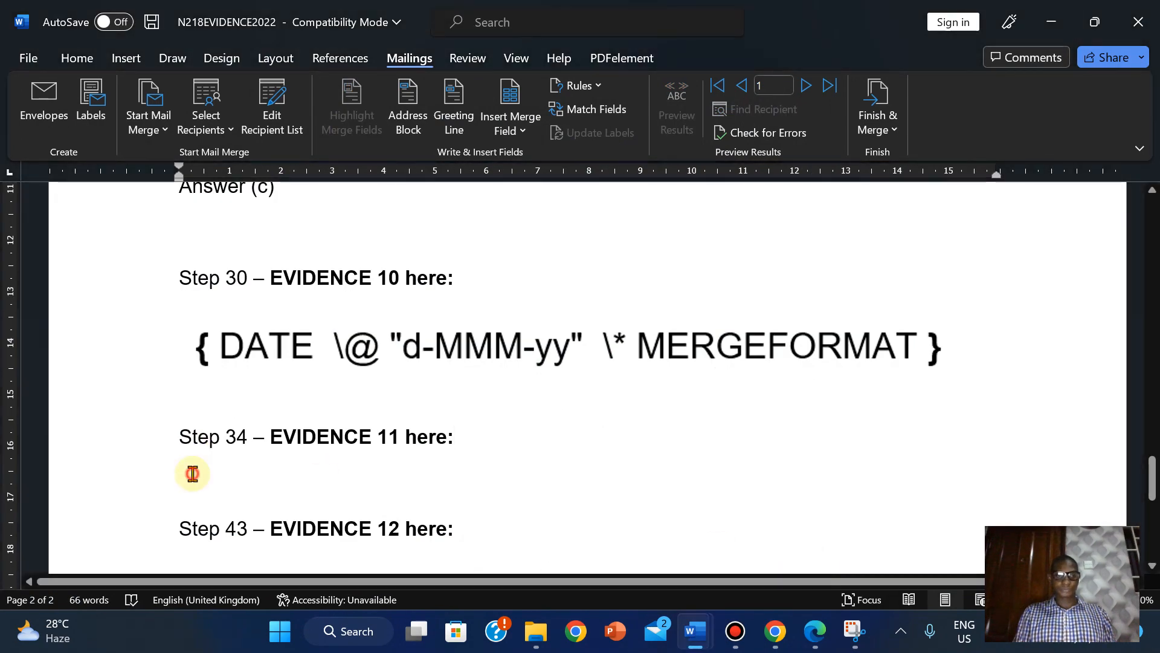
{"action": "key", "text": "ctrl+v"}
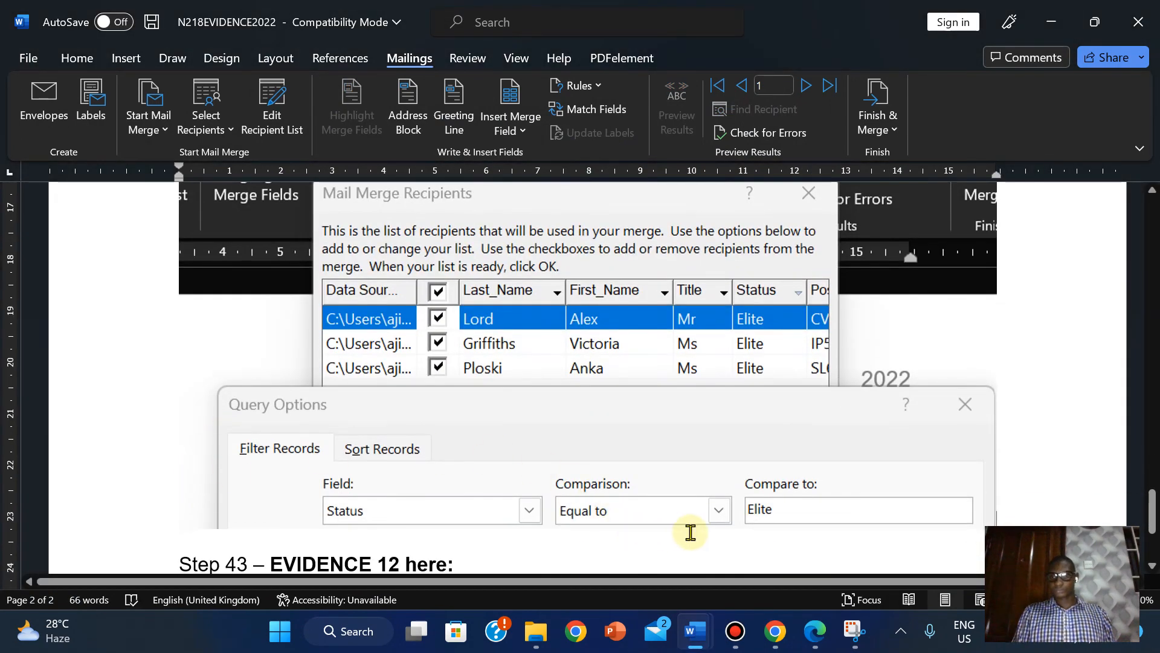
{"action": "scroll", "coordinate": [811, 470], "scroll_direction": "down", "scroll_amount": 8}
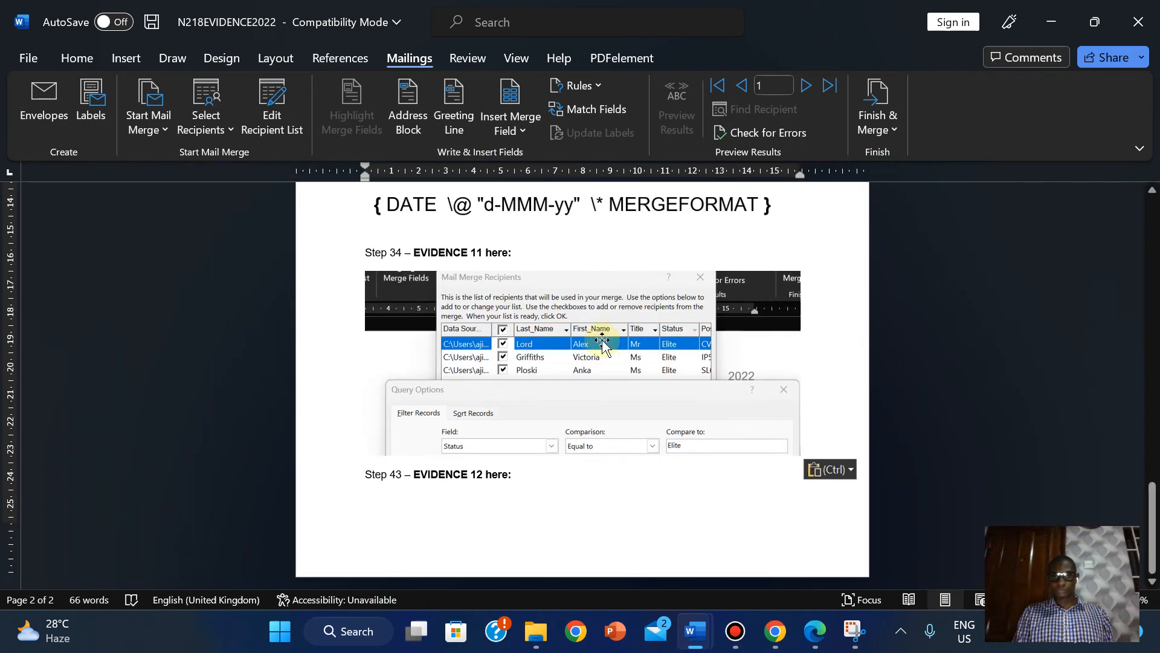
{"action": "left_click", "coordinate": [555, 342]}
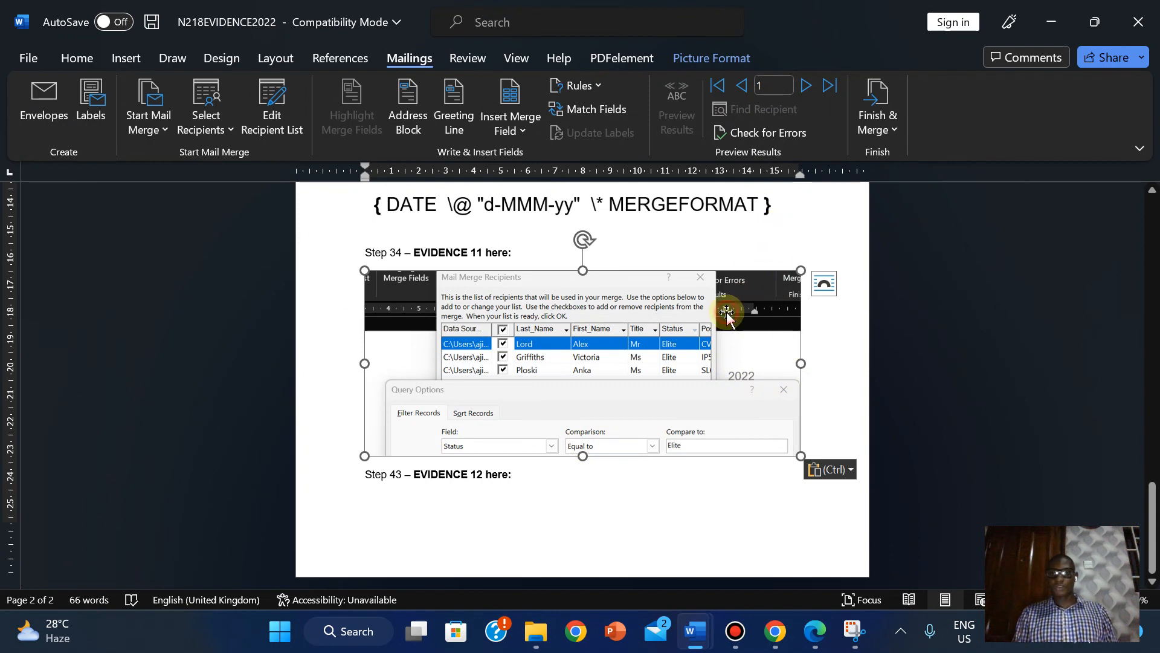
- Crop the right and left edges off the EVIDENCE 11 screenshot, leaving it 6.77 × 12.17 cm
{"action": "left_click", "coordinate": [706, 58]}
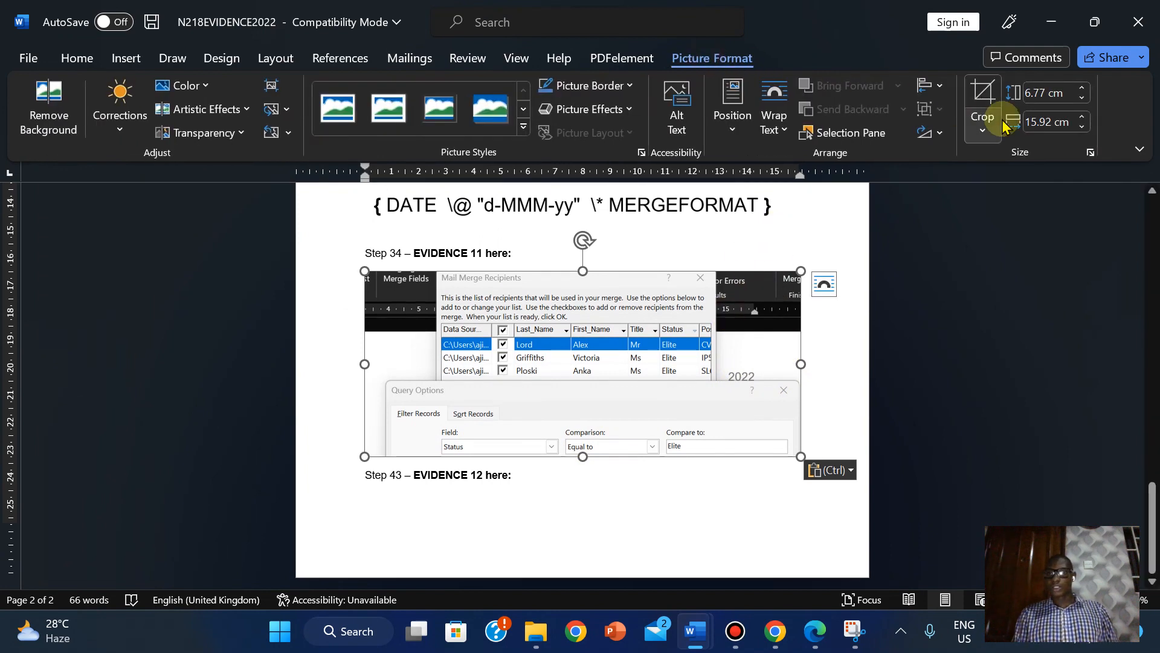
{"action": "left_click", "coordinate": [980, 93]}
{"action": "left_click_drag", "start_coordinate": [799, 365], "coordinate": [718, 360]}
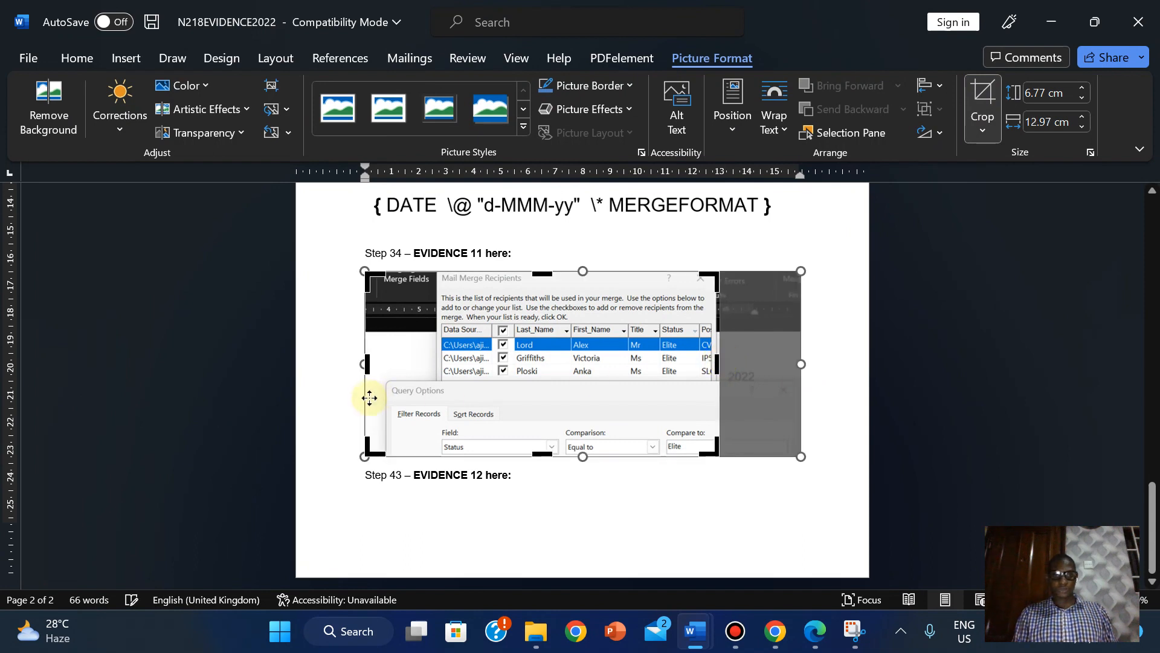
{"action": "left_click_drag", "start_coordinate": [367, 365], "coordinate": [389, 365]}
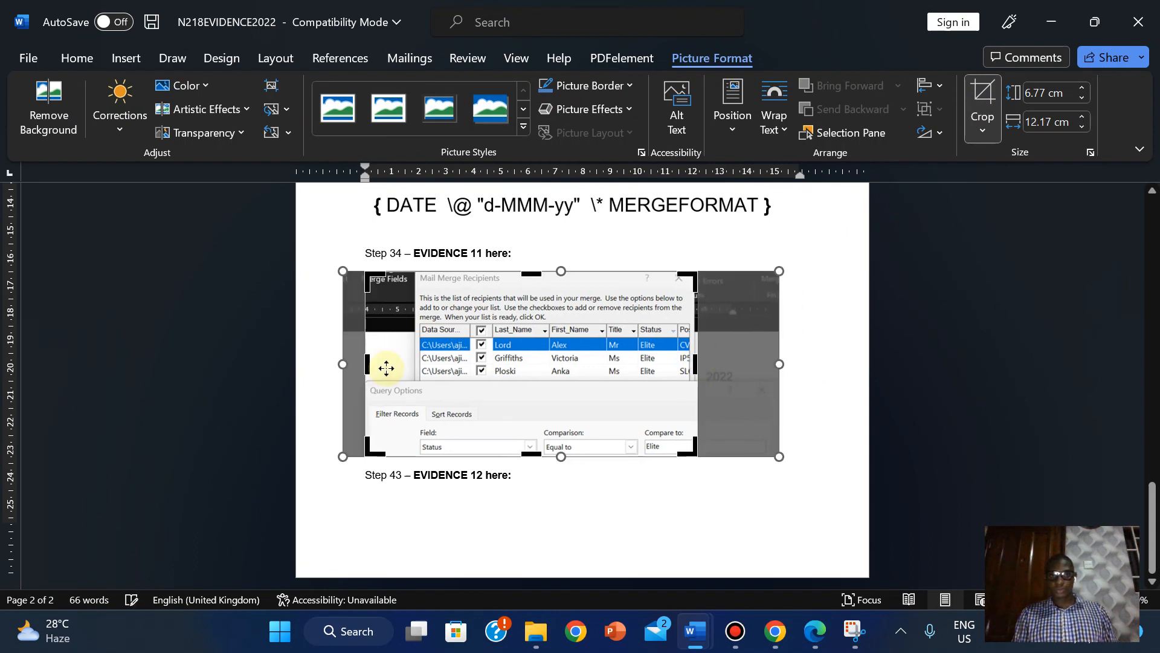
{"action": "left_click", "coordinate": [980, 111]}
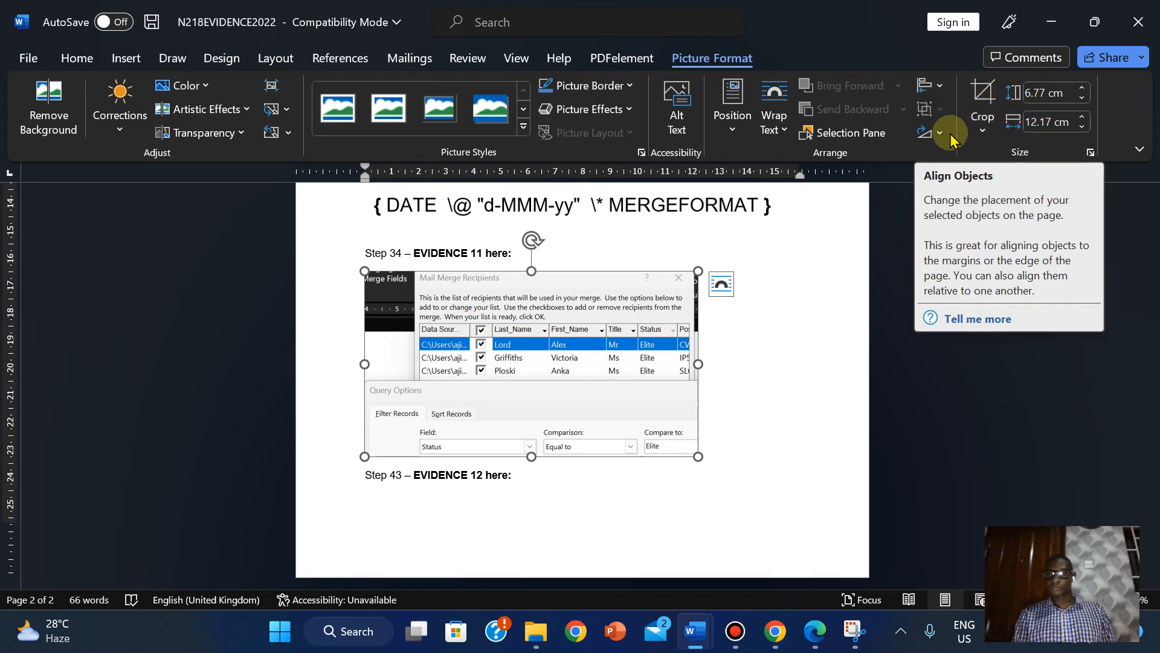
{"action": "left_click", "coordinate": [84, 56]}
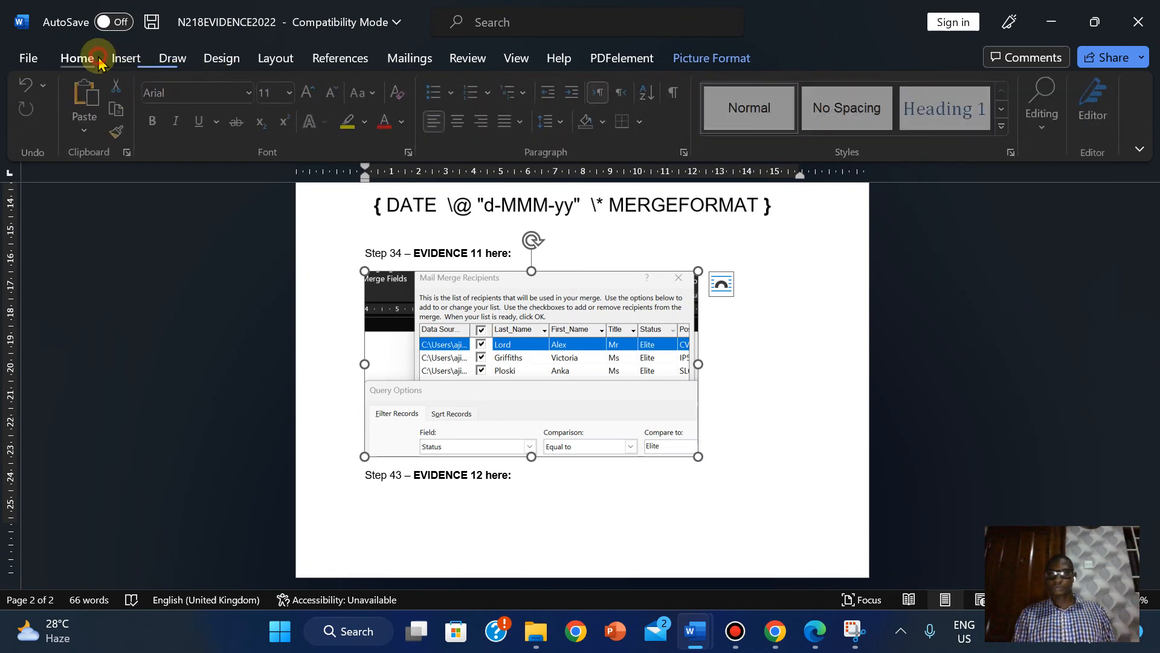
{"action": "left_click", "coordinate": [406, 56]}
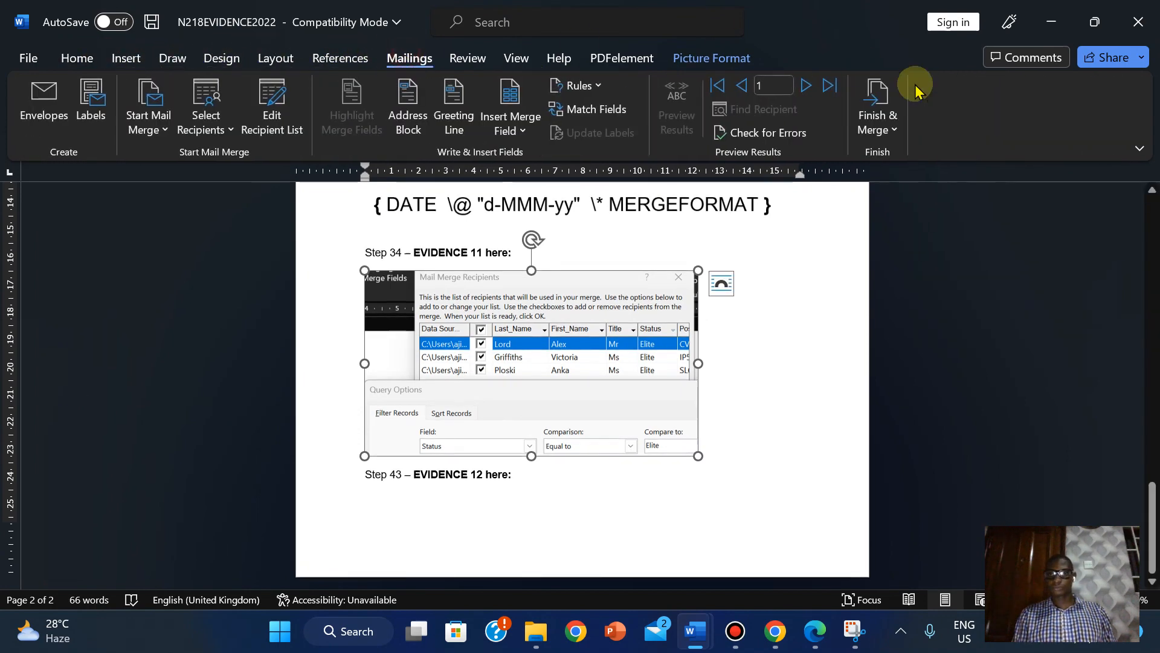
{"action": "left_click", "coordinate": [892, 130]}
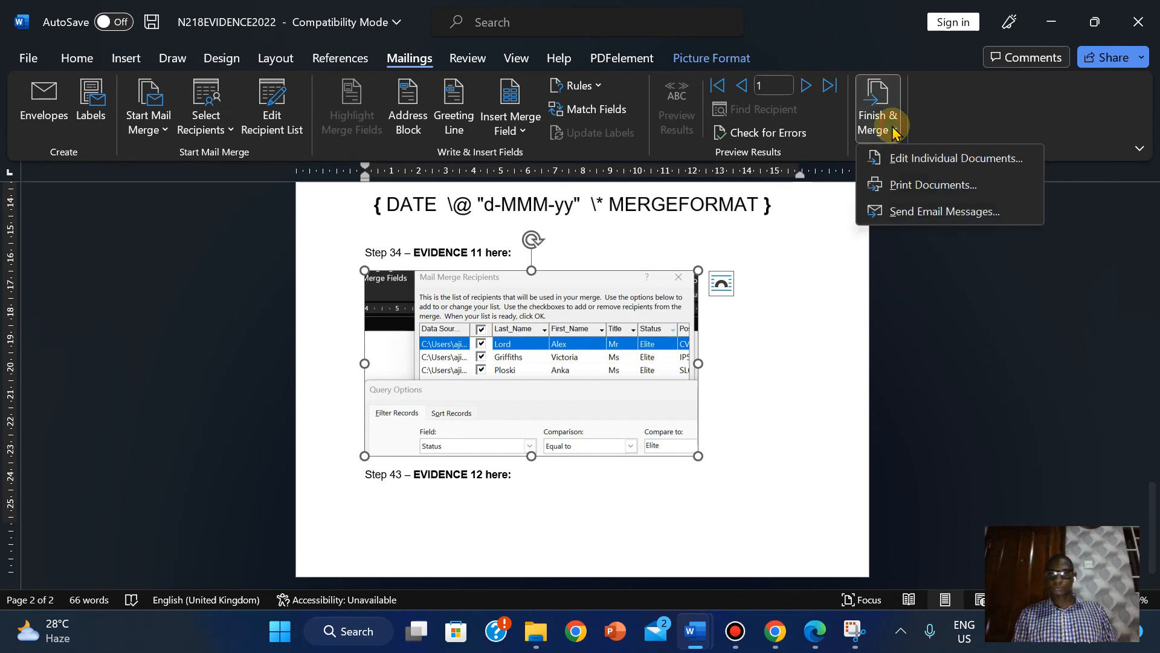
{"action": "left_click", "coordinate": [166, 130]}
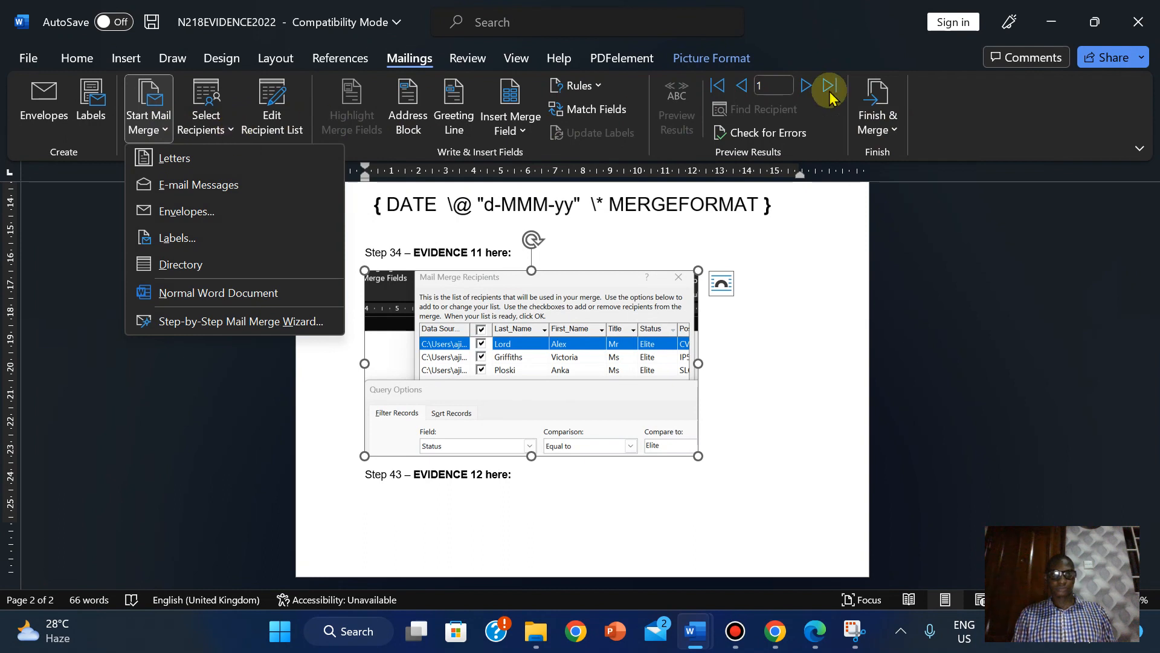
{"action": "left_click", "coordinate": [901, 136]}
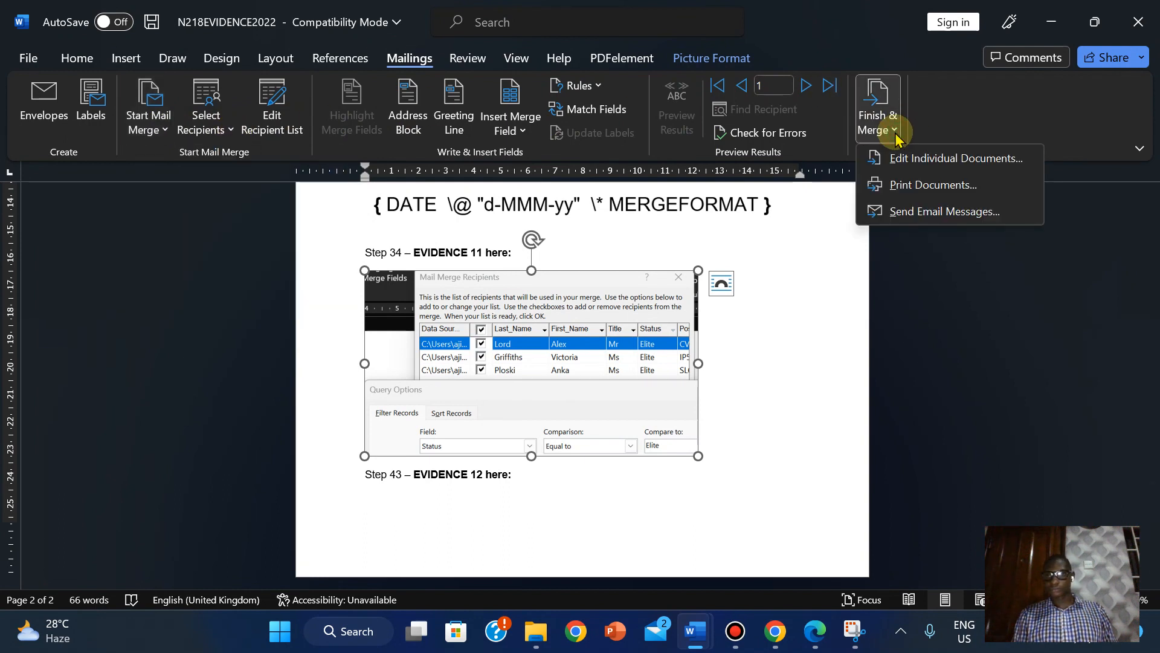
{"action": "left_click", "coordinate": [880, 341]}
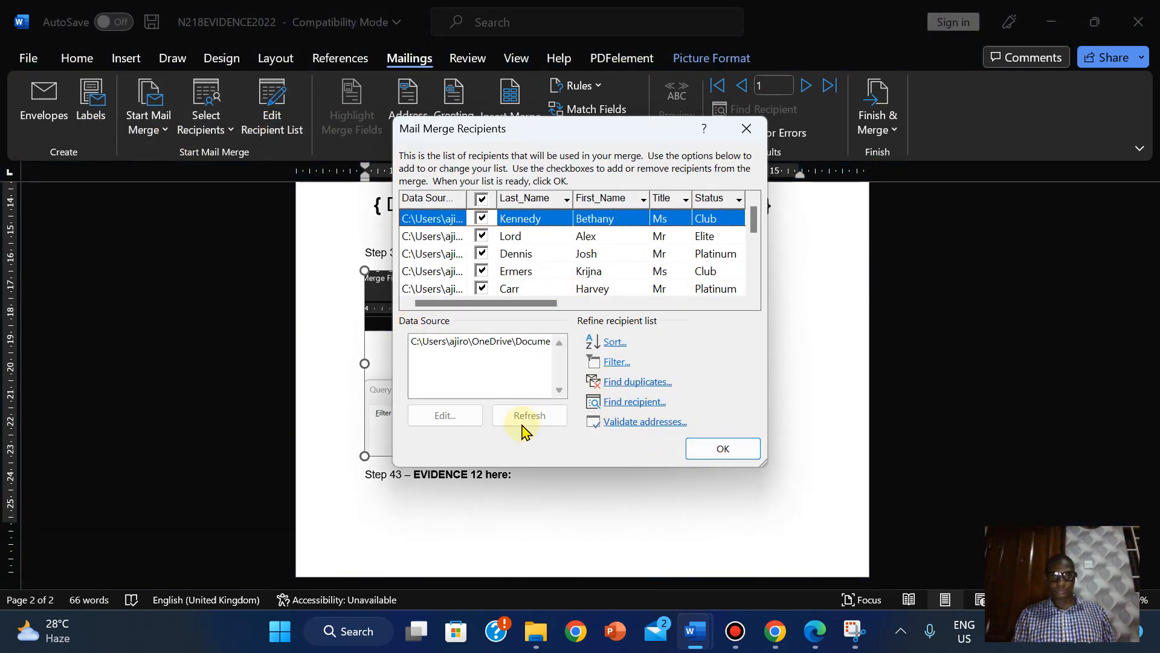
{"action": "left_click", "coordinate": [747, 129]}
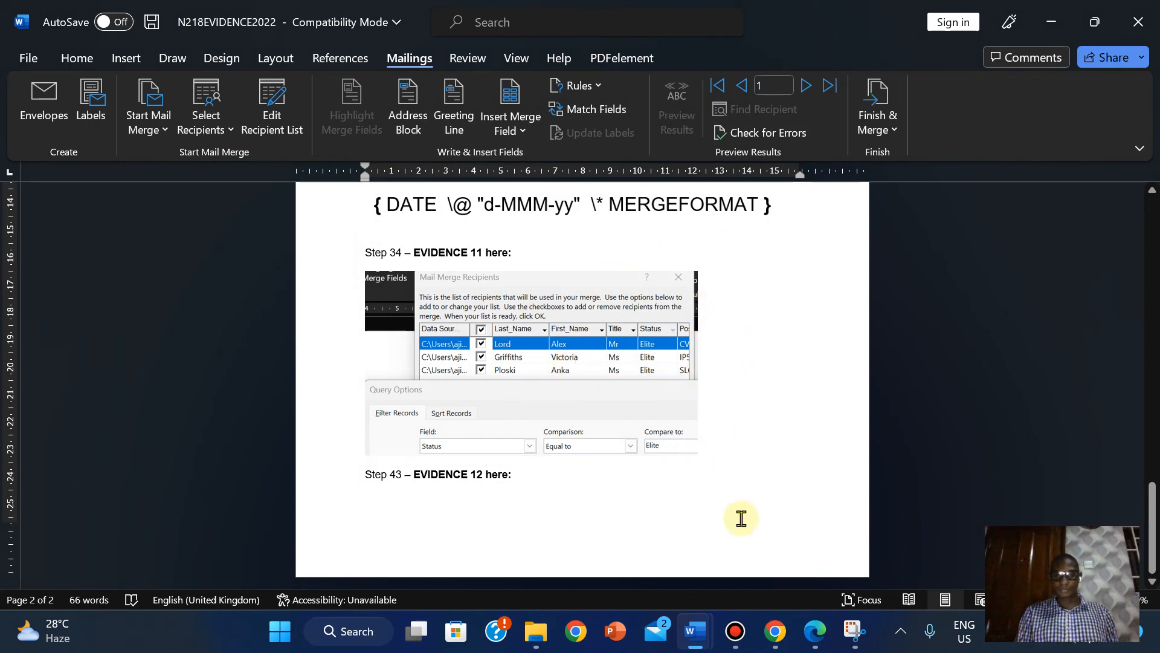
{"action": "mouse_move", "coordinate": [696, 645]}
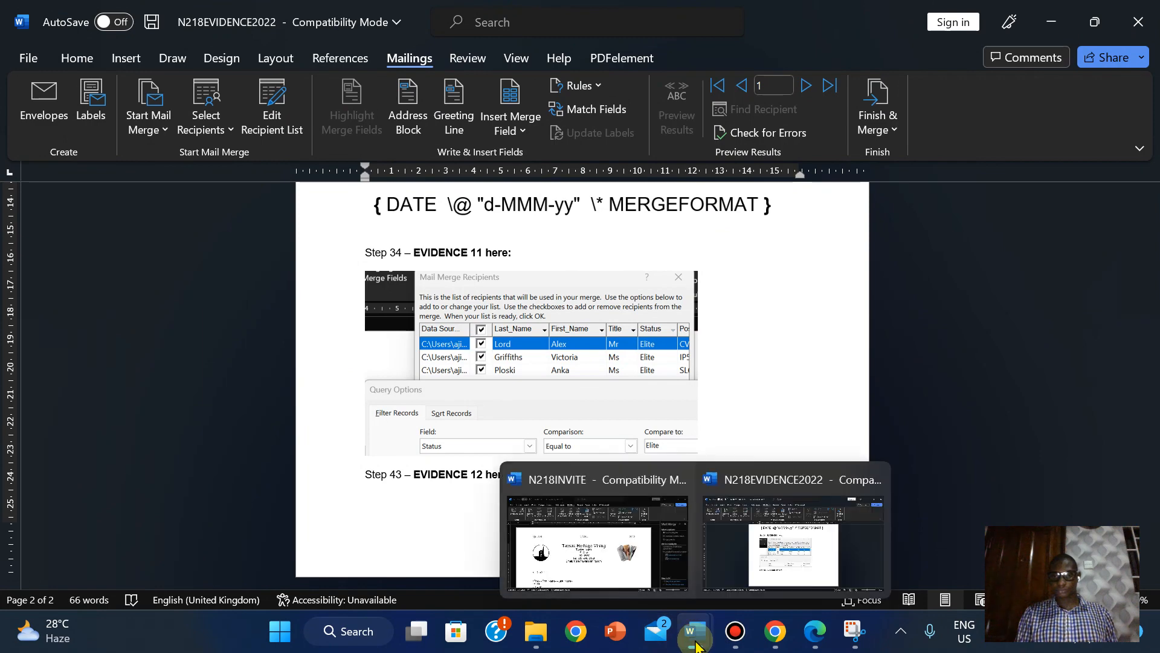
- Read question 35's merge-and-print task in the exam PDF, then return to the N218INVITE letter
{"action": "left_click", "coordinate": [595, 555]}
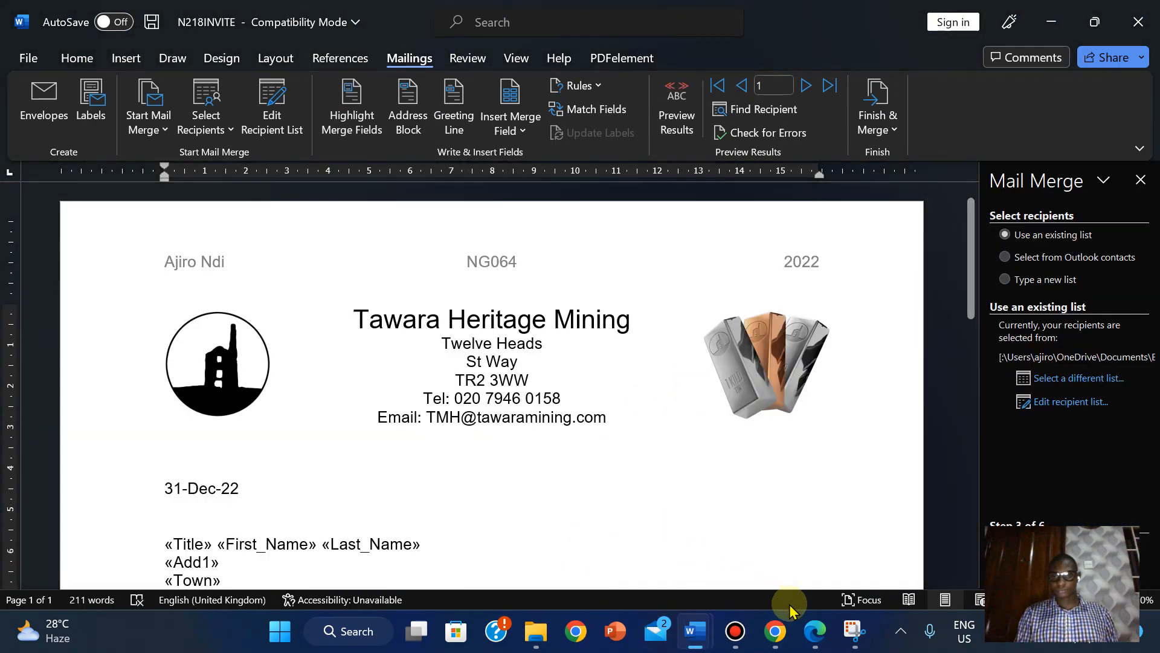
{"action": "left_click", "coordinate": [811, 641]}
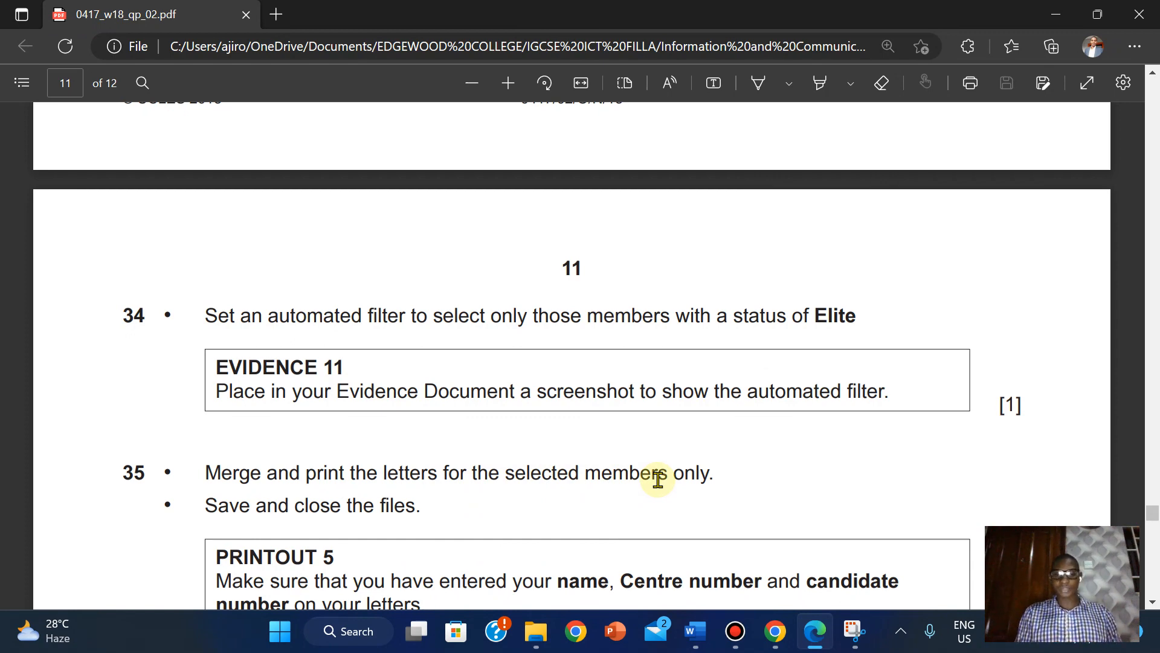
{"action": "mouse_move", "coordinate": [695, 628]}
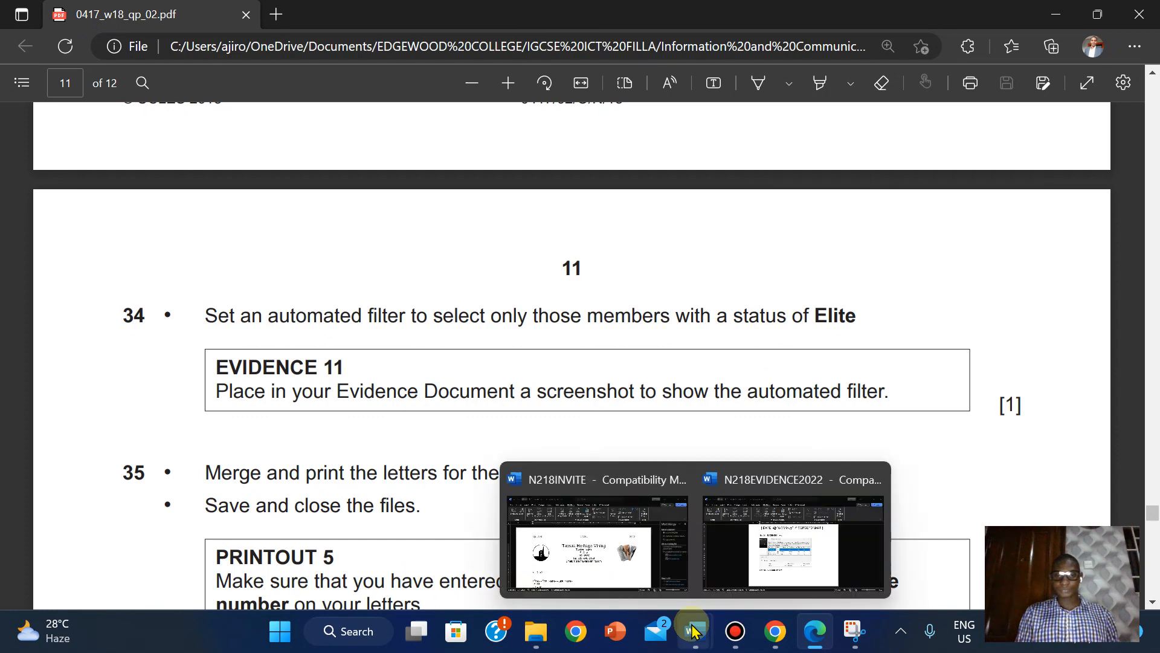
{"action": "left_click", "coordinate": [622, 562]}
{"action": "left_click", "coordinate": [884, 129]}
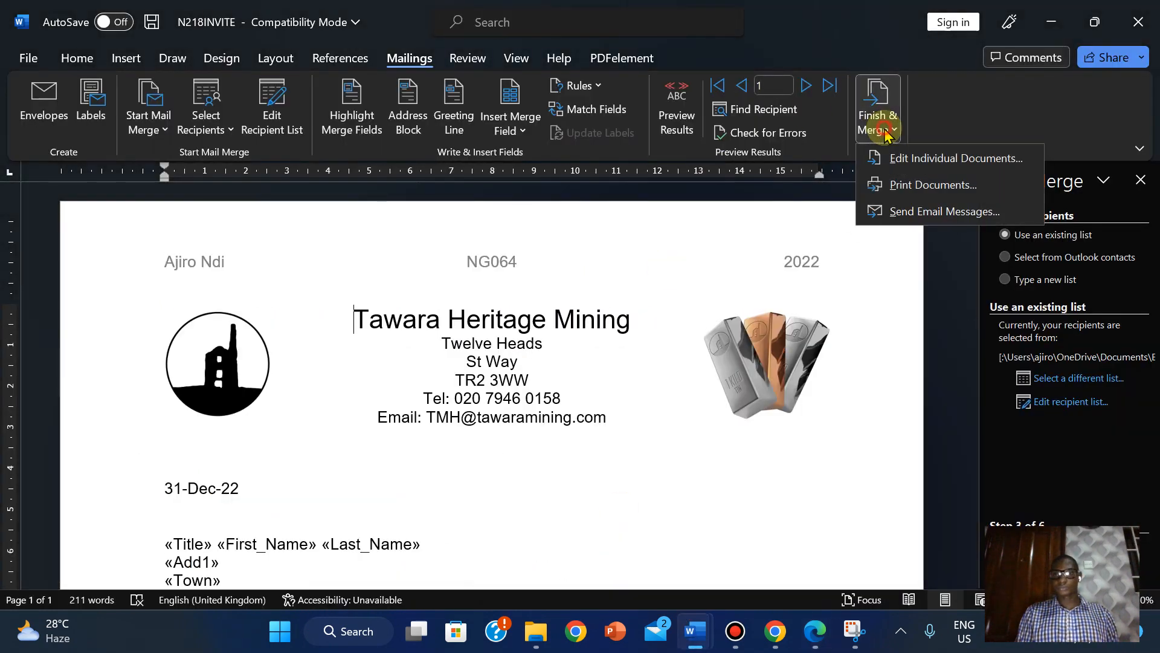
- Preview the merged letters with real recipient details, stepping forward through two records
{"action": "left_click", "coordinate": [900, 184]}
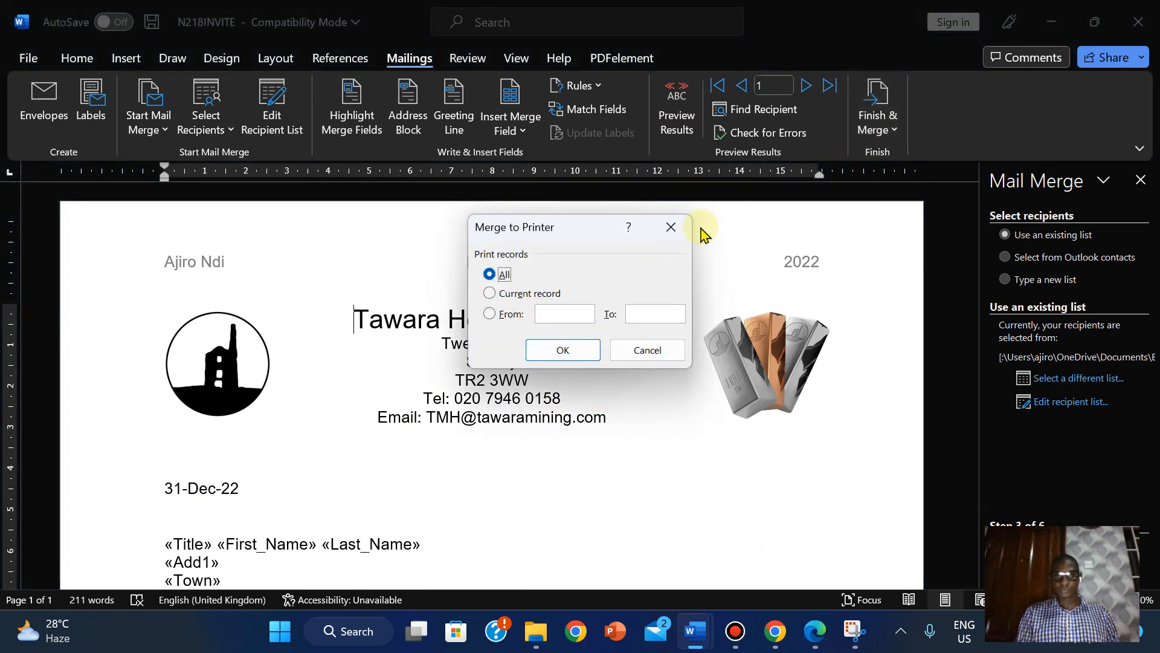
{"action": "left_click", "coordinate": [645, 349]}
{"action": "left_click", "coordinate": [685, 117]}
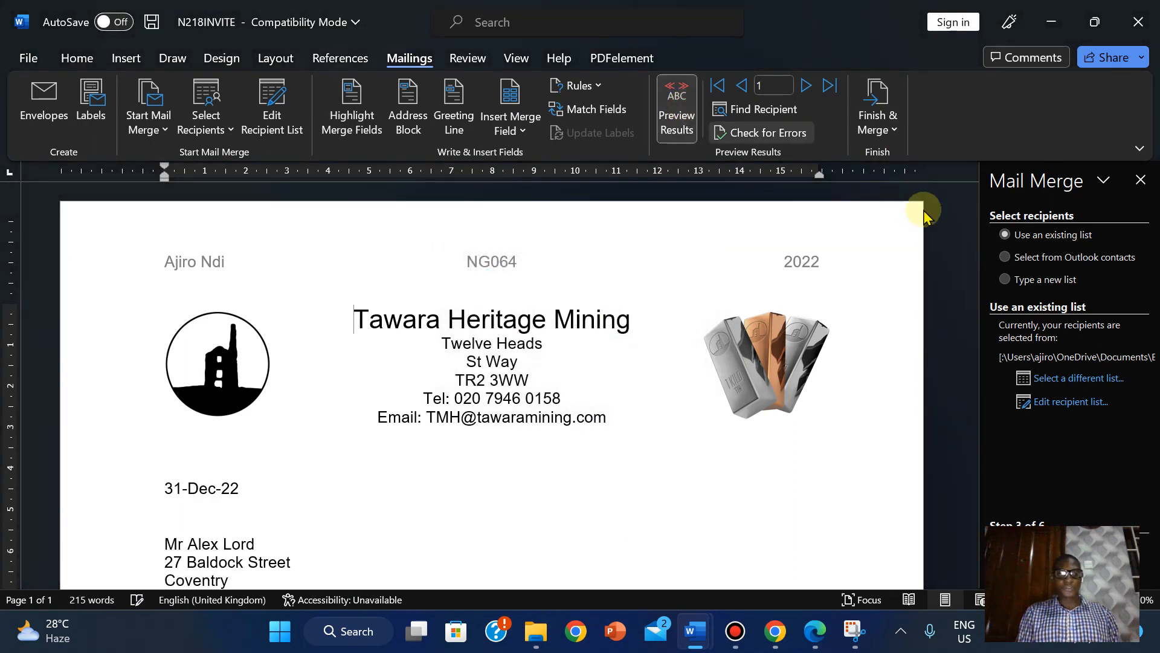
{"action": "left_click", "coordinate": [804, 86]}
{"action": "left_click", "coordinate": [804, 86]}
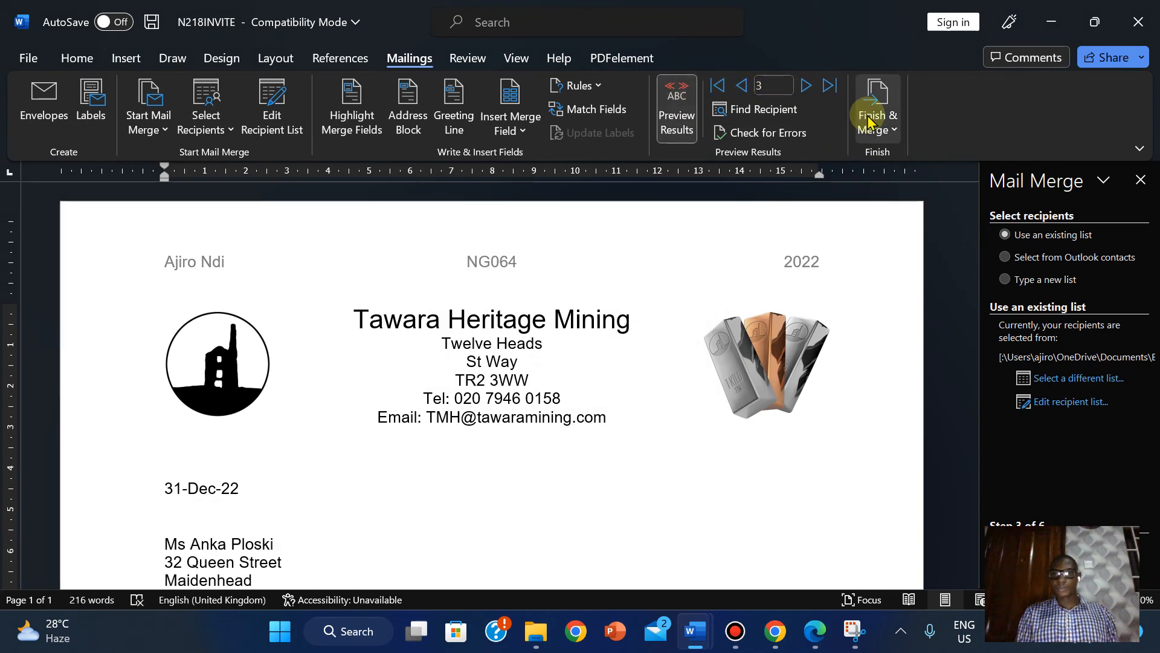
- Merge all records to the printer, then recheck question 35 in the exam PDF
{"action": "left_click", "coordinate": [891, 137]}
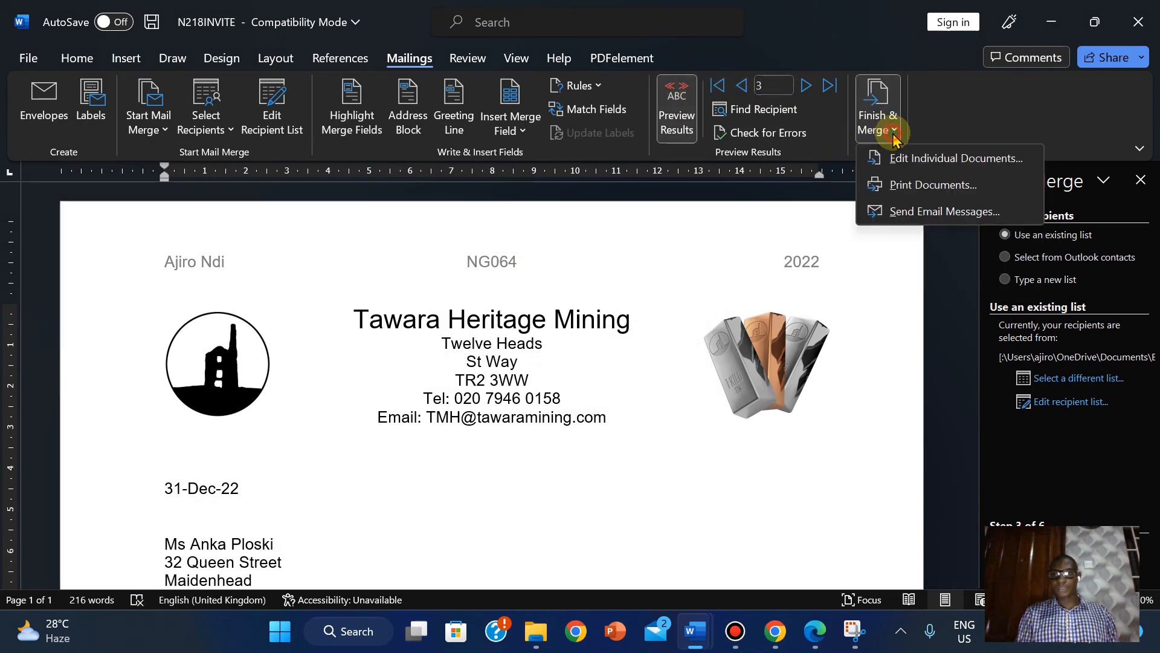
{"action": "left_click", "coordinate": [905, 188]}
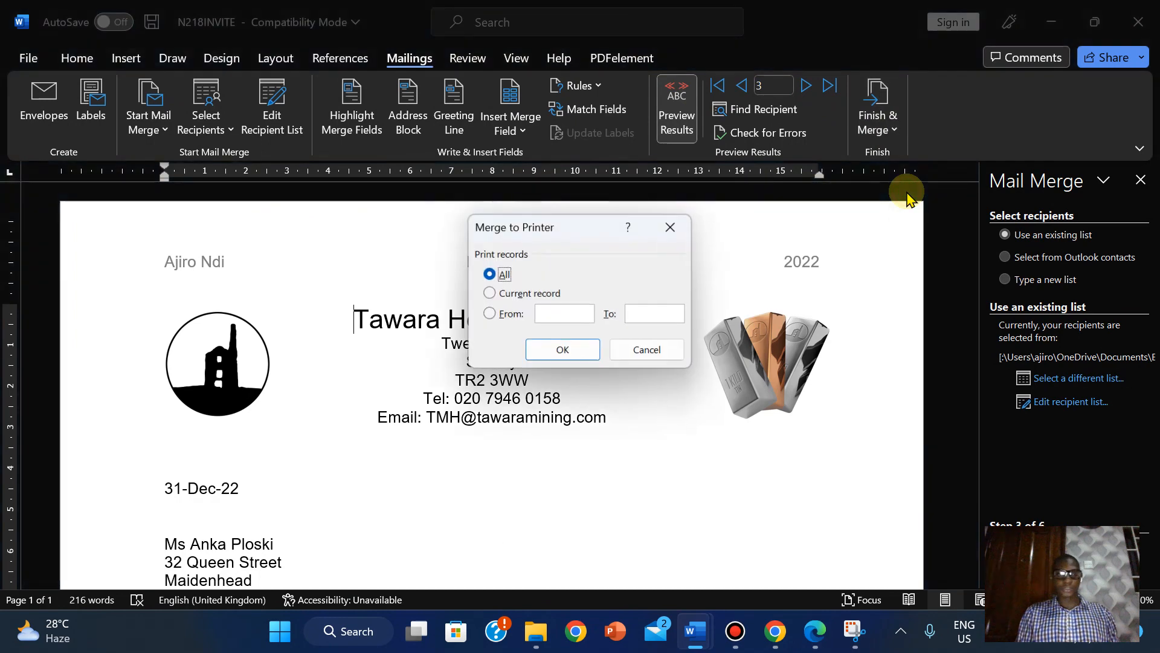
{"action": "left_click", "coordinate": [591, 357]}
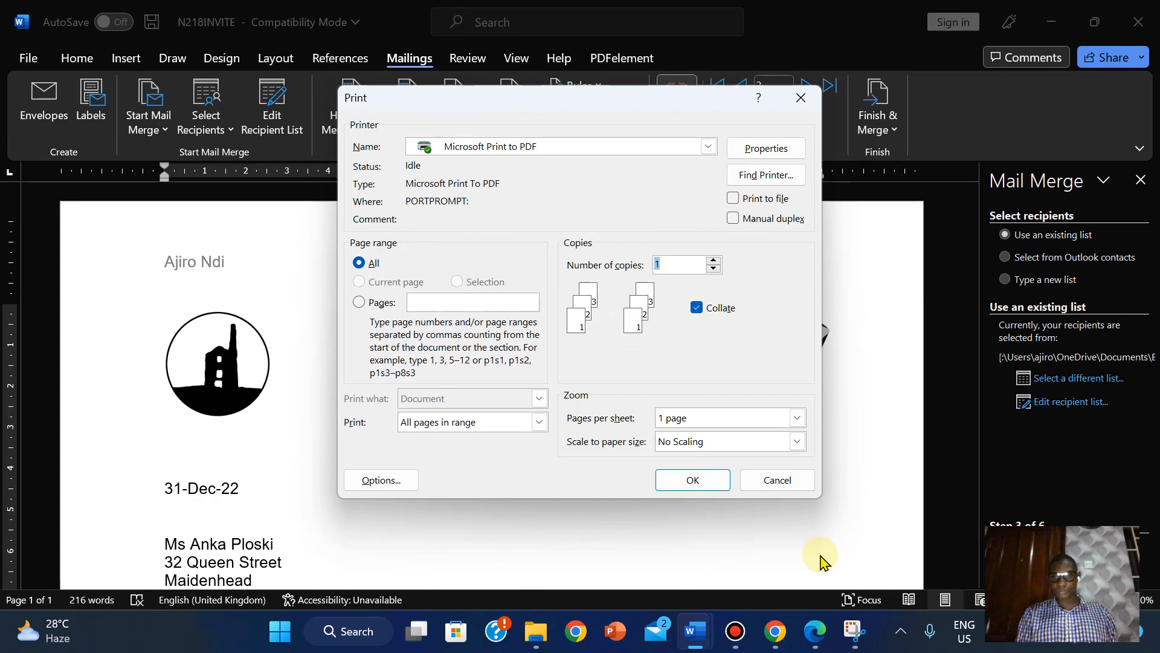
{"action": "left_click", "coordinate": [827, 631]}
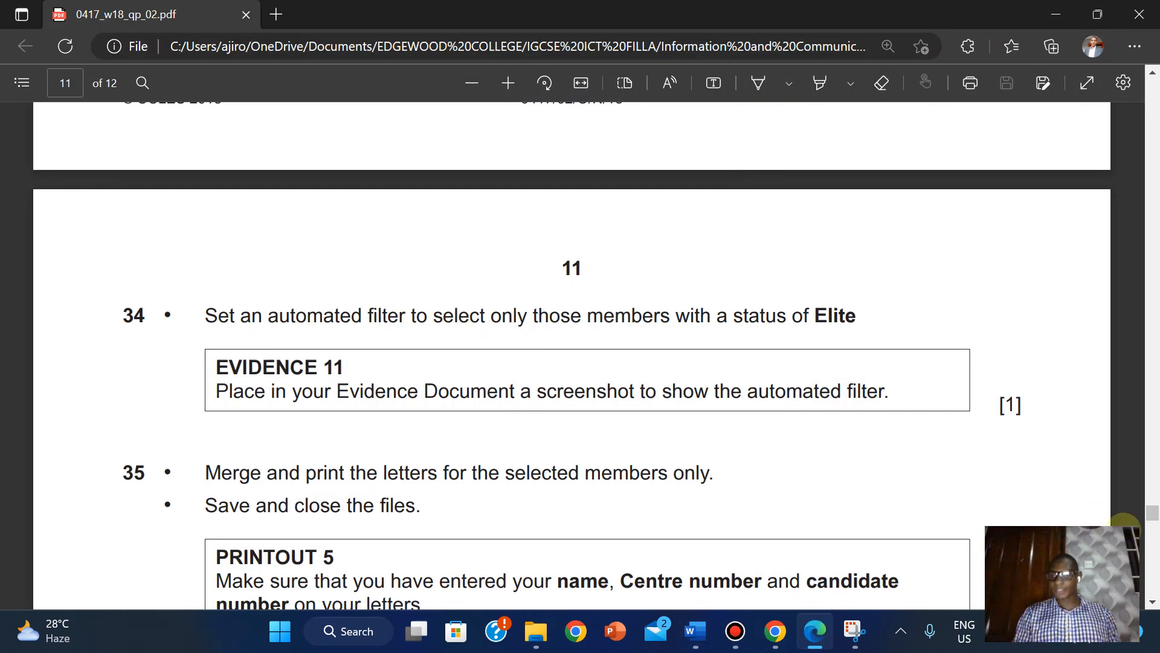
- Print the merged Elite letters through Microsoft Print to PDF, saving the file as PRINTOUT 5
{"action": "scroll", "coordinate": [1154, 518], "scroll_direction": "down", "scroll_amount": 3}
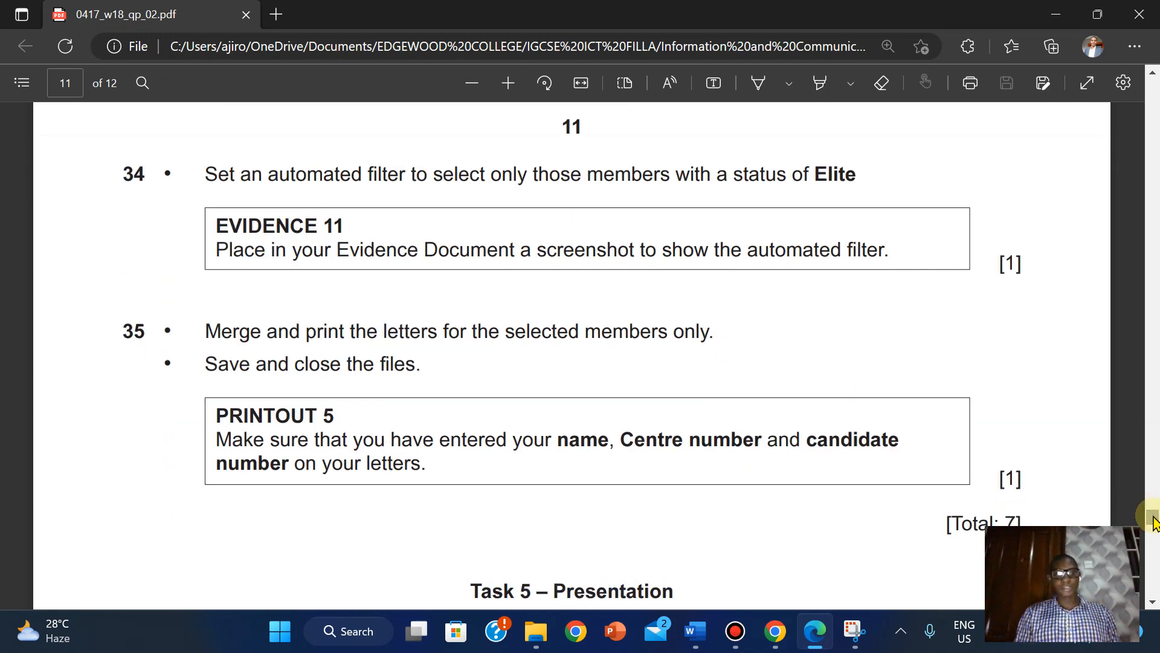
{"action": "mouse_move", "coordinate": [691, 640]}
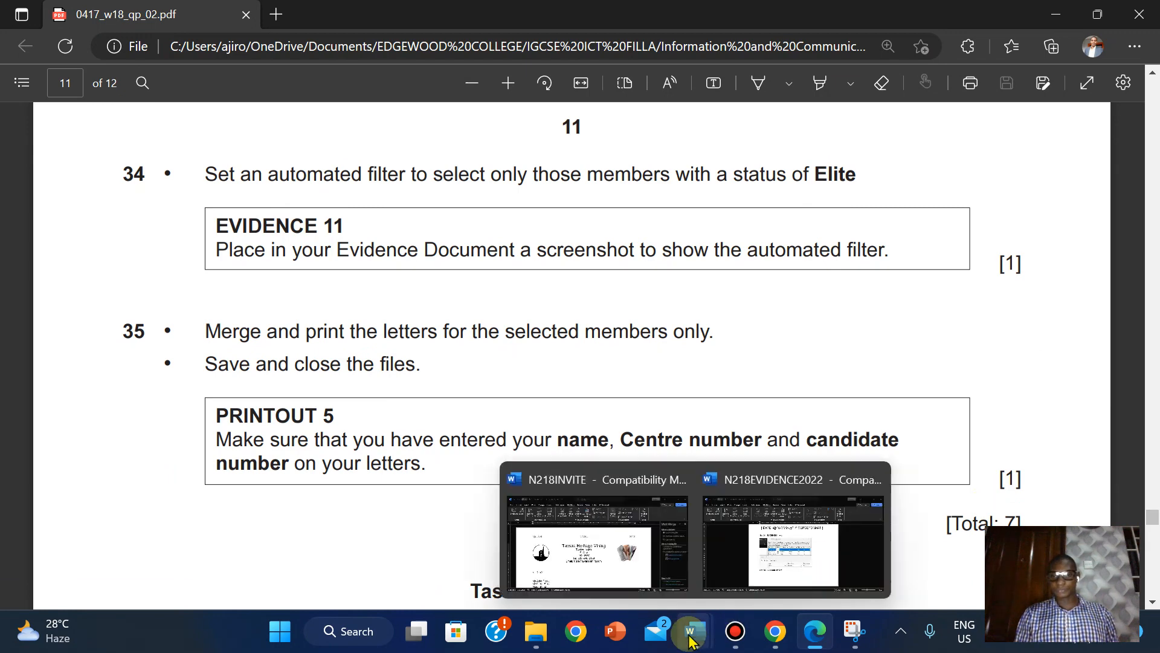
{"action": "left_click", "coordinate": [647, 532]}
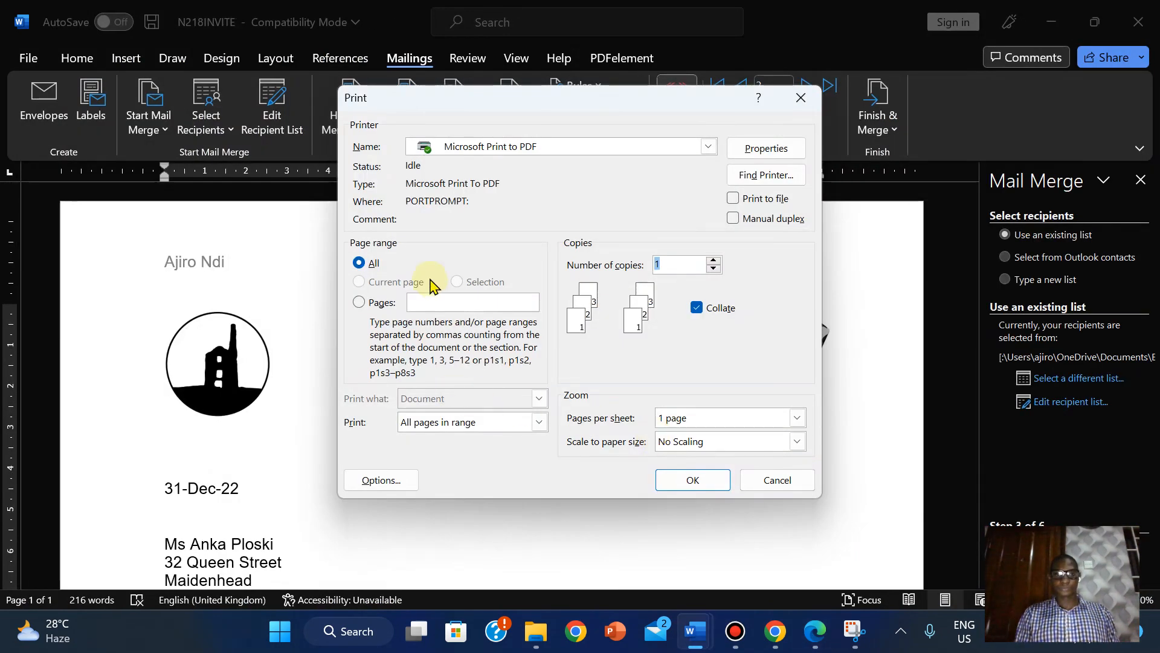
{"action": "left_click", "coordinate": [693, 480]}
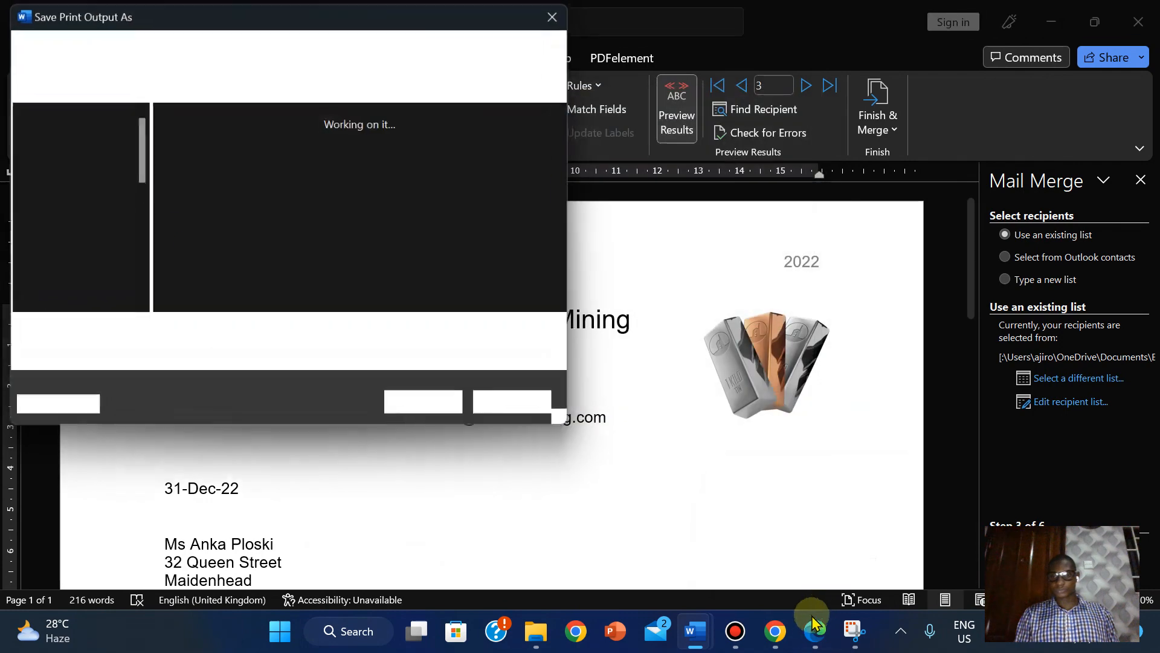
{"action": "left_click", "coordinate": [816, 641]}
{"action": "left_click", "coordinate": [816, 642]}
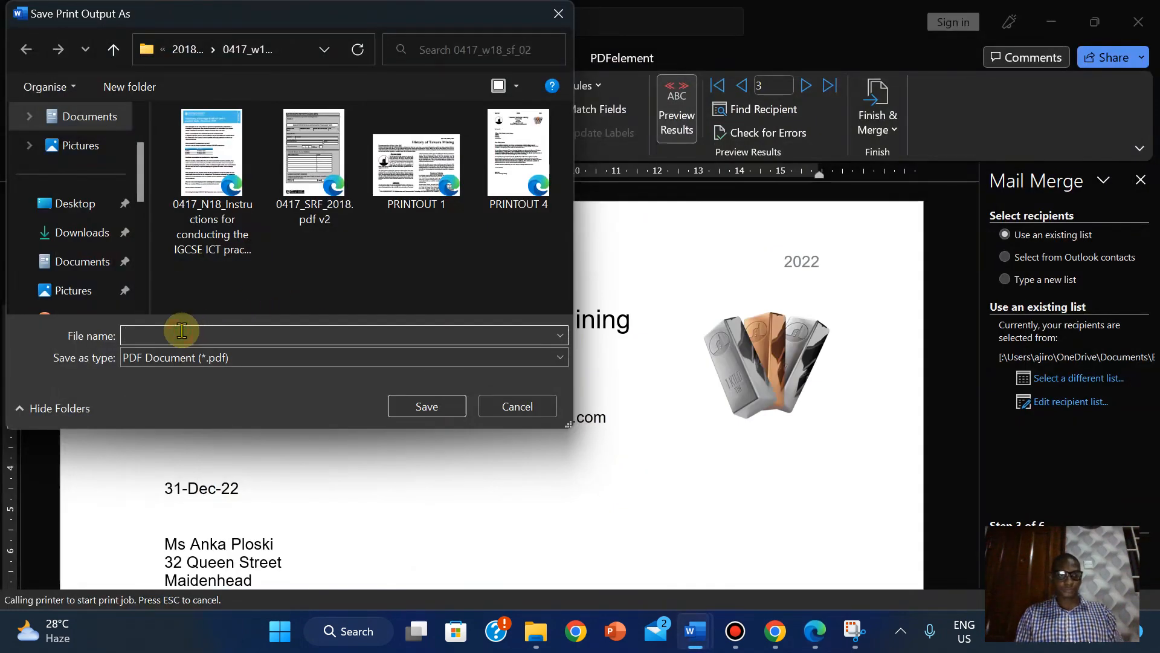
{"action": "left_click", "coordinate": [157, 338]}
{"action": "type", "text": "PRINTOUT"}
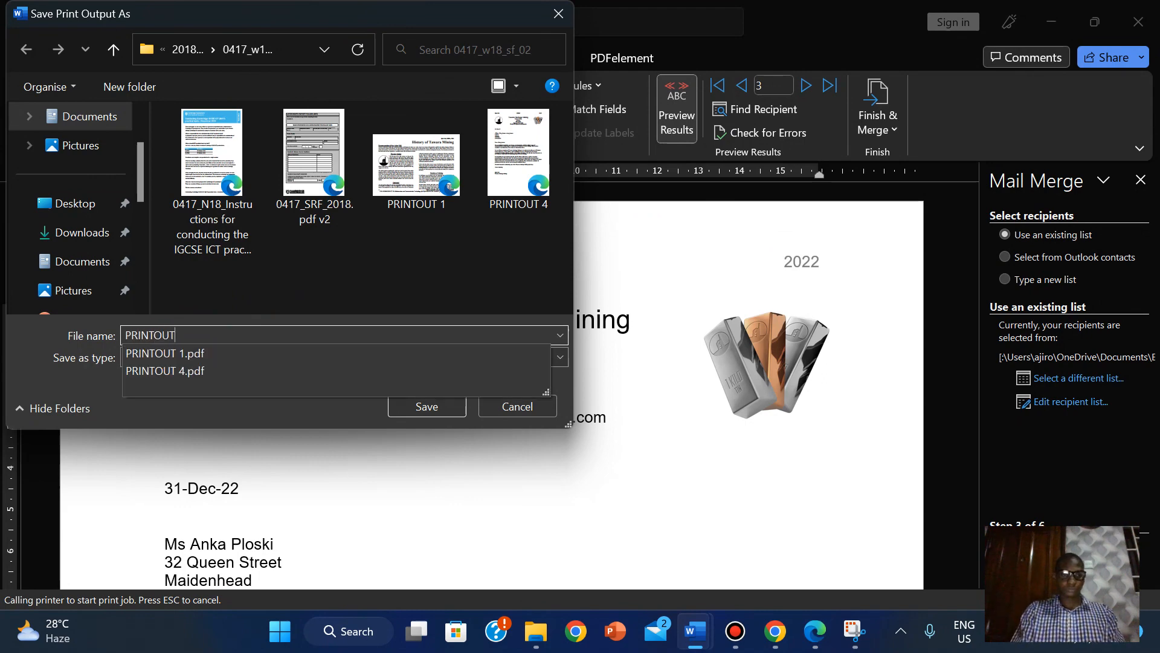
{"action": "type", "text": " 5"}
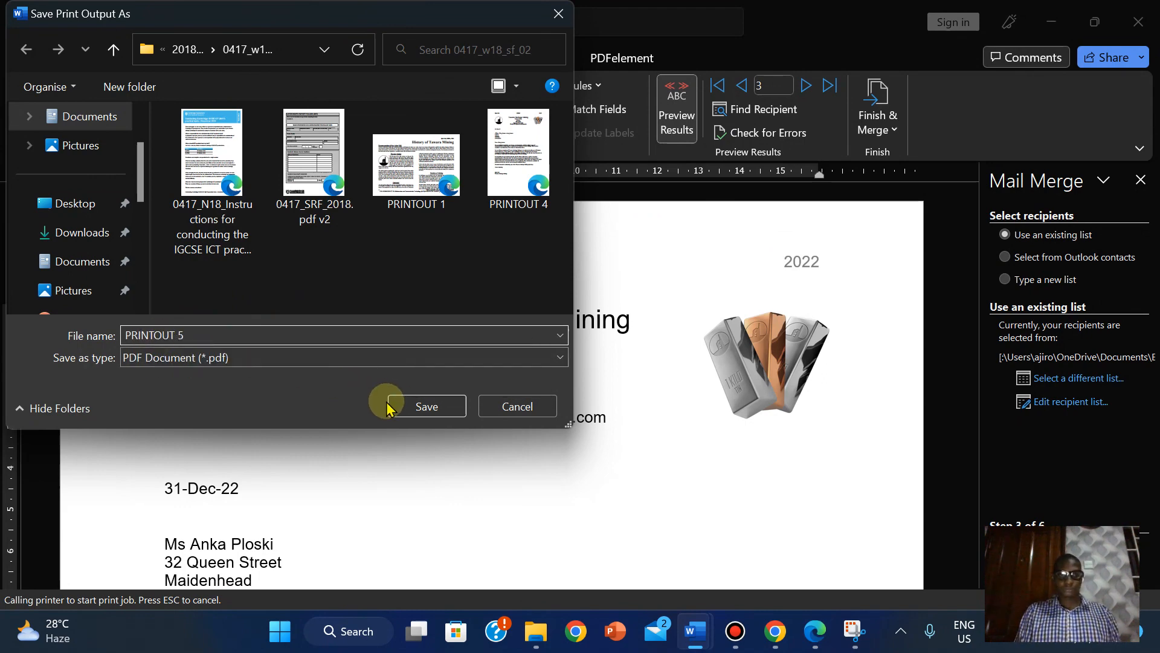
{"action": "left_click", "coordinate": [424, 406]}
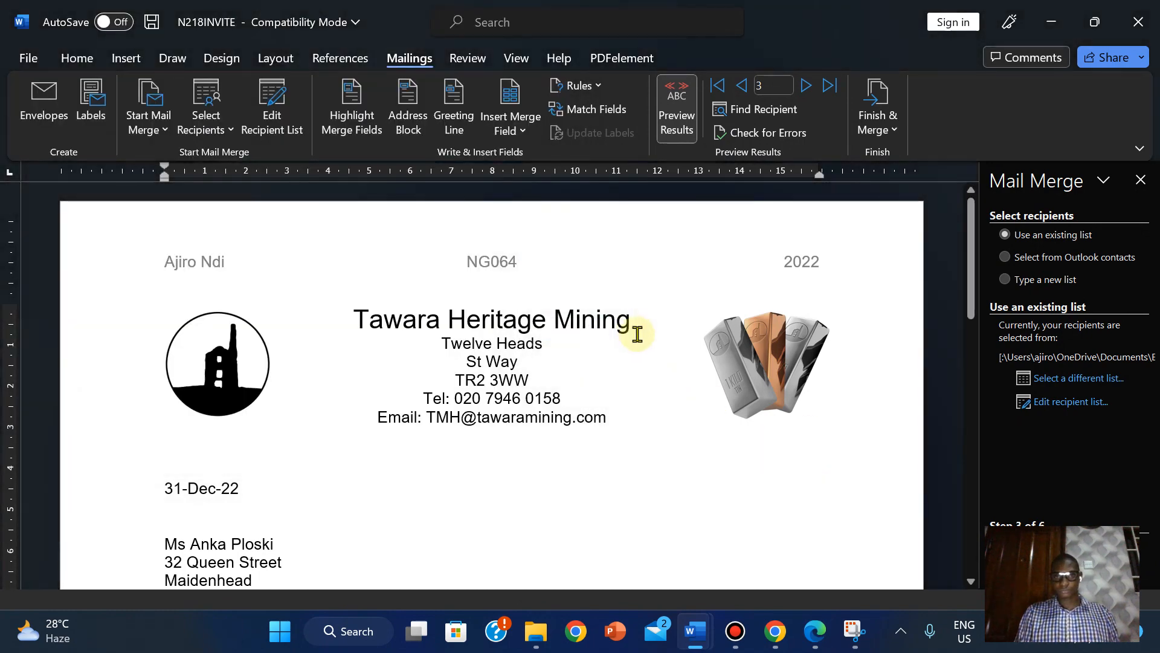
- Recheck task 35 in the exam PDF, view the Evidence 11 screenshot in N218EVIDENCE2022, then return to N218INVITE
{"action": "left_click", "coordinate": [815, 631]}
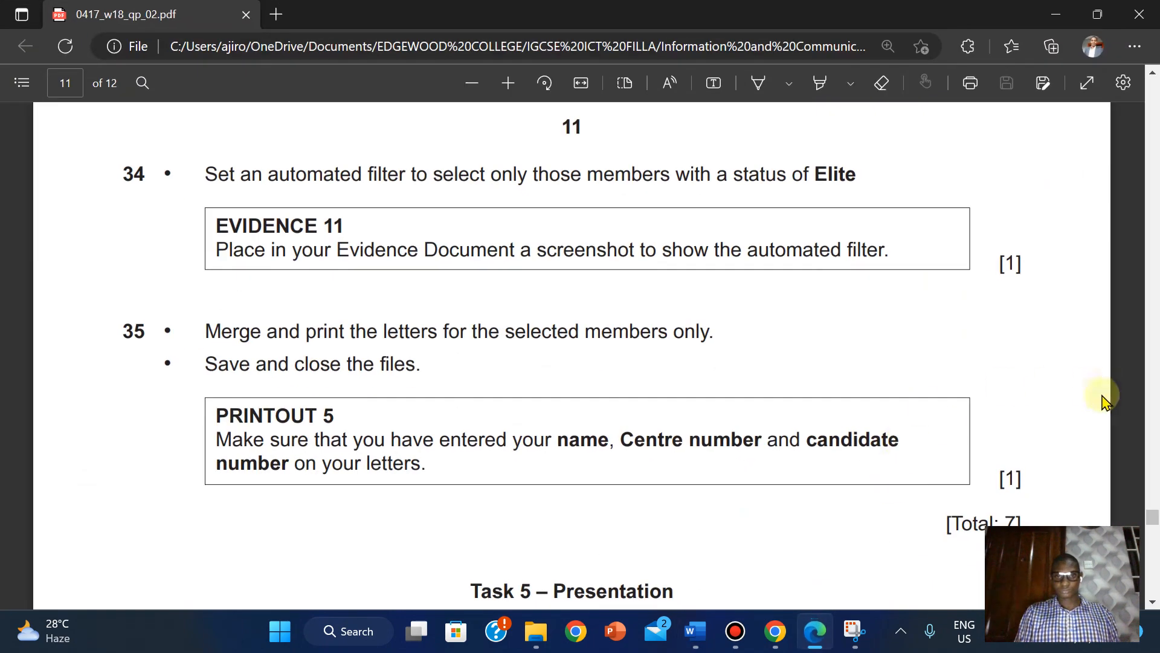
{"action": "left_click", "coordinate": [1152, 518]}
{"action": "scroll", "coordinate": [1154, 521], "scroll_direction": "down", "scroll_amount": 1}
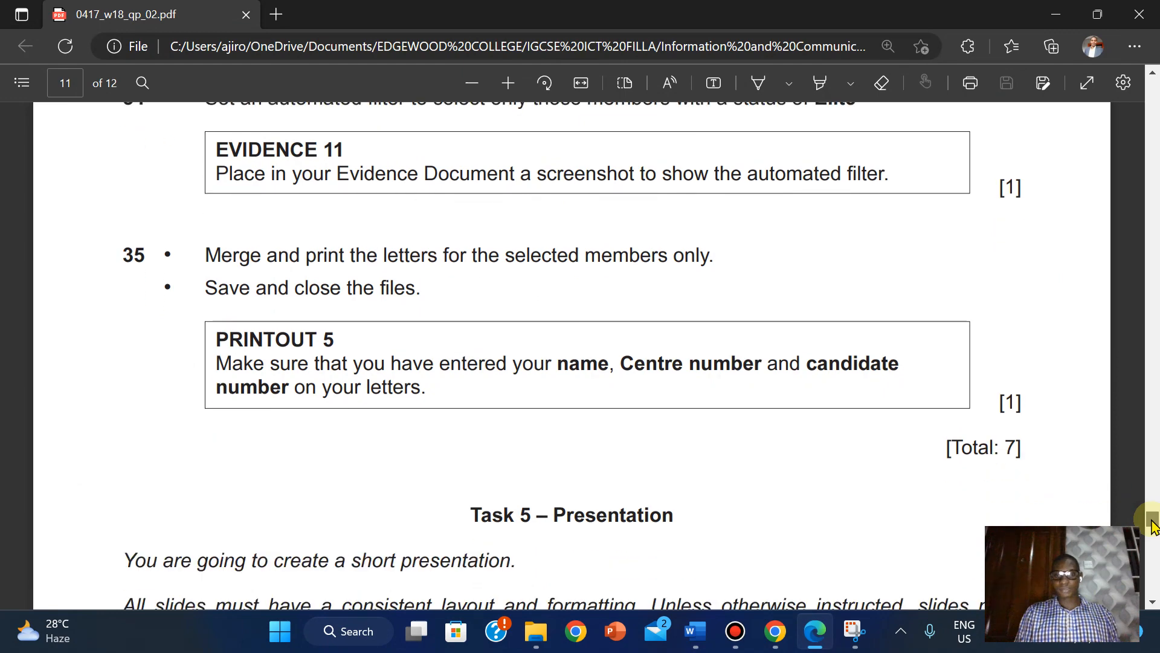
{"action": "scroll", "coordinate": [1154, 521], "scroll_direction": "up", "scroll_amount": 2}
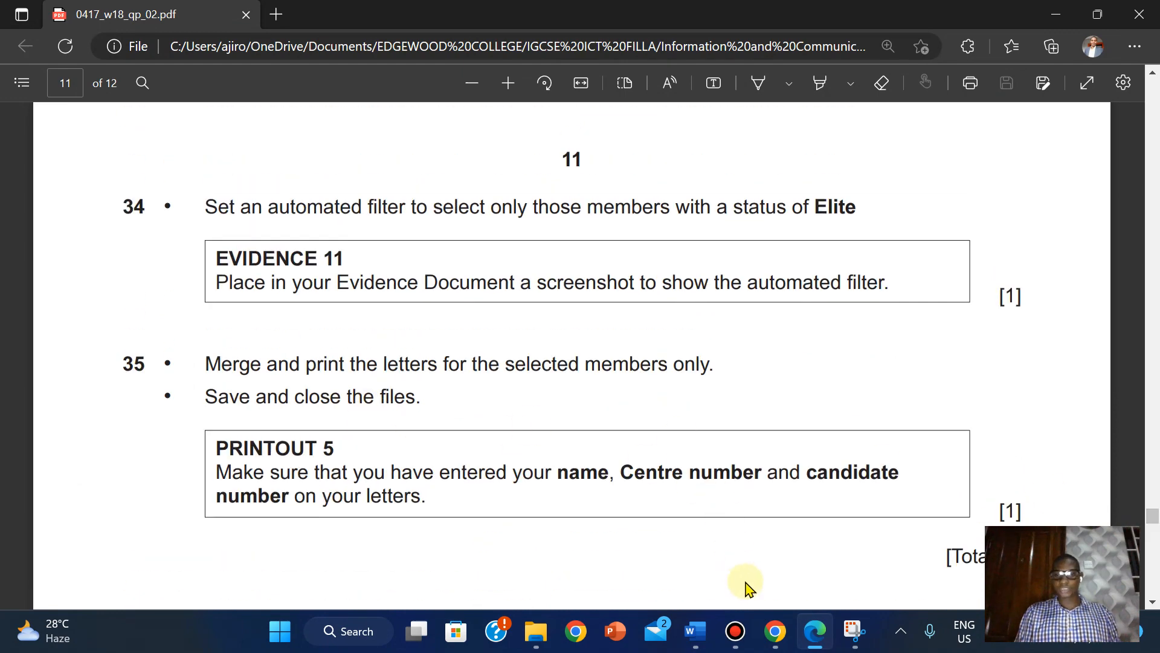
{"action": "mouse_move", "coordinate": [695, 631]}
{"action": "left_click", "coordinate": [765, 576]}
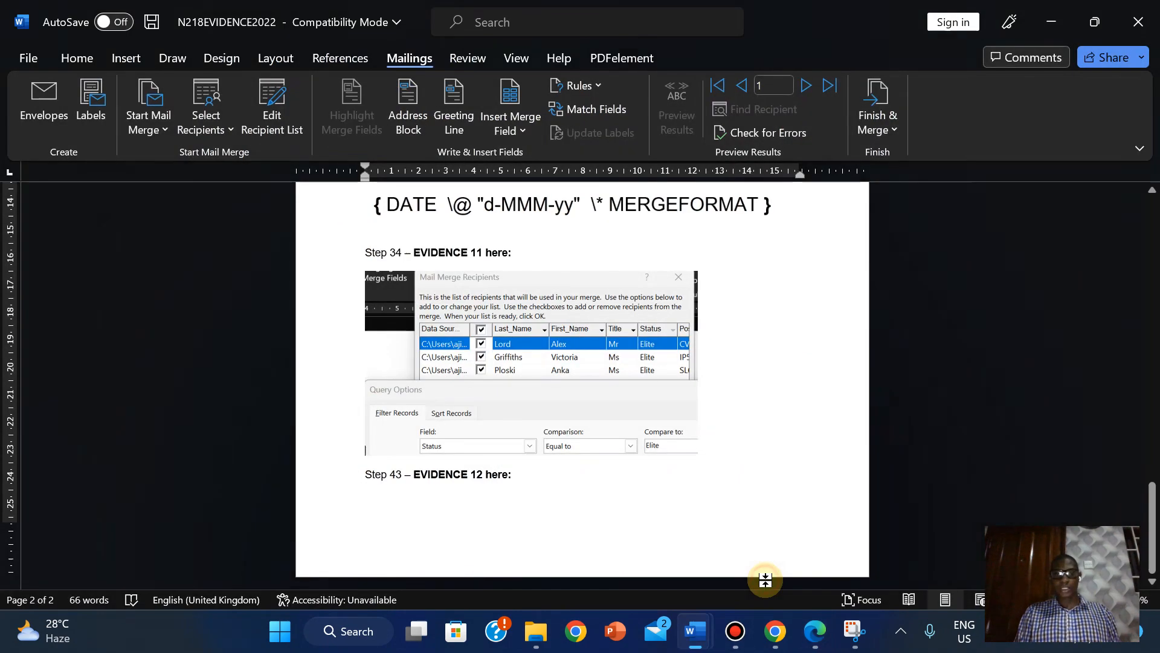
{"action": "mouse_move", "coordinate": [695, 631]}
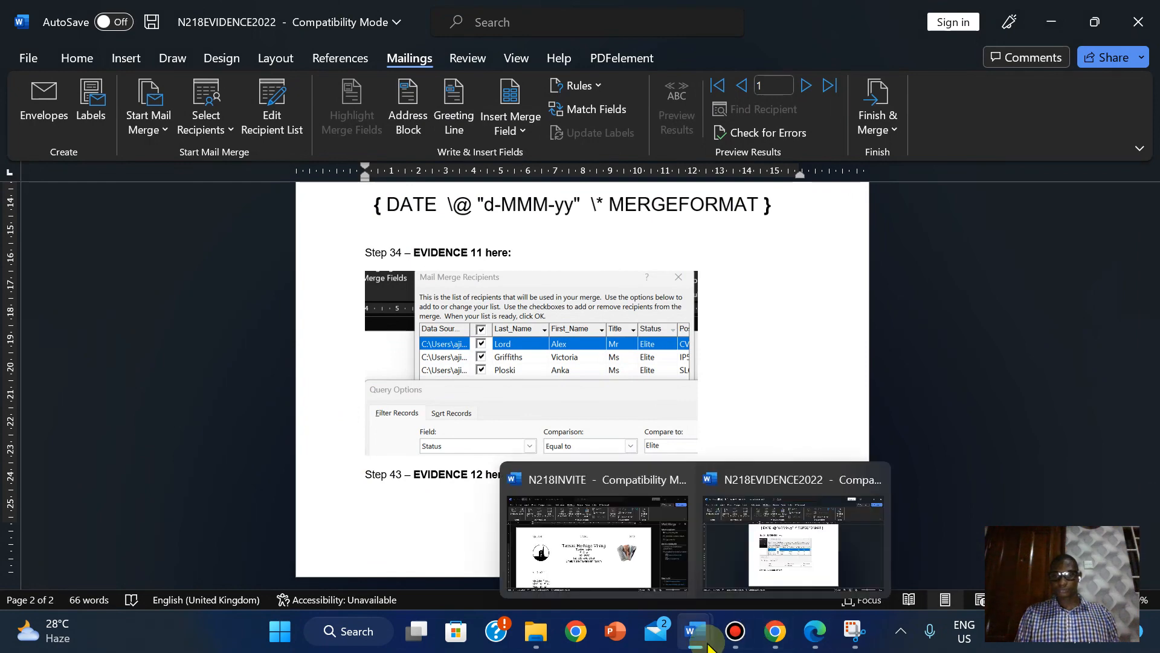
{"action": "left_click", "coordinate": [534, 509]}
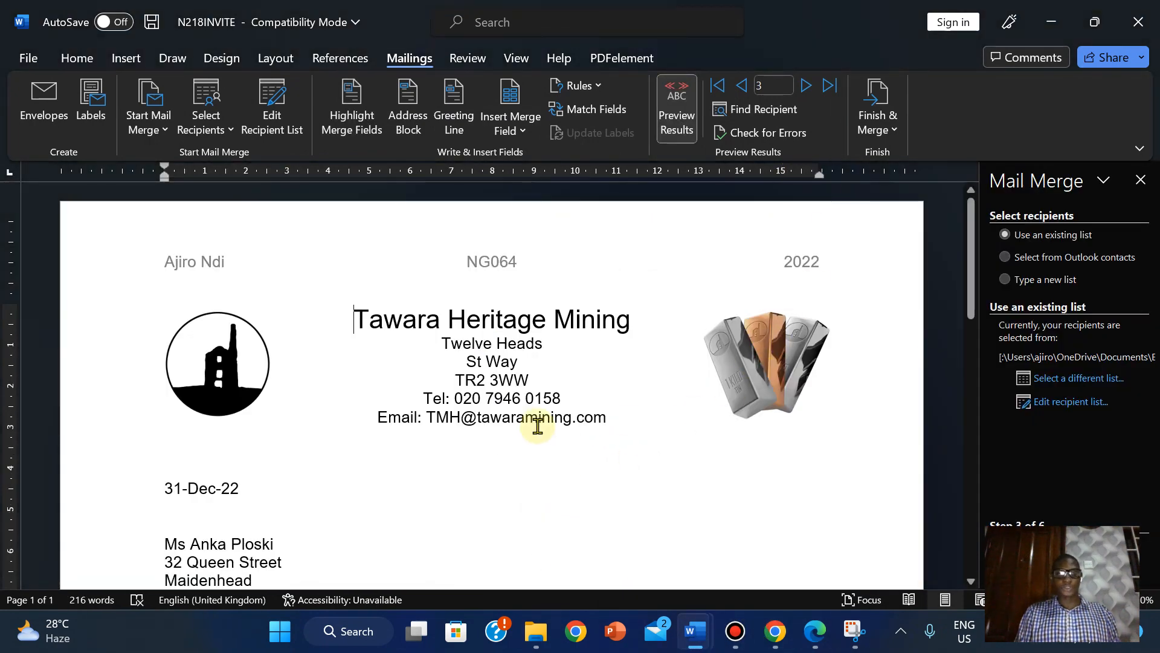